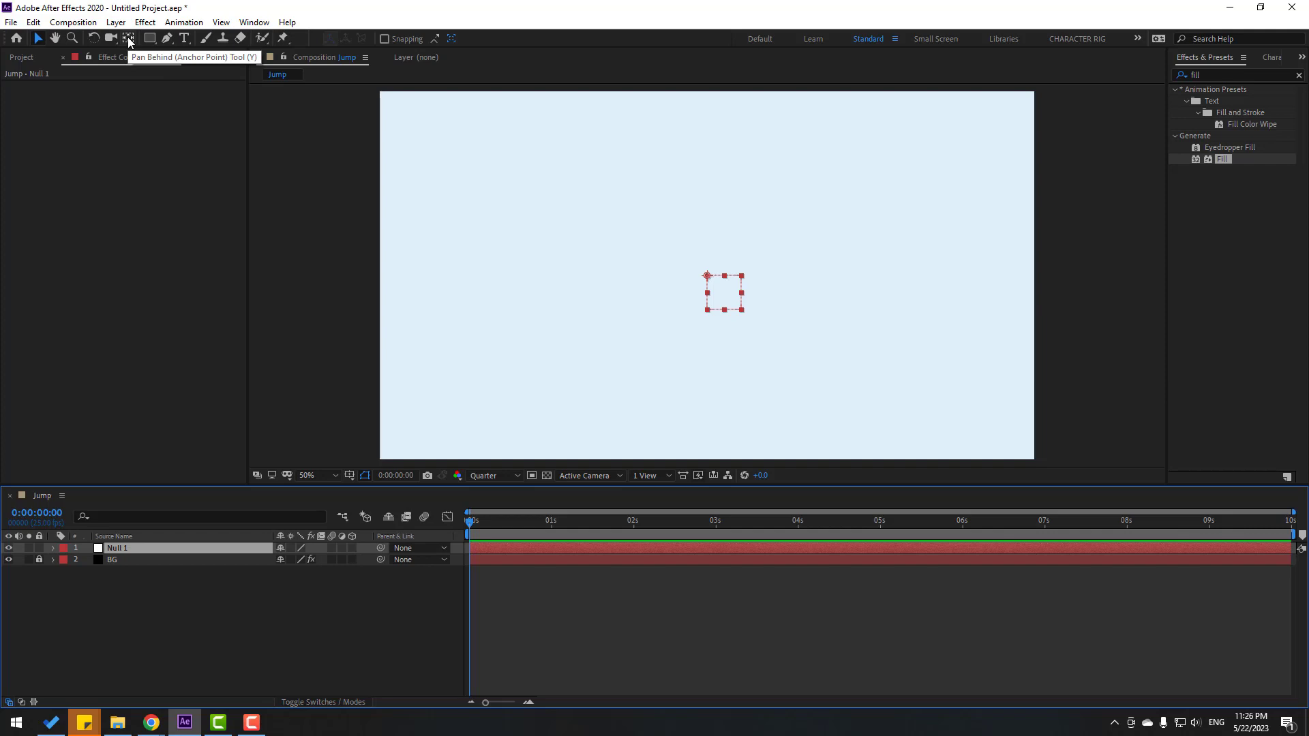
- Centre the Null 1 layer's anchor point, show the title/action safe guides and place the null at the composition's centre
{"action": "key", "text": "ctrl+alt+Home"}
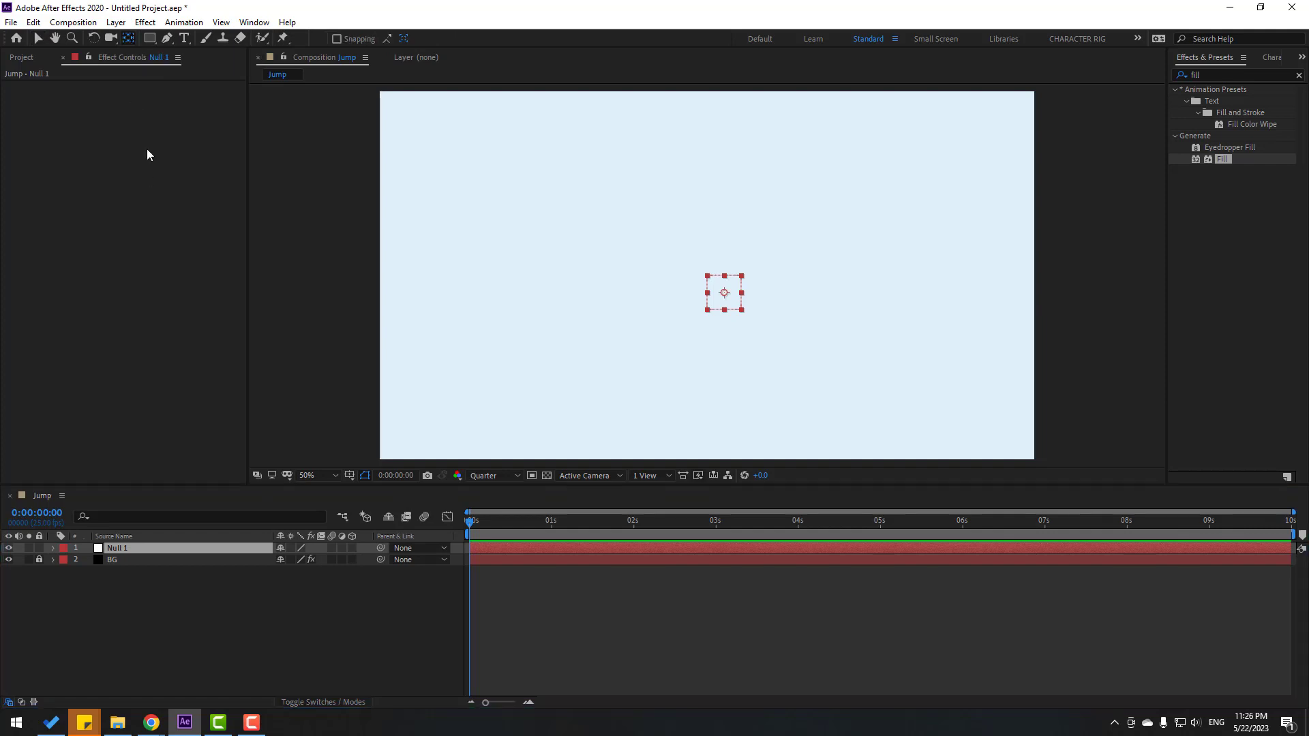
{"action": "left_click", "coordinate": [348, 476]}
{"action": "left_click", "coordinate": [402, 492]}
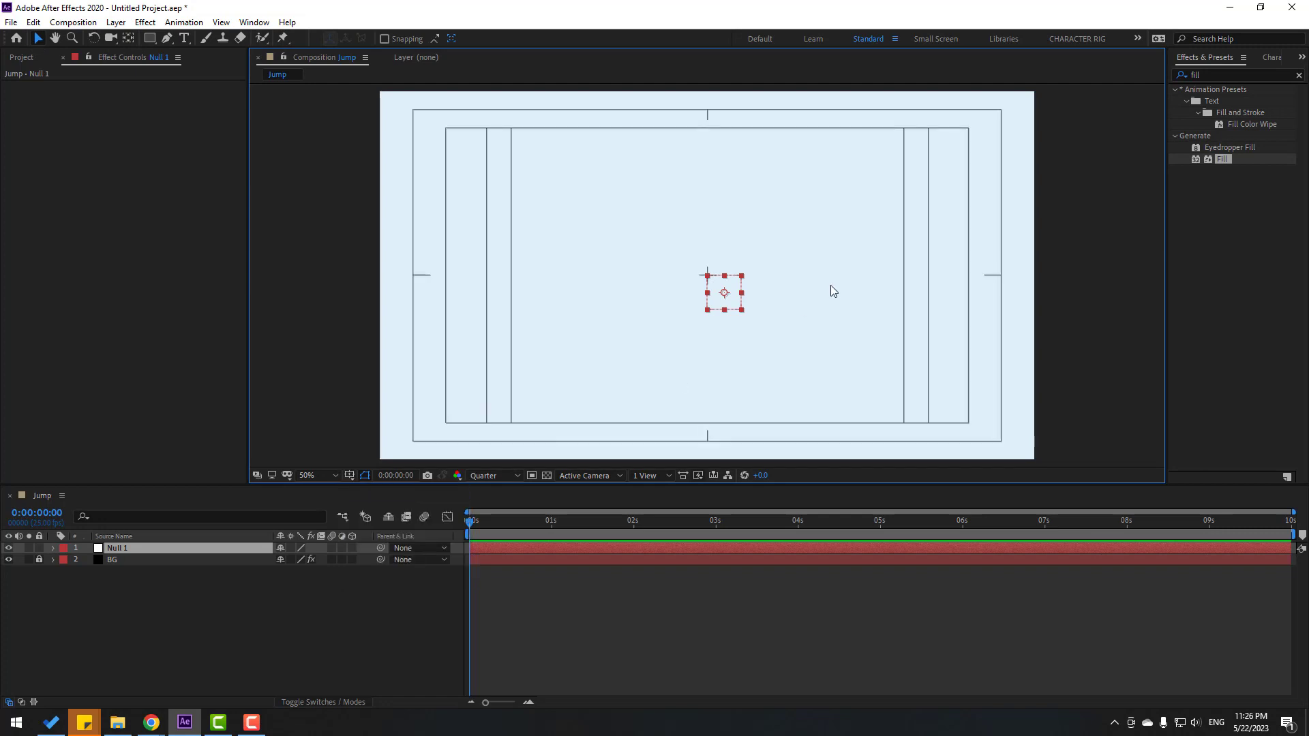
{"action": "mouse_move", "coordinate": [728, 293]}
{"action": "left_mouse_down"}
{"action": "mouse_move", "coordinate": [714, 272]}
{"action": "mouse_move", "coordinate": [724, 284]}
{"action": "left_mouse_up"}
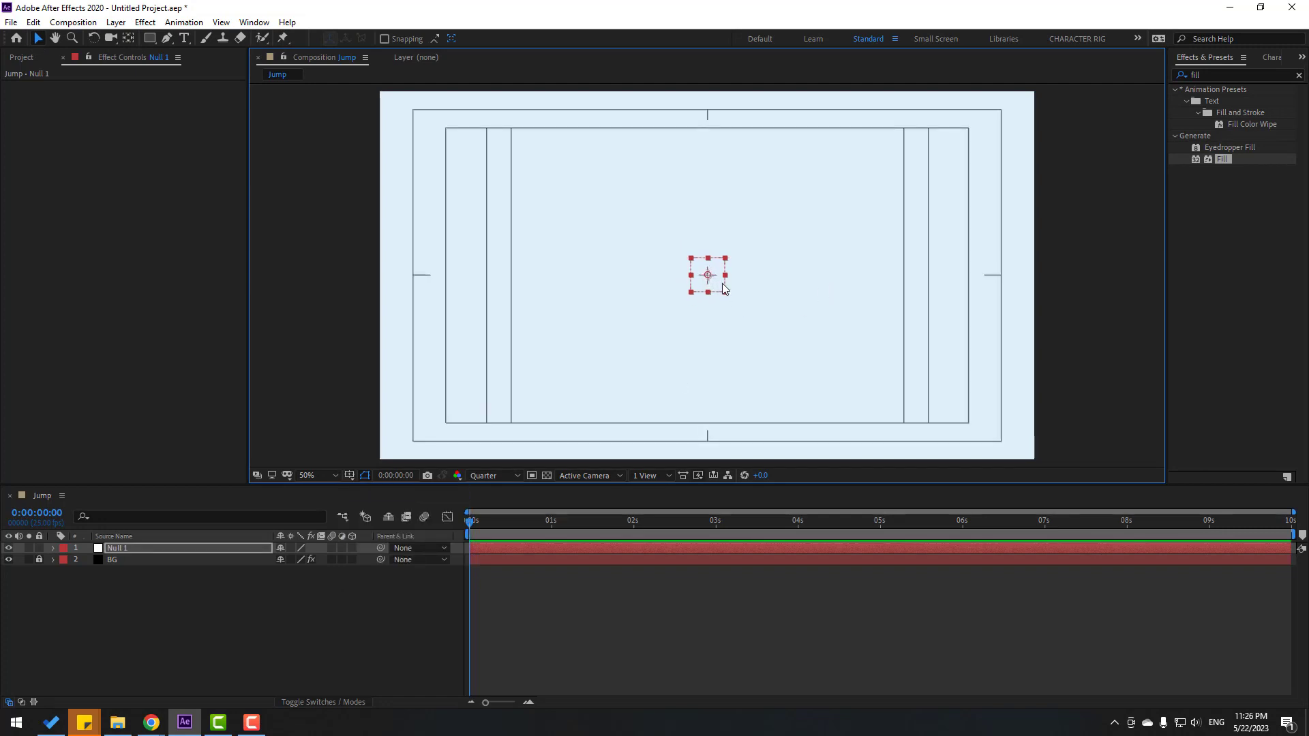
- Move the null straight up from the composition's centre to about position 962, 278
{"action": "key", "text": "shift+Up"}
{"action": "key", "text": "shift+Up"}
{"action": "key", "text": "shift+Up"}
{"action": "key", "text": "shift+Up"}
{"action": "key", "text": "shift+Up"}
{"action": "key", "text": "shift+Up"}
{"action": "key", "text": "shift+Up"}
{"action": "key", "text": "shift+Up"}
{"action": "key", "text": "shift+Up"}
{"action": "key", "text": "shift+Up"}
{"action": "key", "text": "shift+Up"}
{"action": "key", "text": "shift+Up"}
{"action": "key", "text": "shift+Up"}
{"action": "key", "text": "shift+Up"}
{"action": "key", "text": "shift+Up"}
{"action": "key", "text": "shift+Up"}
{"action": "key", "text": "shift+Up"}
{"action": "key", "text": "shift+Up"}
{"action": "key", "text": "shift+Up"}
{"action": "key", "text": "shift+Up"}
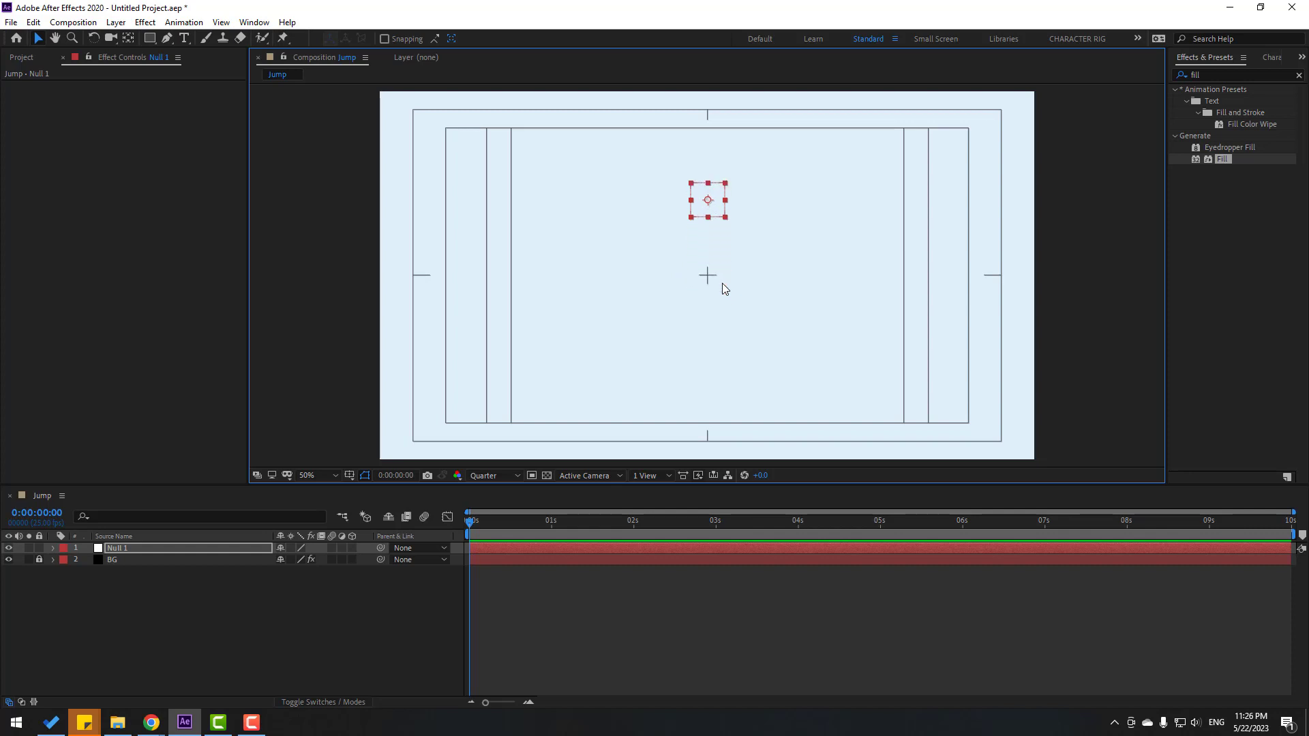
{"action": "key", "text": "shift+Up"}
{"action": "key", "text": "shift+Up"}
{"action": "key", "text": "shift+Up"}
{"action": "key", "text": "shift+Up"}
- Reveal Null 1's Position property and set its first keyframe at 0:00:00:00
{"action": "left_click", "coordinate": [129, 547]}
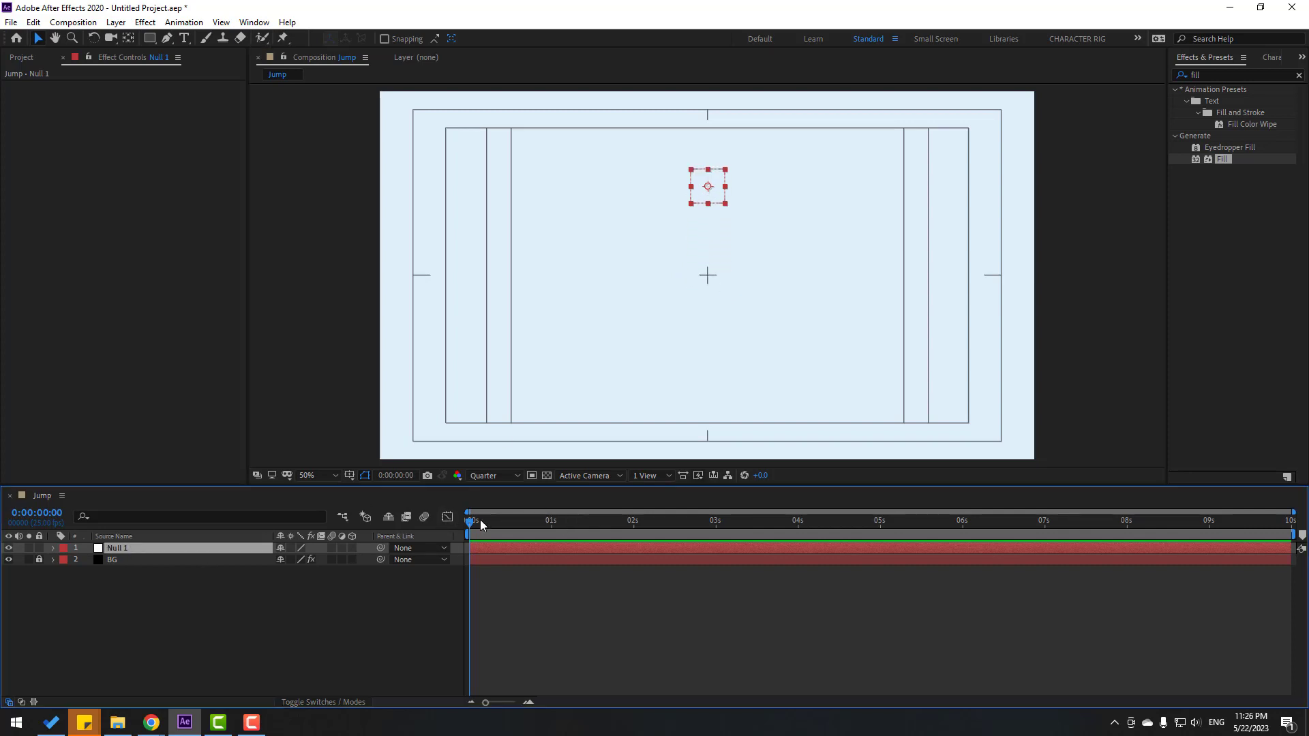
{"action": "key", "text": "p"}
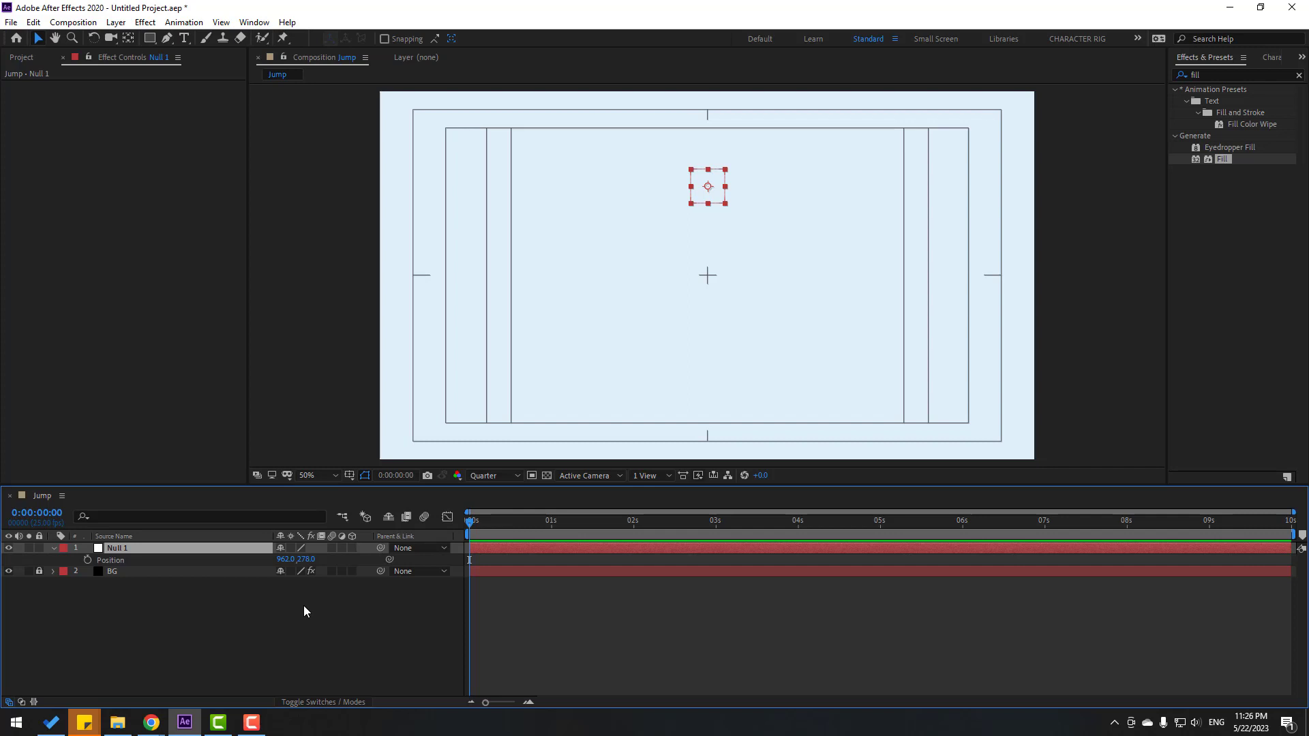
{"action": "left_click", "coordinate": [88, 560]}
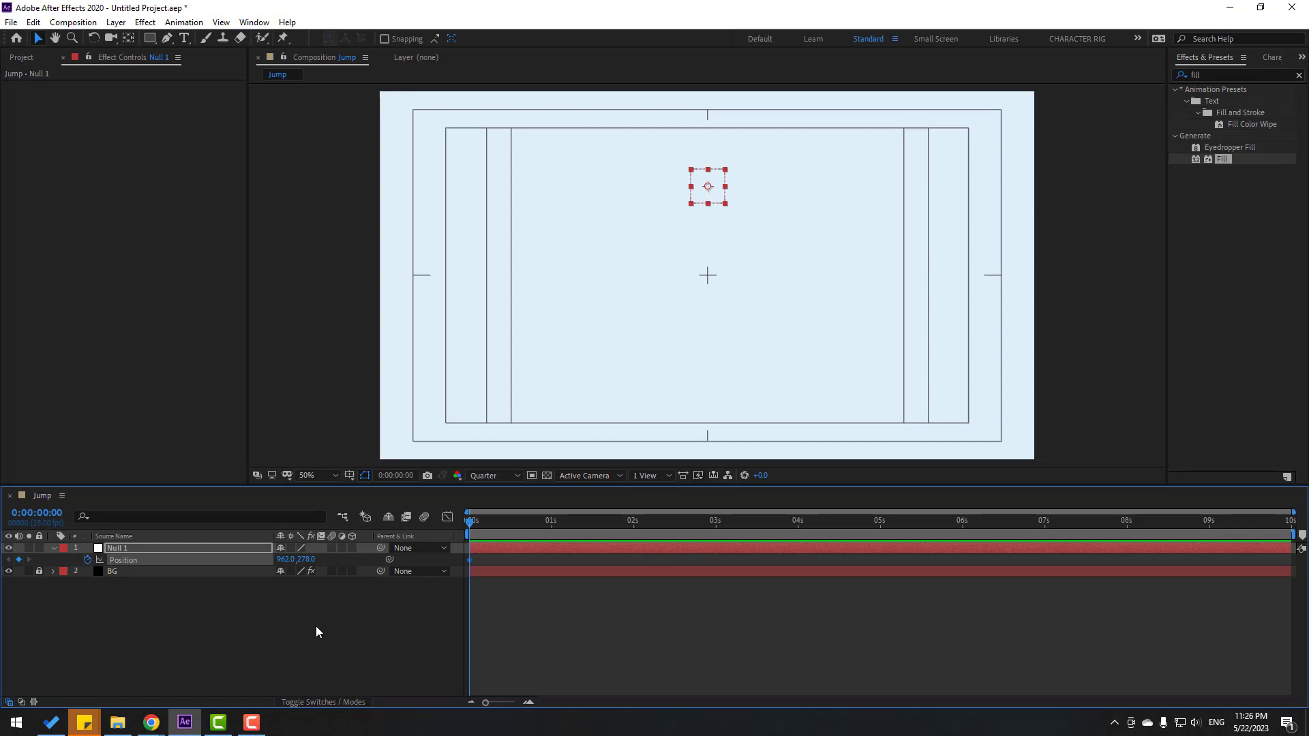
- Go to 0:00:00:10 and lower the null to Y 923, adding a second Position keyframe
{"action": "left_click", "coordinate": [401, 472]}
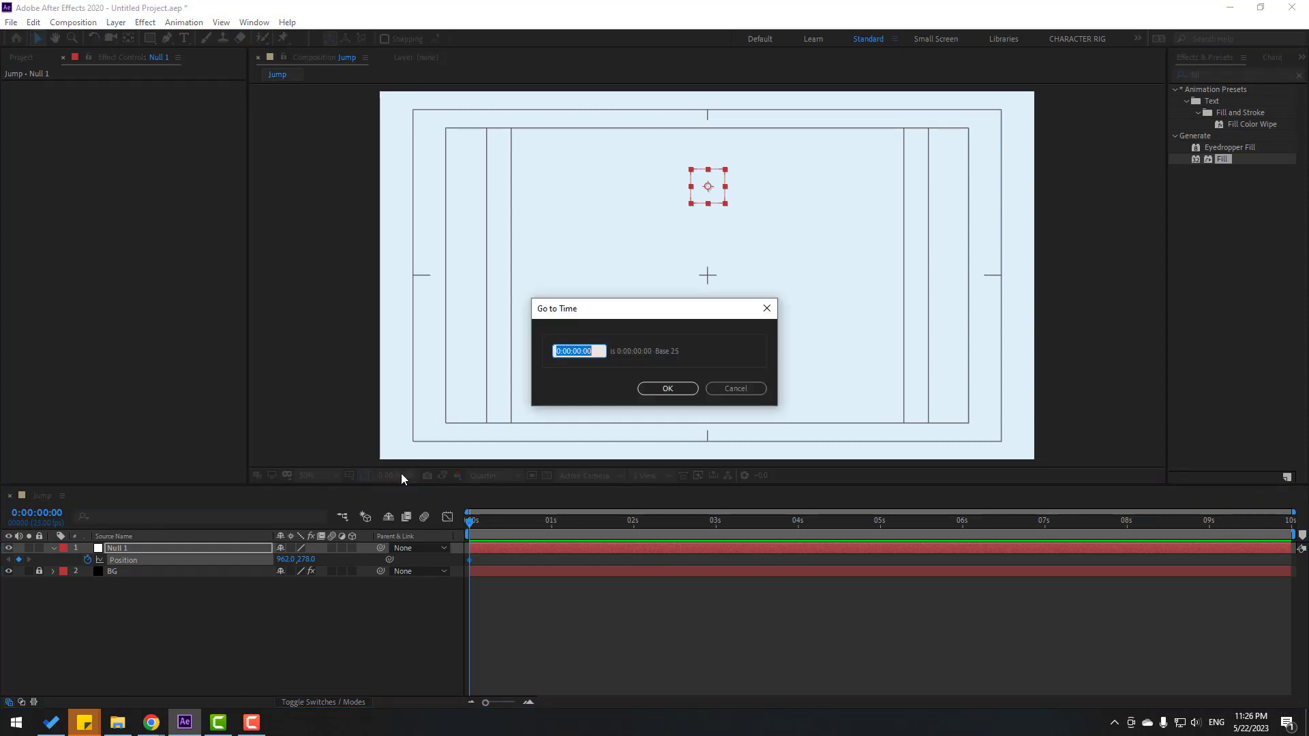
{"action": "type", "text": "+10"}
{"action": "left_click", "coordinate": [672, 389]}
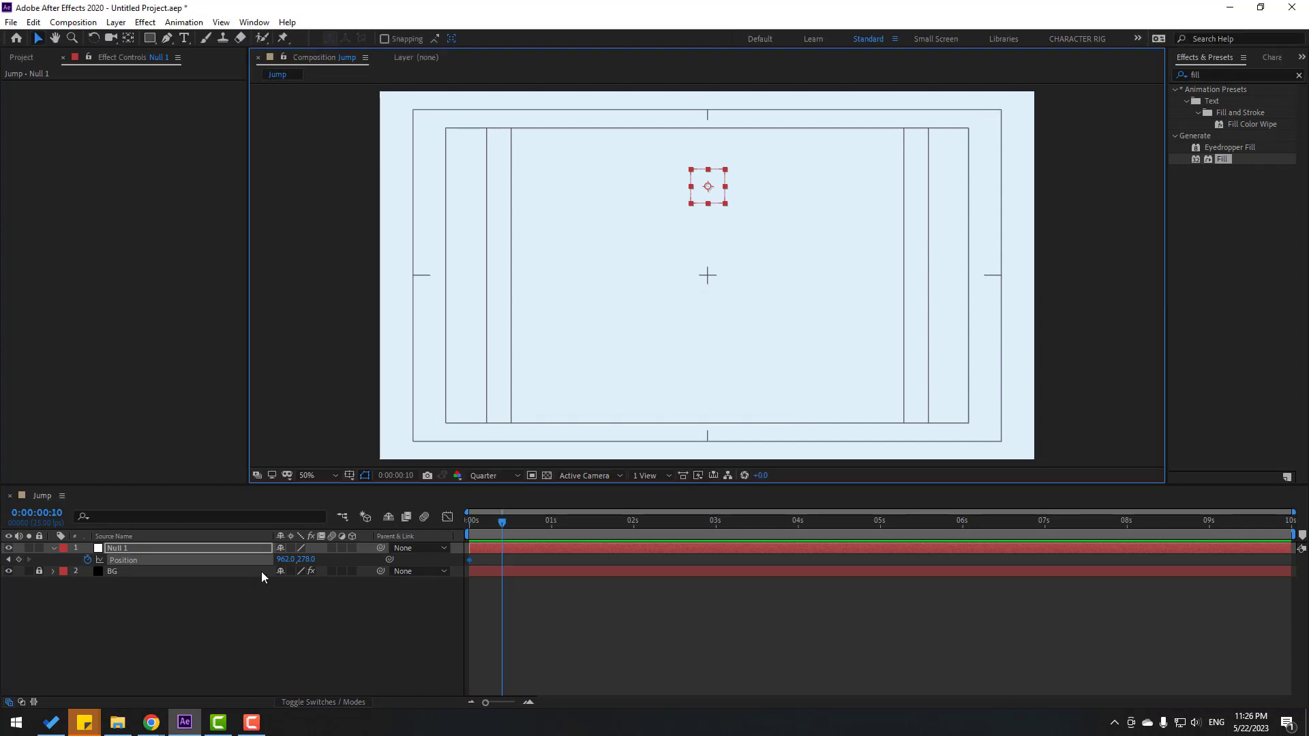
{"action": "left_click_drag", "start_coordinate": [305, 559], "coordinate": [762, 554]}
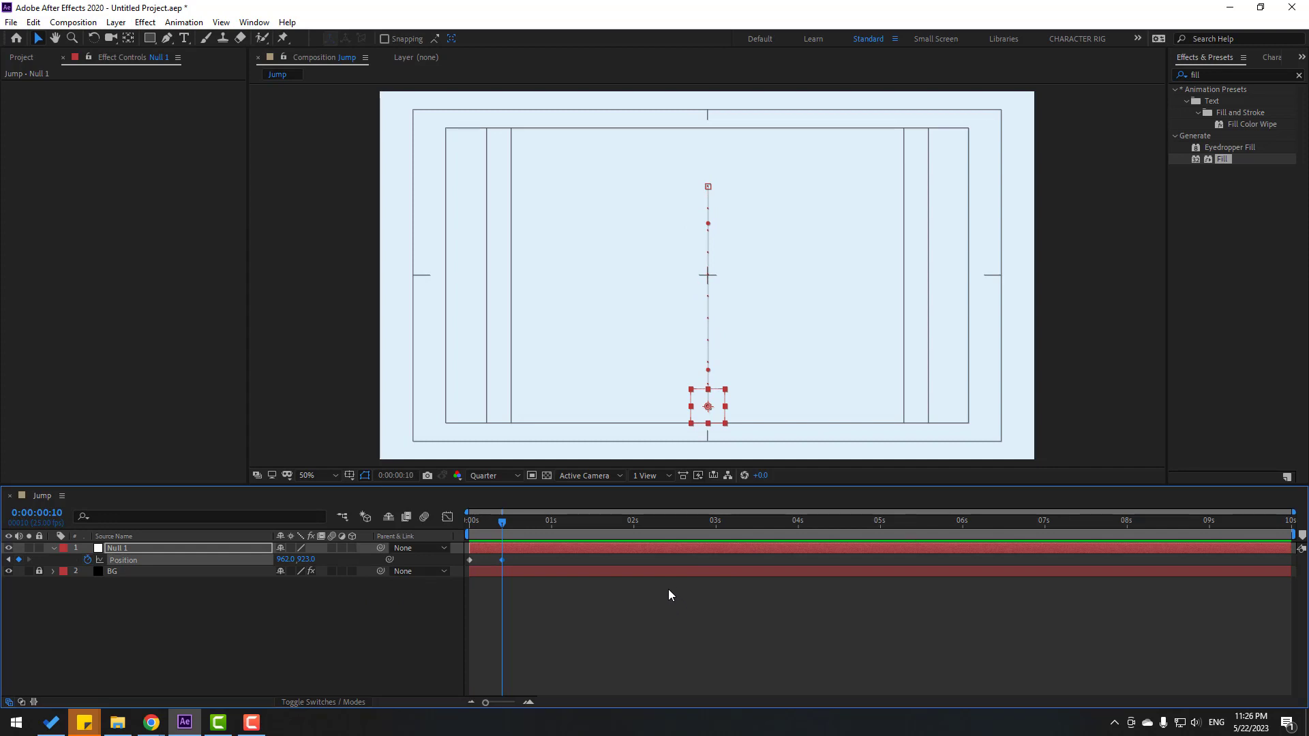
- Copy the first Position keyframe to 0:00:00:20 so the null returns to its upper position
{"action": "key", "text": "shift+Page_Down"}
{"action": "left_click", "coordinate": [470, 560]}
{"action": "key", "text": "ctrl+v"}
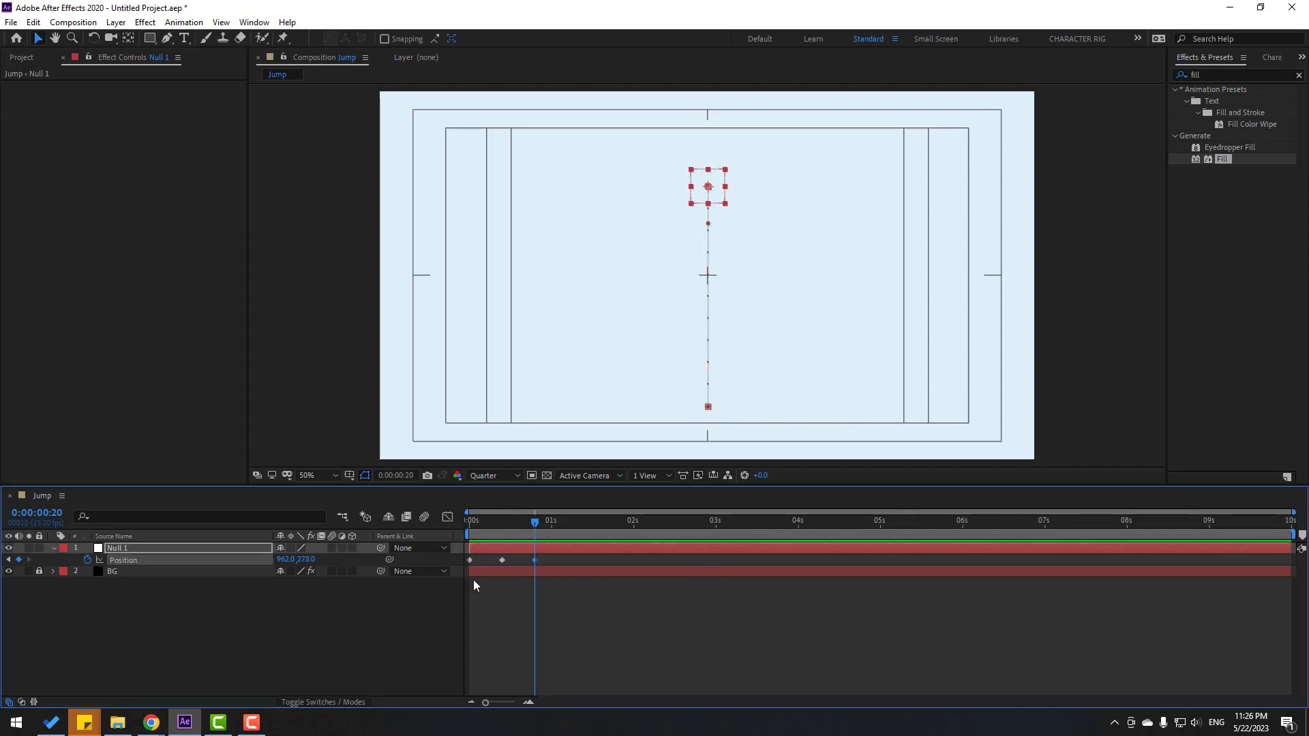
- Apply Easy Ease to all three Position keyframes of the null
{"action": "left_click_drag", "start_coordinate": [545, 559], "coordinate": [460, 567]}
{"action": "right_click", "coordinate": [466, 562]}
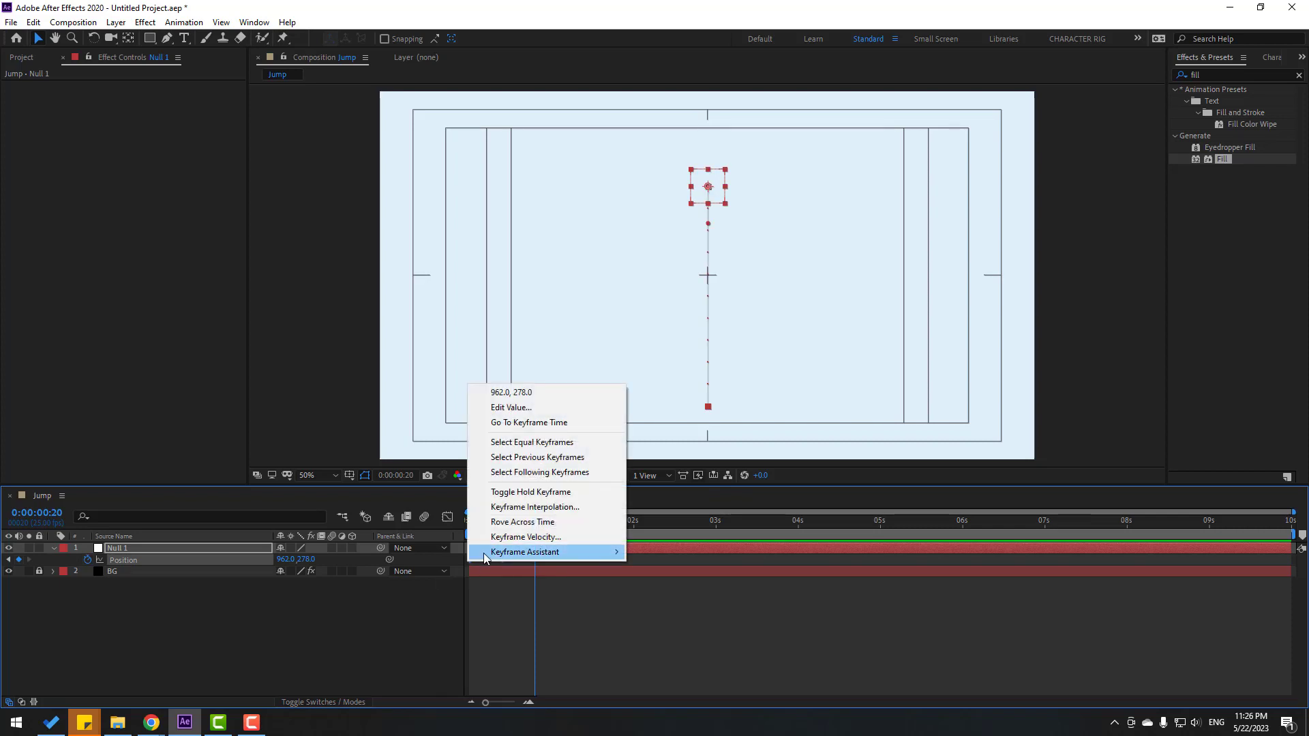
{"action": "mouse_move", "coordinate": [488, 553]}
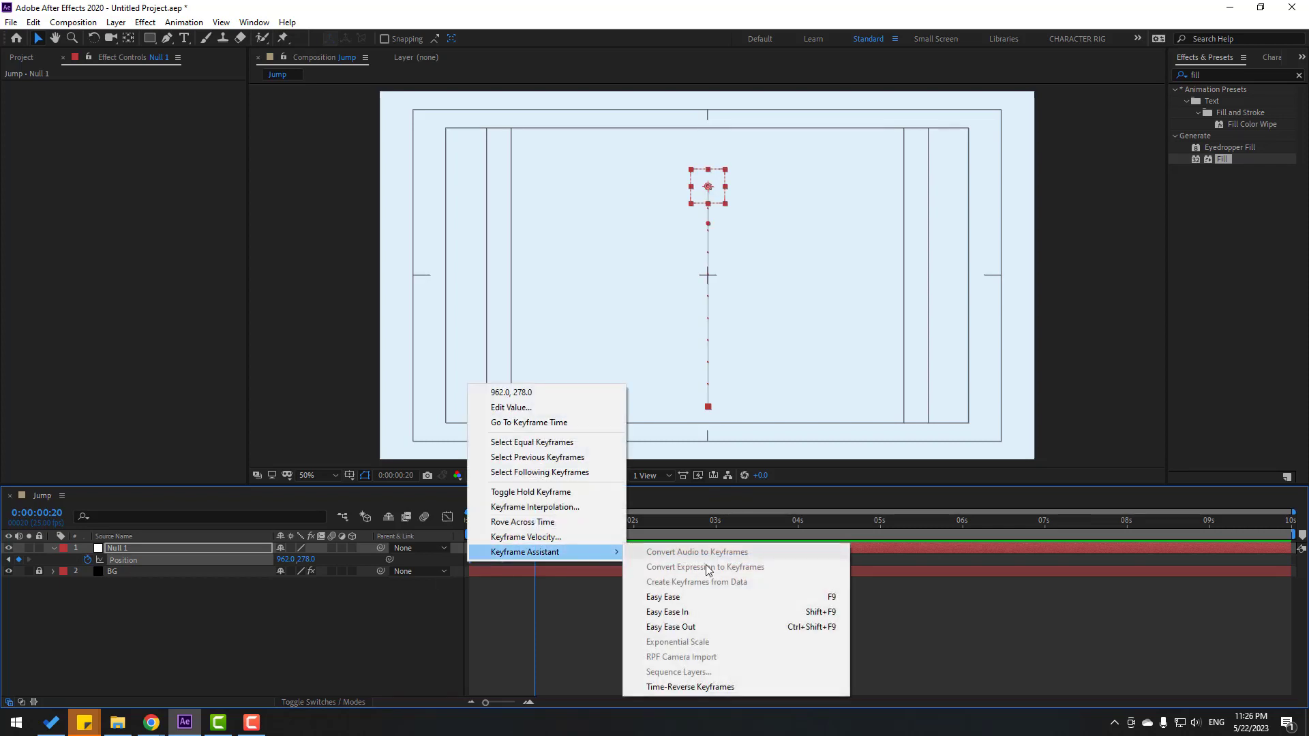
{"action": "left_click", "coordinate": [833, 598]}
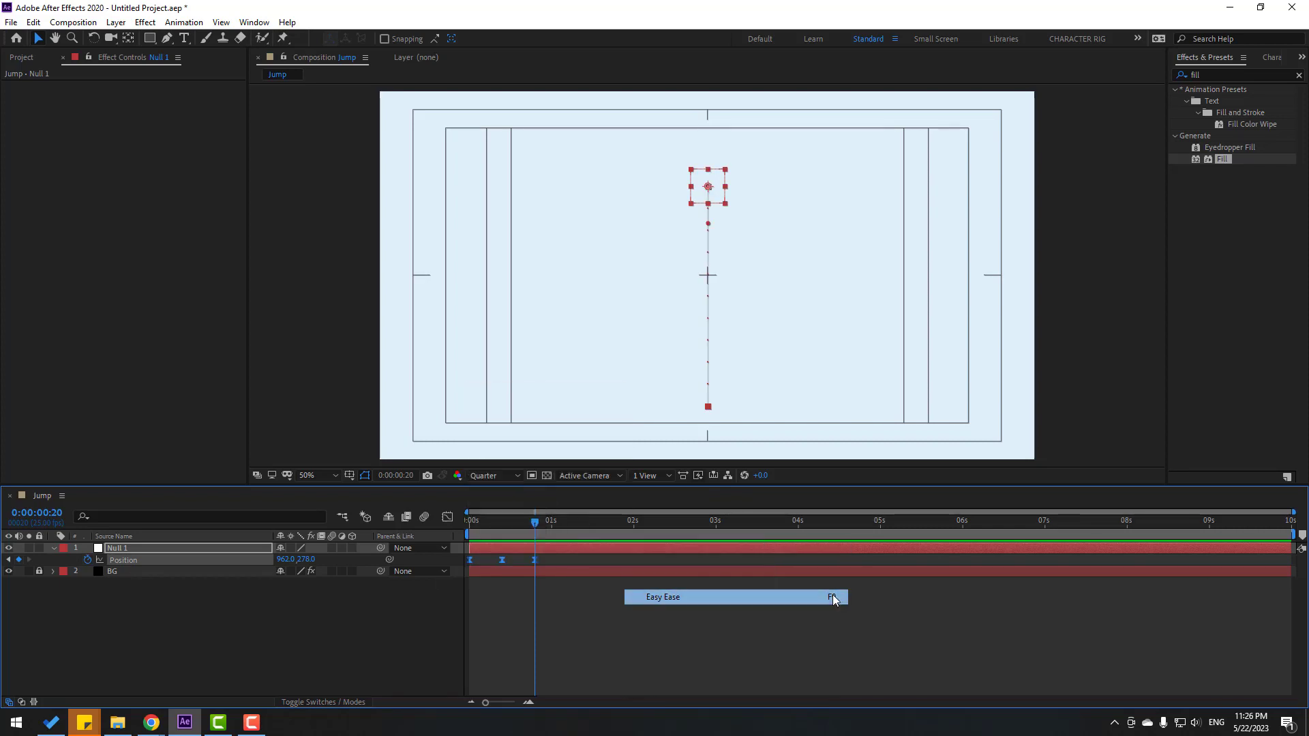
- Reshape the Position speed graph into two steep peaks around the 10-frame keyframe, and preview the motion
{"action": "left_click", "coordinate": [448, 518]}
{"action": "key", "text": "="}
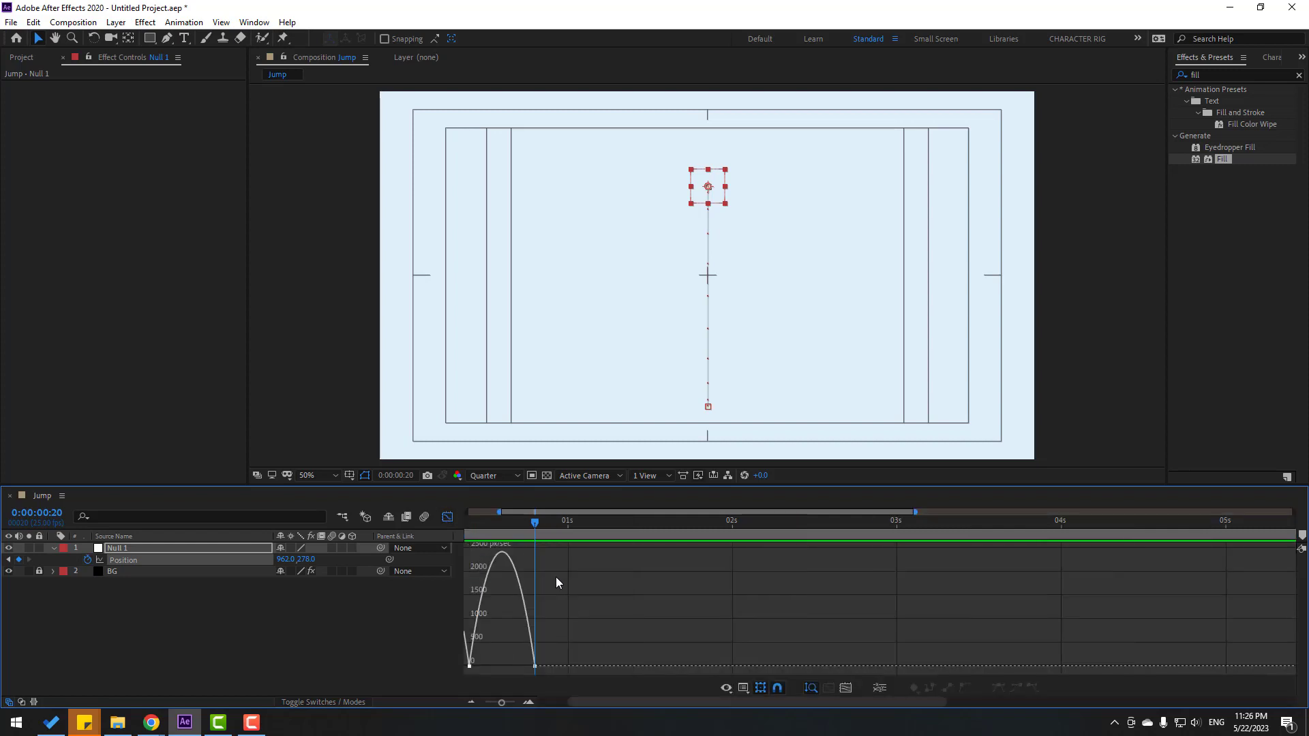
{"action": "left_click_drag", "start_coordinate": [582, 587], "coordinate": [689, 588]}
{"action": "key", "text": "="}
{"action": "left_click_drag", "start_coordinate": [495, 642], "coordinate": [566, 638]}
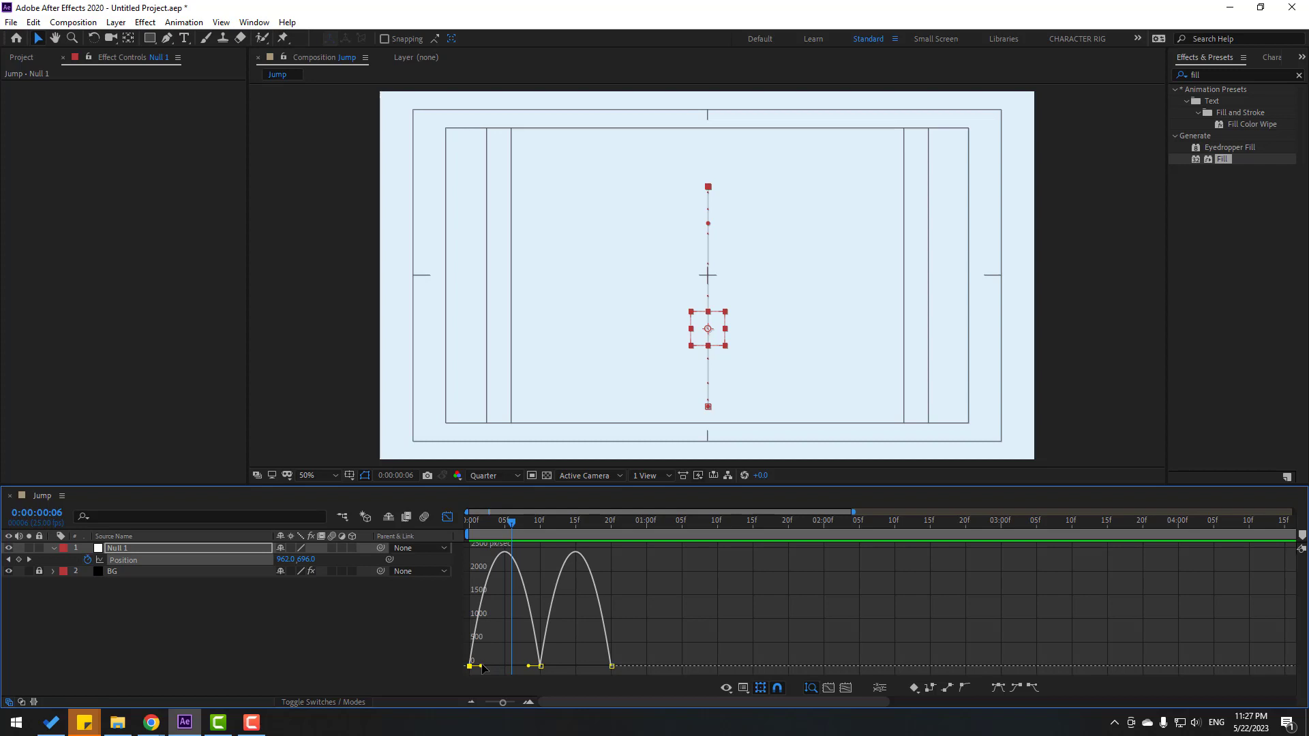
{"action": "left_click", "coordinate": [595, 669]}
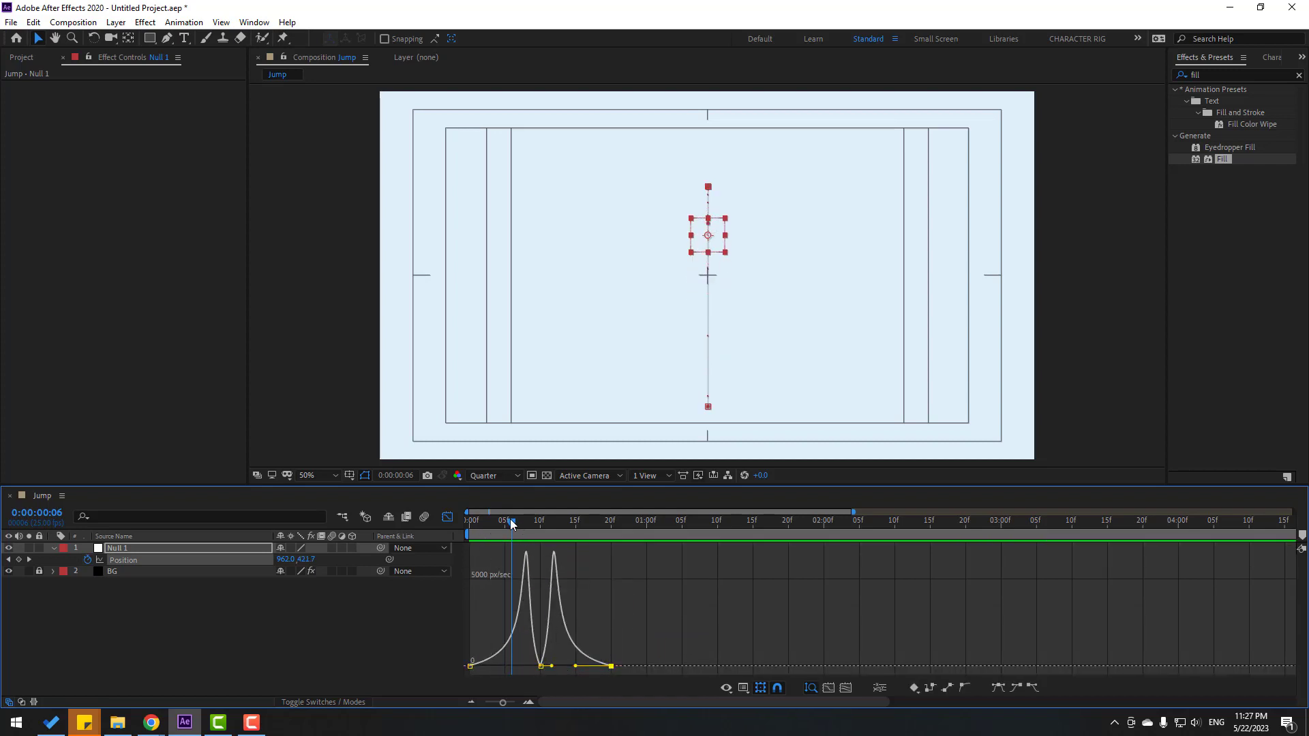
{"action": "key", "text": "space"}
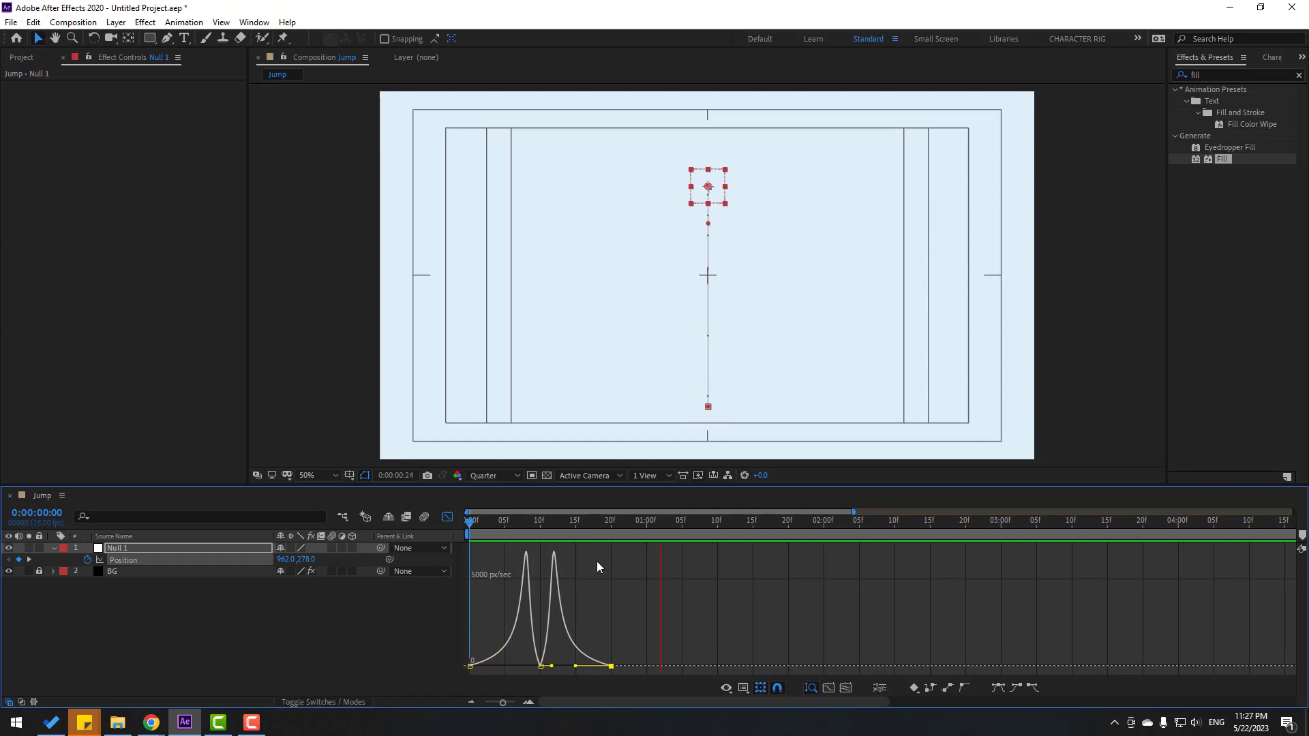
{"action": "key", "text": "space"}
{"action": "left_click", "coordinate": [448, 518]}
{"action": "left_click", "coordinate": [105, 633]}
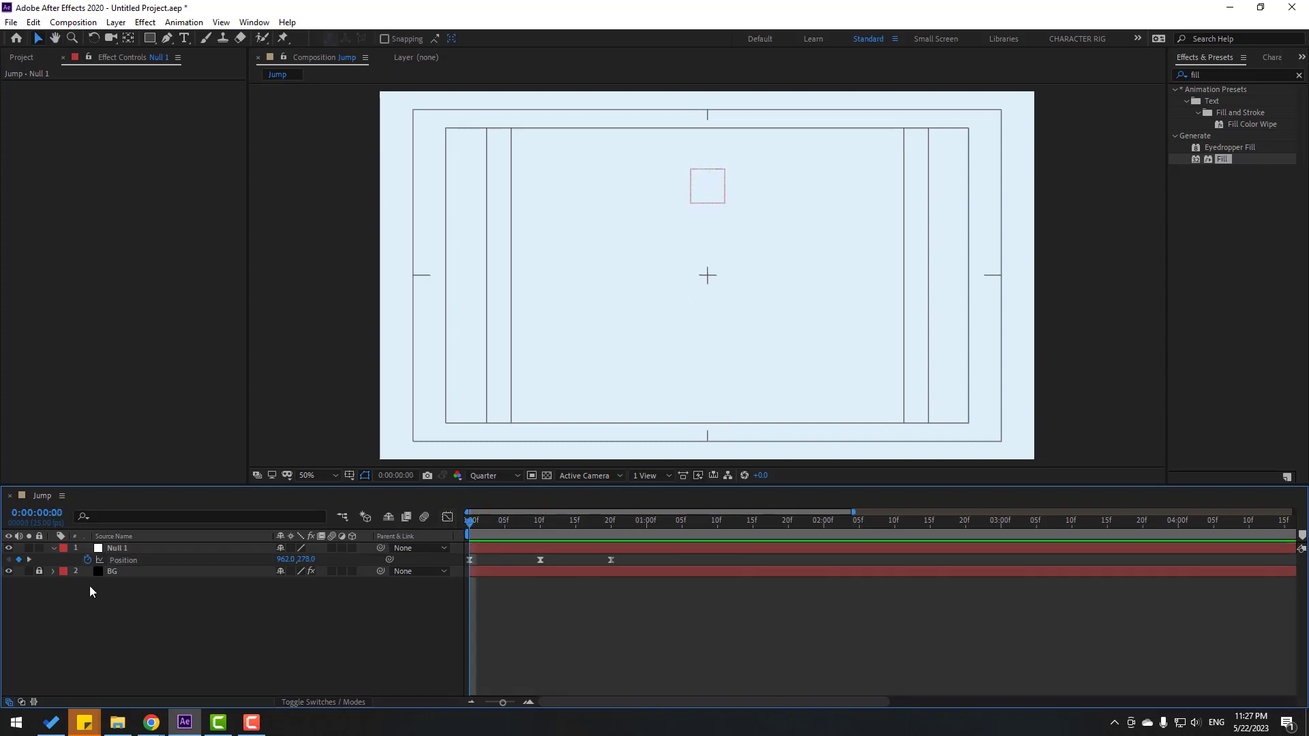
- Add the expression loopOutDuration(type = "cycle", duration = 0) to the null's Position and preview the loop
{"action": "left_click", "coordinate": [87, 560], "text": "alt"}
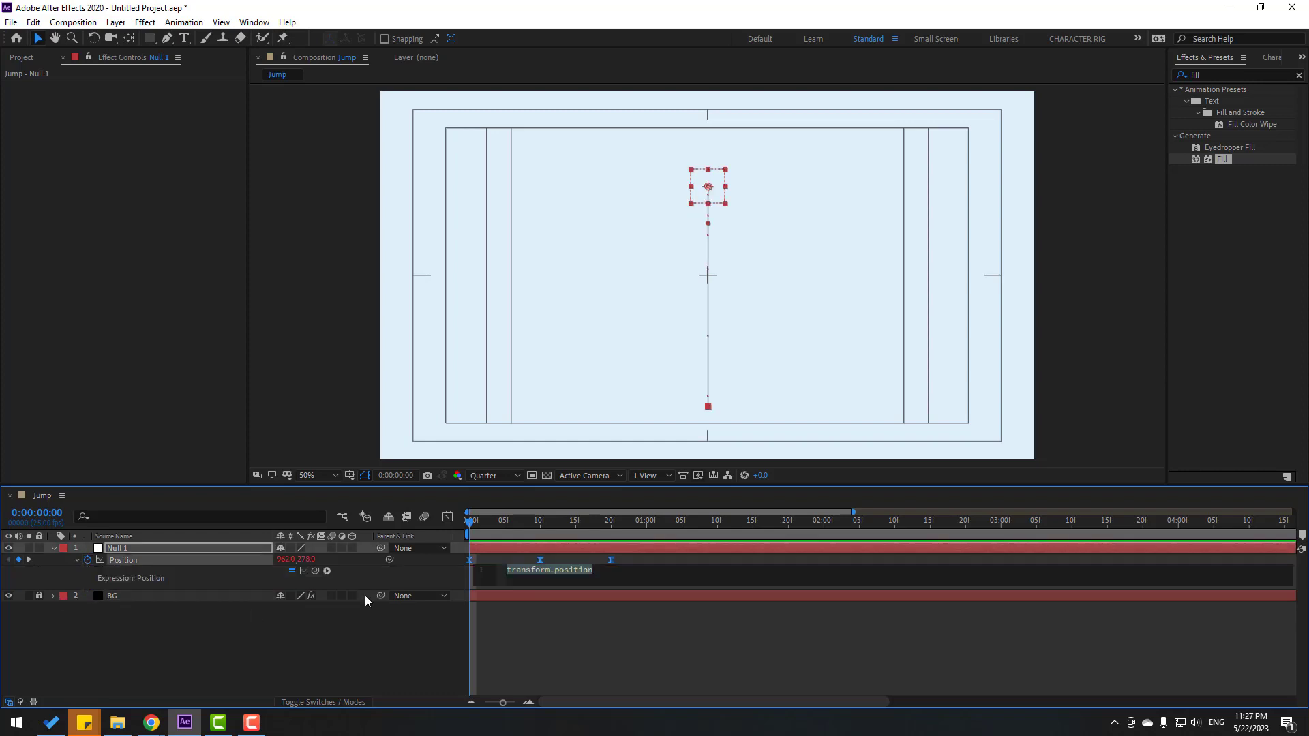
{"action": "left_click", "coordinate": [328, 572]}
{"action": "mouse_move", "coordinate": [414, 487]}
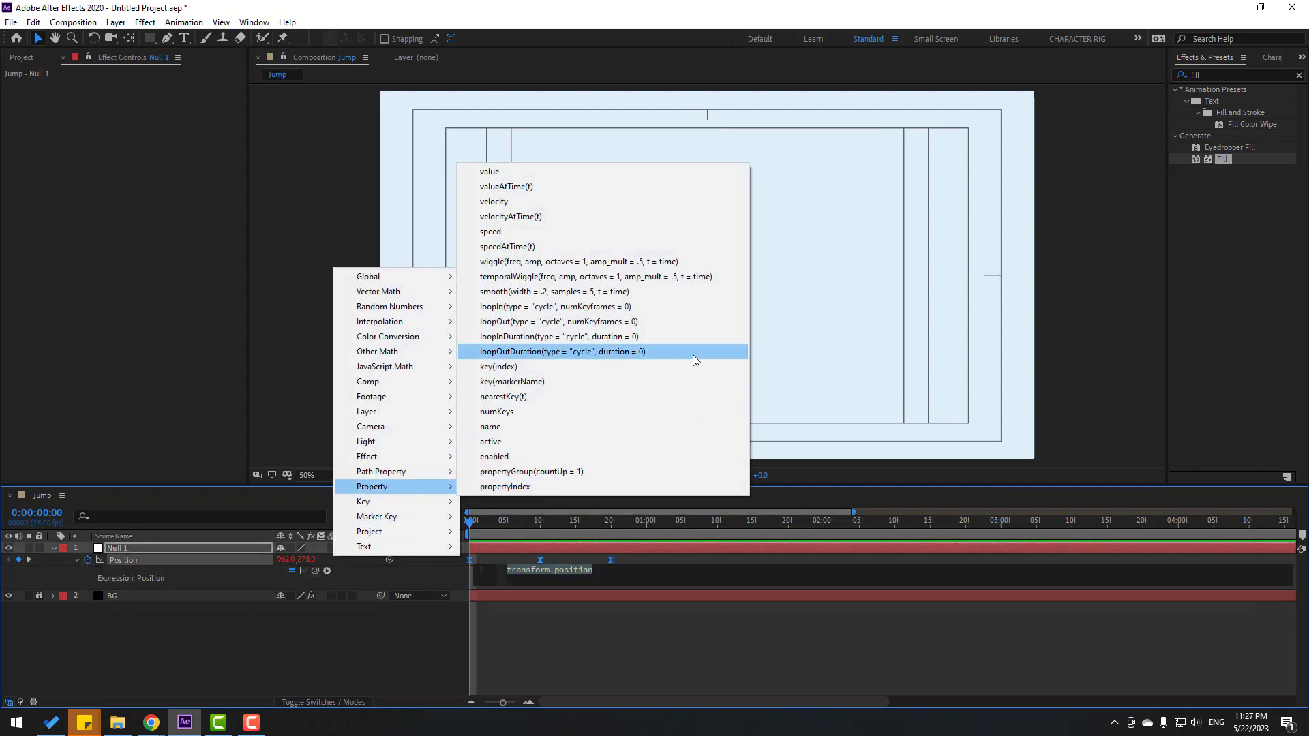
{"action": "left_click", "coordinate": [644, 351]}
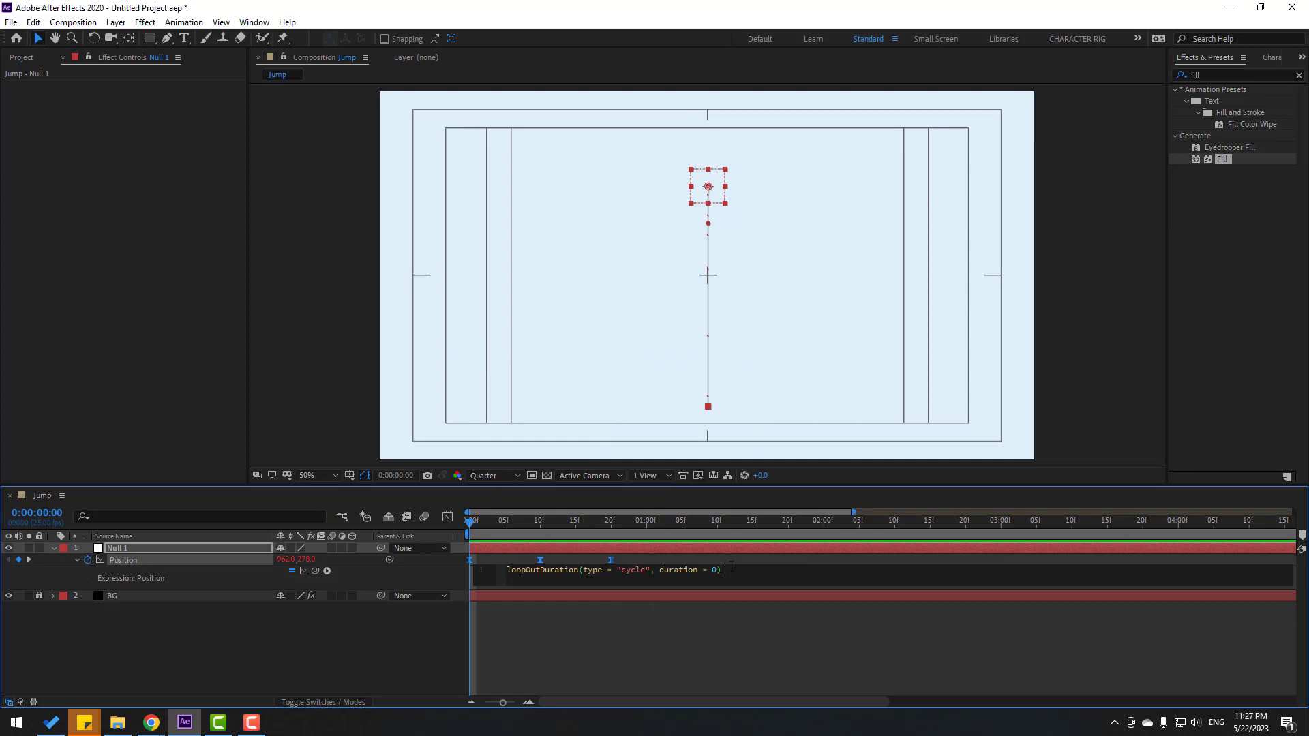
{"action": "left_click", "coordinate": [551, 647]}
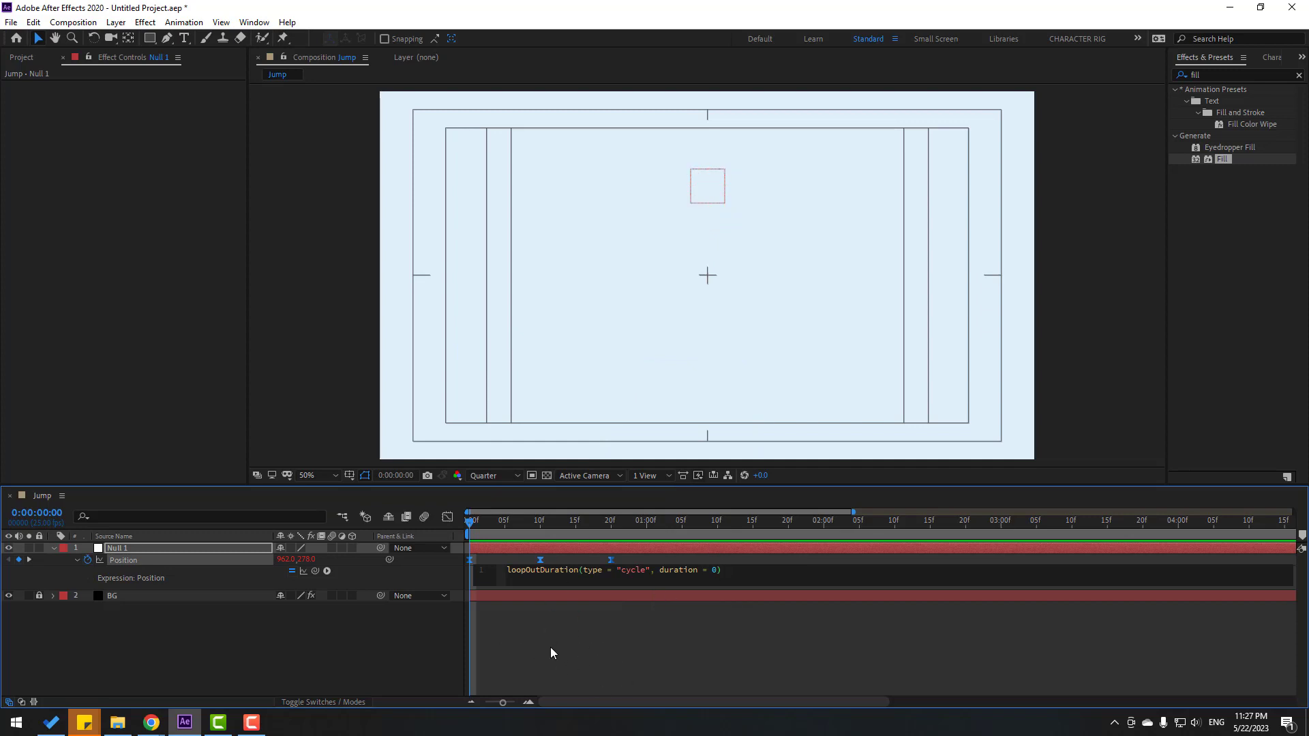
{"action": "key", "text": "space"}
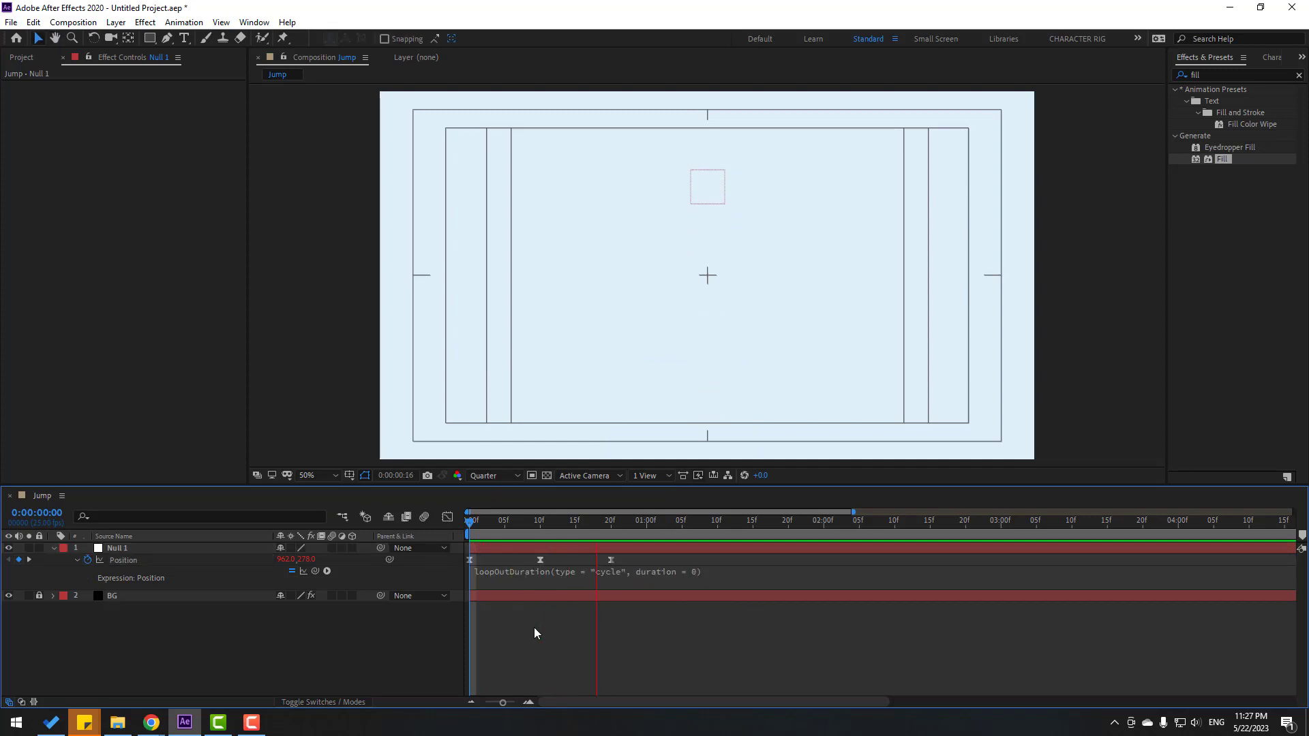
- Stretch the three Position keyframes proportionally so the last one falls at 1 second
{"action": "left_click", "coordinate": [497, 525]}
{"action": "left_click_drag", "start_coordinate": [627, 559], "coordinate": [465, 565]}
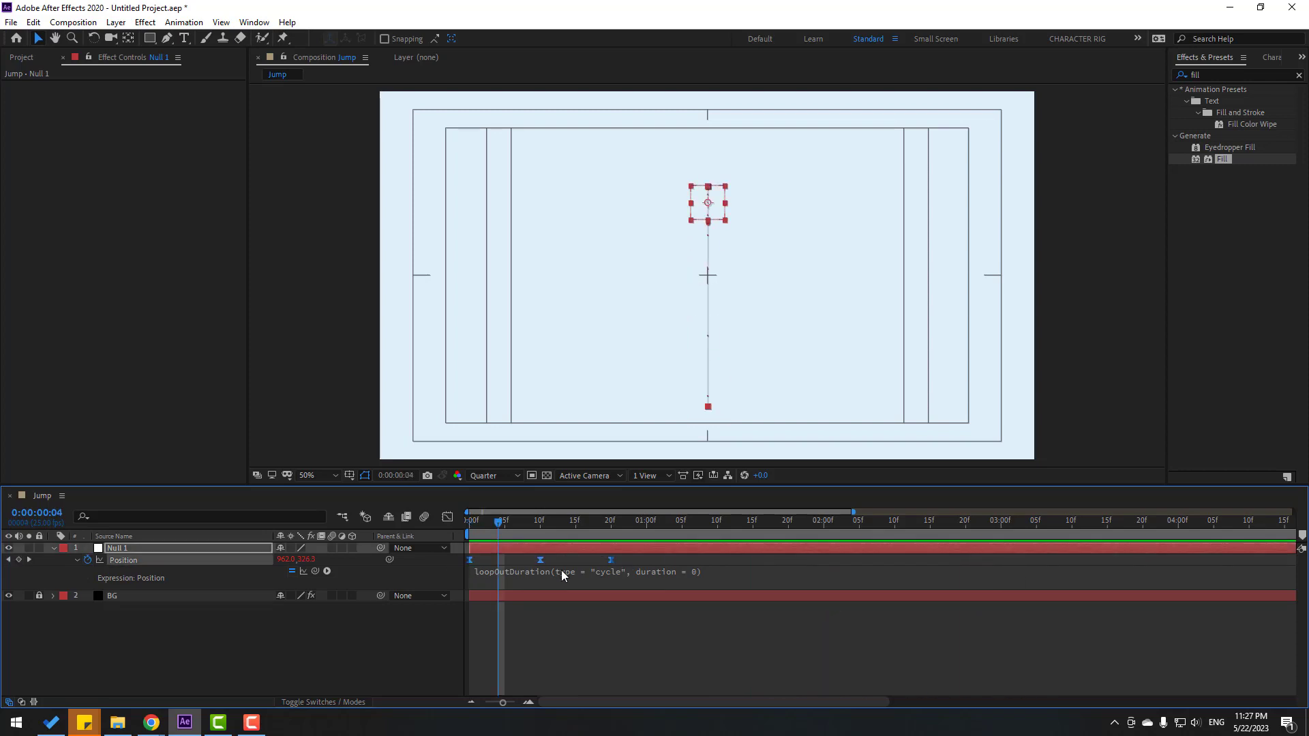
{"action": "left_click_drag", "start_coordinate": [614, 566], "coordinate": [647, 566]}
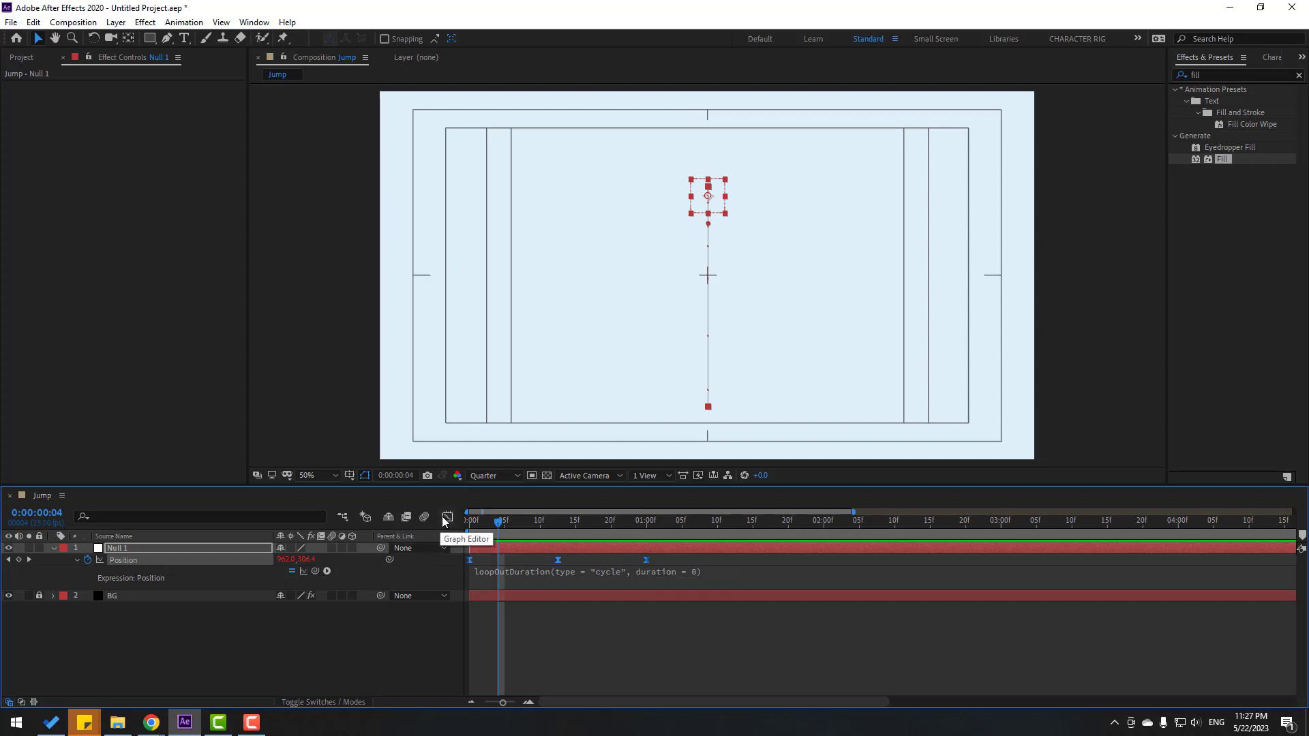
- Pull the speed handles closer to the middle Position keyframe for sharper peaks, preview the bounce and collapse the null layer
{"action": "left_click", "coordinate": [447, 517]}
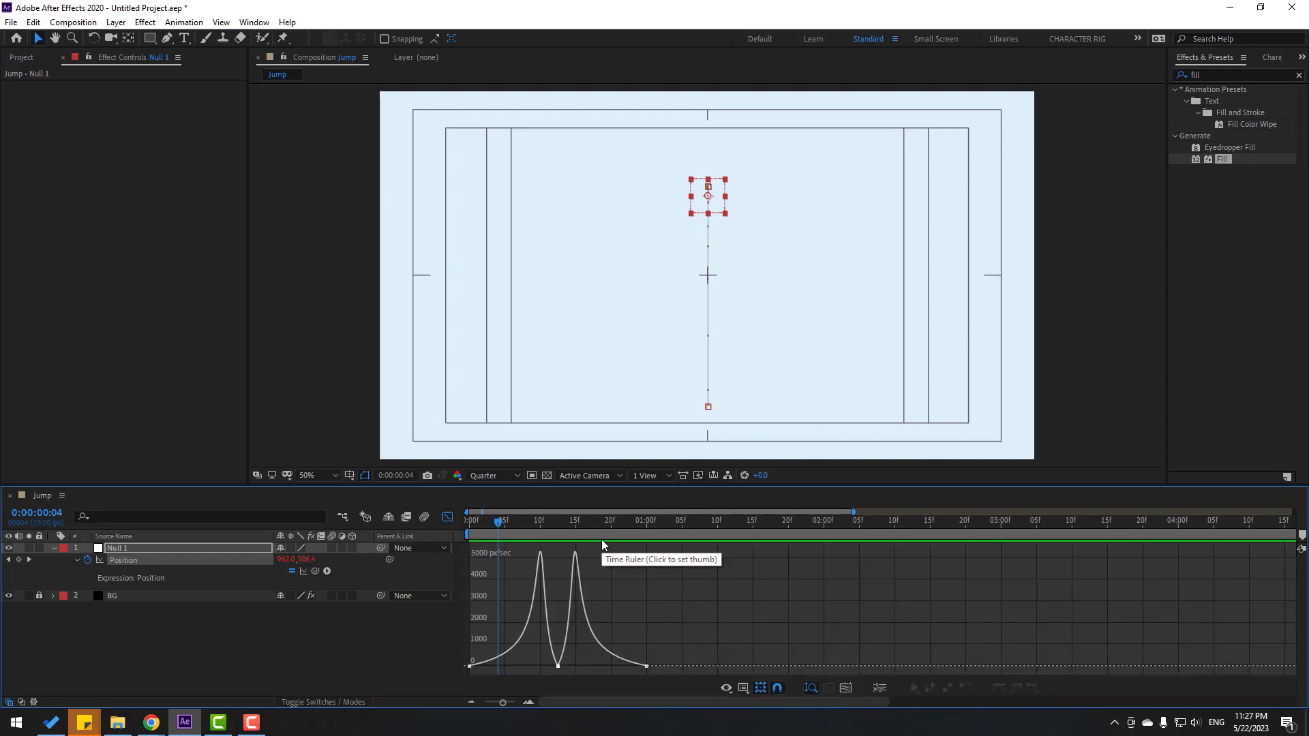
{"action": "left_click", "coordinate": [556, 666]}
{"action": "left_click_drag", "start_coordinate": [544, 666], "coordinate": [564, 668]}
{"action": "key", "text": "space"}
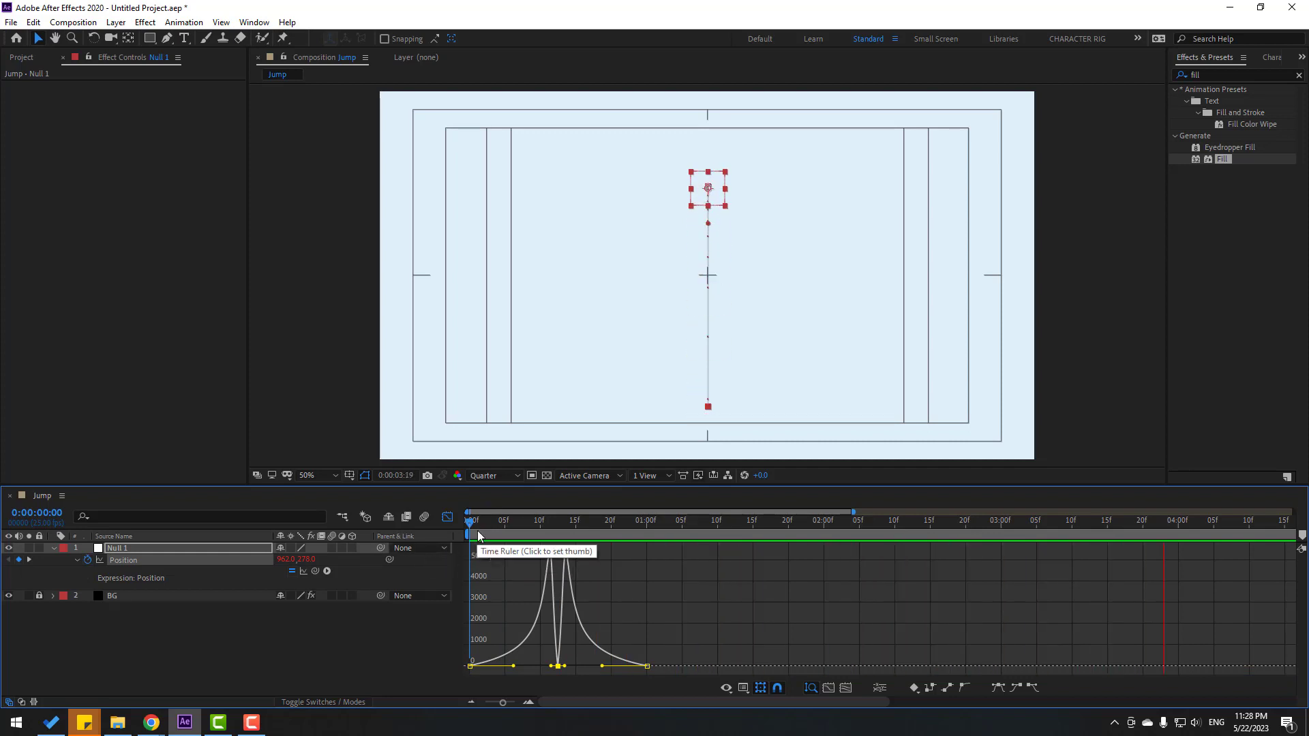
{"action": "key", "text": "space"}
{"action": "left_click", "coordinate": [447, 520]}
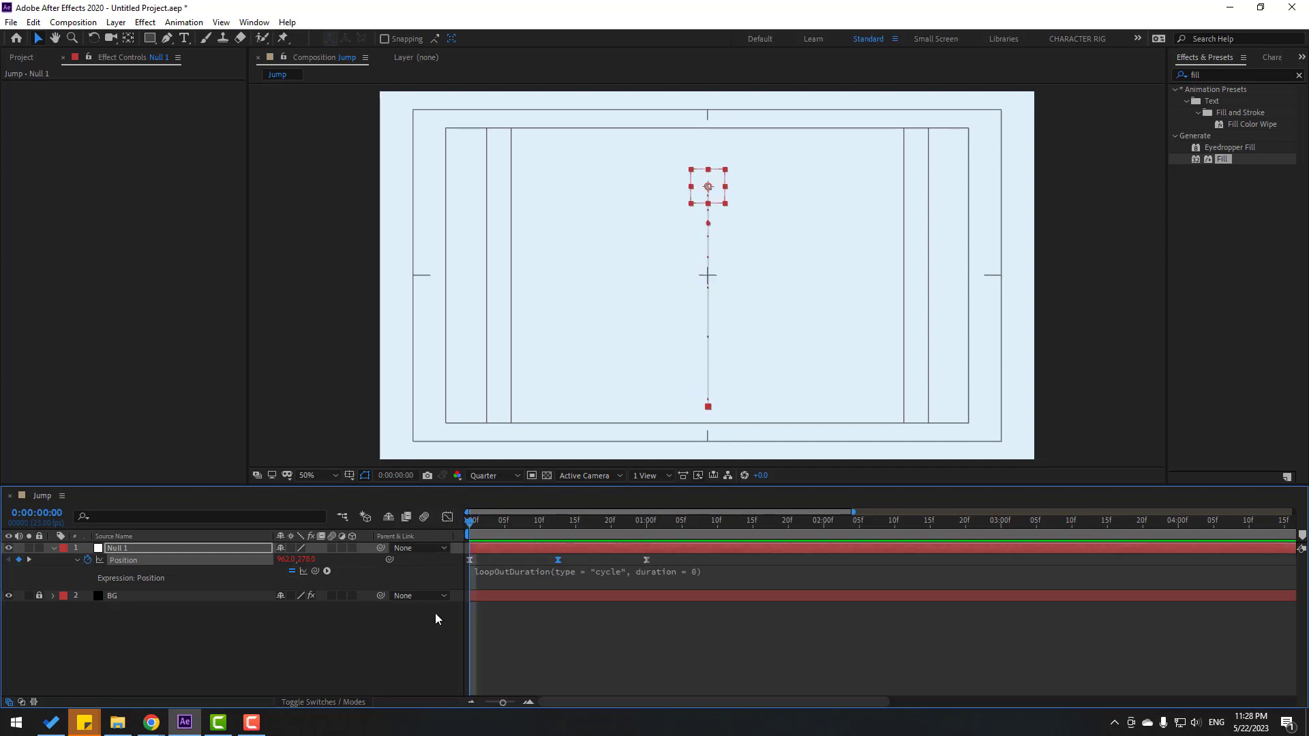
{"action": "left_click", "coordinate": [97, 578]}
{"action": "left_click", "coordinate": [52, 550]}
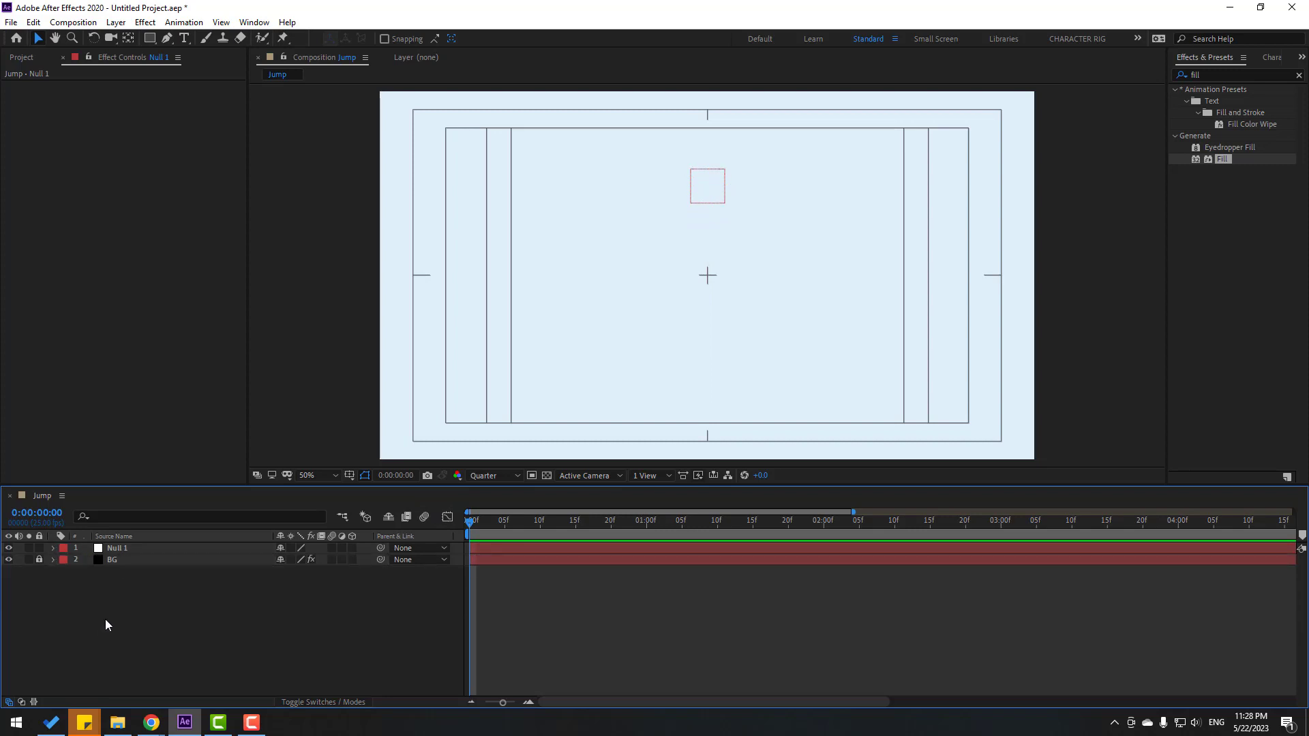
- Go to frame 12 and draw a circle over the null with the Ellipse Tool
{"action": "left_click", "coordinate": [150, 39]}
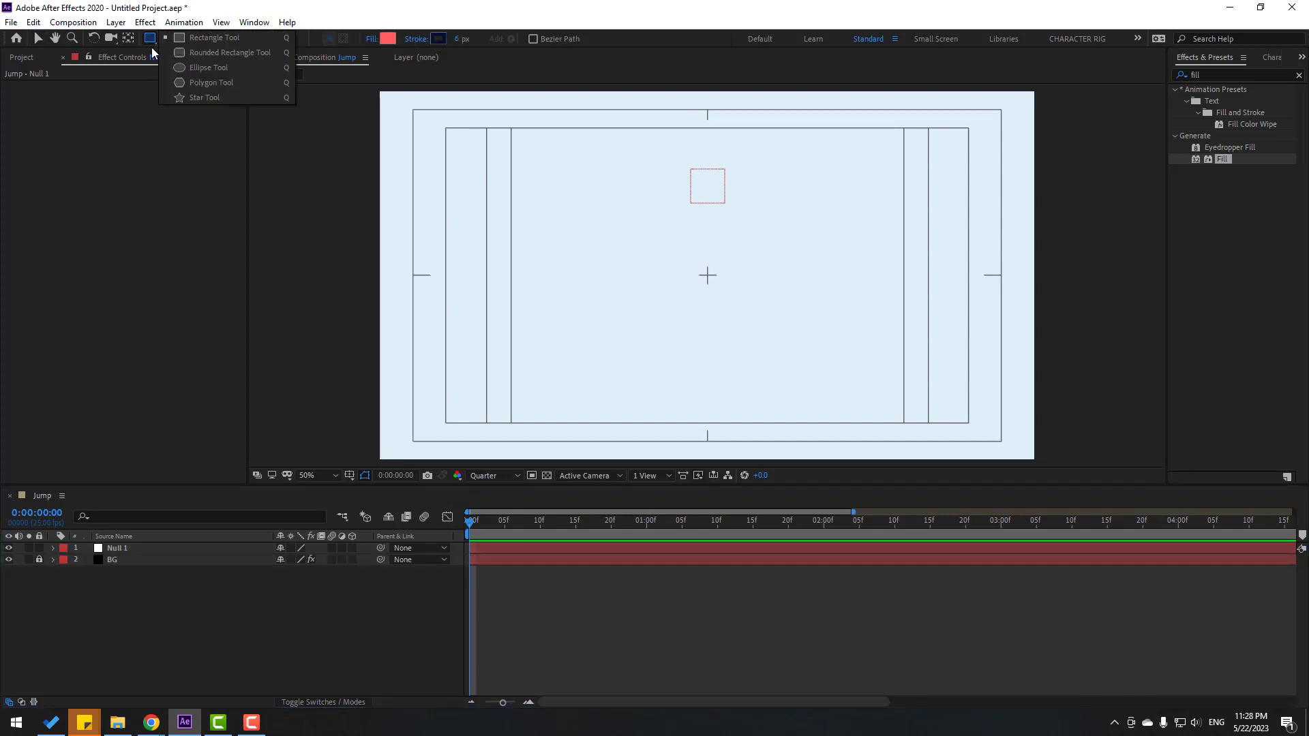
{"action": "left_click", "coordinate": [201, 69]}
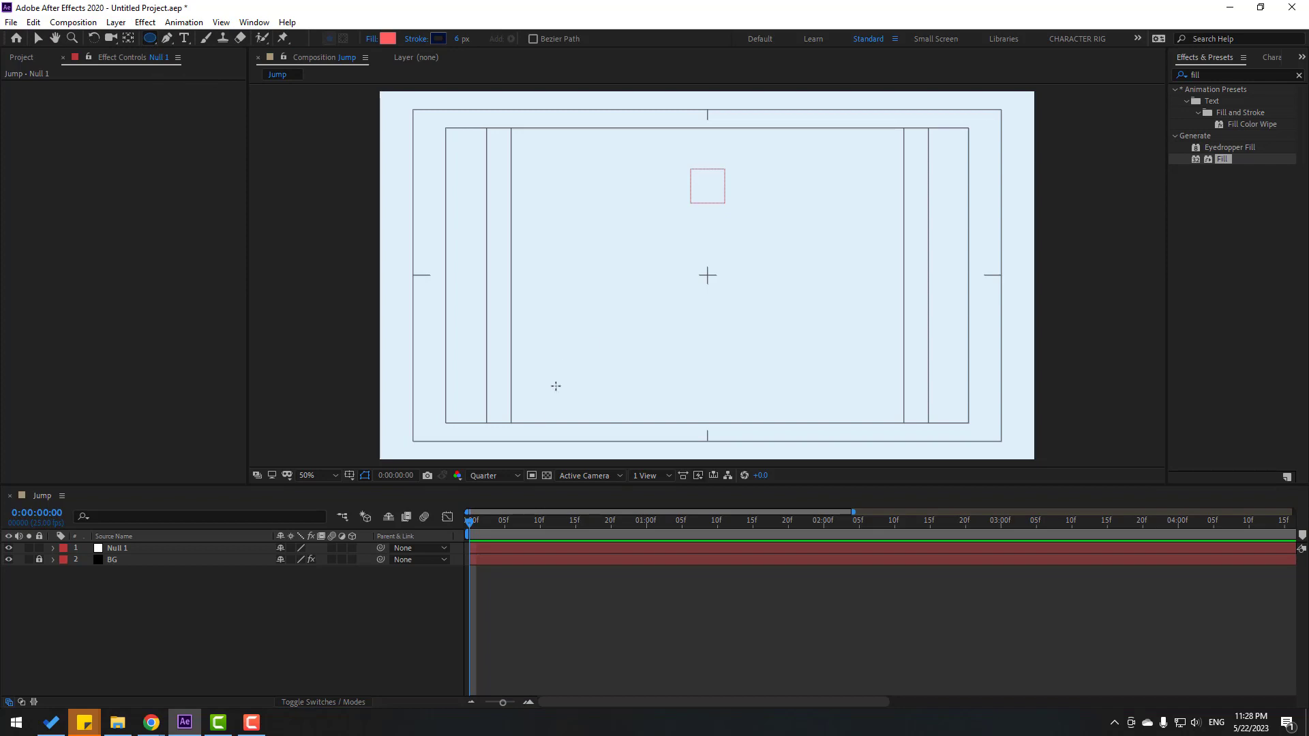
{"action": "left_click_drag", "start_coordinate": [488, 523], "coordinate": [555, 521]}
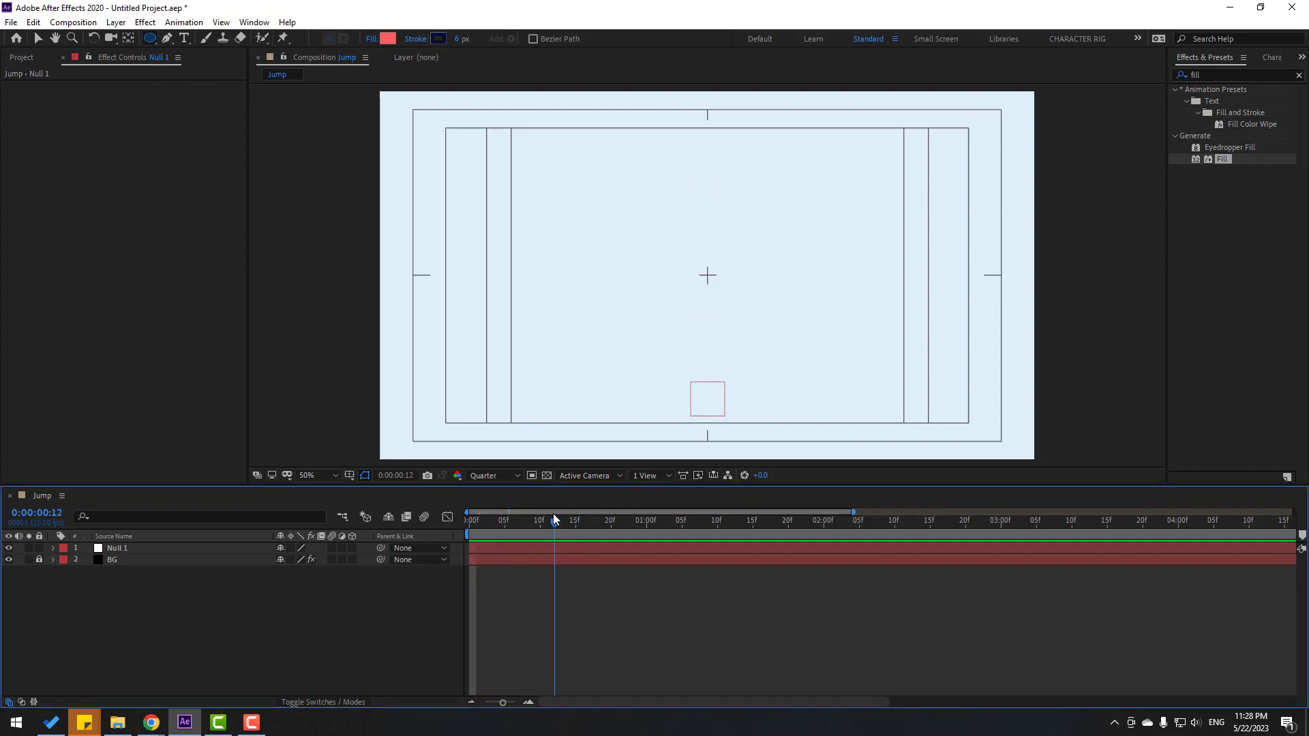
{"action": "scroll", "coordinate": [771, 295], "scroll_direction": "up", "scroll_amount": 2}
{"action": "left_click_drag", "start_coordinate": [777, 430], "coordinate": [671, 311]}
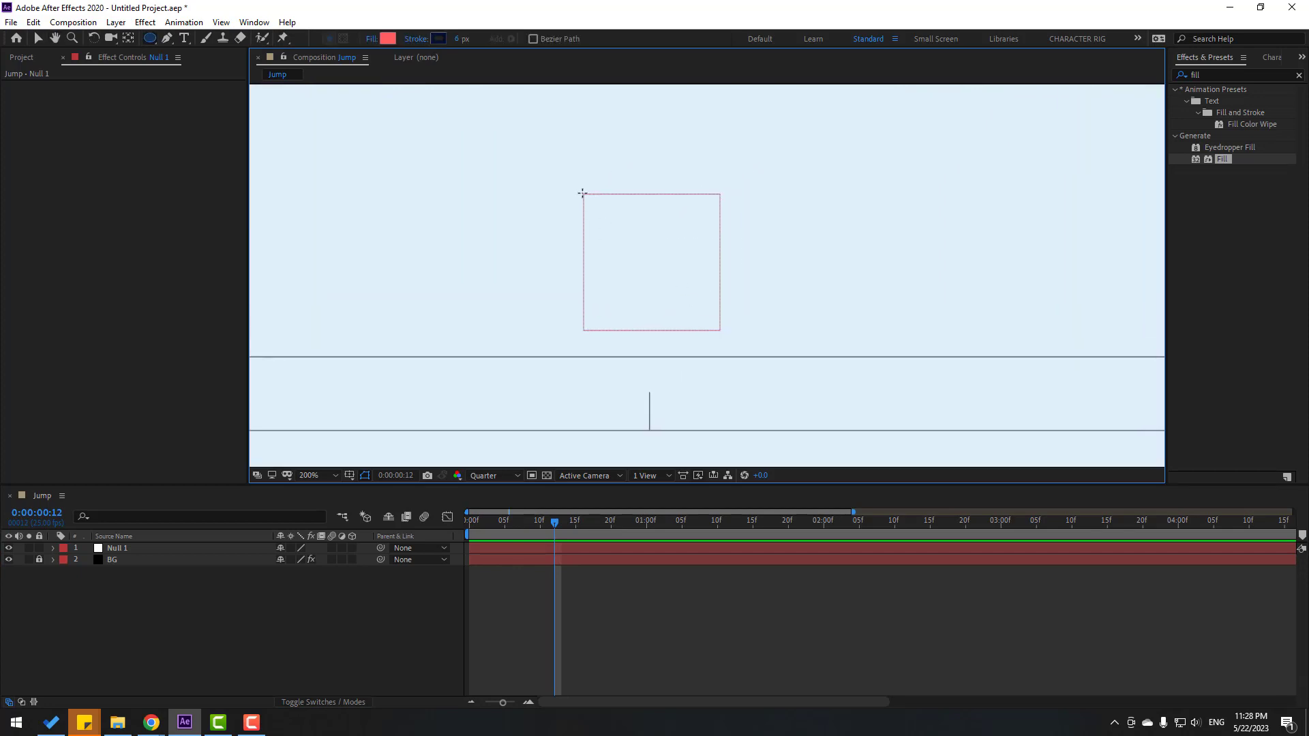
{"action": "mouse_move", "coordinate": [573, 179]}
{"action": "left_mouse_down"}
{"action": "mouse_move", "coordinate": [757, 298]}
{"action": "mouse_move", "coordinate": [765, 372]}
{"action": "left_mouse_up"}
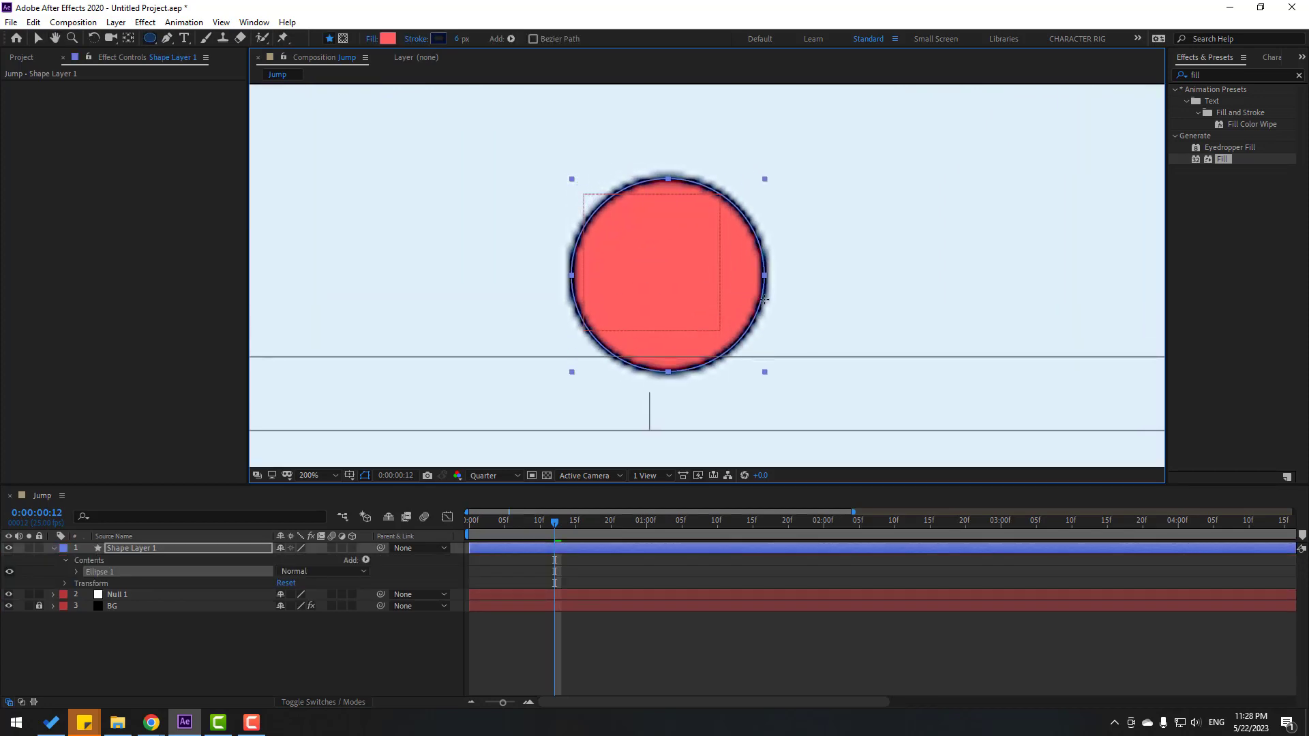
- Set the circle's stroke width to 10 px and its fill to None
{"action": "left_click", "coordinate": [460, 40]}
{"action": "type", "text": "10"}
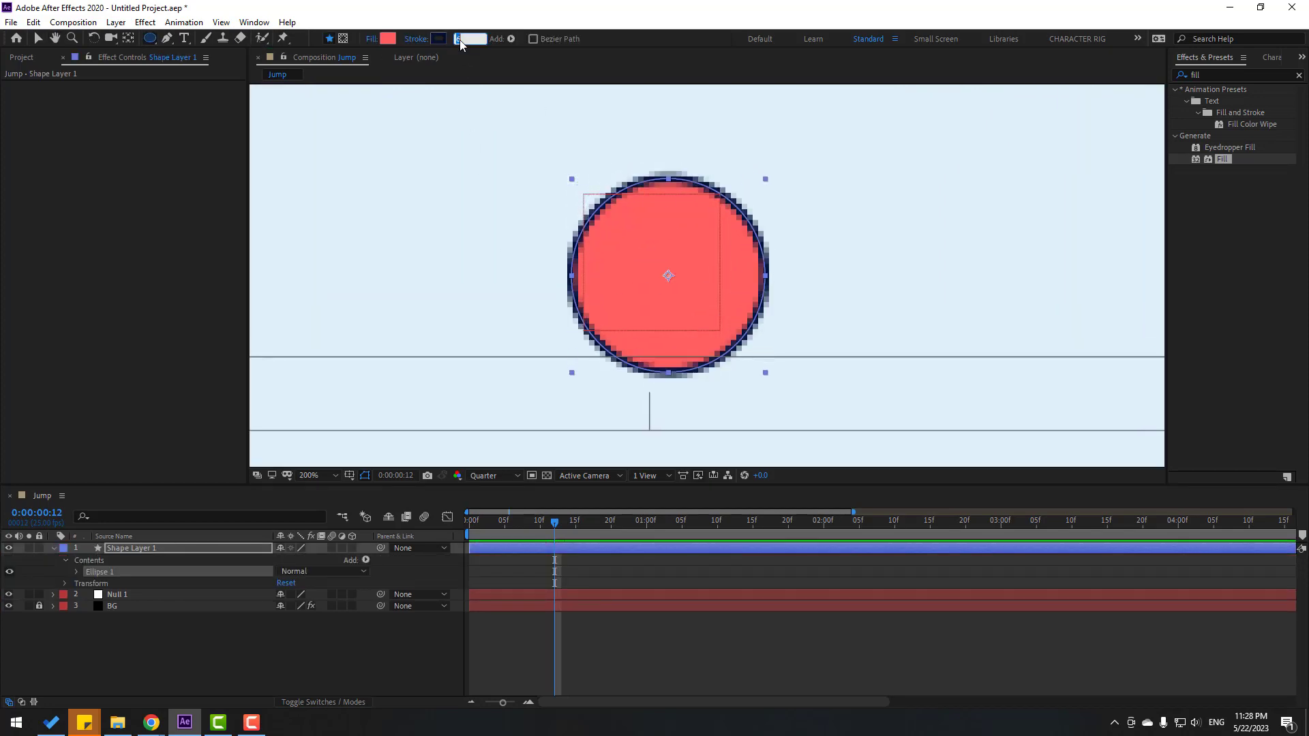
{"action": "key", "text": "Return"}
{"action": "left_click", "coordinate": [372, 39]}
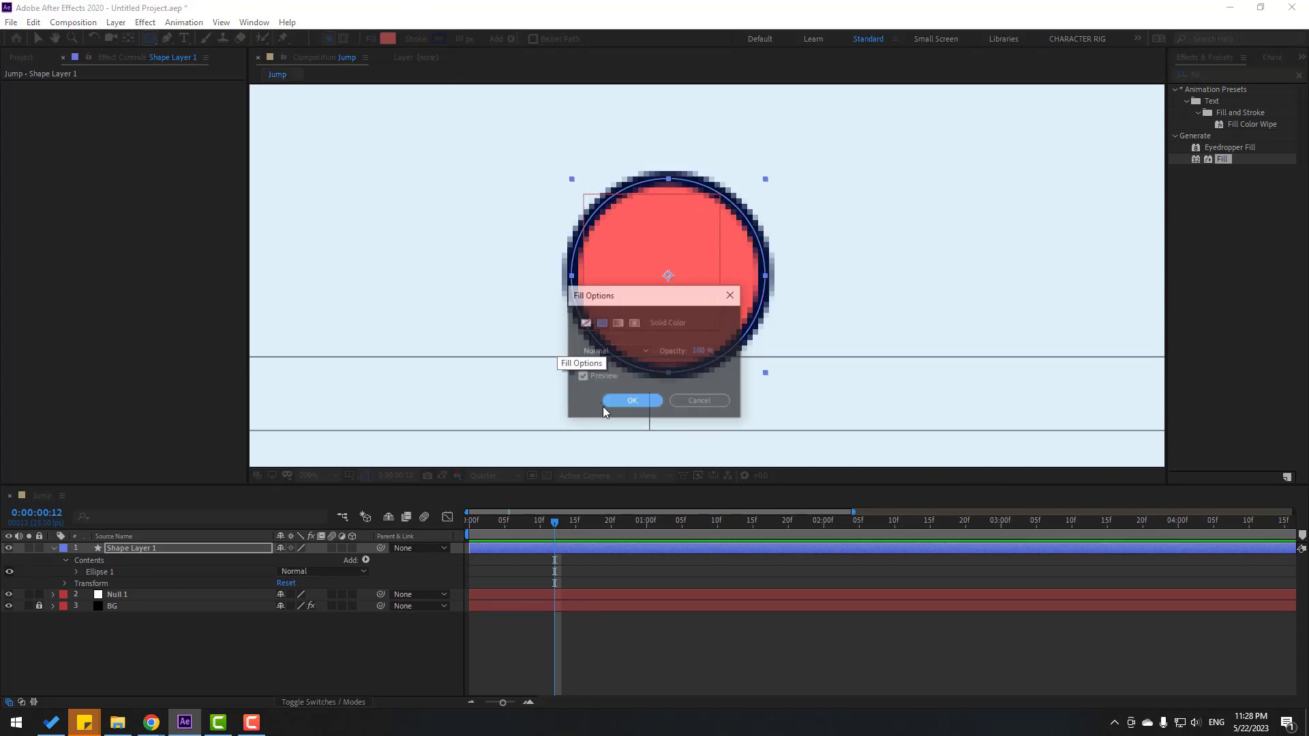
{"action": "left_click", "coordinate": [585, 326]}
{"action": "left_click_drag", "start_coordinate": [649, 293], "coordinate": [850, 312]}
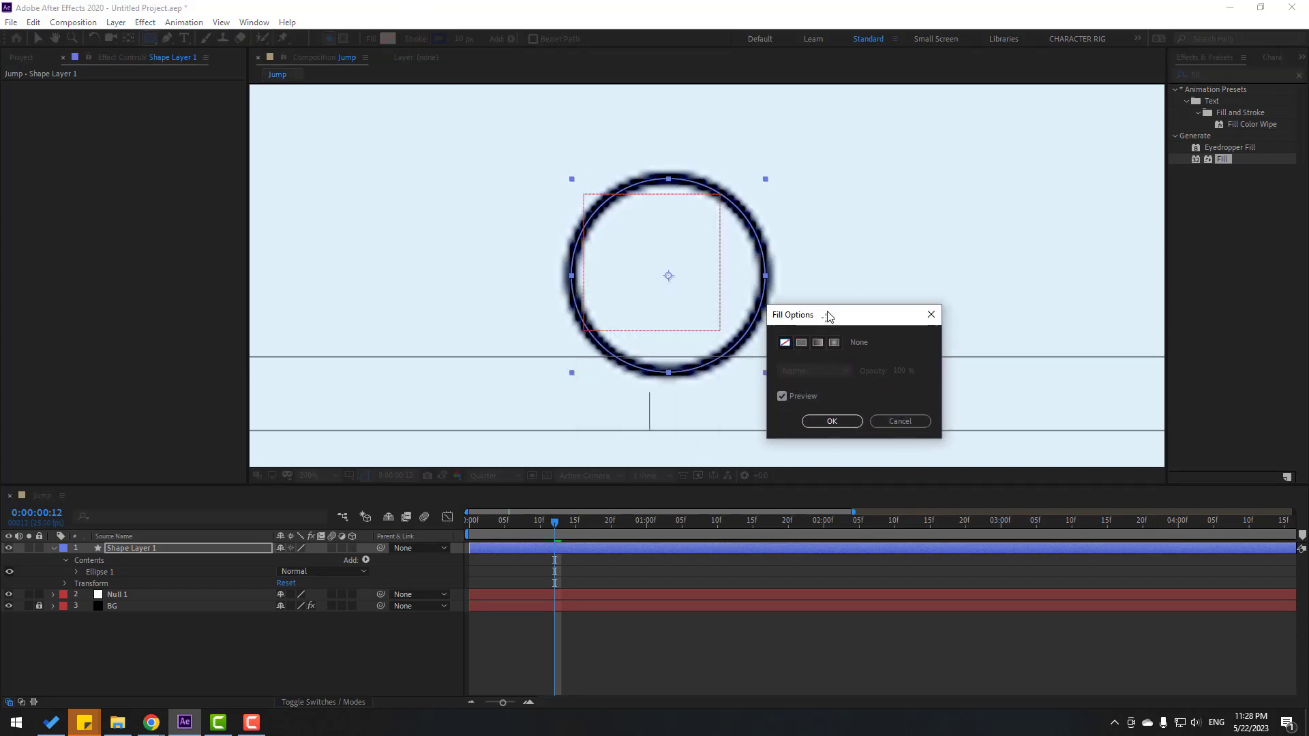
{"action": "left_click", "coordinate": [821, 425]}
- Set the viewer resolution to Full and increase the circle's stroke width to 20 px
{"action": "key", "text": "comma"}
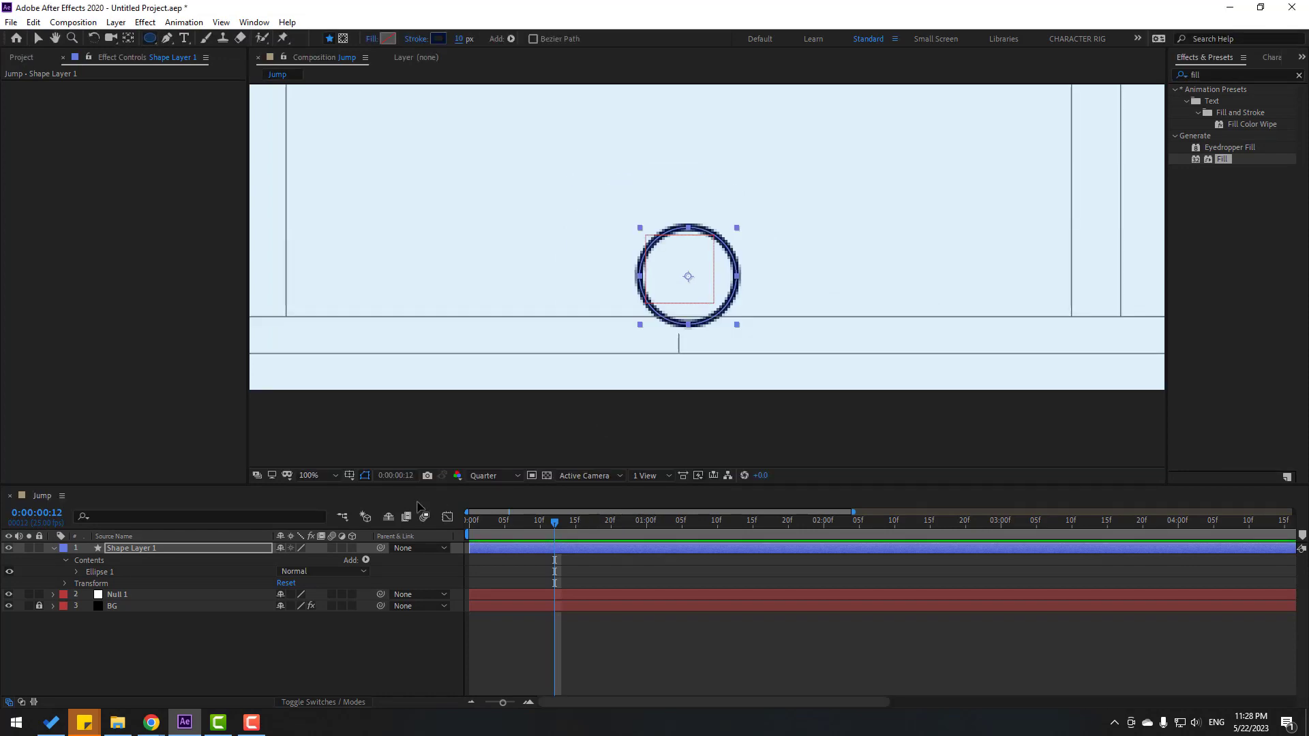
{"action": "left_click", "coordinate": [482, 477]}
{"action": "left_click", "coordinate": [490, 507]}
{"action": "key", "text": "comma"}
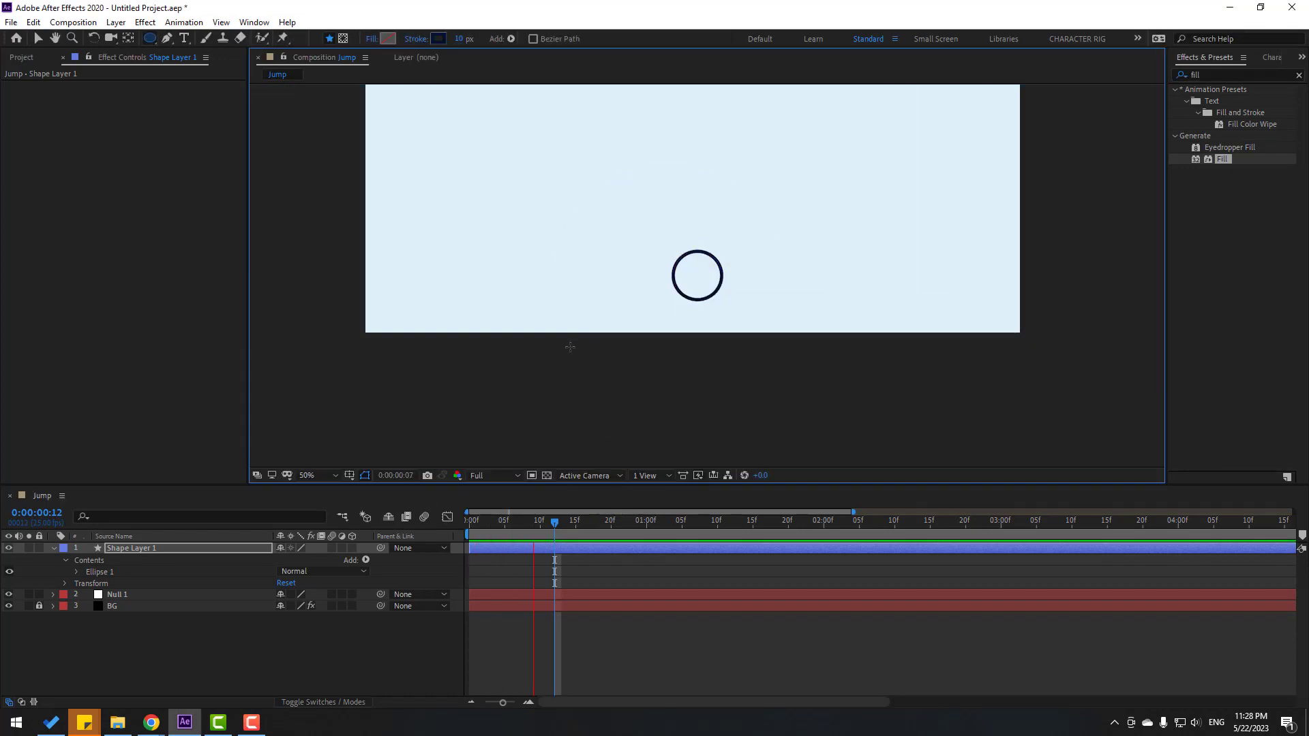
{"action": "left_click", "coordinate": [460, 38]}
{"action": "type", "text": "20"}
{"action": "key", "text": "Return"}
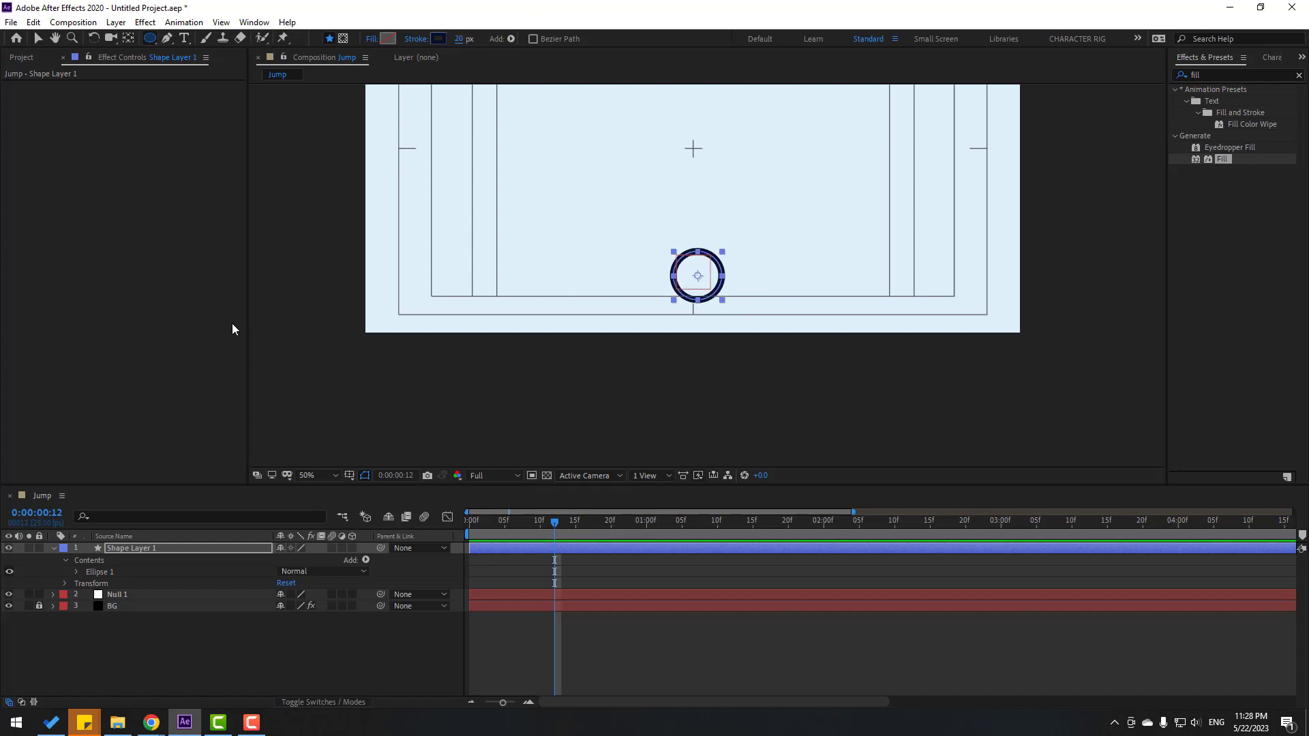
- Switch to the Selection tool, collapse the circle's shape layer and rename it 1
{"action": "left_click", "coordinate": [37, 38]}
{"action": "left_click", "coordinate": [77, 652]}
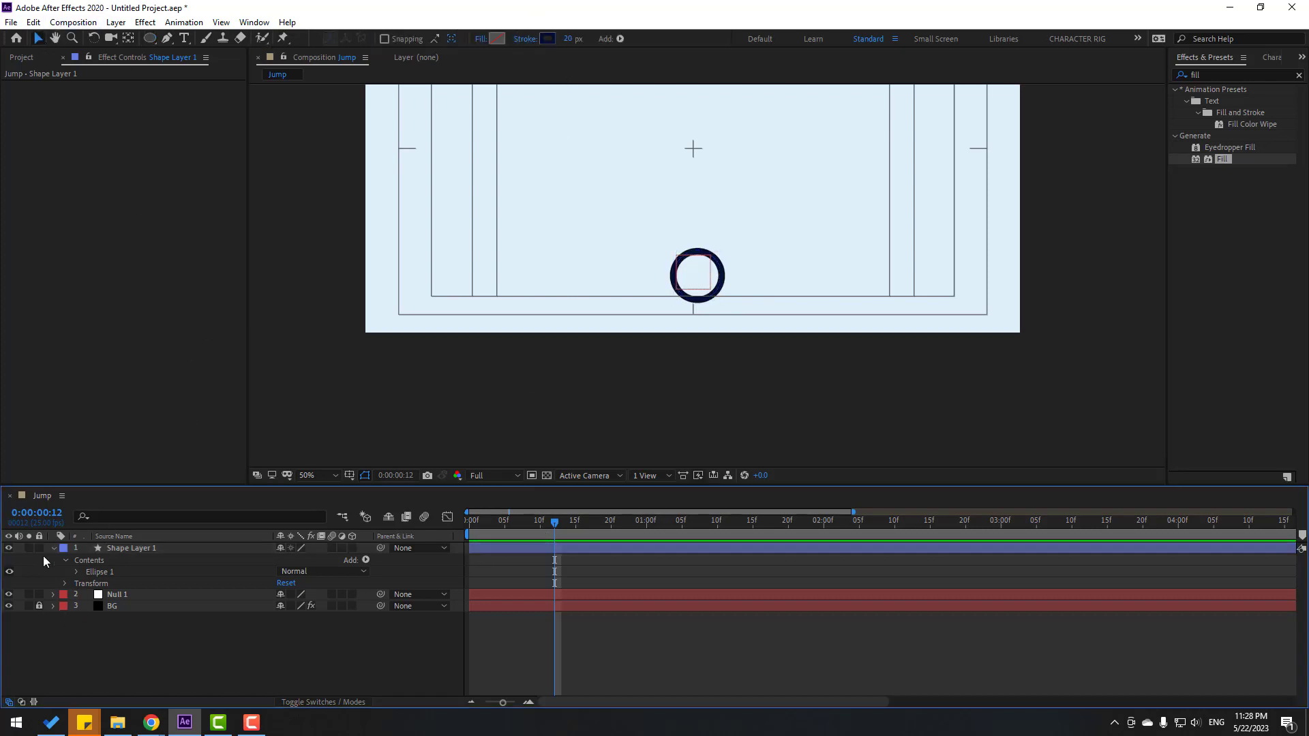
{"action": "left_click", "coordinate": [54, 549]}
{"action": "left_click", "coordinate": [144, 552]}
{"action": "key", "text": "Return"}
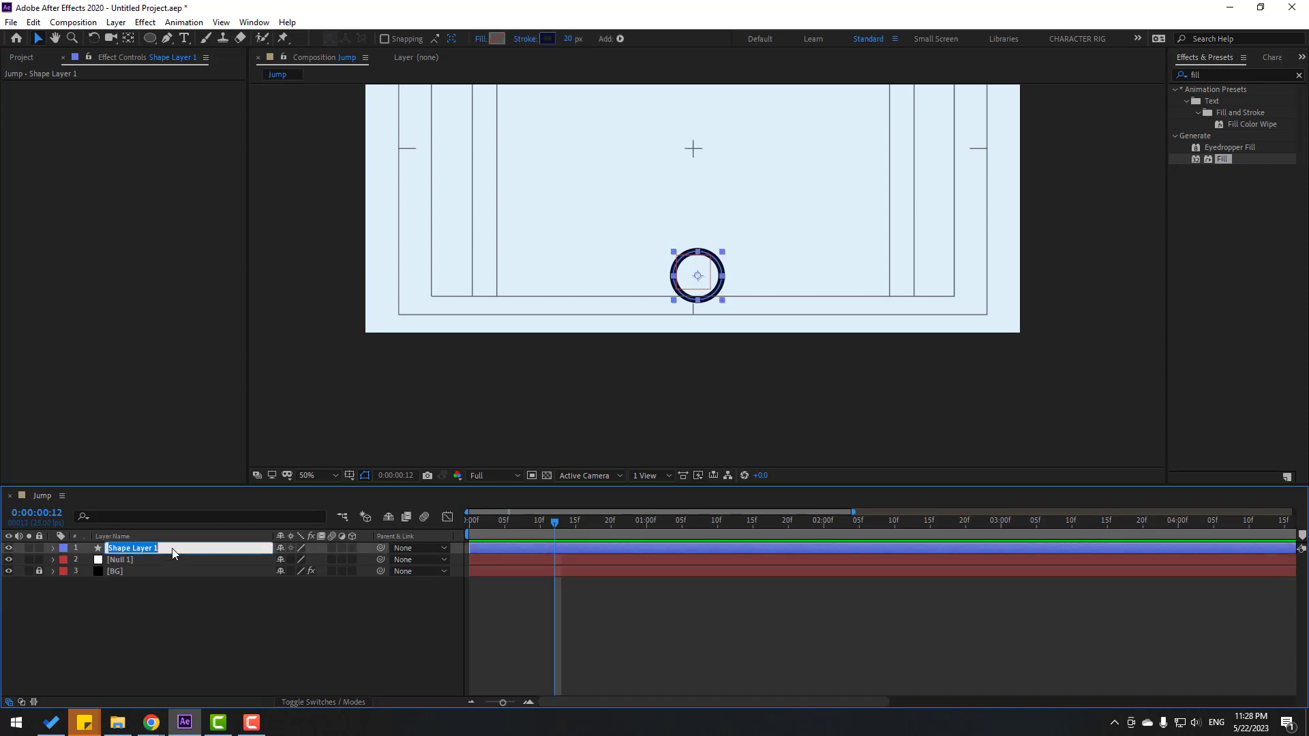
{"action": "type", "text": "1"}
{"action": "key", "text": "Return"}
- Parent layer 1 to Null 1 and preview the circle's bounce from the first frame
{"action": "left_click_drag", "start_coordinate": [714, 296], "coordinate": [701, 341]}
{"action": "scroll", "coordinate": [701, 343], "scroll_direction": "up", "scroll_amount": 1}
{"action": "left_click_drag", "start_coordinate": [682, 411], "coordinate": [705, 333]}
{"action": "scroll", "coordinate": [704, 333], "scroll_direction": "down", "scroll_amount": 1}
{"action": "left_click", "coordinate": [148, 553]}
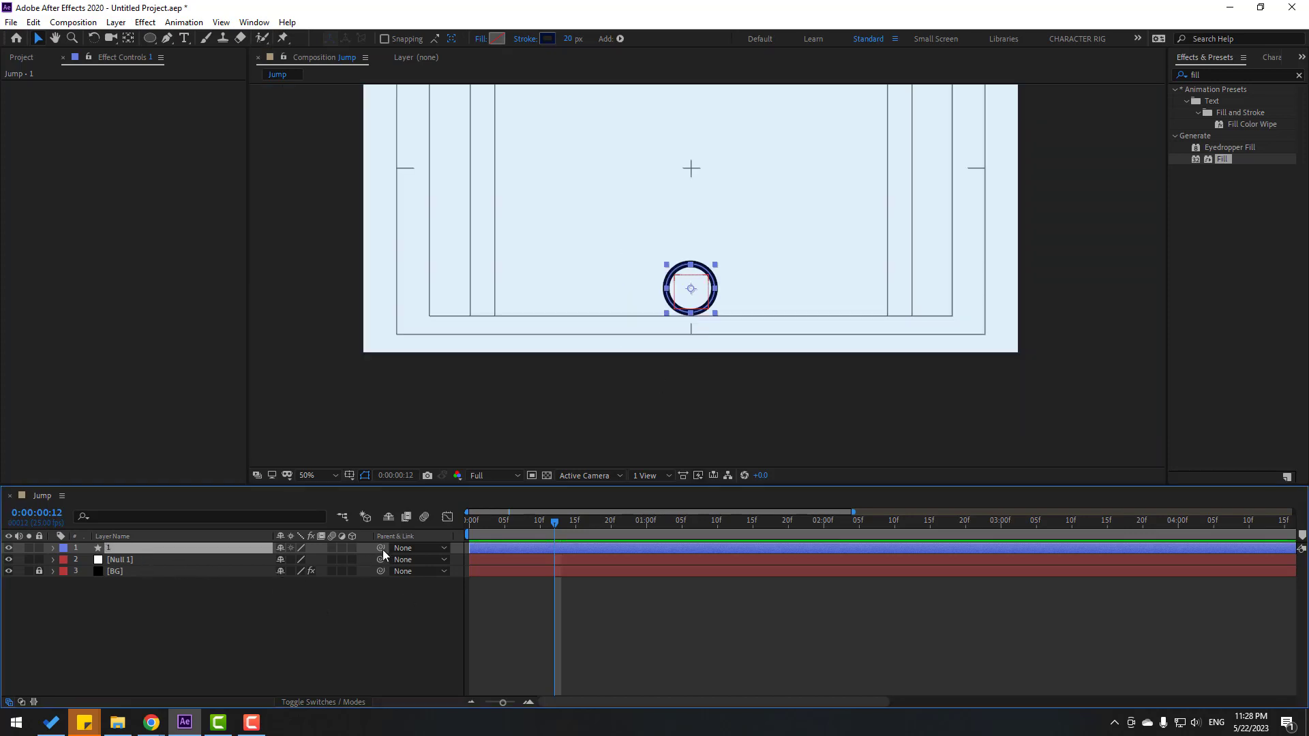
{"action": "left_click_drag", "start_coordinate": [380, 548], "coordinate": [160, 560]}
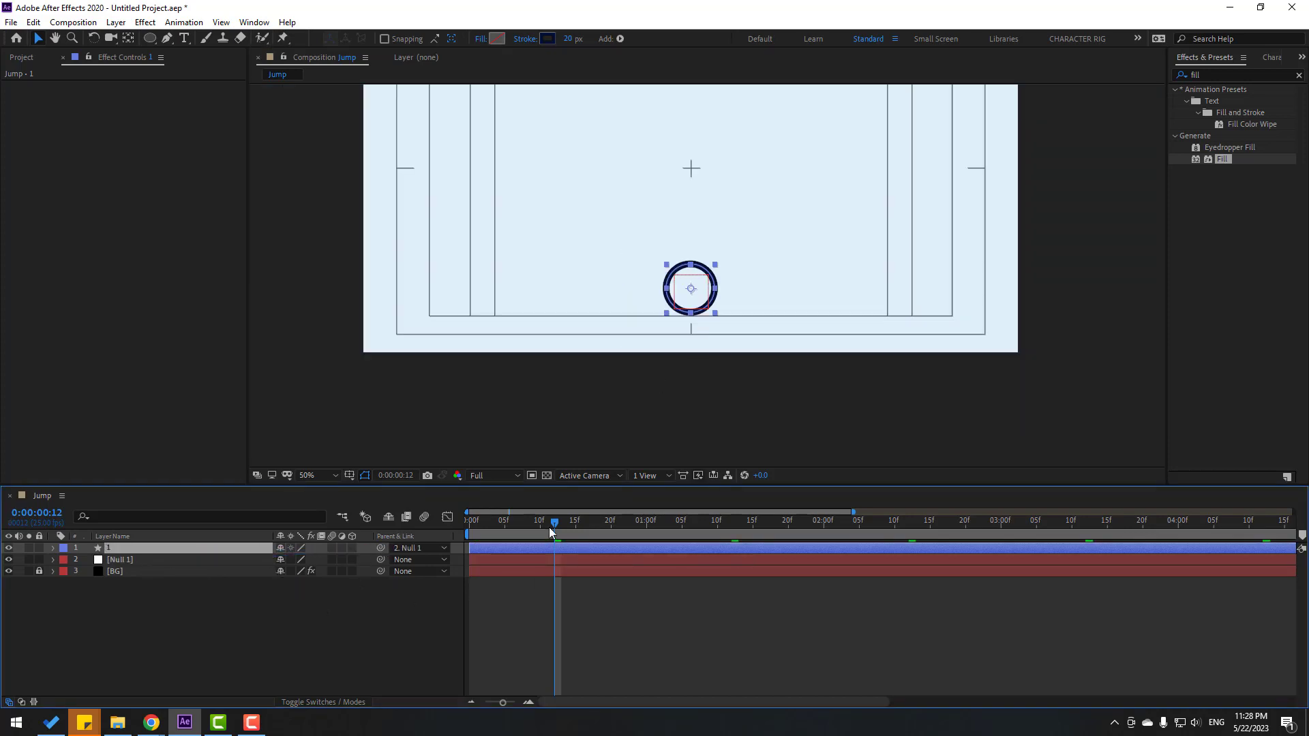
{"action": "left_click_drag", "start_coordinate": [550, 528], "coordinate": [377, 530]}
{"action": "left_click_drag", "start_coordinate": [879, 283], "coordinate": [842, 371]}
{"action": "key", "text": "space"}
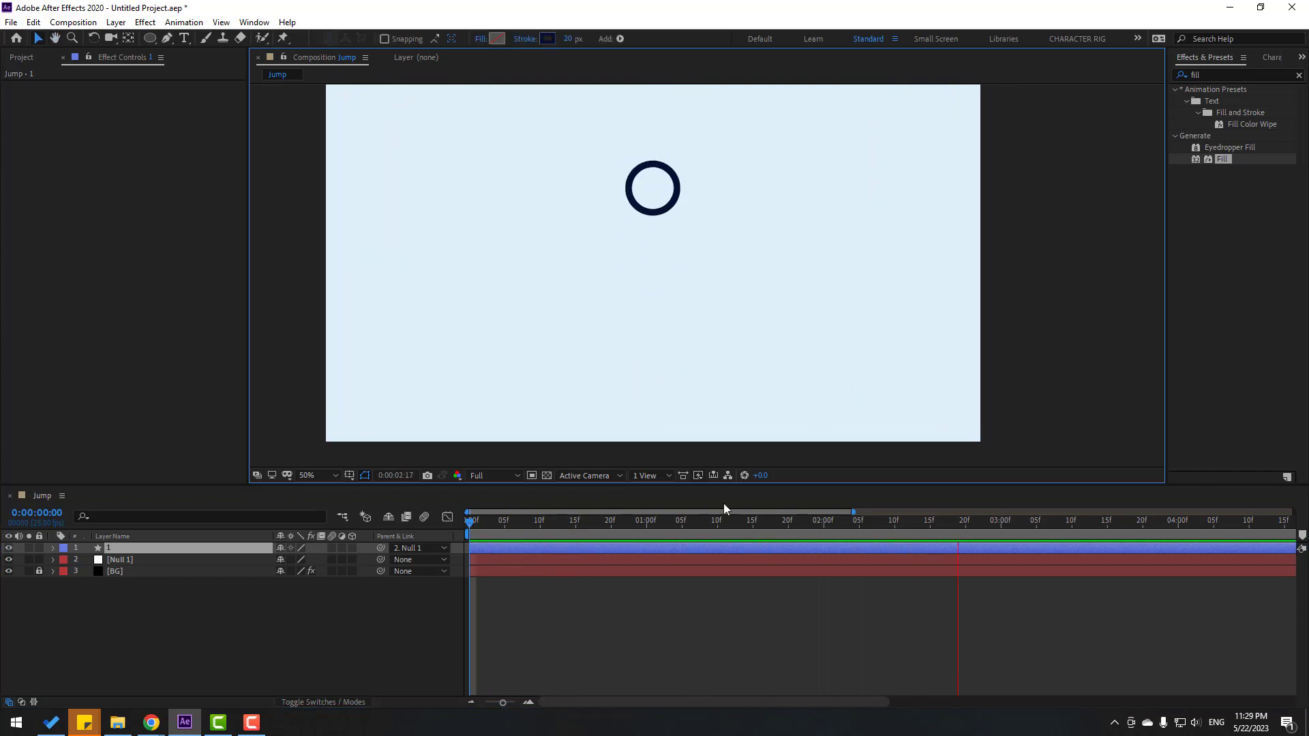
{"action": "key", "text": "space"}
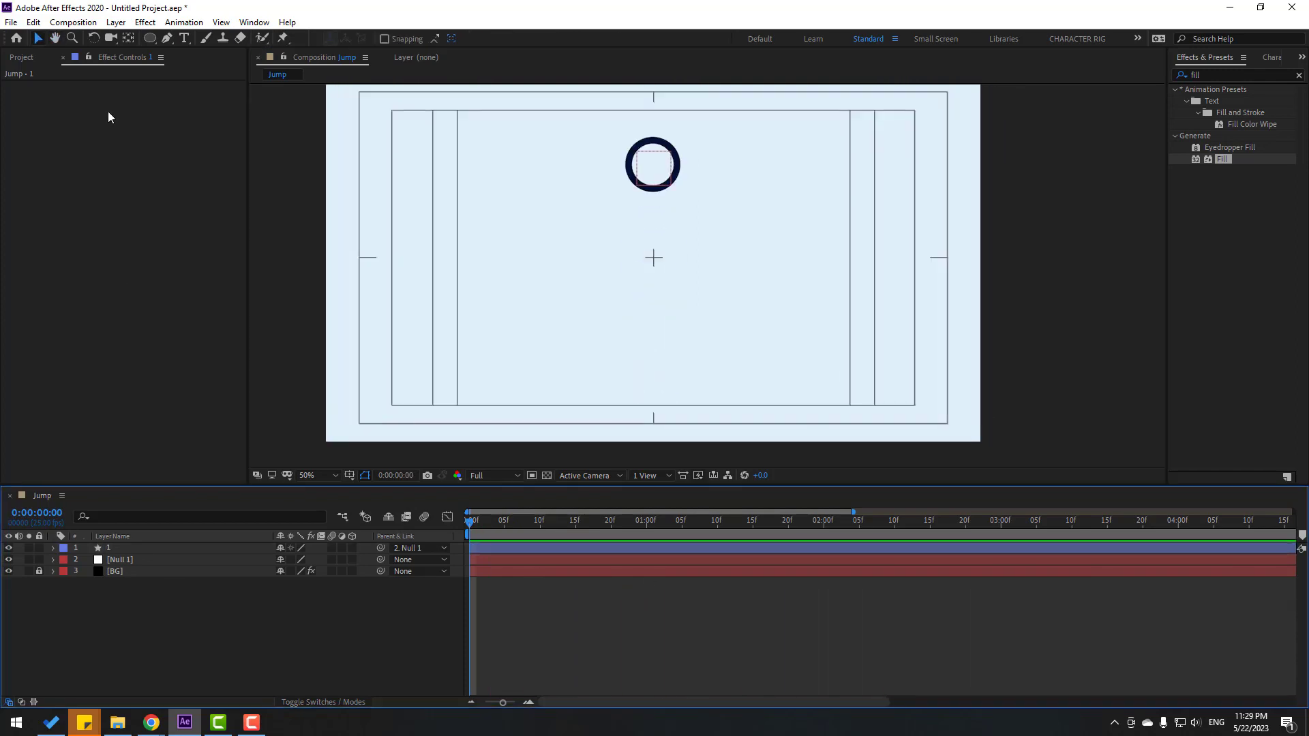
- Draw a square around the circle with the Rectangle Tool and scale its layer to 77%
{"action": "left_click", "coordinate": [150, 38]}
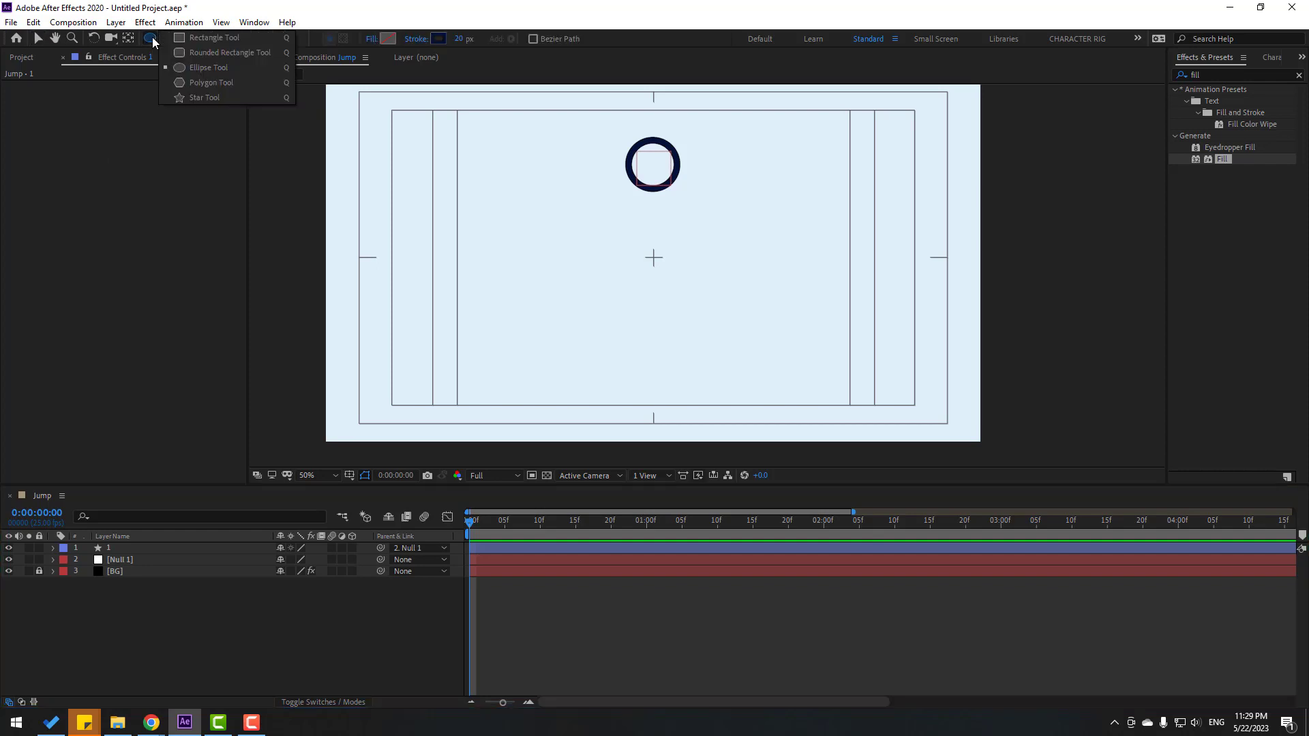
{"action": "left_click", "coordinate": [227, 40]}
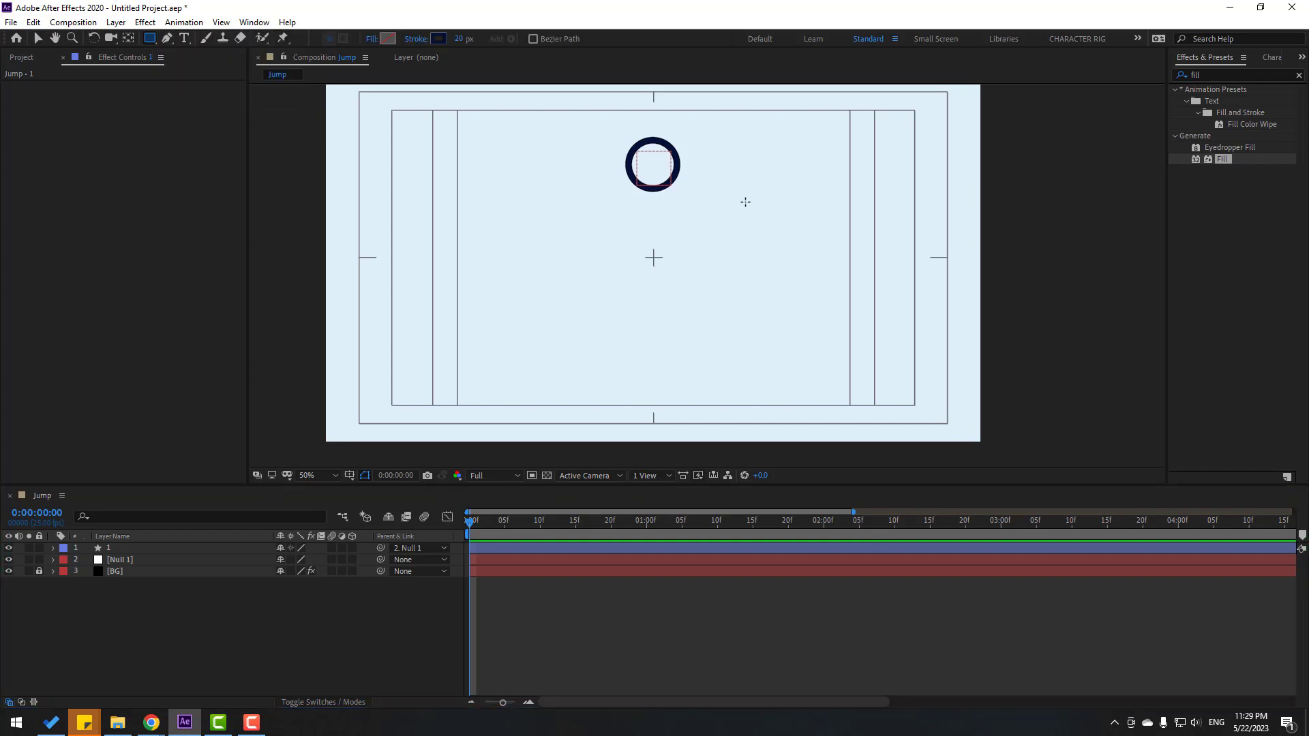
{"action": "scroll", "coordinate": [663, 254], "scroll_direction": "up", "scroll_amount": 4}
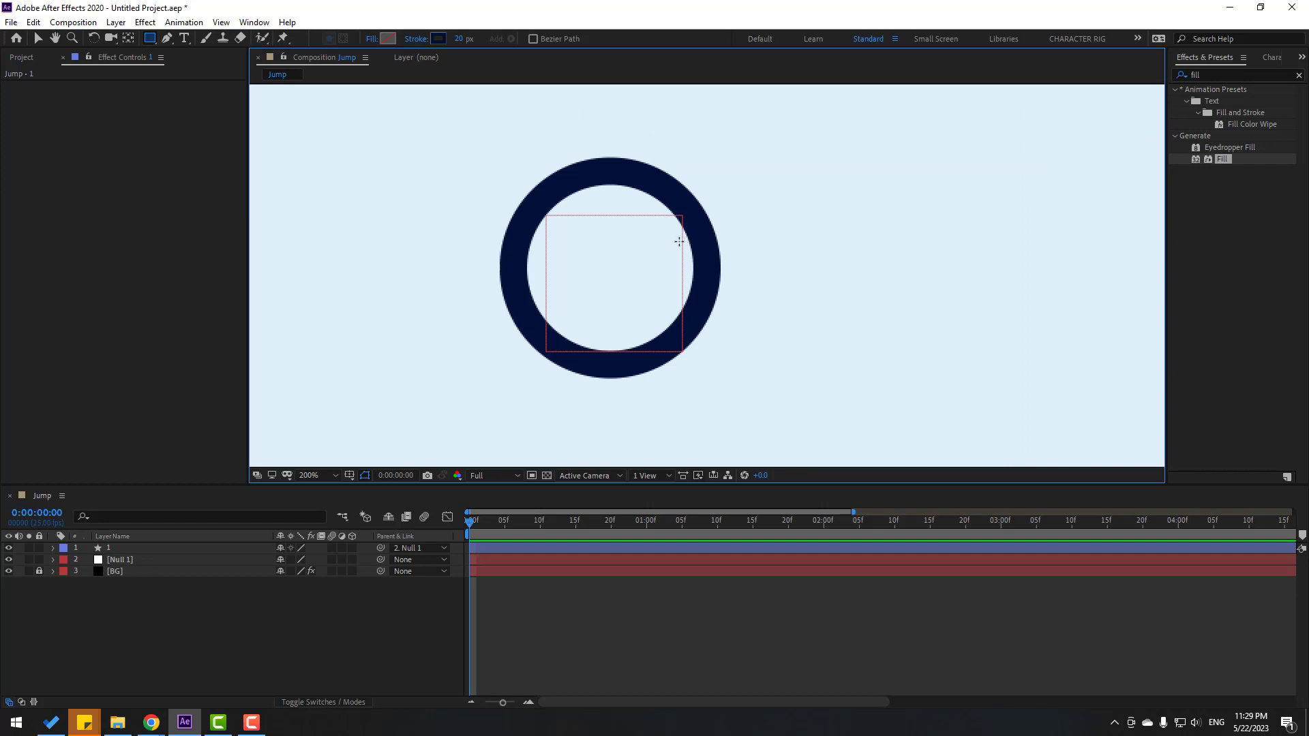
{"action": "left_click_drag", "start_coordinate": [489, 150], "coordinate": [733, 393]}
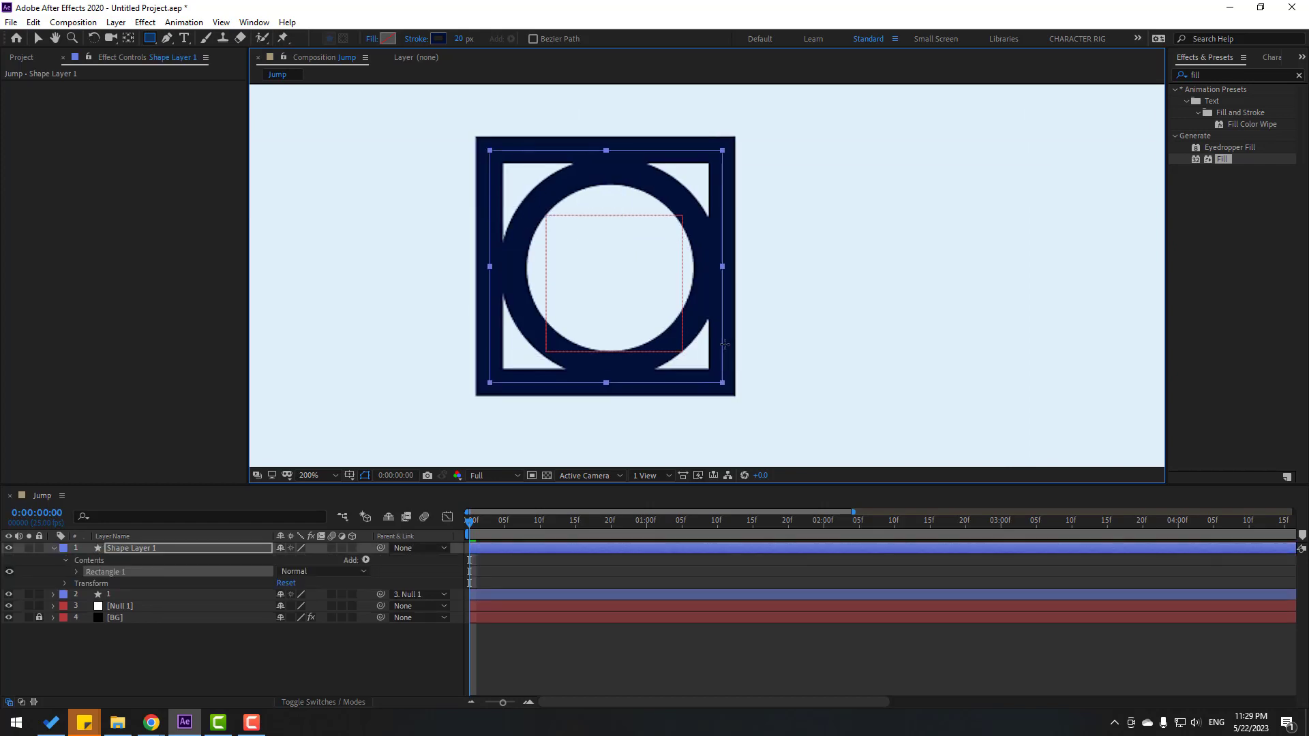
{"action": "left_click", "coordinate": [38, 39]}
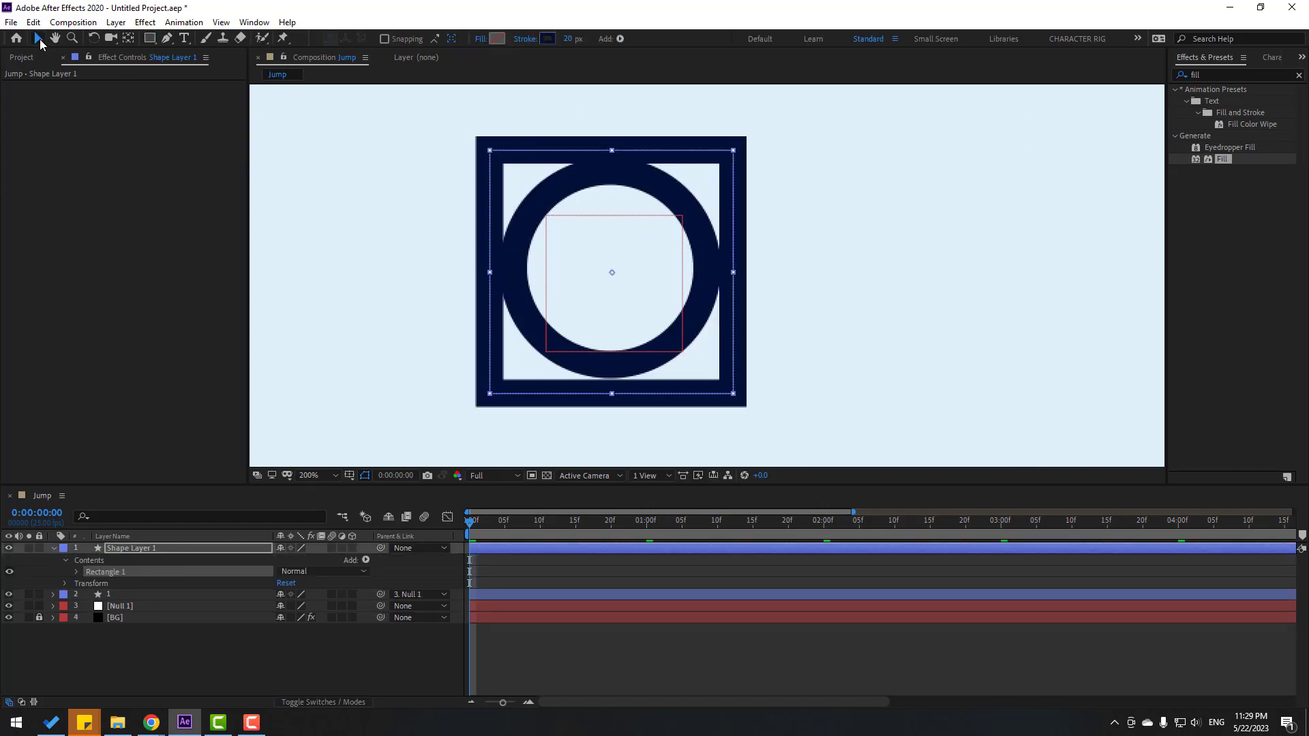
{"action": "key", "text": "s"}
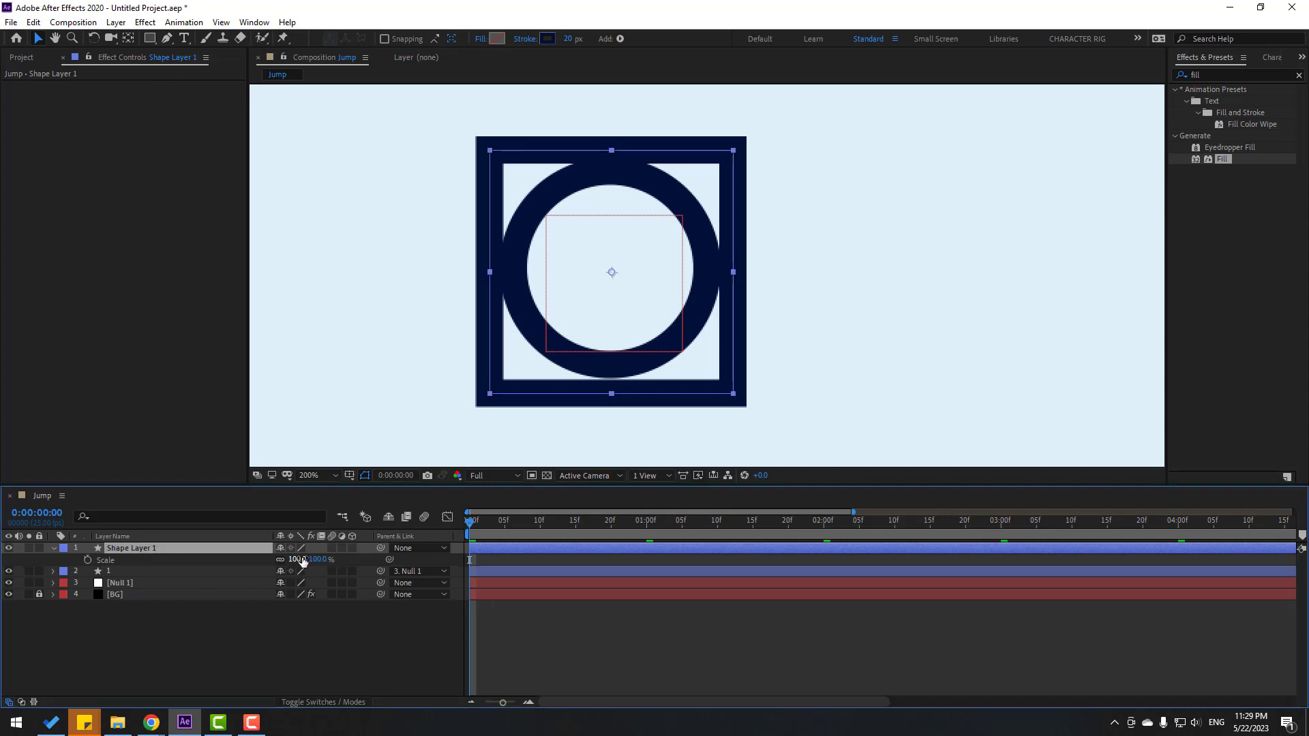
{"action": "left_click_drag", "start_coordinate": [295, 560], "coordinate": [279, 559]}
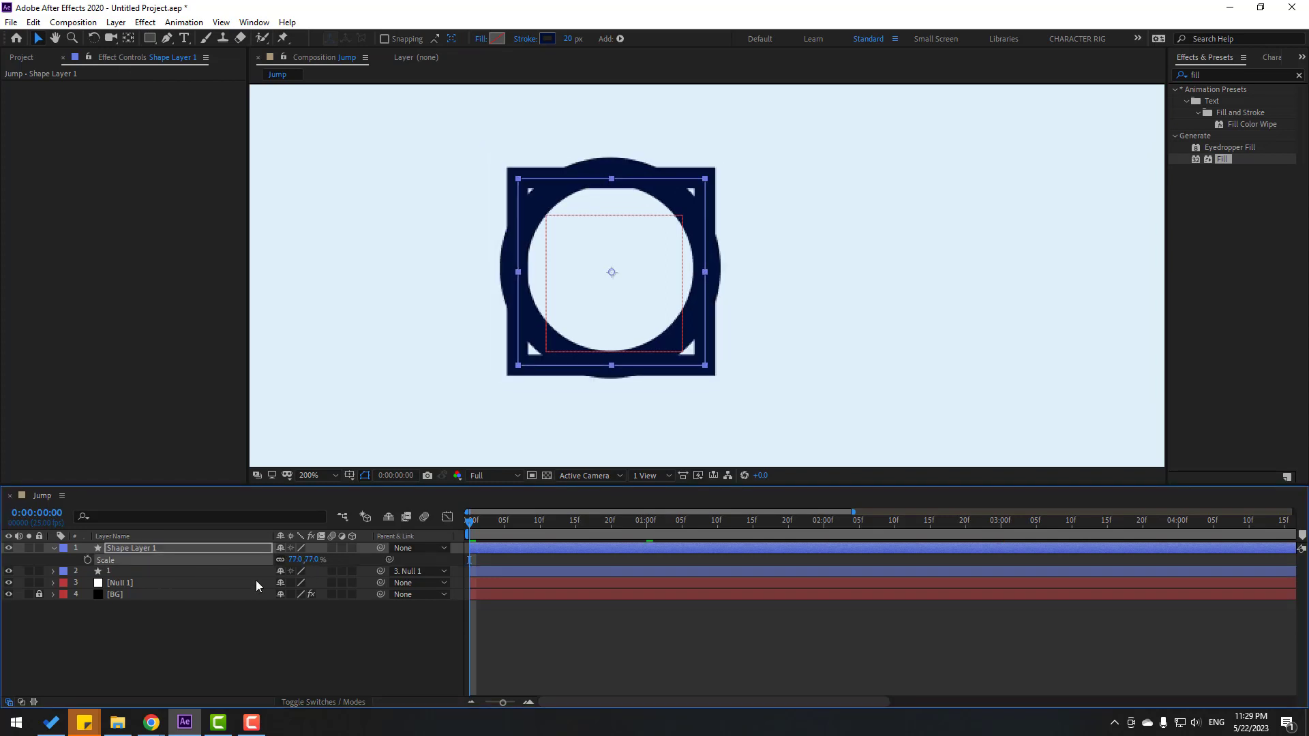
{"action": "key", "text": "s"}
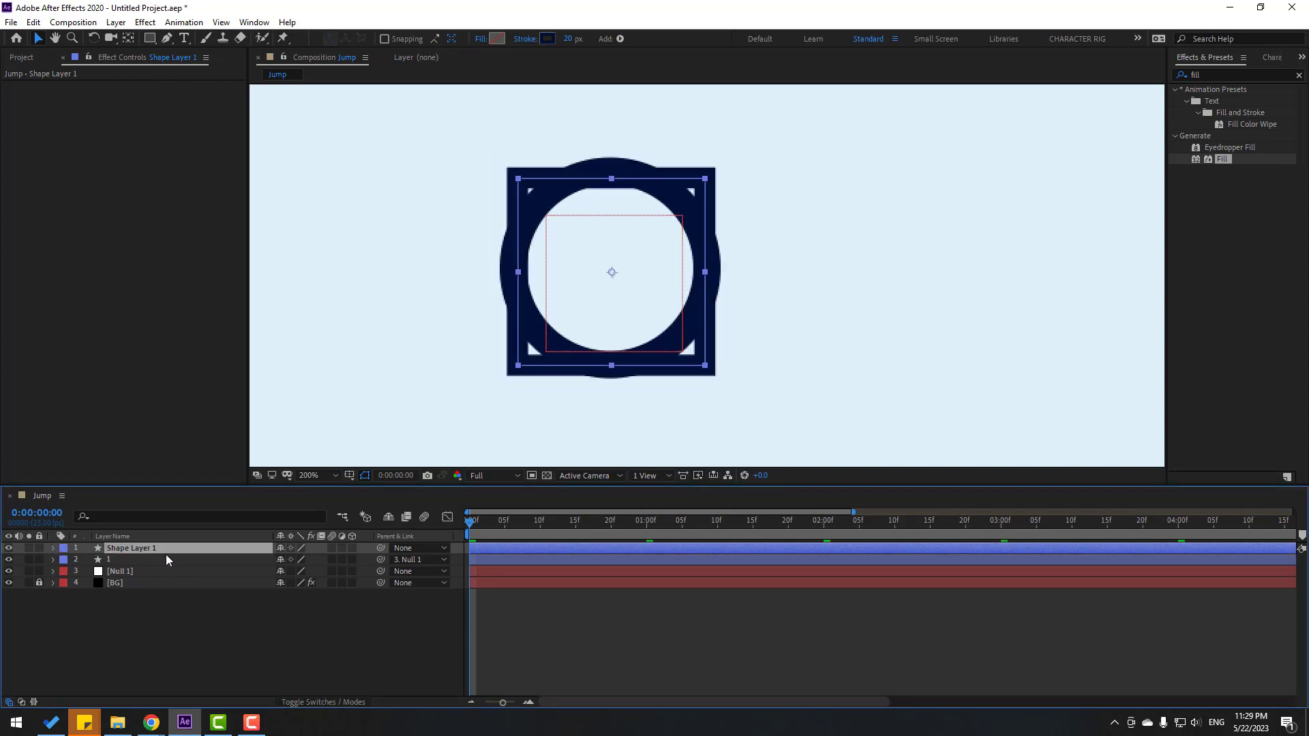
- Rename the square's shape layer 2 and parent it to Null 1
{"action": "key", "text": "Return"}
{"action": "type", "text": "2"}
{"action": "key", "text": "Return"}
{"action": "left_click_drag", "start_coordinate": [378, 549], "coordinate": [122, 571]}
- Fit the composition in the viewer up to 100% and preview the circle and square bouncing together
{"action": "scroll", "coordinate": [559, 392], "scroll_direction": "down", "scroll_amount": 4}
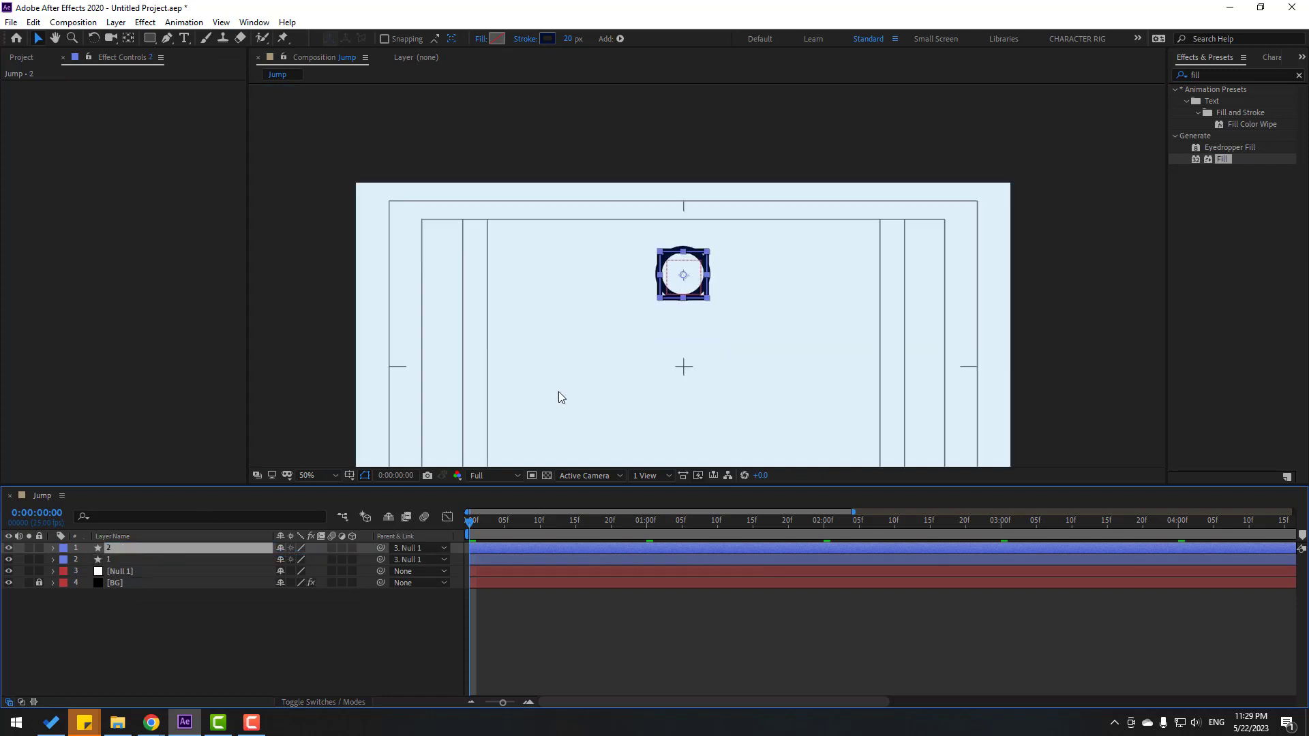
{"action": "left_click_drag", "start_coordinate": [558, 391], "coordinate": [532, 337]}
{"action": "left_click", "coordinate": [306, 475]}
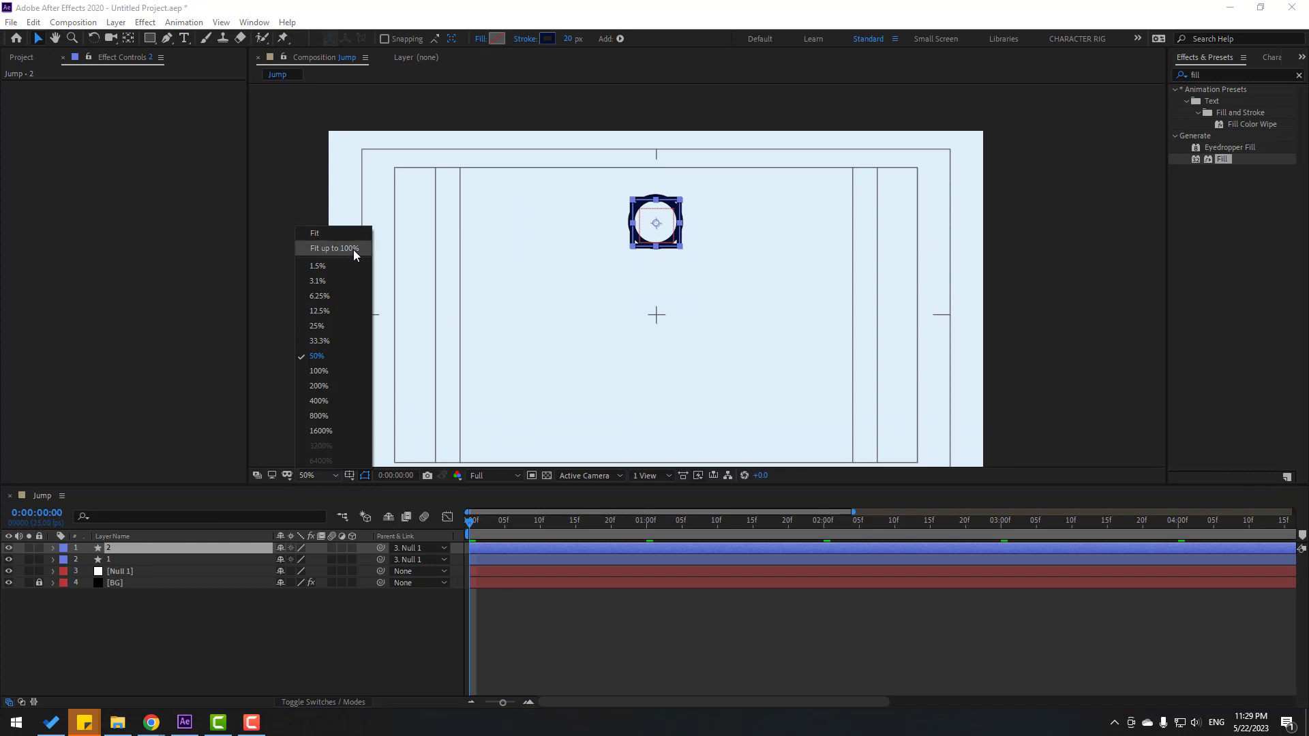
{"action": "left_click", "coordinate": [353, 249]}
{"action": "key", "text": "space"}
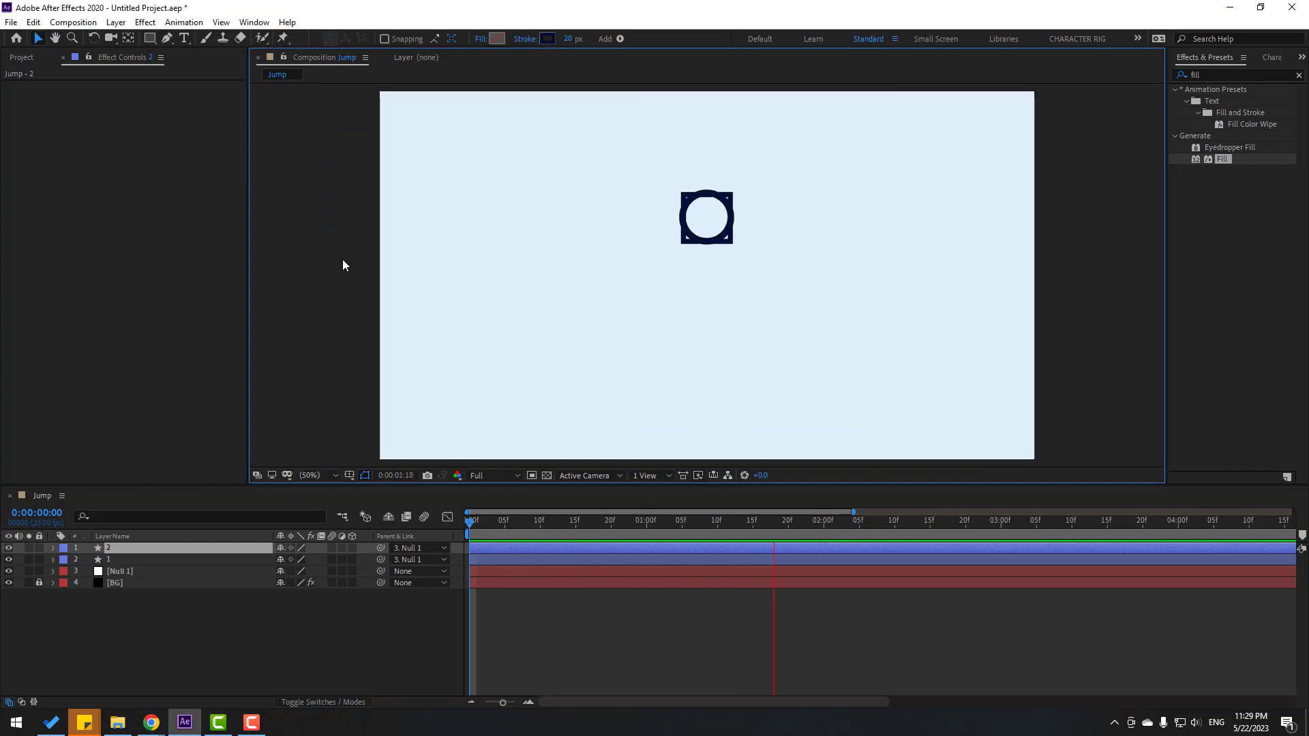
- Go to frame 14 and change the stroke colour of circle layer 1 to purple 6760A7 with the eyedropper
{"action": "left_click_drag", "start_coordinate": [481, 525], "coordinate": [565, 522]}
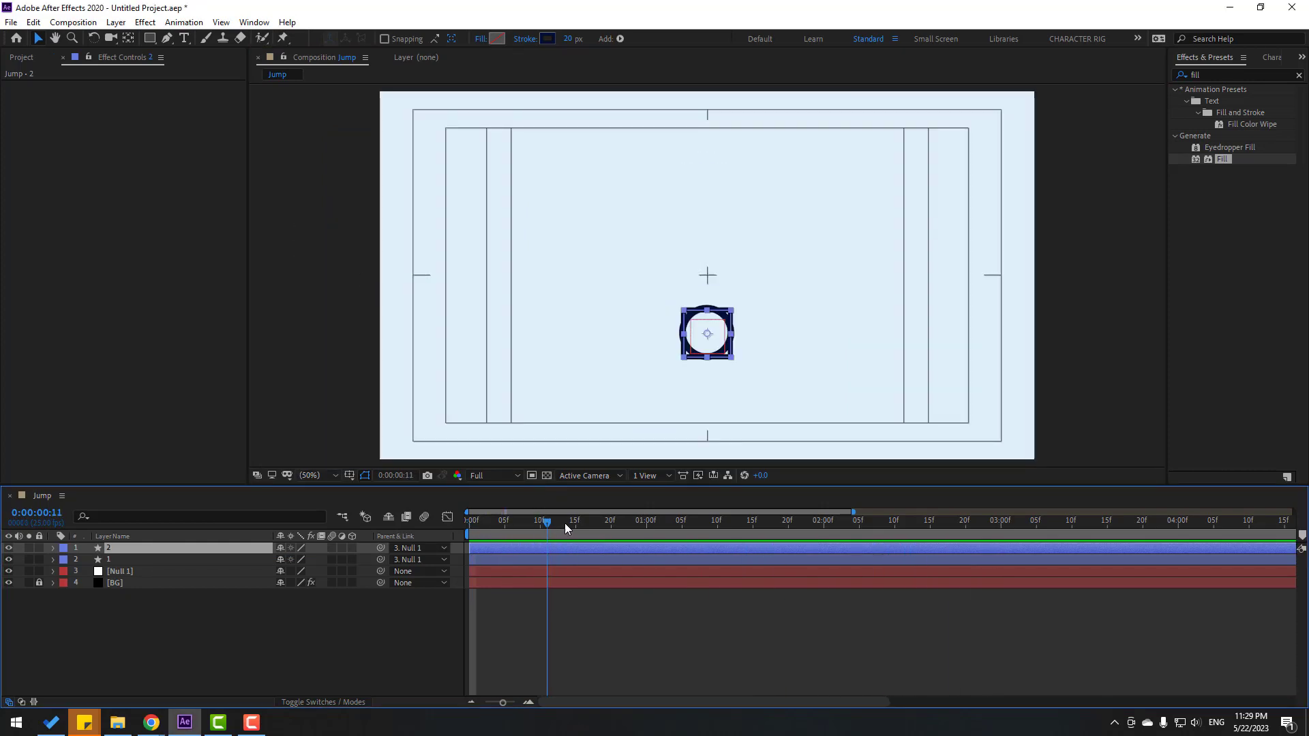
{"action": "left_click", "coordinate": [116, 560]}
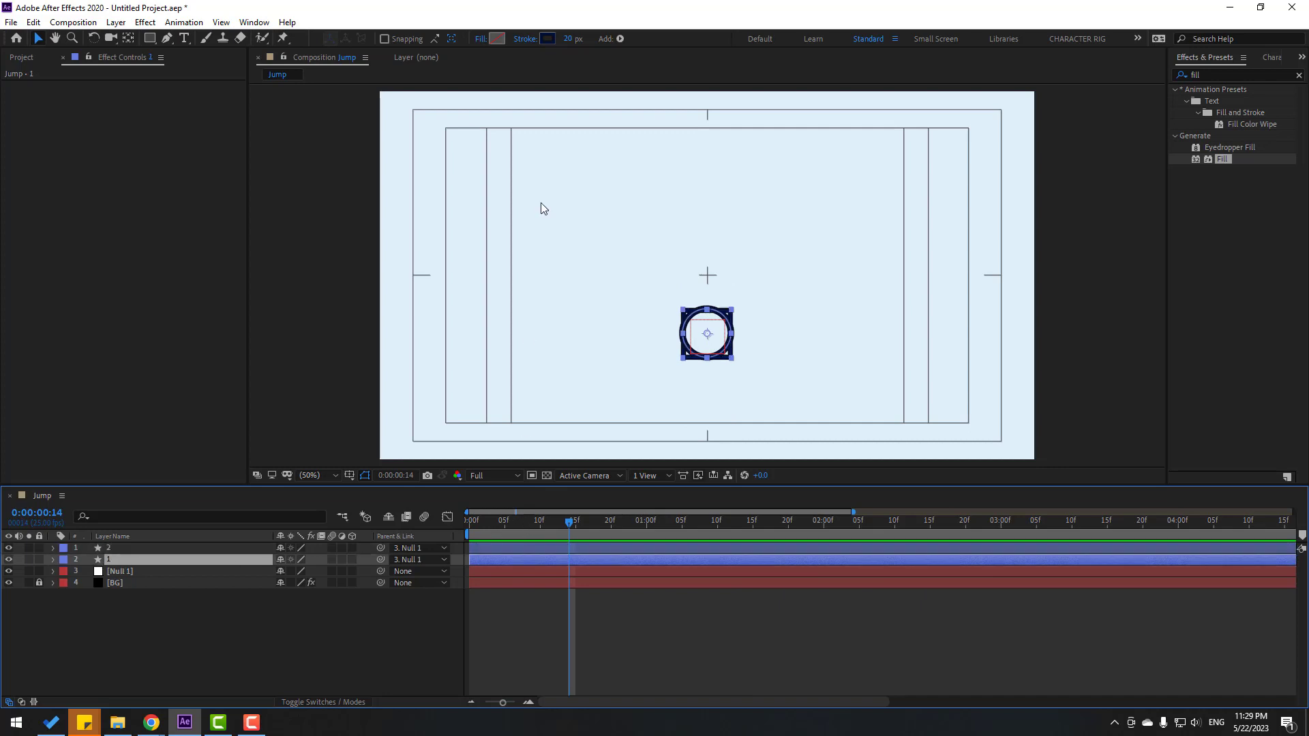
{"action": "left_click", "coordinate": [547, 39]}
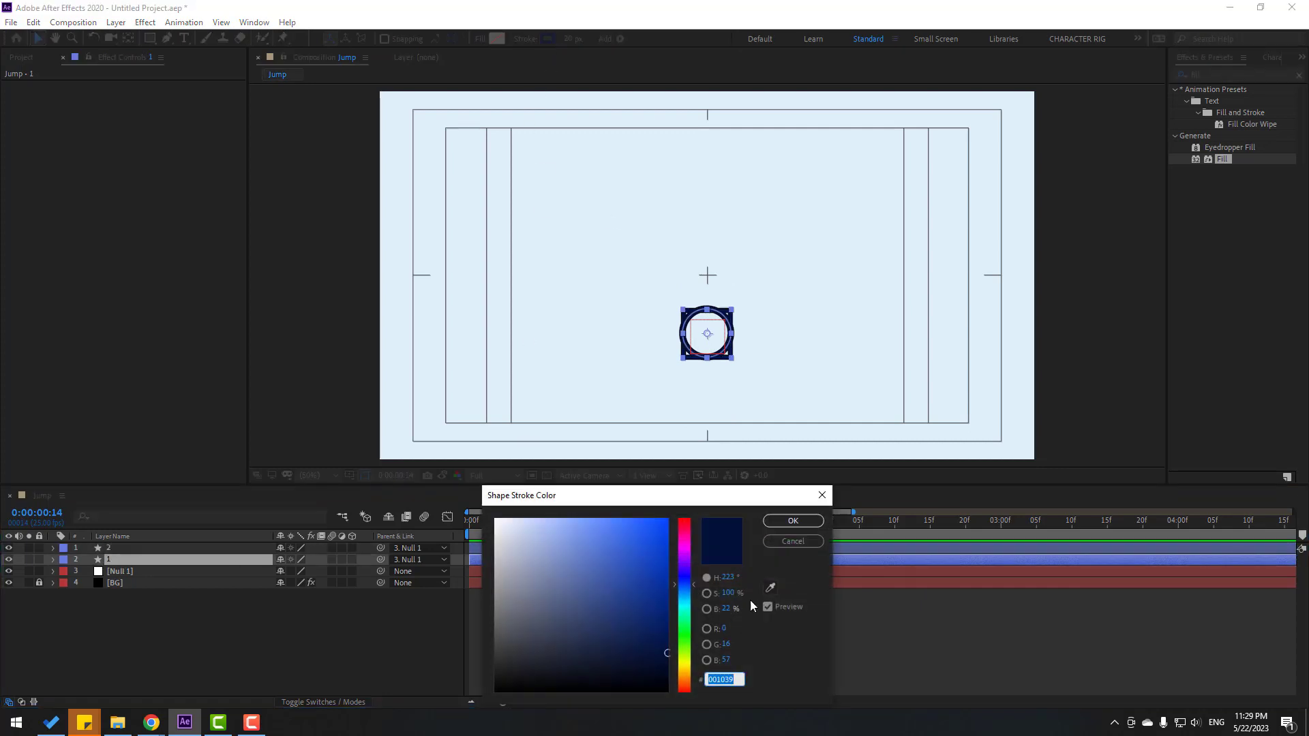
{"action": "left_click", "coordinate": [770, 588]}
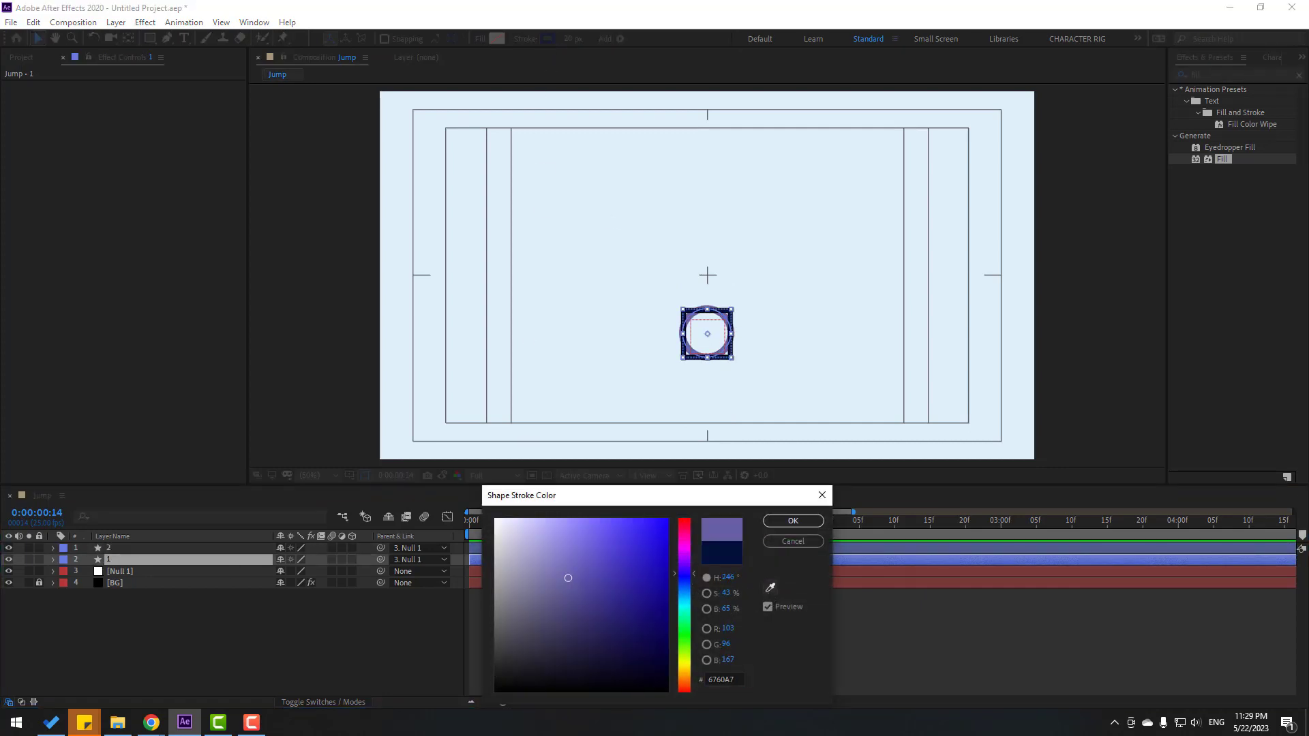
{"action": "left_click", "coordinate": [739, 530]}
{"action": "left_click", "coordinate": [778, 526]}
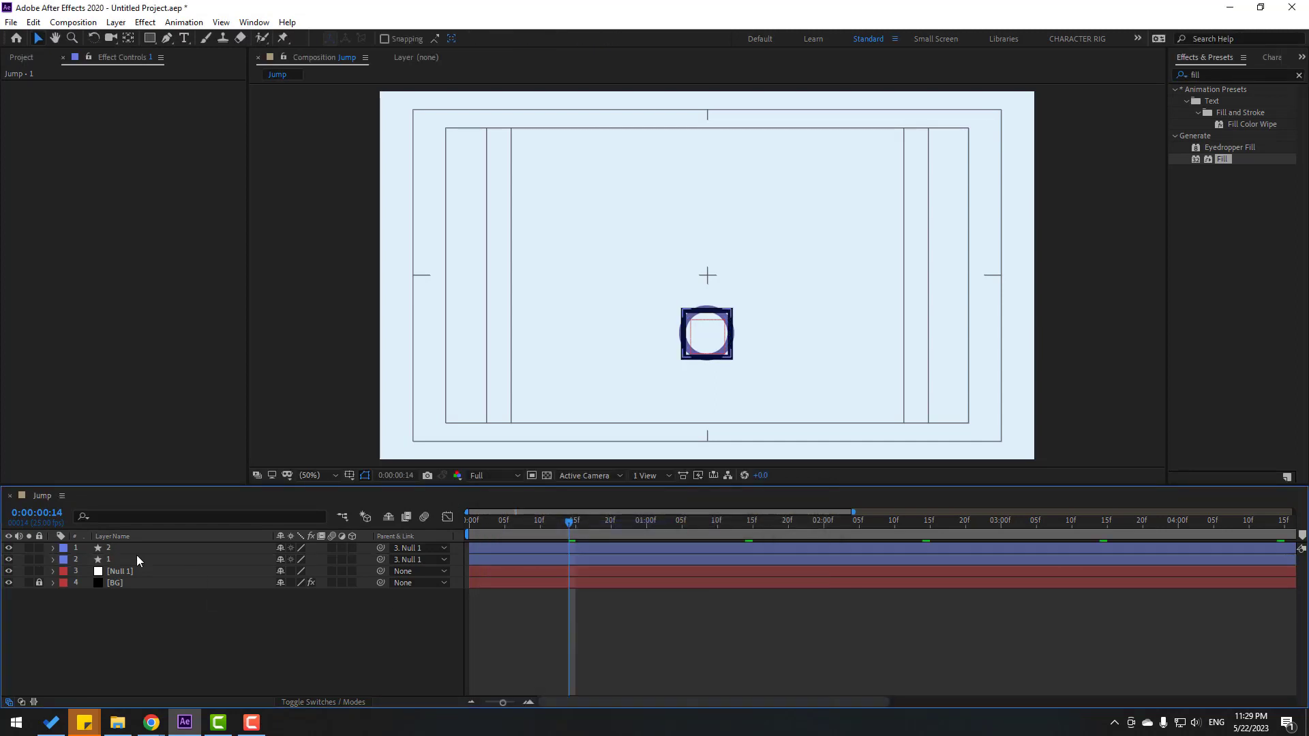
- Change the stroke colour of square layer 2 to red, sampled with the eyedropper from the red taskbar icon
{"action": "left_click", "coordinate": [109, 548]}
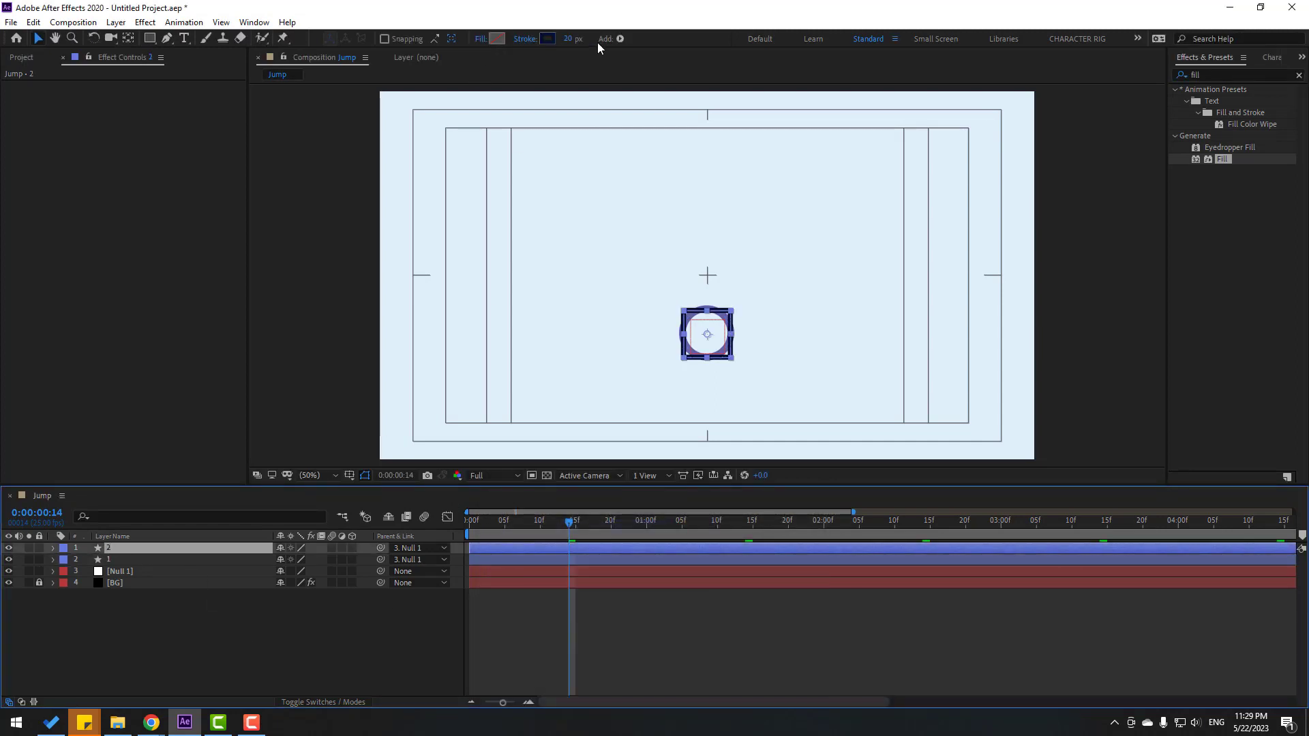
{"action": "left_click", "coordinate": [548, 39]}
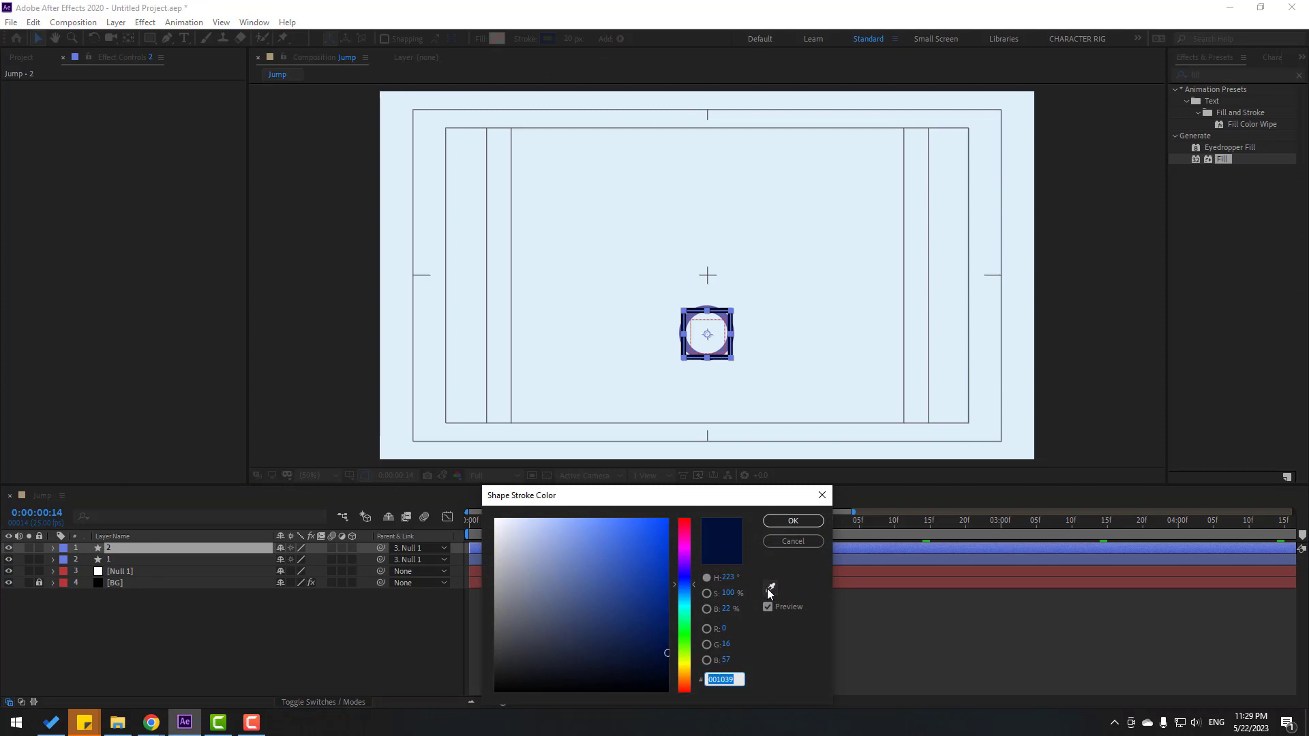
{"action": "left_click", "coordinate": [770, 589]}
{"action": "left_click", "coordinate": [246, 721]}
{"action": "left_click", "coordinate": [778, 524]}
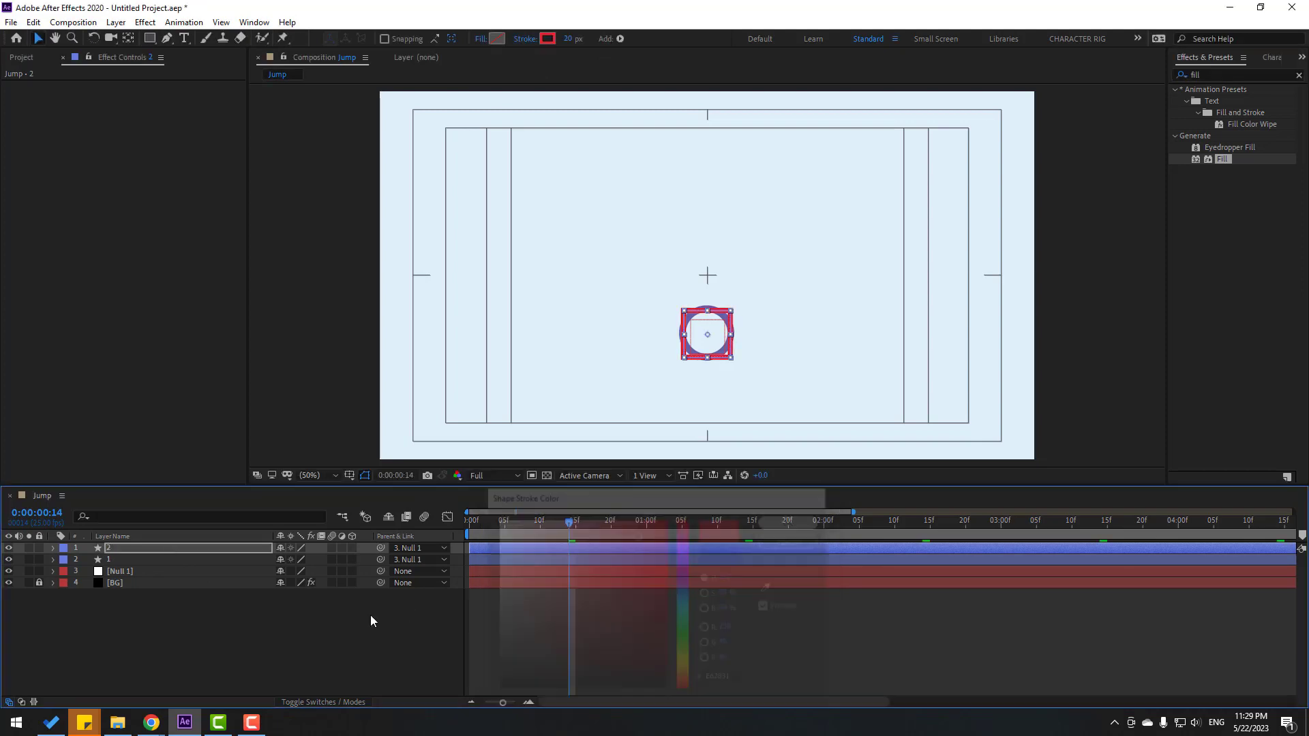
- Deselect the layers, preview the recoloured shapes bouncing and scrub to frame 18
{"action": "left_click", "coordinate": [363, 613]}
{"action": "key", "text": "space"}
{"action": "key", "text": "space"}
{"action": "left_click_drag", "start_coordinate": [584, 521], "coordinate": [599, 528]}
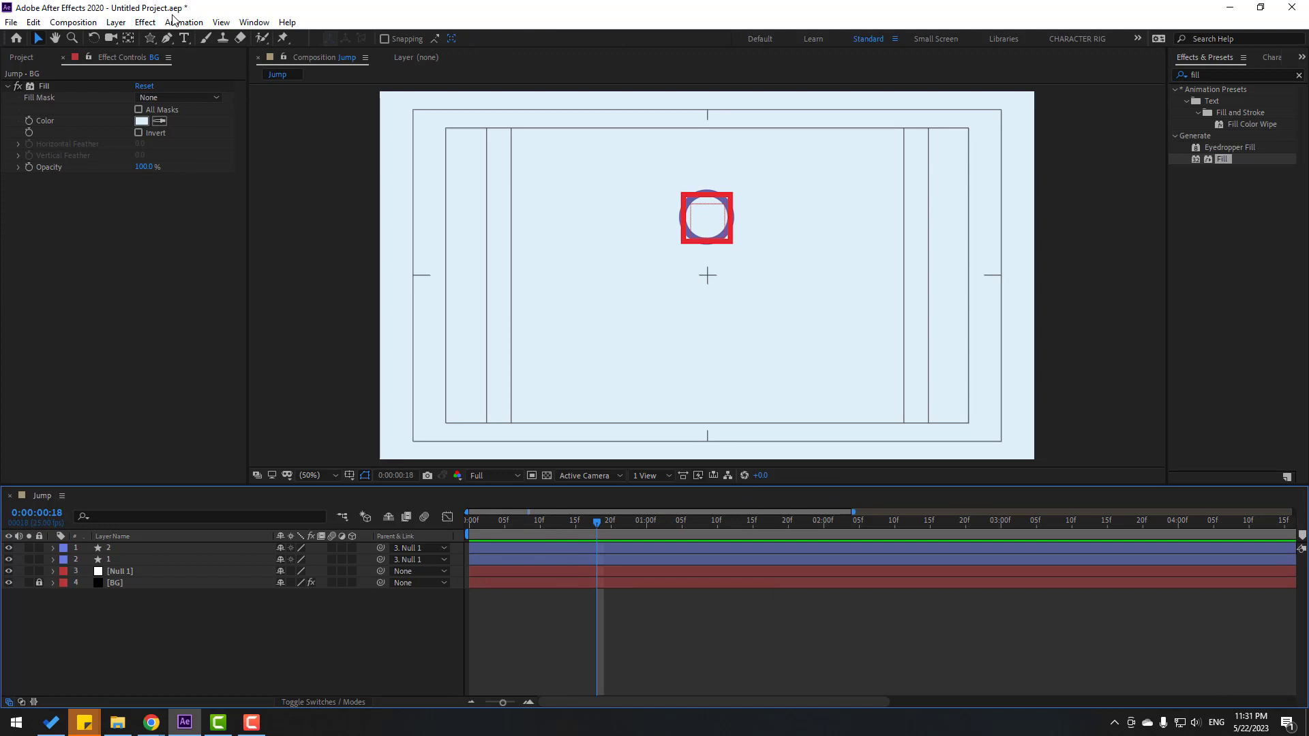
- Draw a closed triangle outline with the Pen tool in an empty area away from the other shapes and widen its base slightly
{"action": "left_click", "coordinate": [167, 39]}
{"action": "scroll", "coordinate": [491, 307], "scroll_direction": "up", "scroll_amount": 1}
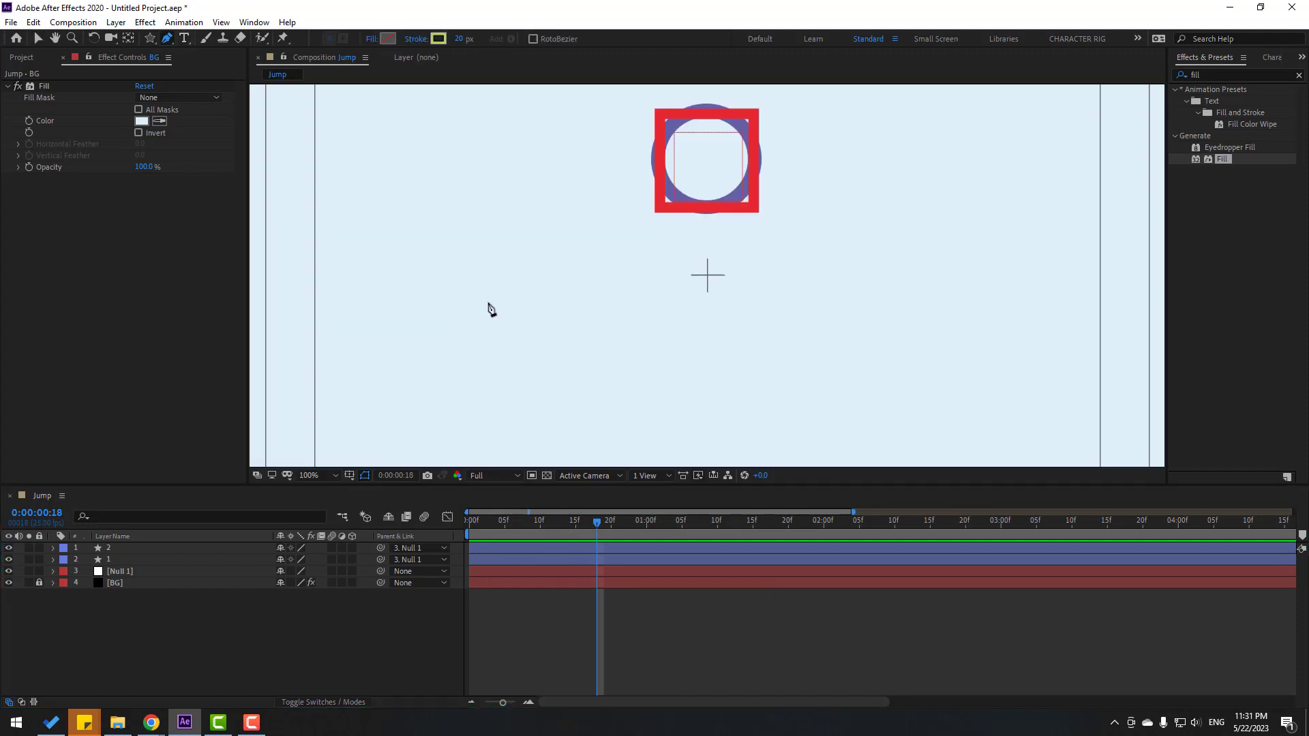
{"action": "left_click_drag", "start_coordinate": [328, 329], "coordinate": [656, 274]}
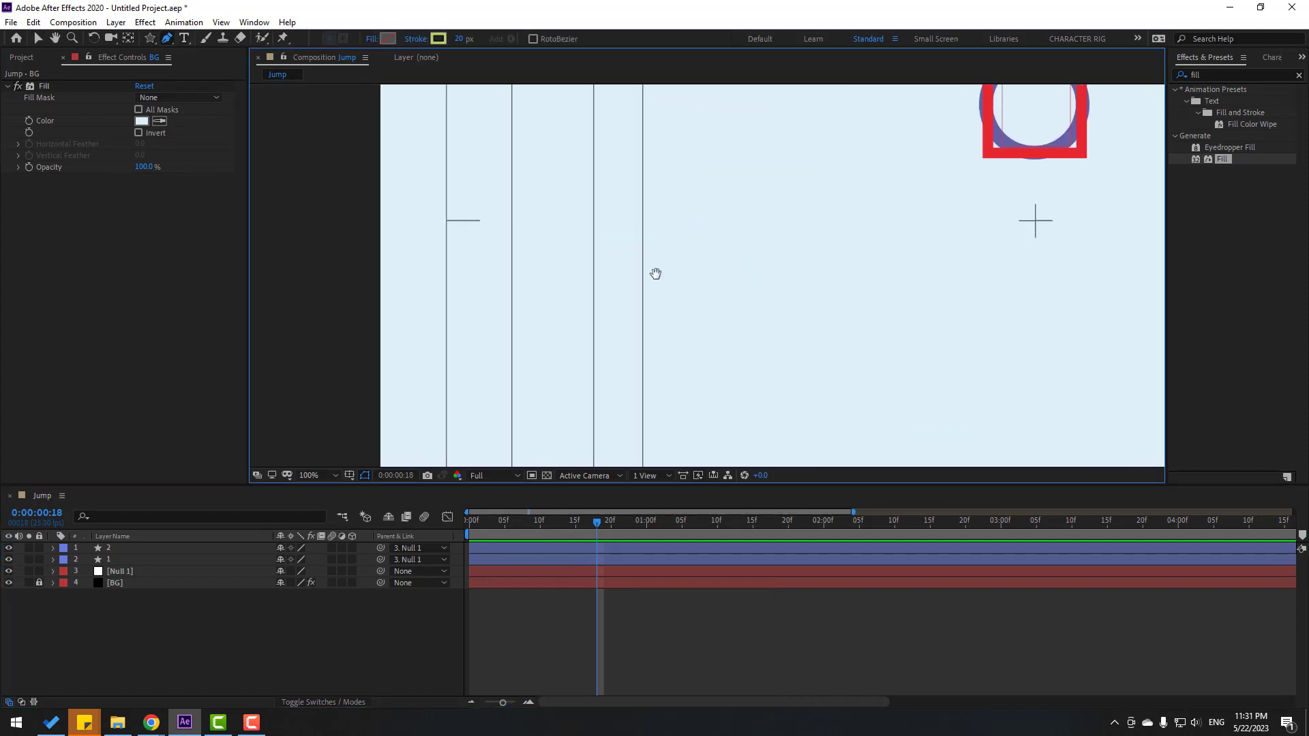
{"action": "left_click", "coordinate": [510, 324]}
{"action": "left_click", "coordinate": [594, 323]}
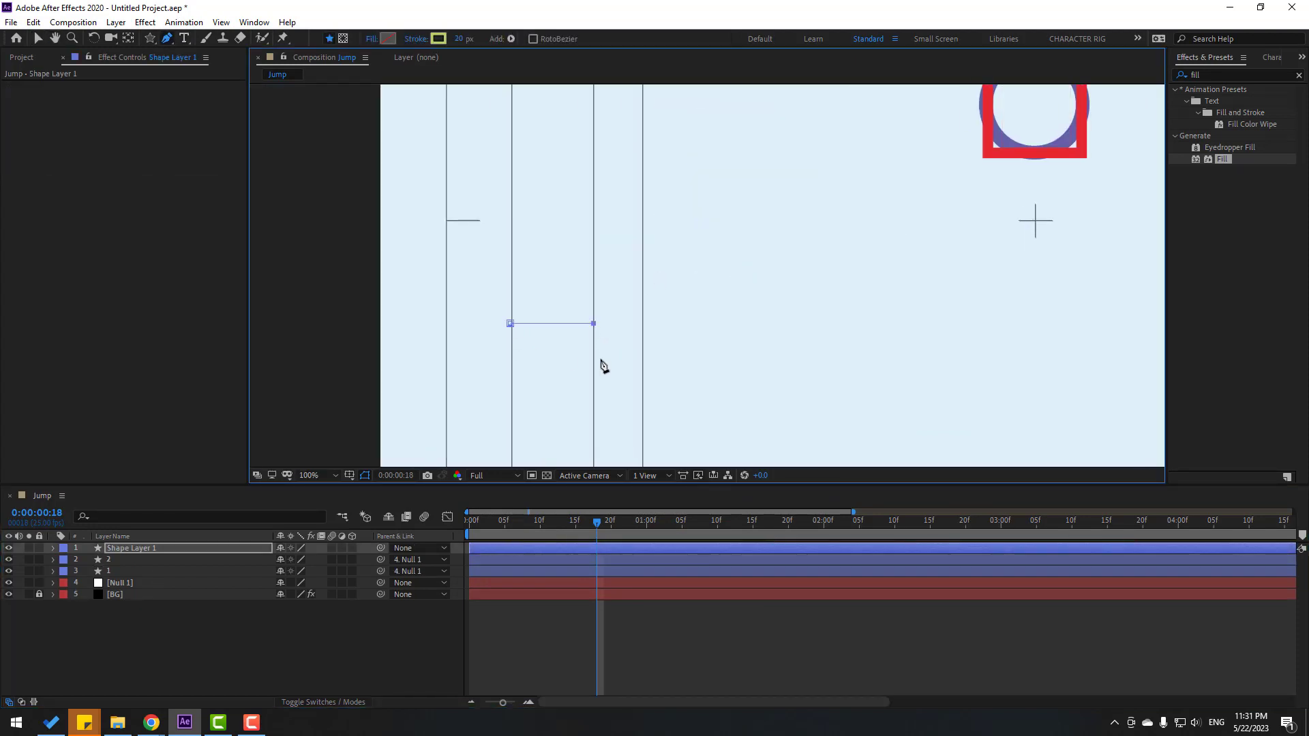
{"action": "left_click", "coordinate": [558, 251]}
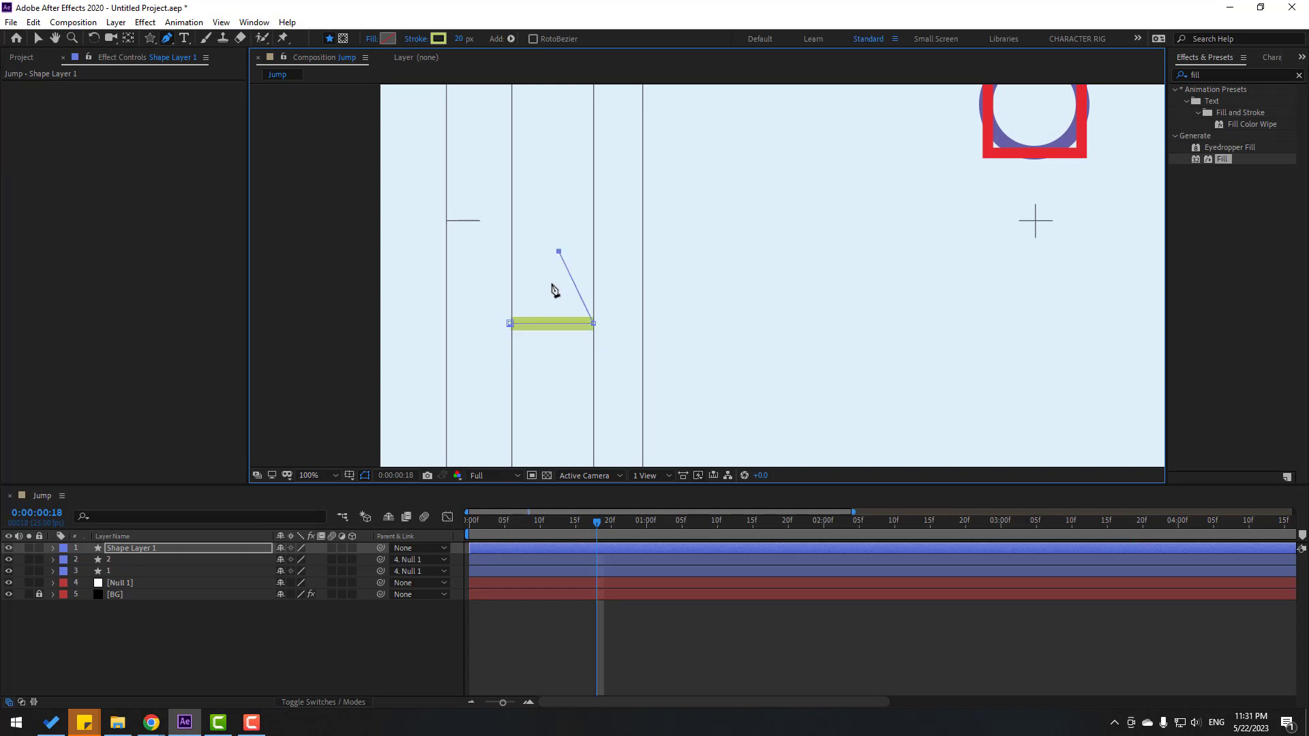
{"action": "left_click", "coordinate": [511, 323]}
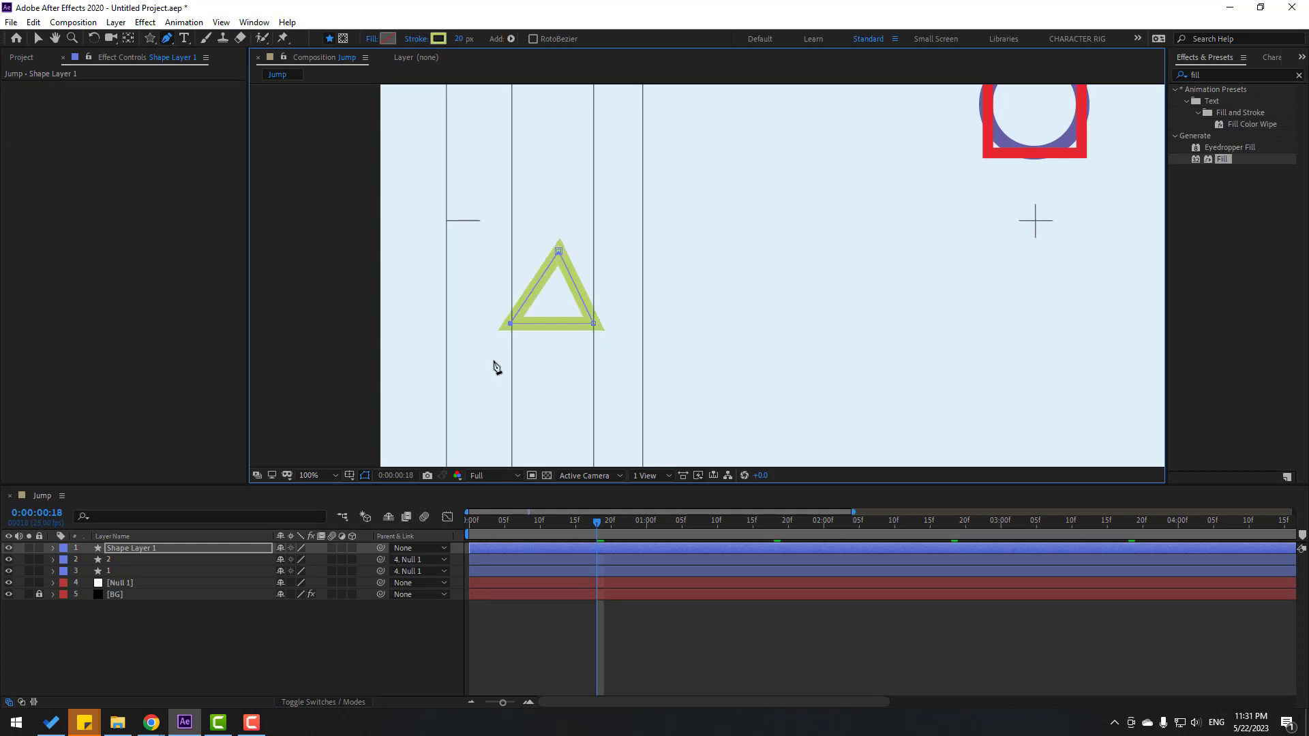
{"action": "left_click_drag", "start_coordinate": [594, 325], "coordinate": [600, 326]}
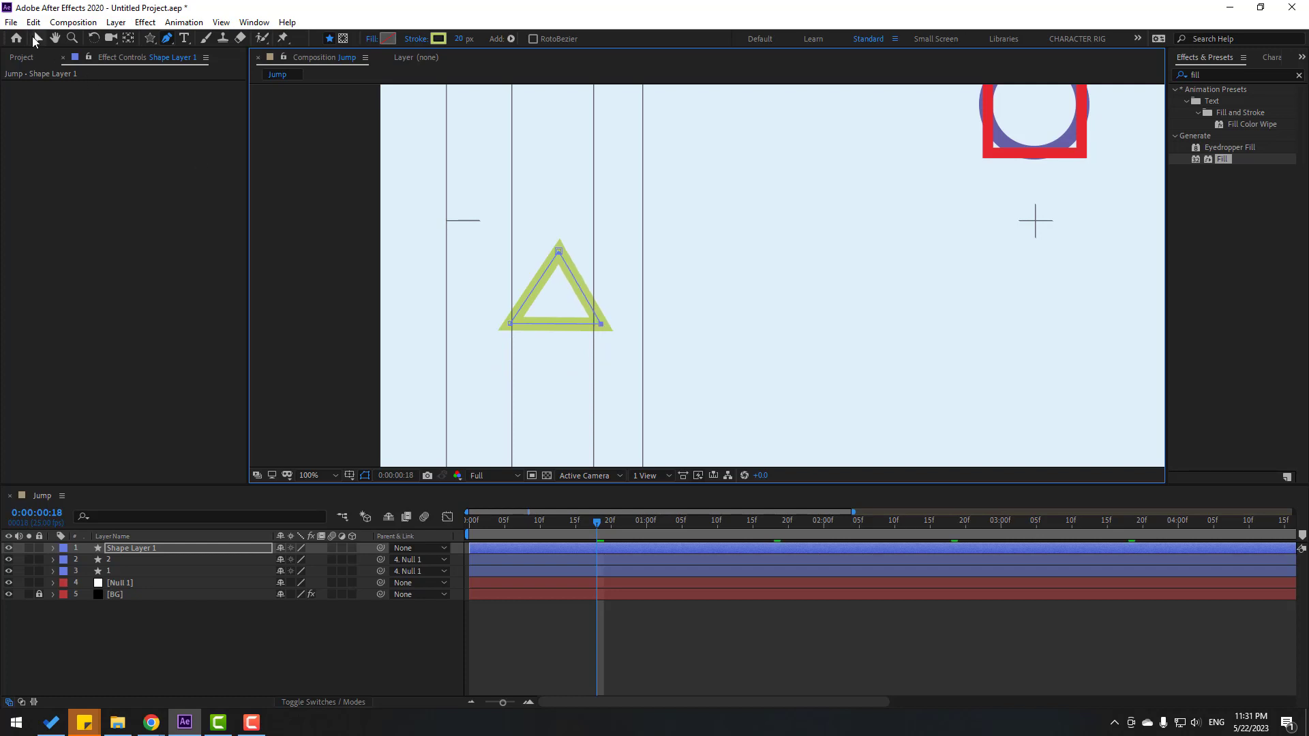
- Rename the triangle's shape layer to 3
{"action": "left_click", "coordinate": [36, 38]}
{"action": "left_click", "coordinate": [296, 604]}
{"action": "left_click", "coordinate": [117, 550]}
{"action": "key", "text": "Return"}
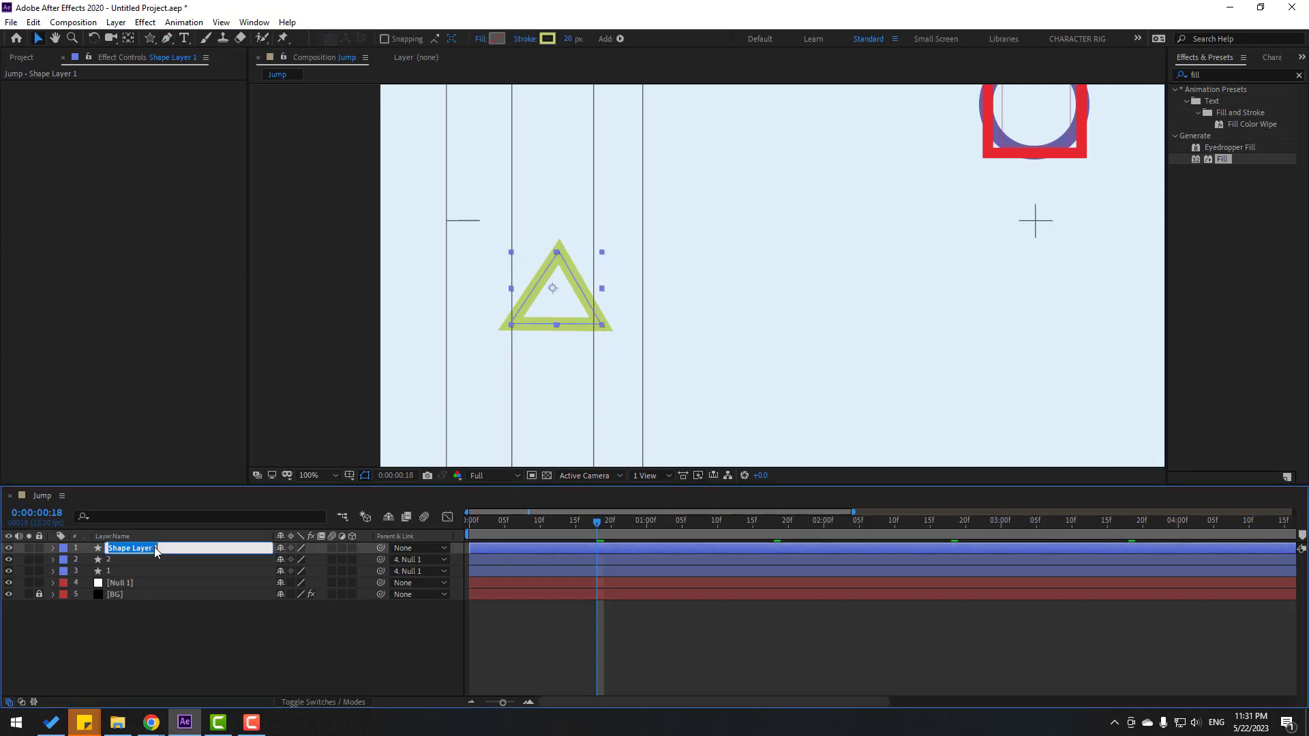
{"action": "type", "text": "3"}
{"action": "key", "text": "Return"}
- Move the triangle over the circle and square and scale it up slightly to match their size
{"action": "scroll", "coordinate": [739, 250], "scroll_direction": "down", "scroll_amount": 2}
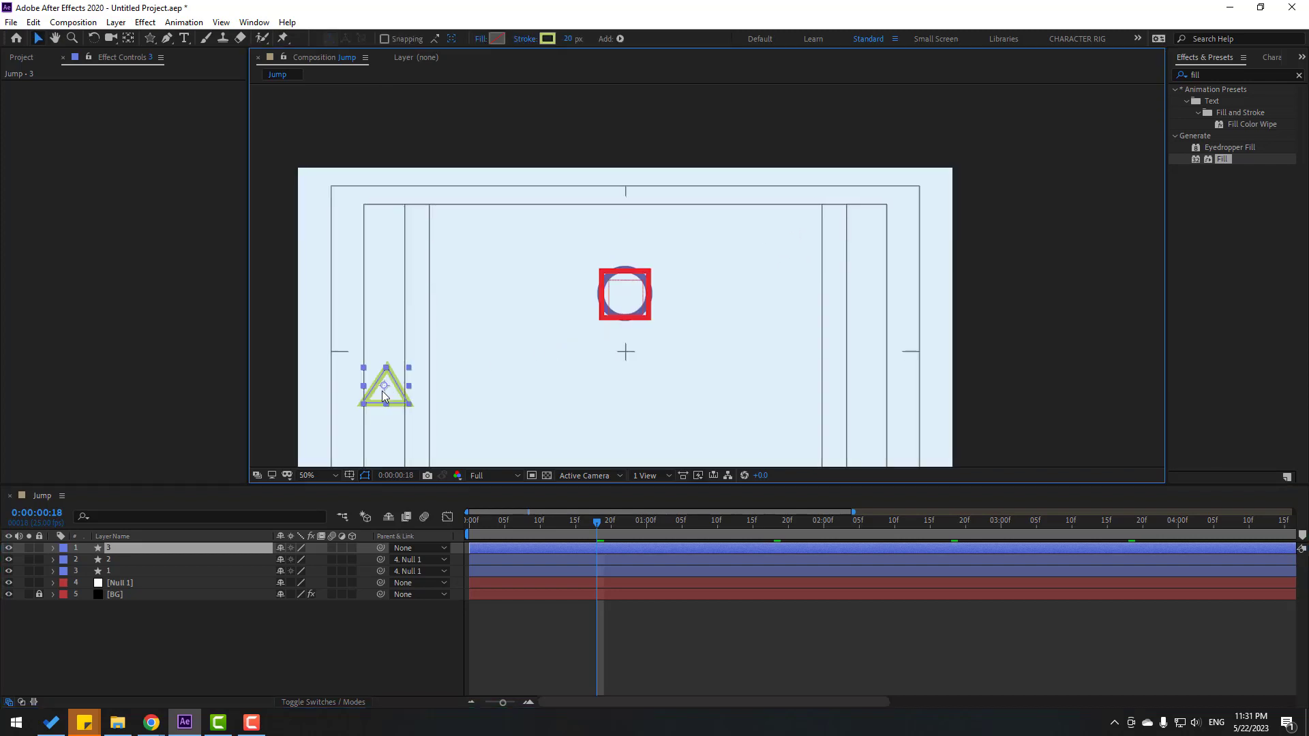
{"action": "left_click_drag", "start_coordinate": [382, 392], "coordinate": [621, 300]}
{"action": "key", "text": "period"}
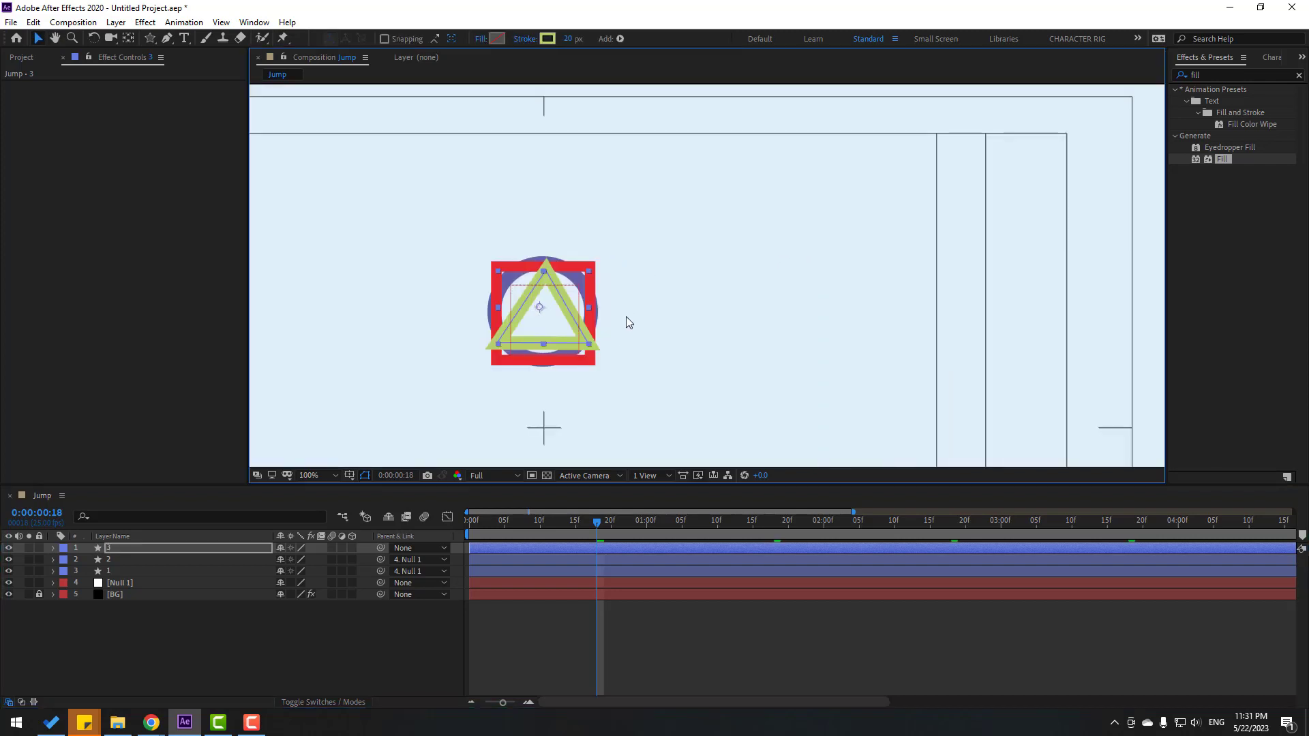
{"action": "key", "text": "s"}
{"action": "left_click_drag", "start_coordinate": [292, 560], "coordinate": [301, 560]}
- Parent triangle layer 3 to Null 1, hide its Scale property and deselect the layer
{"action": "left_click_drag", "start_coordinate": [382, 550], "coordinate": [133, 594]}
{"action": "key", "text": "s"}
{"action": "left_click", "coordinate": [282, 649]}
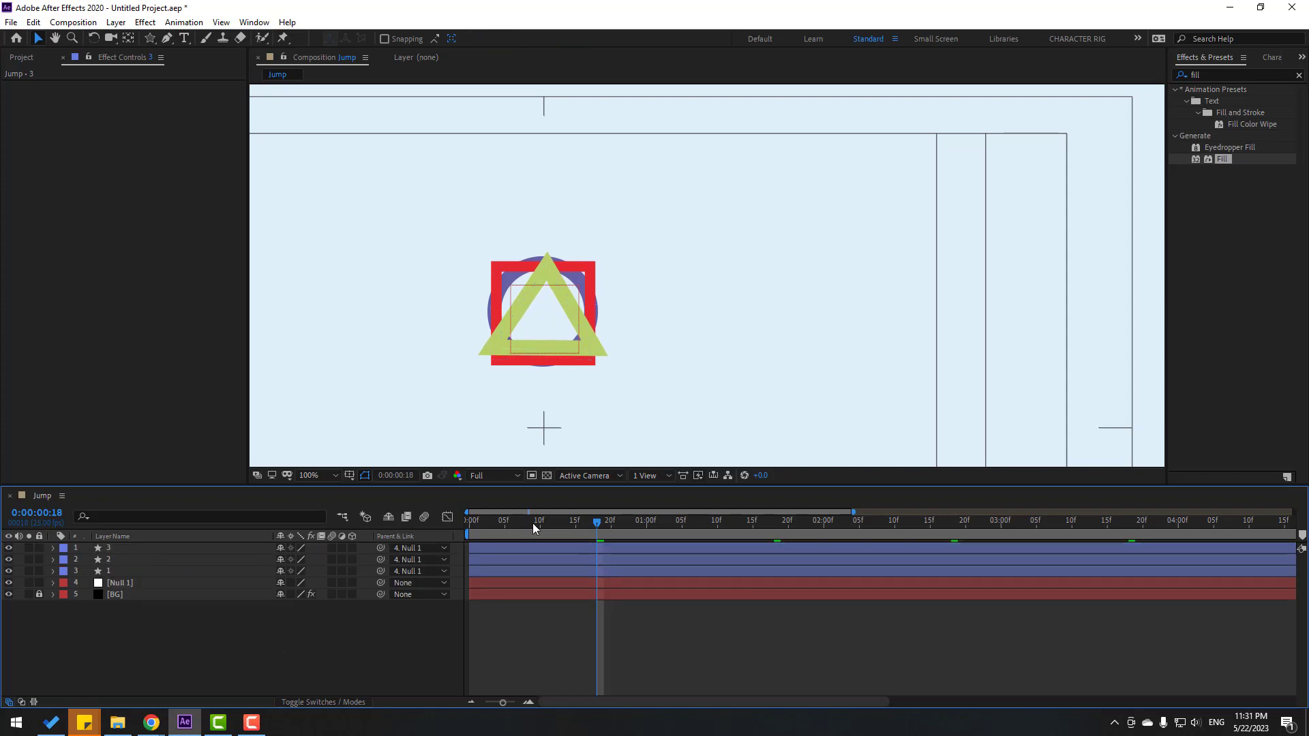
- Go to the first frame and fit the composition in the viewer up to 100%
{"action": "left_click_drag", "start_coordinate": [534, 522], "coordinate": [444, 522]}
{"action": "scroll", "coordinate": [613, 416], "scroll_direction": "down", "scroll_amount": 2}
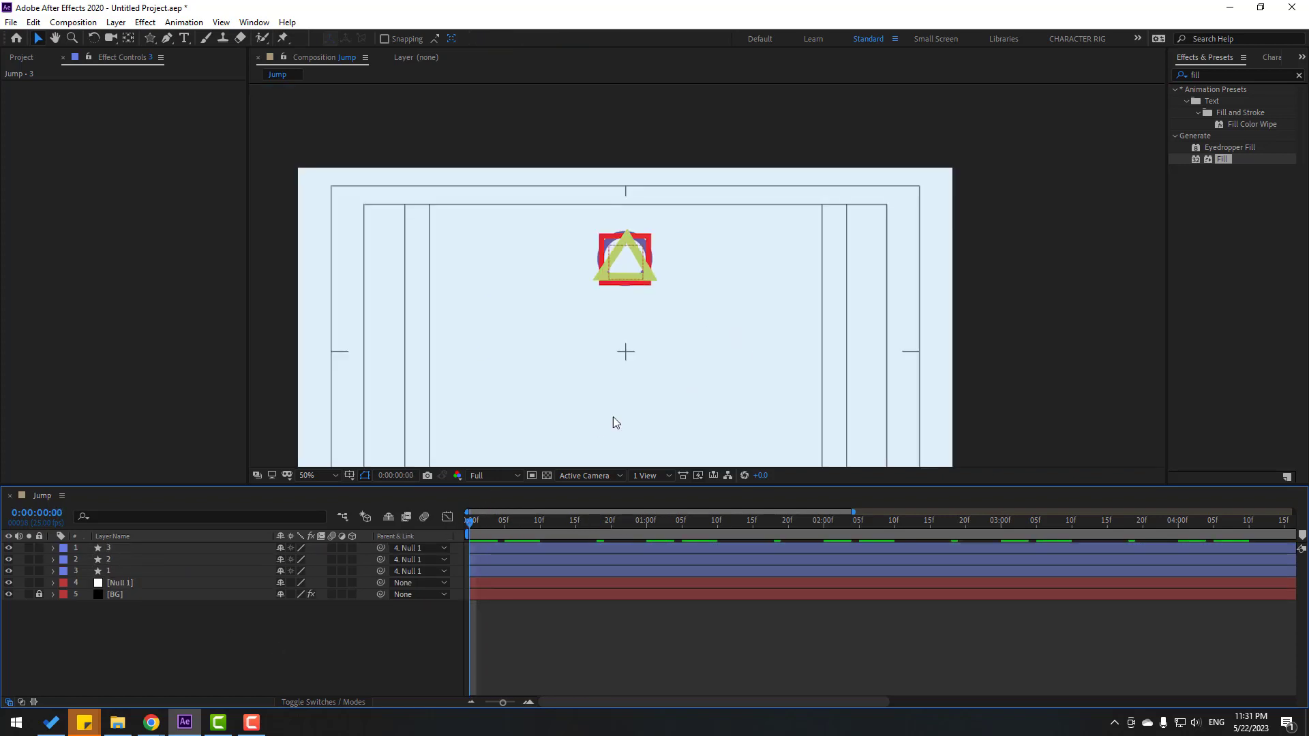
{"action": "left_click", "coordinate": [317, 476]}
{"action": "left_click", "coordinate": [342, 251]}
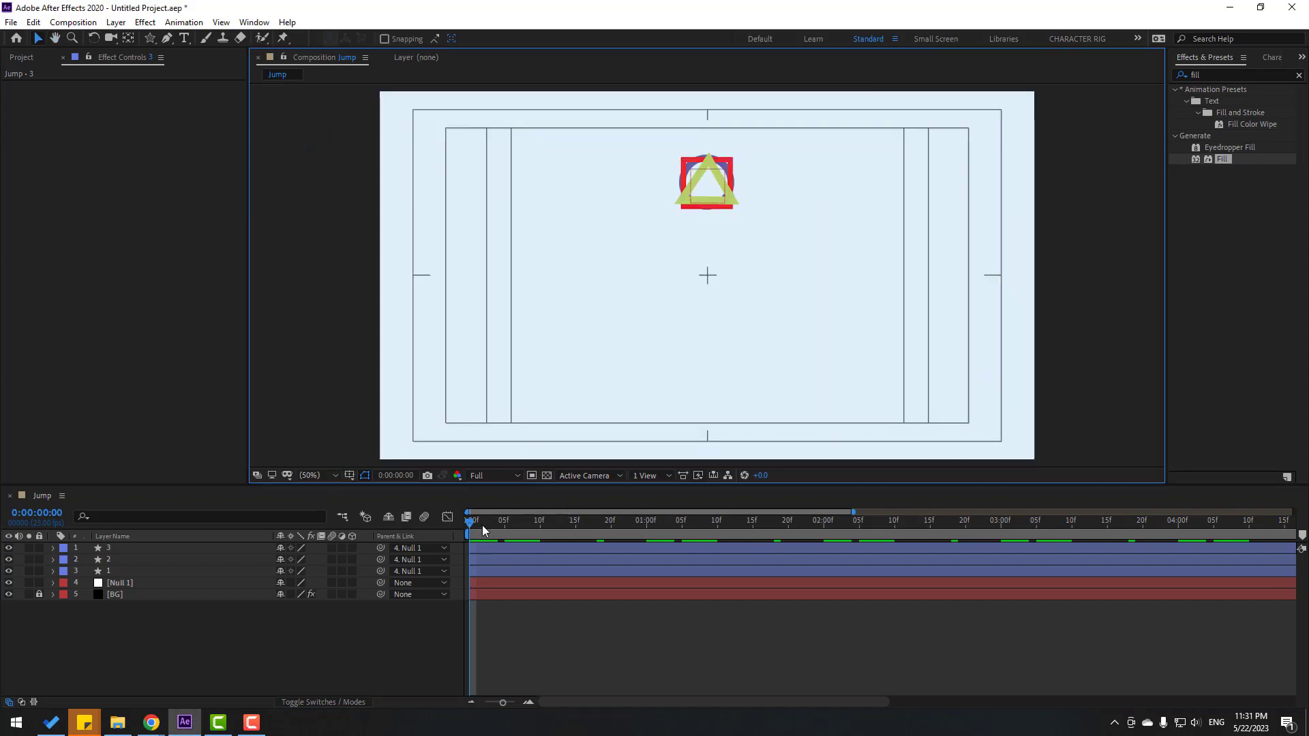
- Split circle layer 1 at frame 13 and delete the part after the split
{"action": "left_click_drag", "start_coordinate": [477, 521], "coordinate": [564, 522]}
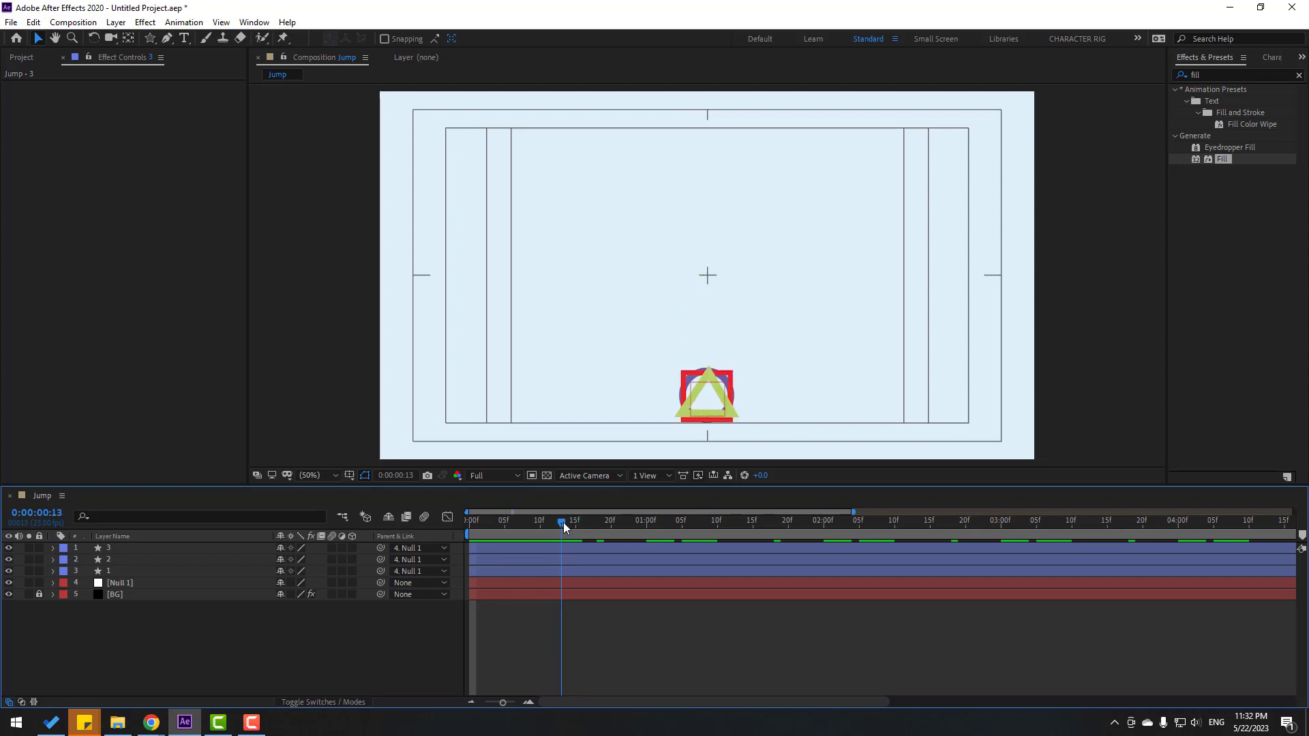
{"action": "left_click", "coordinate": [109, 571]}
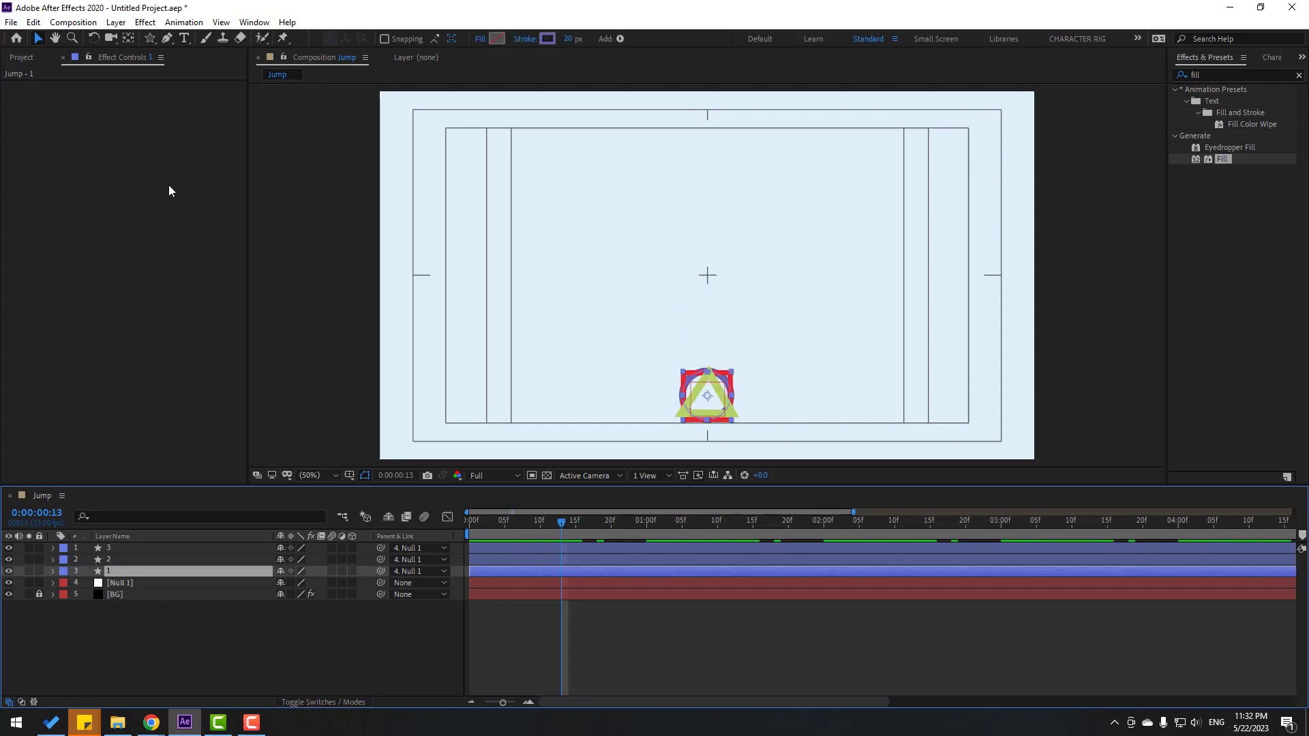
{"action": "left_click", "coordinate": [34, 22]}
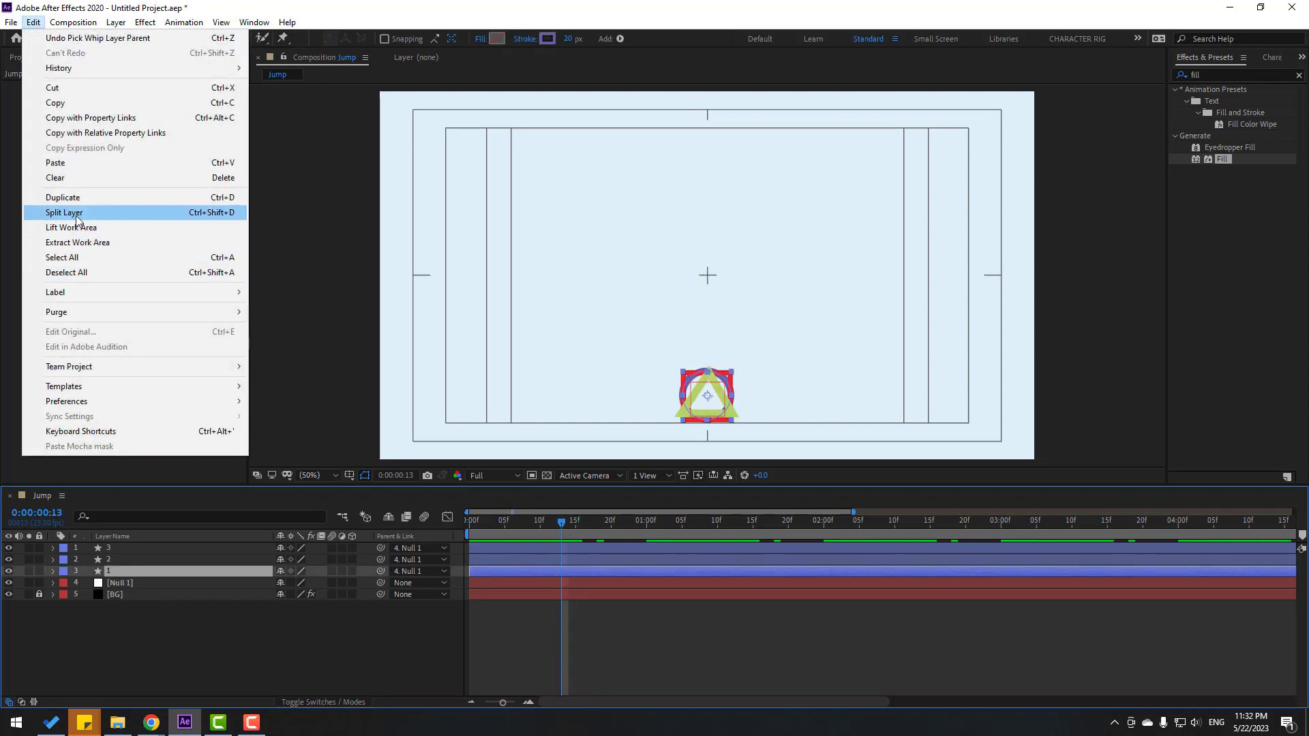
{"action": "left_click", "coordinate": [223, 215]}
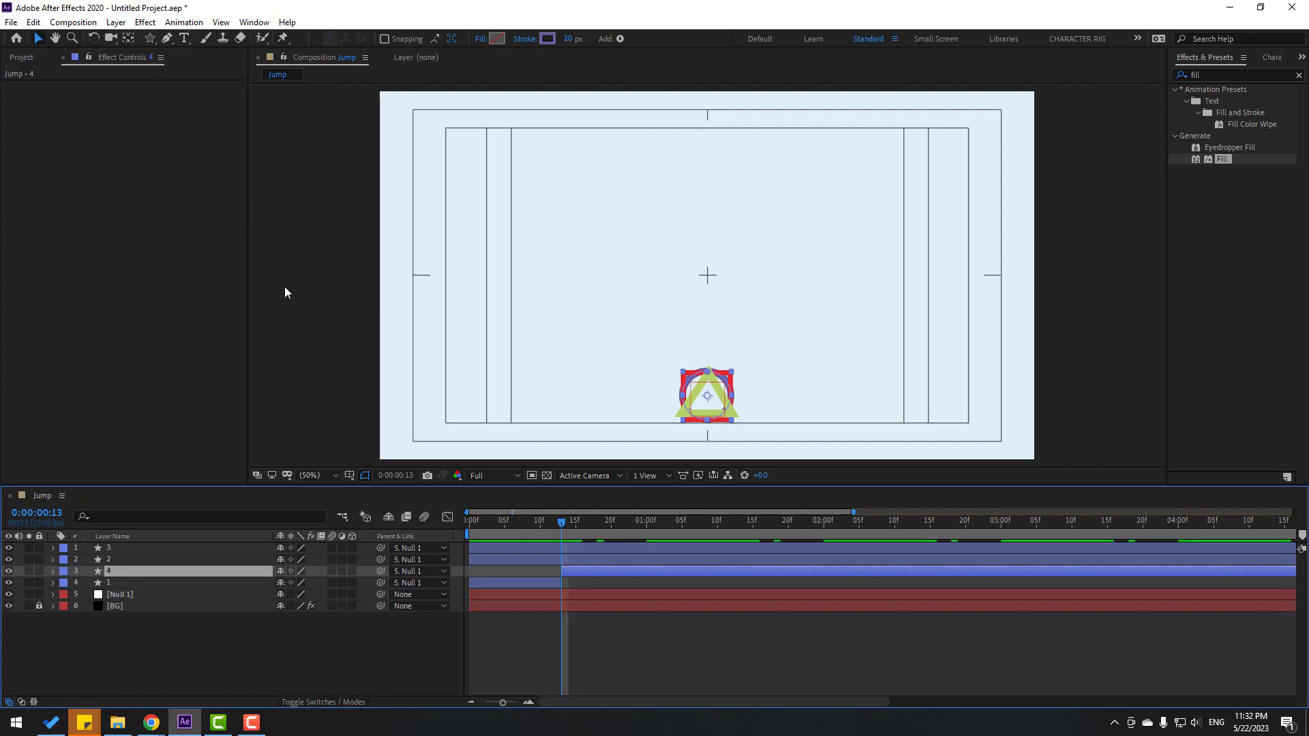
- Trim square layer 2 to run from frame 13 to 0:00:01:12, splitting it there and deleting the remainder
{"action": "left_click", "coordinate": [123, 561]}
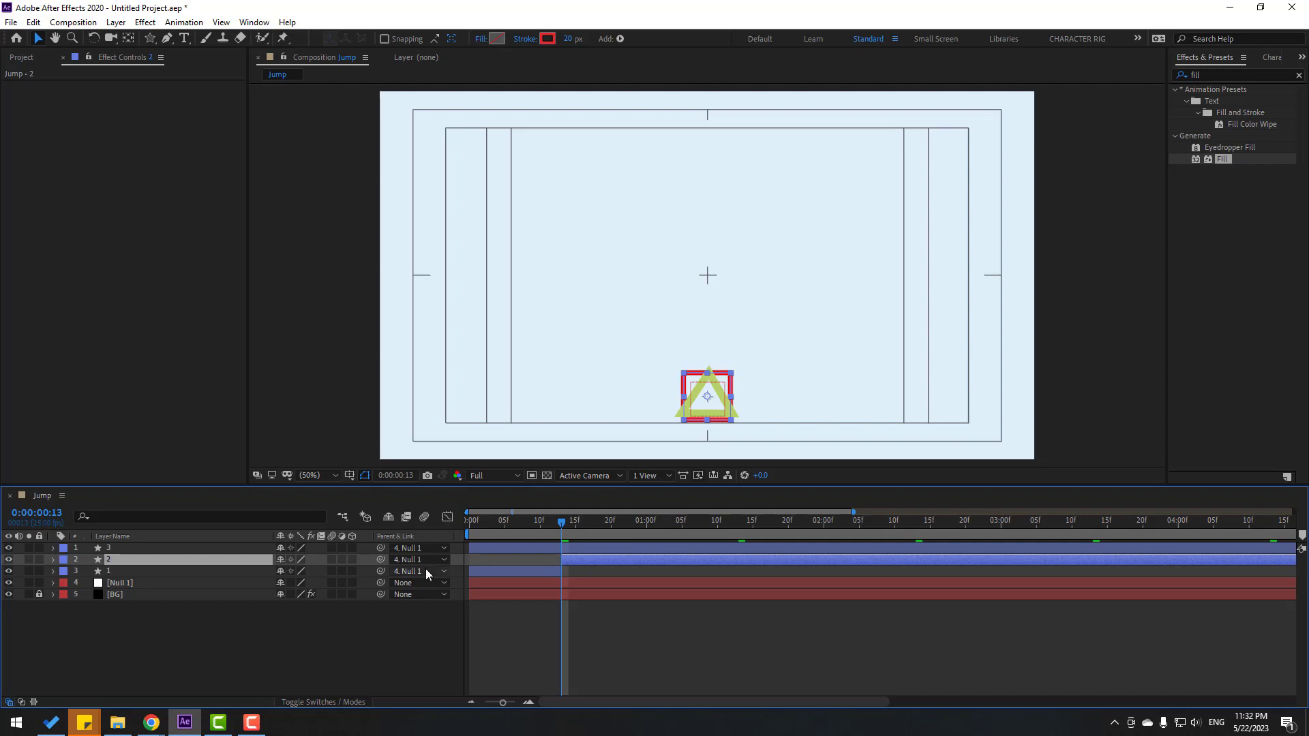
{"action": "left_click_drag", "start_coordinate": [572, 522], "coordinate": [733, 523]}
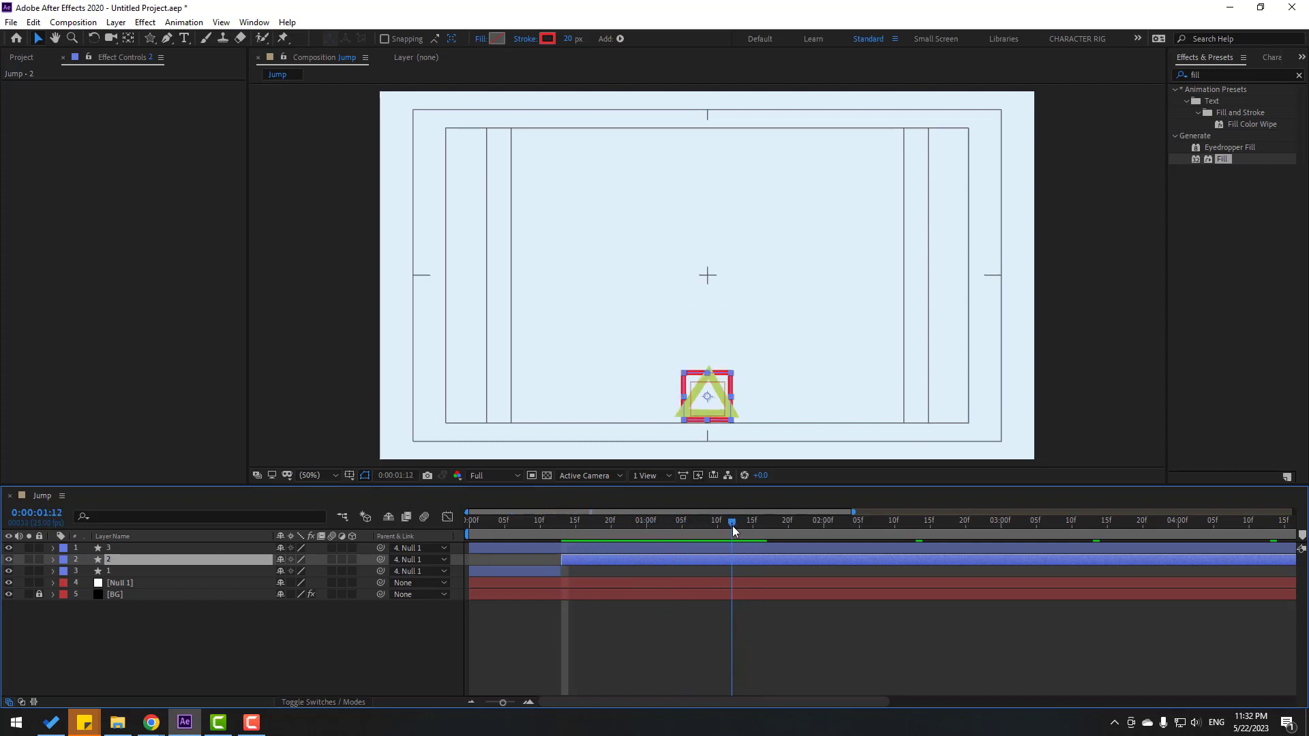
{"action": "left_click", "coordinate": [41, 27]}
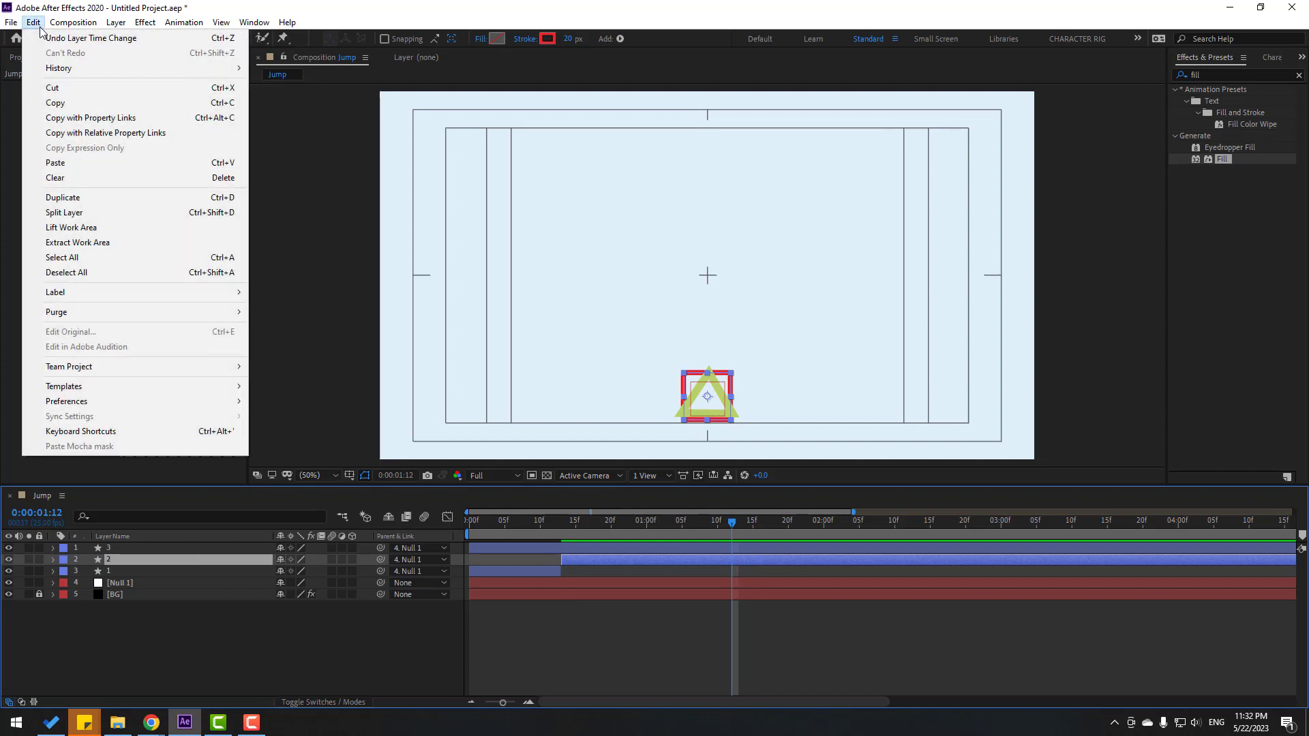
{"action": "left_click", "coordinate": [91, 213]}
{"action": "key", "text": "Delete"}
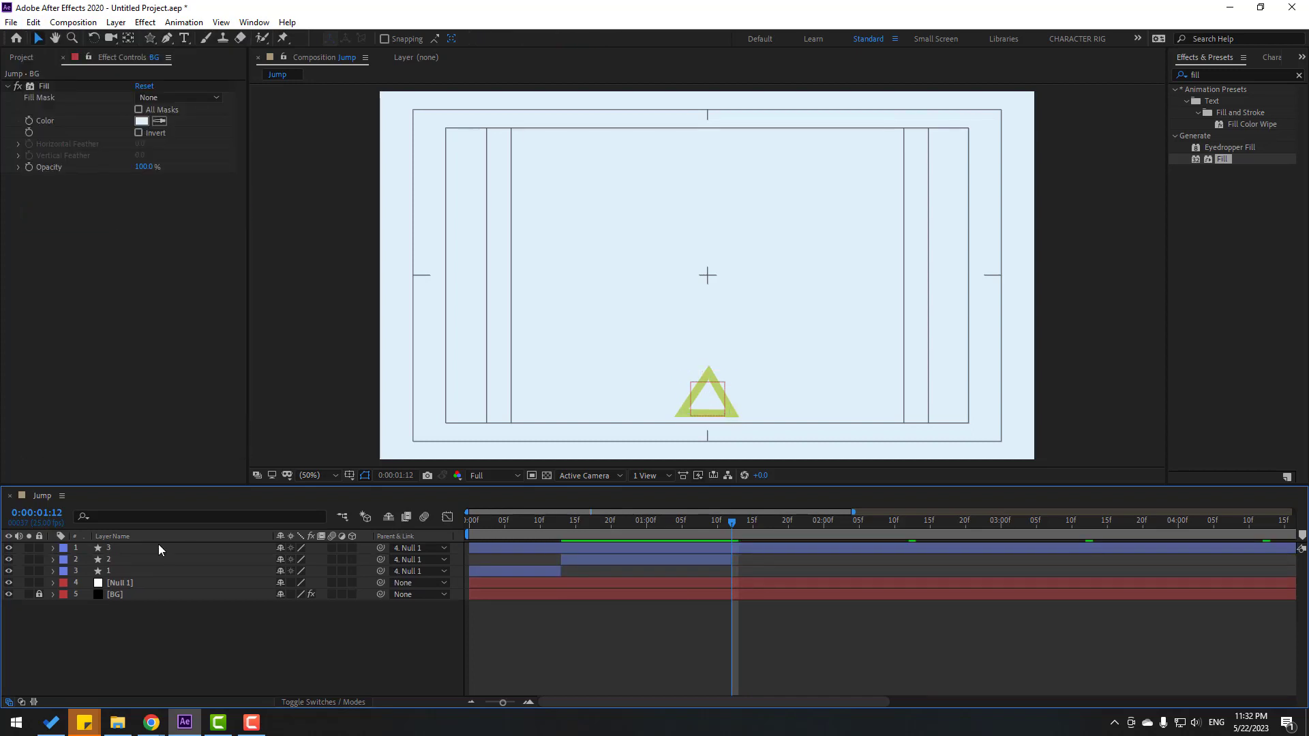
- Trim triangle layer 3 to run from 0:00:01:12 to 0:00:02:12, splitting it there and deleting the remainder
{"action": "left_click", "coordinate": [103, 549]}
{"action": "left_click_drag", "start_coordinate": [486, 549], "coordinate": [911, 528]}
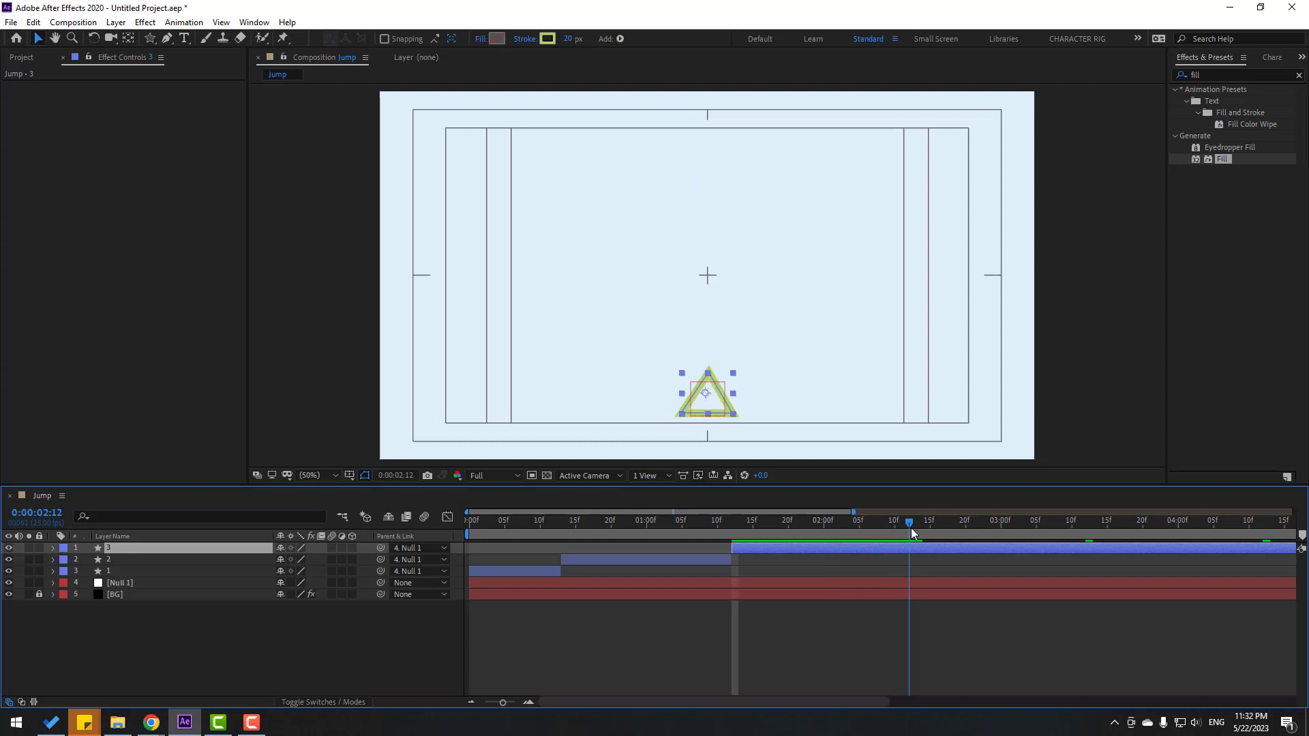
{"action": "left_click", "coordinate": [39, 26]}
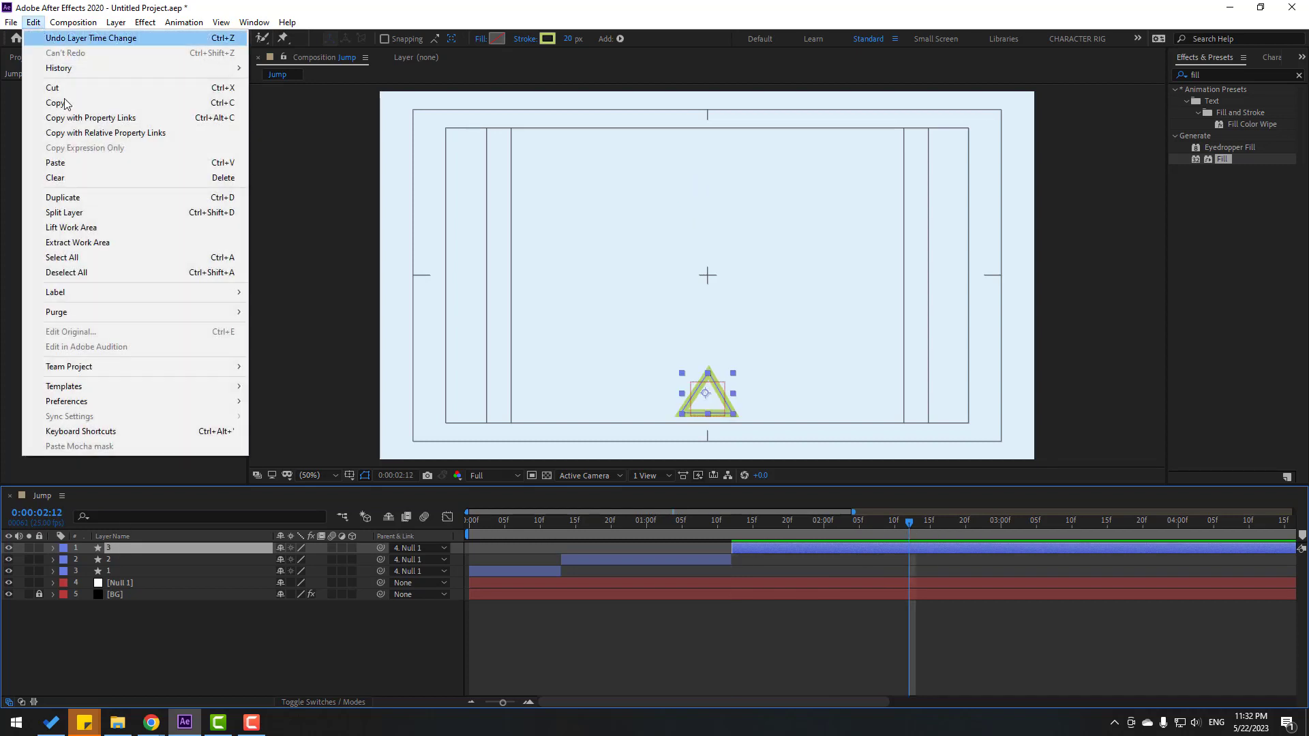
{"action": "left_click", "coordinate": [87, 212]}
{"action": "key", "text": "Delete"}
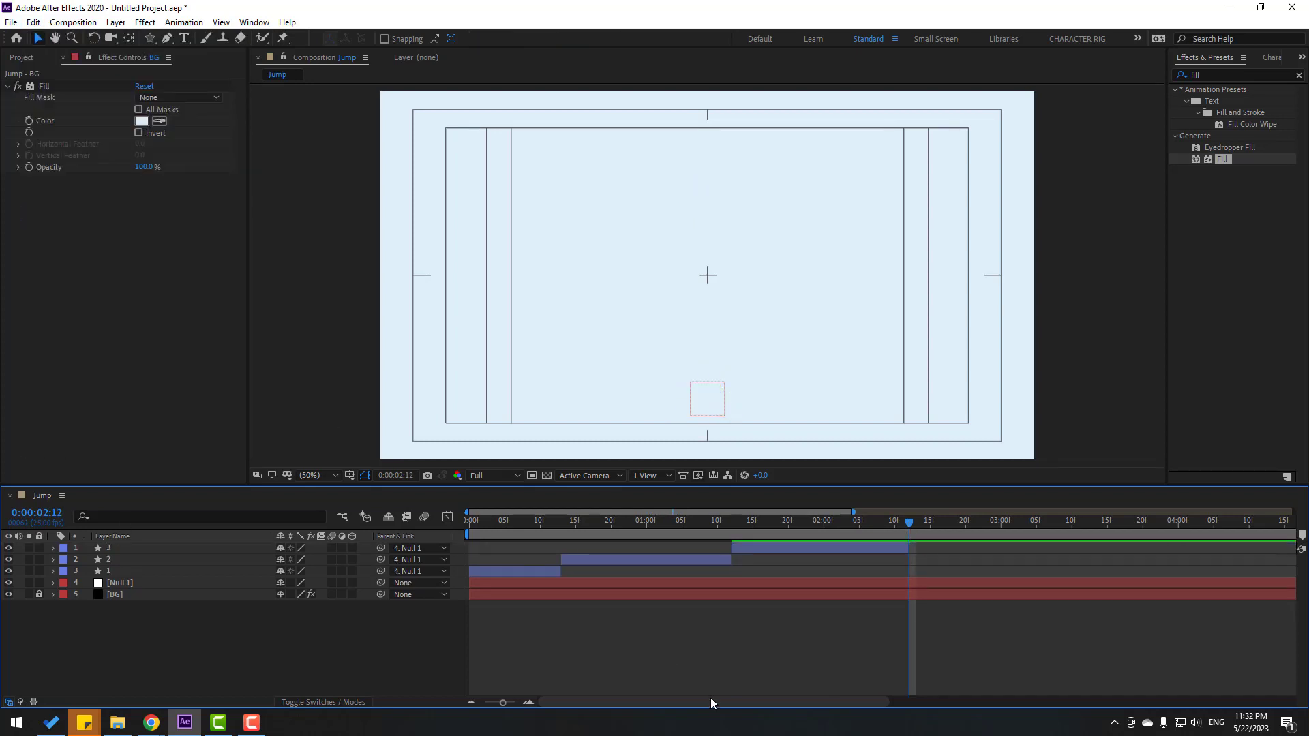
- Show the whole timeline, end the work area at 0:00:02:12 and preview the shapes switching as they bounce
{"action": "key", "text": "minus"}
{"action": "key", "text": "minus"}
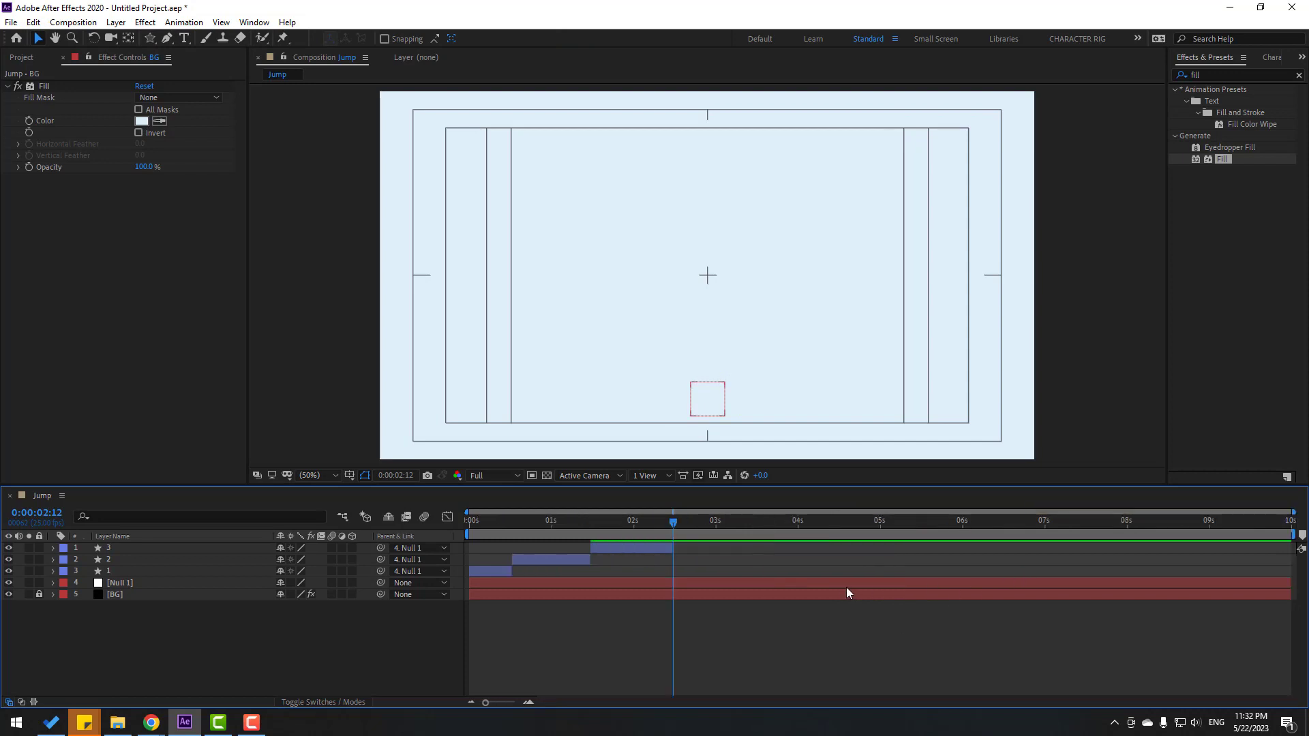
{"action": "key", "text": "n"}
{"action": "mouse_move", "coordinate": [662, 523]}
{"action": "left_mouse_down"}
{"action": "mouse_move", "coordinate": [628, 524]}
{"action": "mouse_move", "coordinate": [680, 536]}
{"action": "left_mouse_up"}
{"action": "key", "text": "space"}
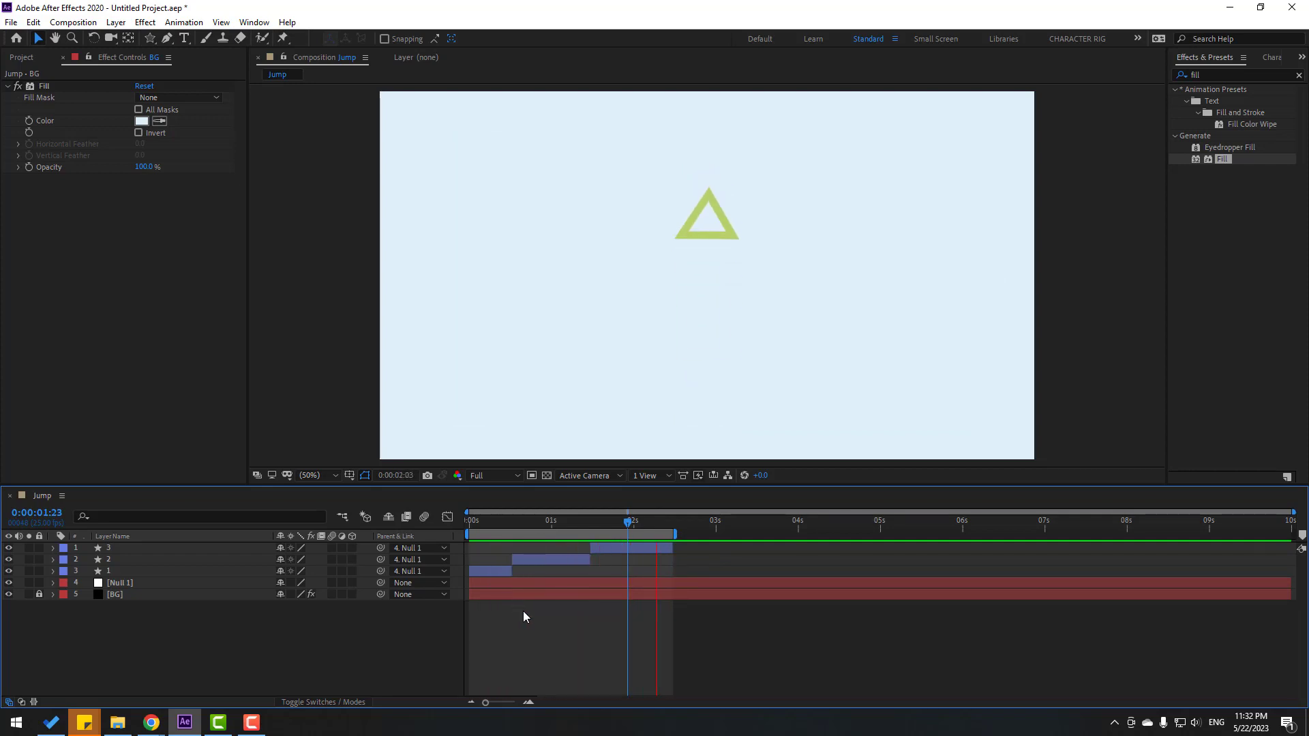
{"action": "key", "text": "space"}
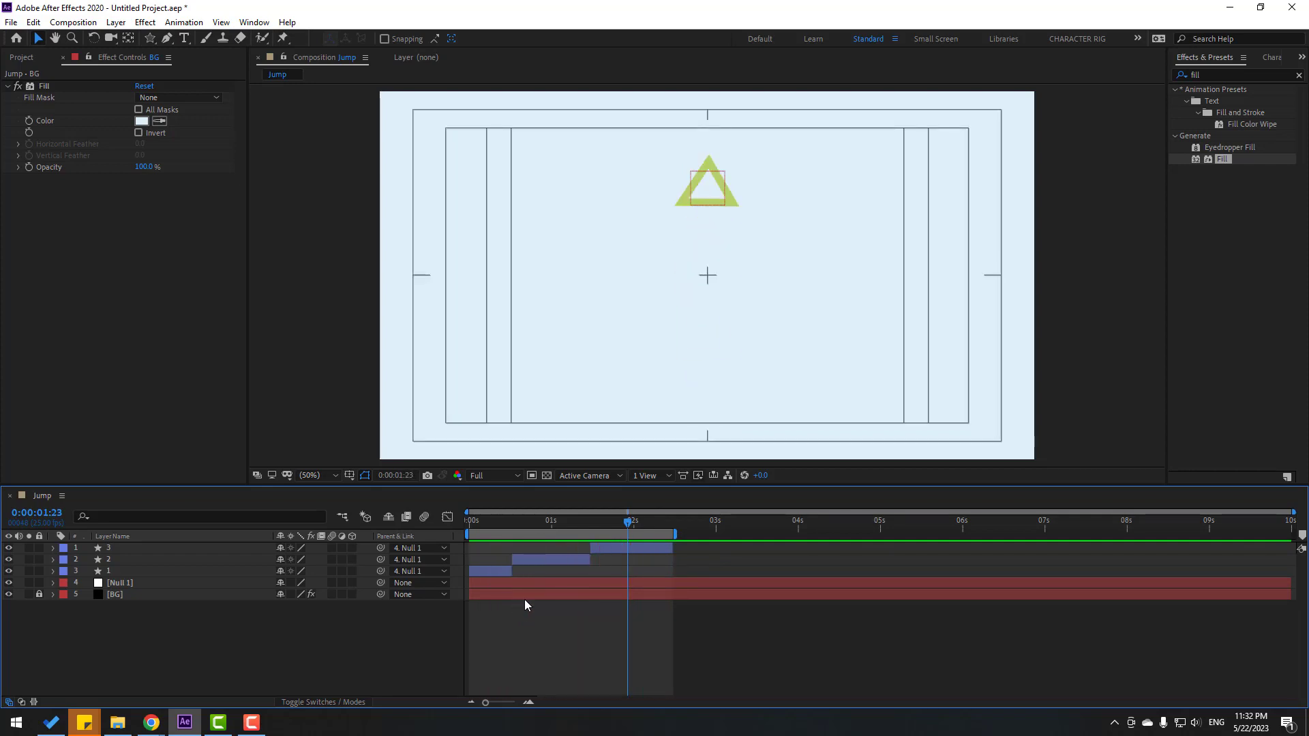
- Duplicate circle layer 1 to the top of the stack, start the copy where triangle layer 3 ends and extend the work area to the copy's end
{"action": "left_click", "coordinate": [107, 573]}
{"action": "key", "text": "ctrl+d"}
{"action": "left_click_drag", "start_coordinate": [109, 573], "coordinate": [167, 549]}
{"action": "left_click_drag", "start_coordinate": [503, 548], "coordinate": [718, 534]}
{"action": "left_click", "coordinate": [660, 522]}
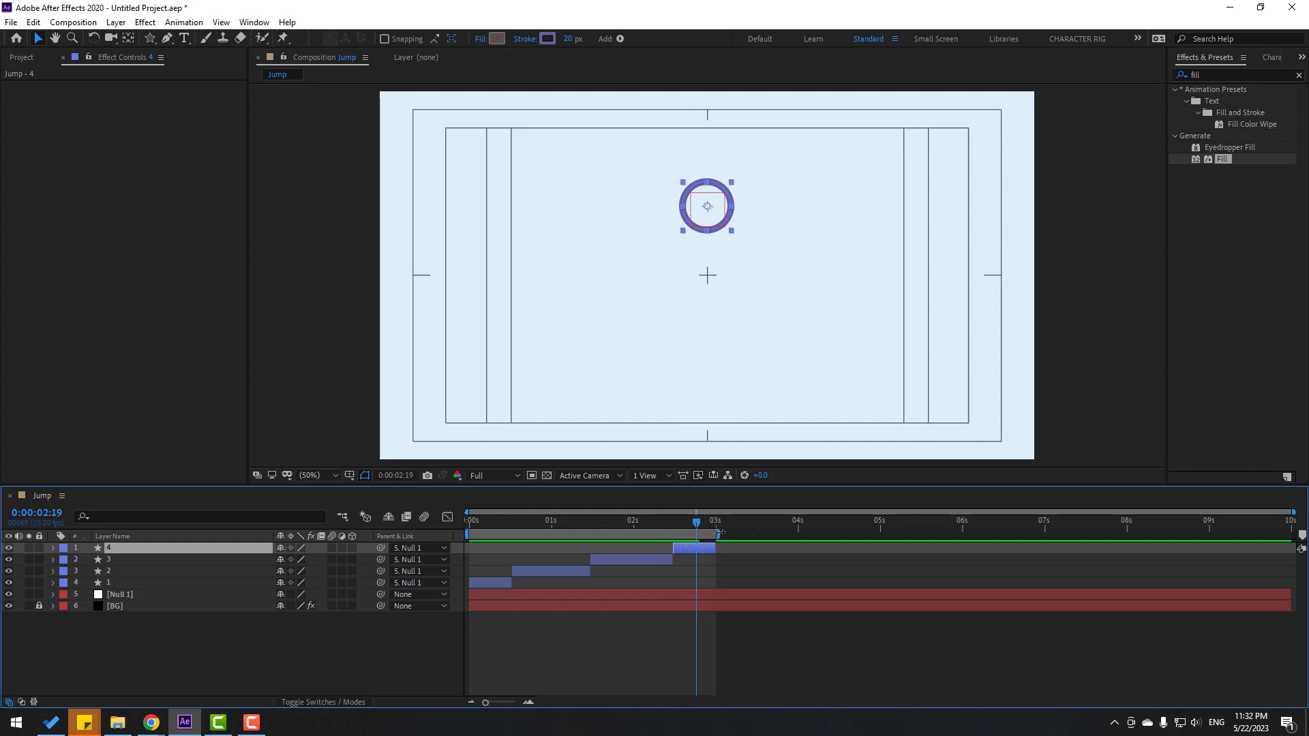
- Preview the full loop from the start, scrub to frame 11 and check the motion path of Null 1
{"action": "mouse_move", "coordinate": [478, 530]}
{"action": "left_mouse_down"}
{"action": "mouse_move", "coordinate": [714, 521]}
{"action": "mouse_move", "coordinate": [456, 537]}
{"action": "left_mouse_up"}
{"action": "key", "text": "space"}
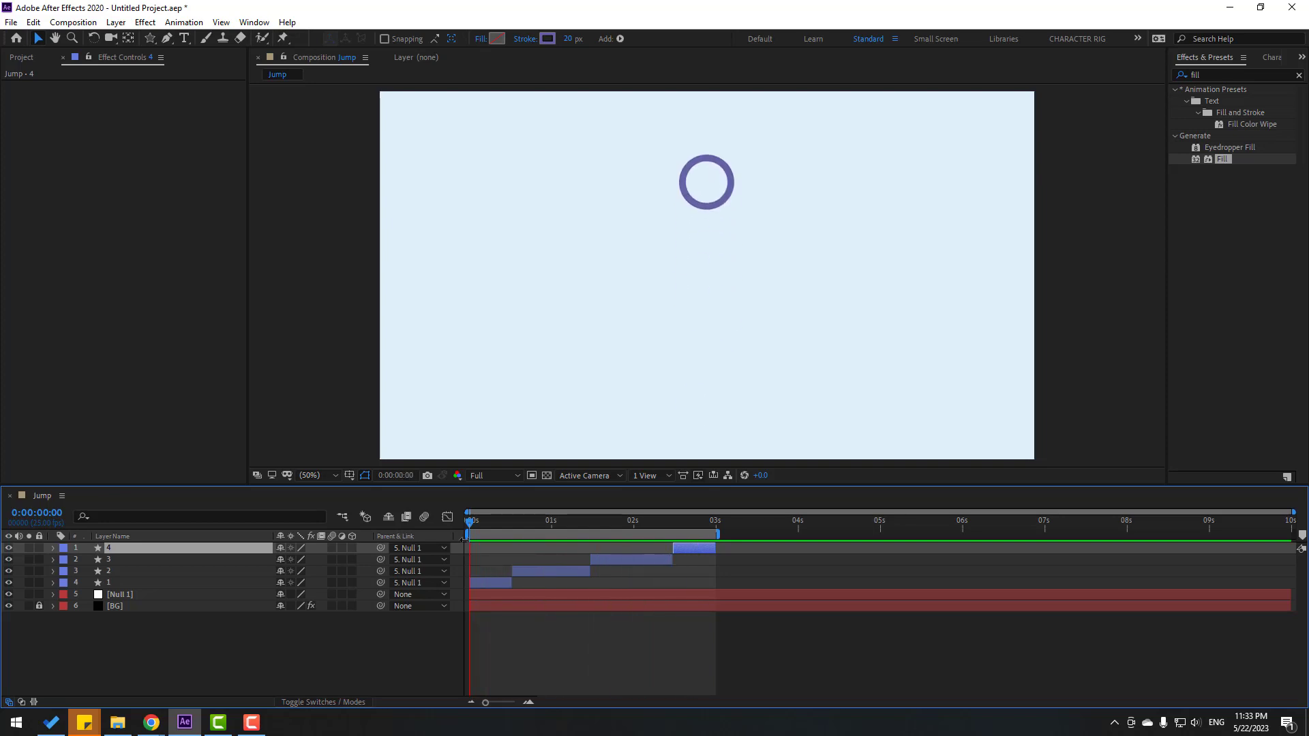
{"action": "mouse_move", "coordinate": [497, 521]}
{"action": "left_mouse_down"}
{"action": "mouse_move", "coordinate": [593, 521]}
{"action": "mouse_move", "coordinate": [494, 521]}
{"action": "mouse_move", "coordinate": [506, 521]}
{"action": "left_mouse_up"}
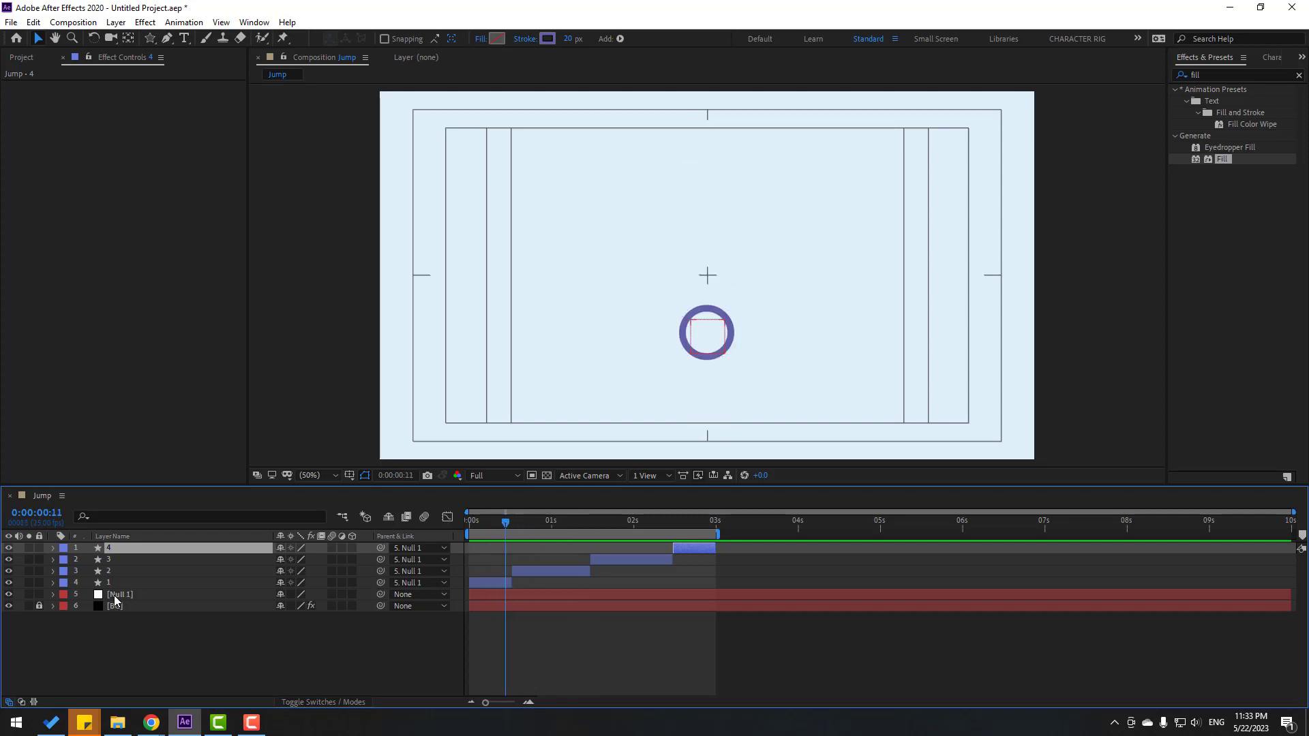
{"action": "left_click", "coordinate": [114, 597]}
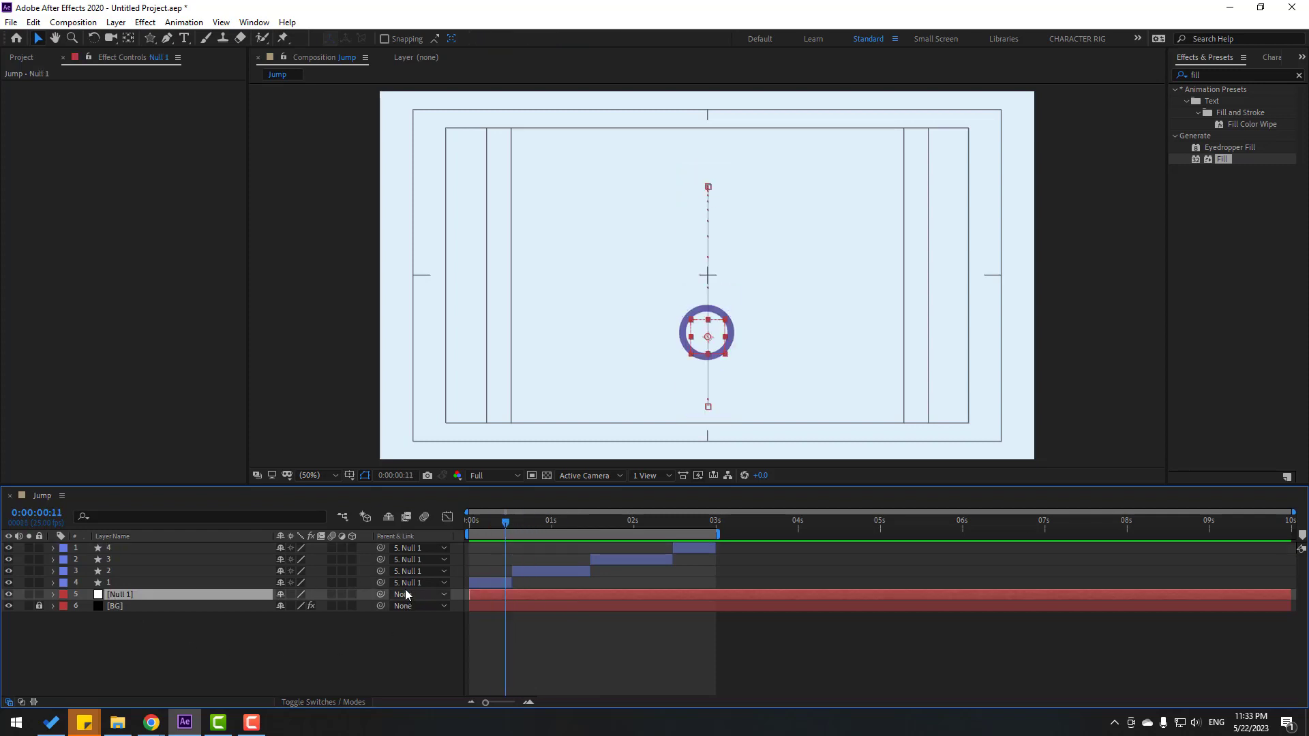
{"action": "left_click", "coordinate": [165, 645]}
- Go to 0:00:02:02 and centre the anchor point of triangle layer 3 within its outline
{"action": "left_click", "coordinate": [110, 564]}
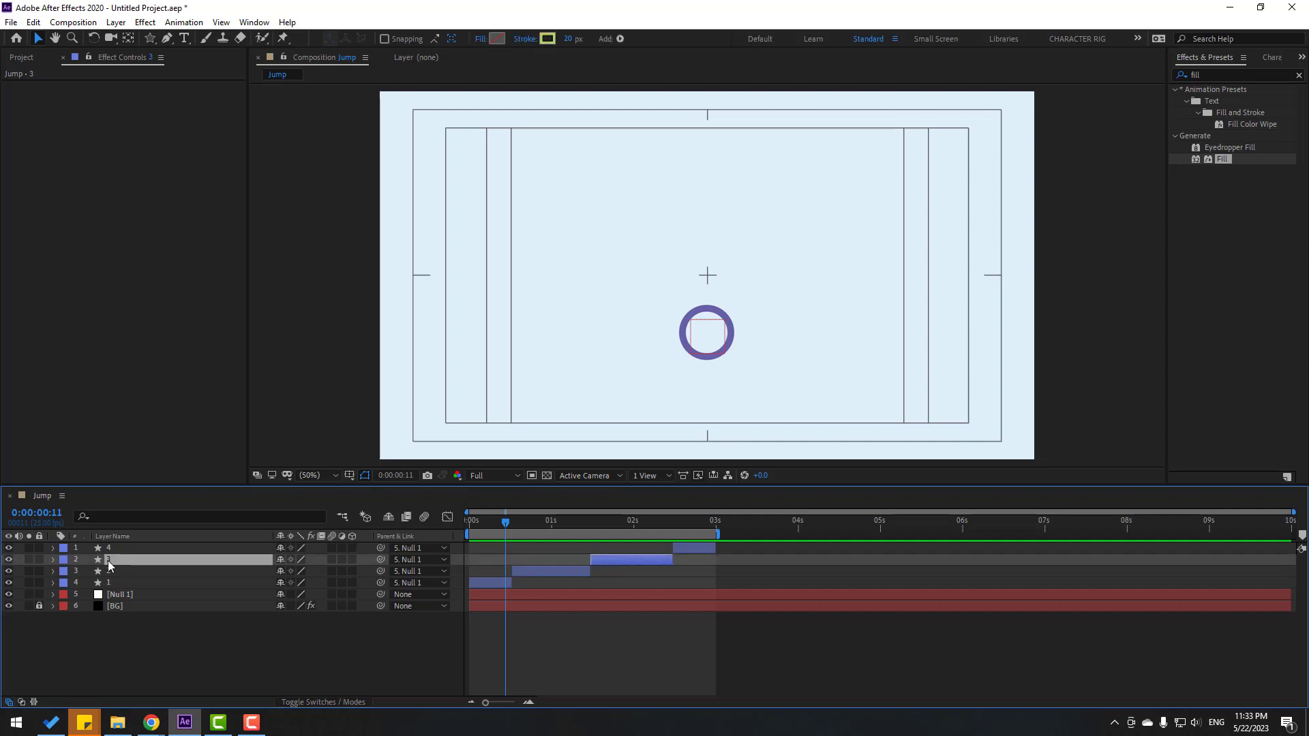
{"action": "left_click_drag", "start_coordinate": [539, 521], "coordinate": [640, 514]}
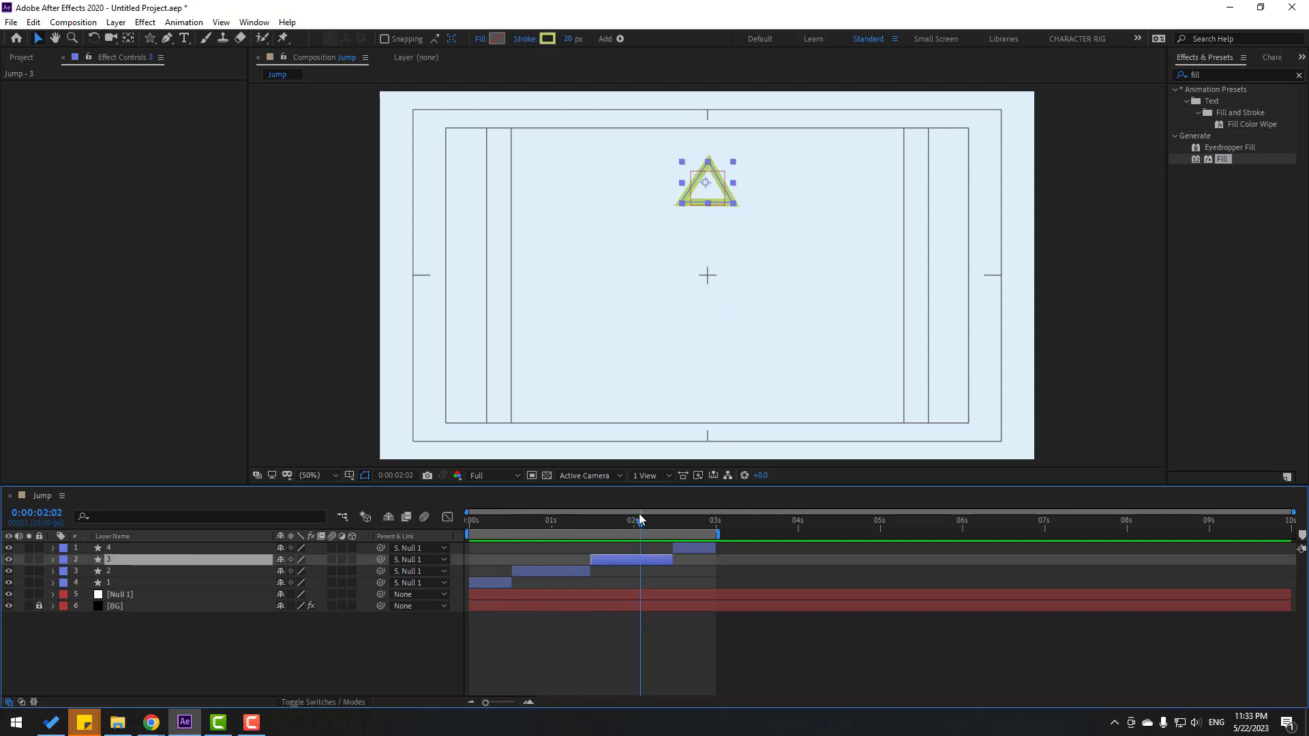
{"action": "scroll", "coordinate": [761, 179], "scroll_direction": "up", "scroll_amount": 1}
{"action": "left_click_drag", "start_coordinate": [753, 182], "coordinate": [718, 301]}
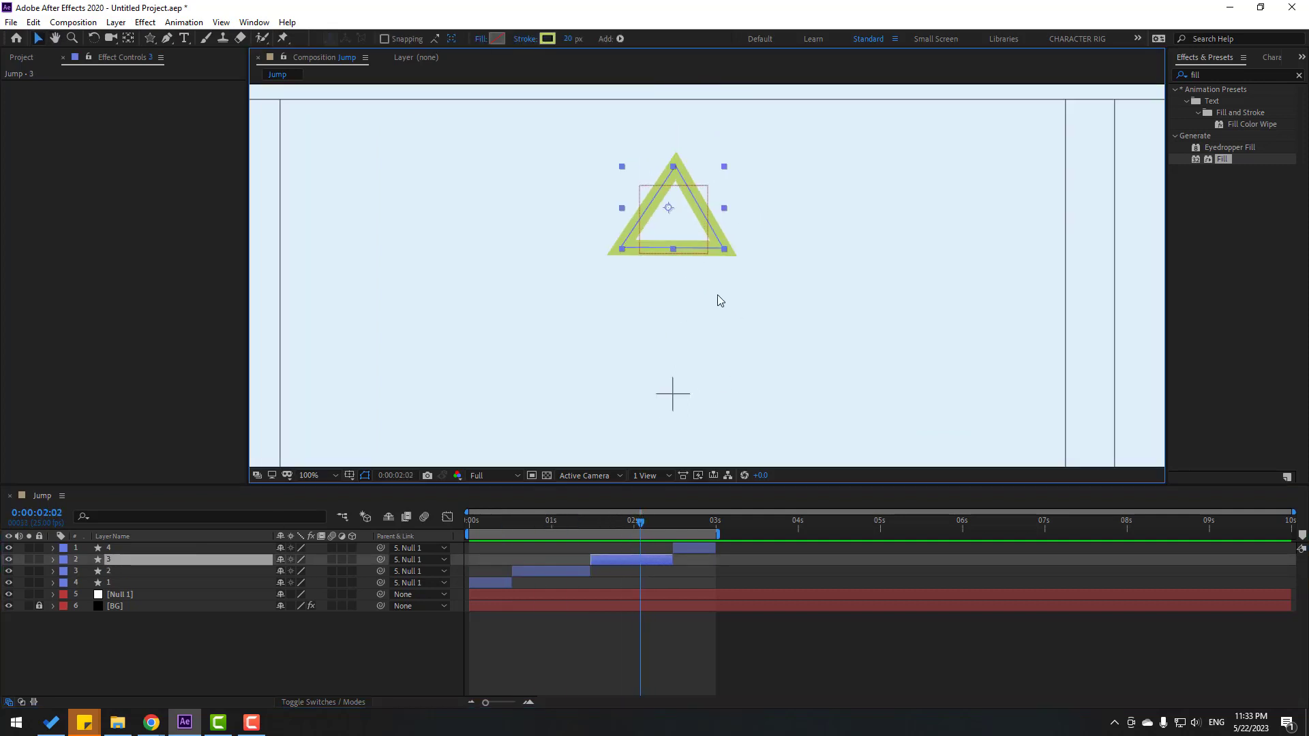
{"action": "left_click", "coordinate": [130, 39]}
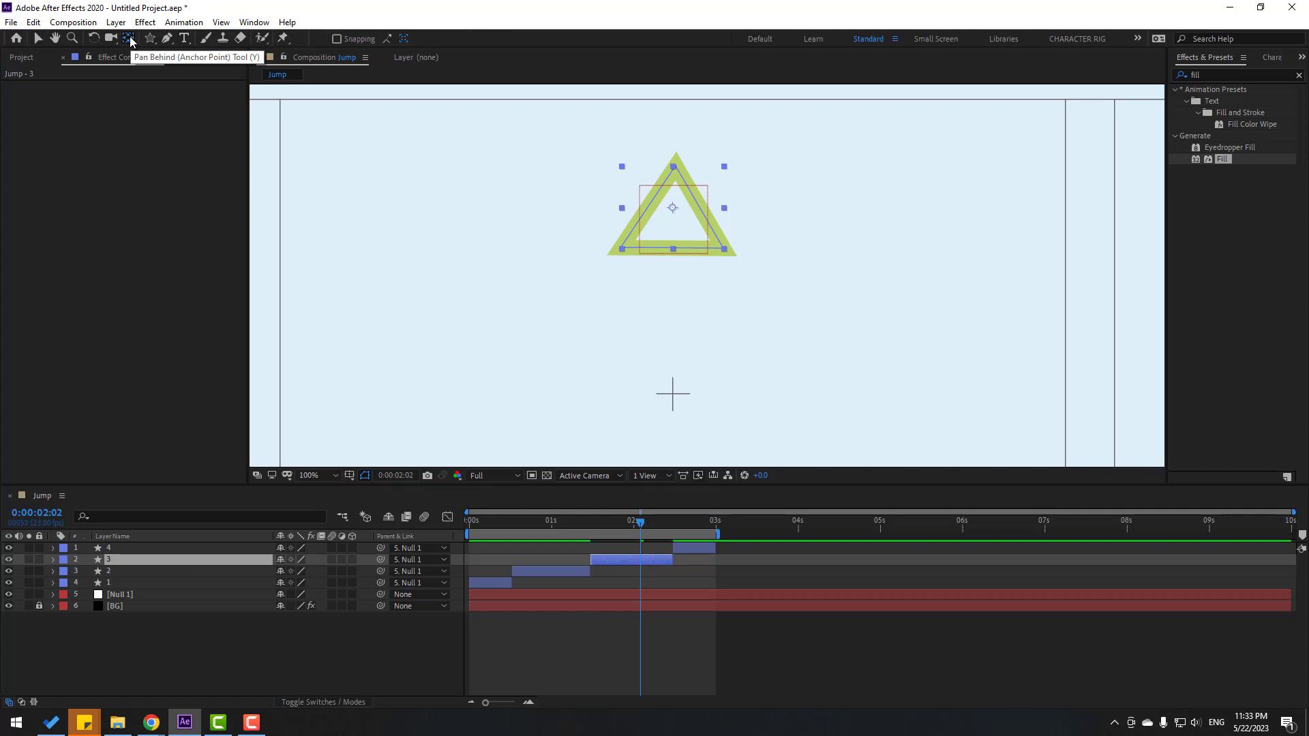
{"action": "scroll", "coordinate": [647, 177], "scroll_direction": "up", "scroll_amount": 1}
{"action": "left_click_drag", "start_coordinate": [648, 205], "coordinate": [636, 283]}
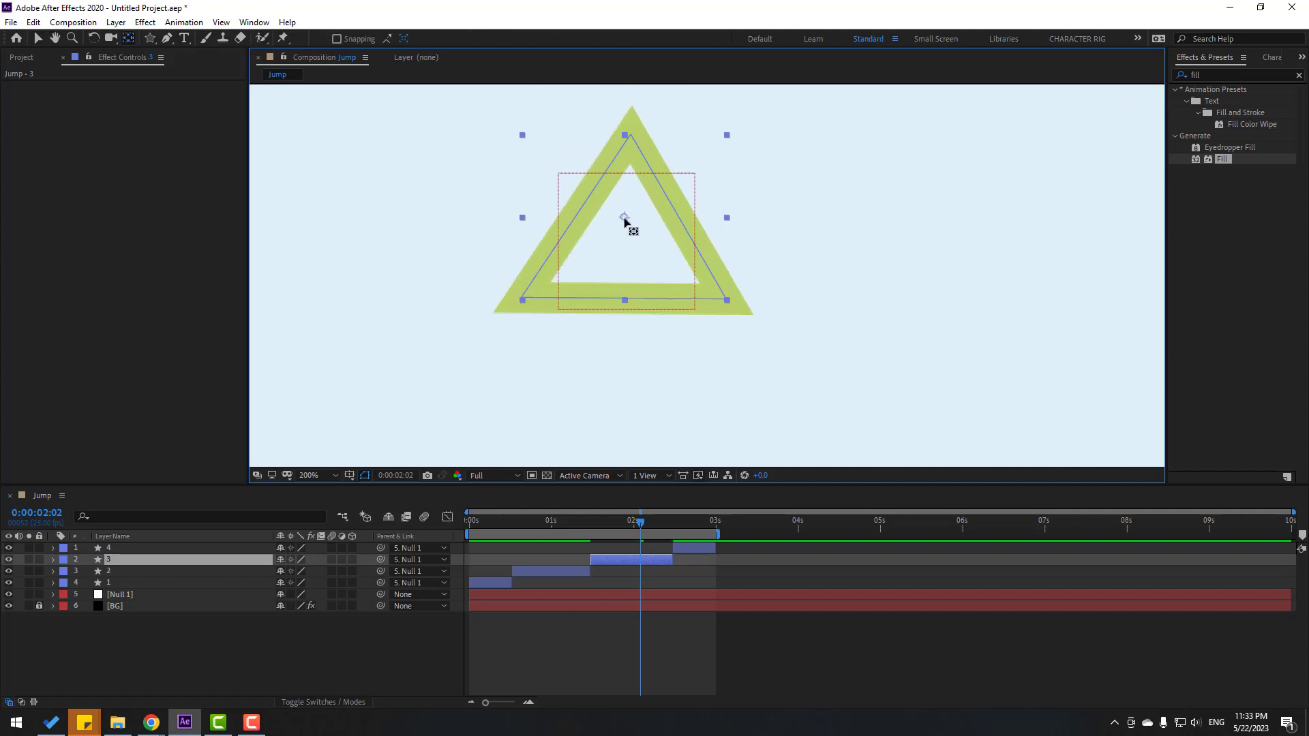
- Check the anchor point placement of square layer 2 at 0:00:01:05 and circle layer 4 at 0:00:02:16
{"action": "key", "text": "Return"}
{"action": "scroll", "coordinate": [679, 351], "scroll_direction": "down", "scroll_amount": 1}
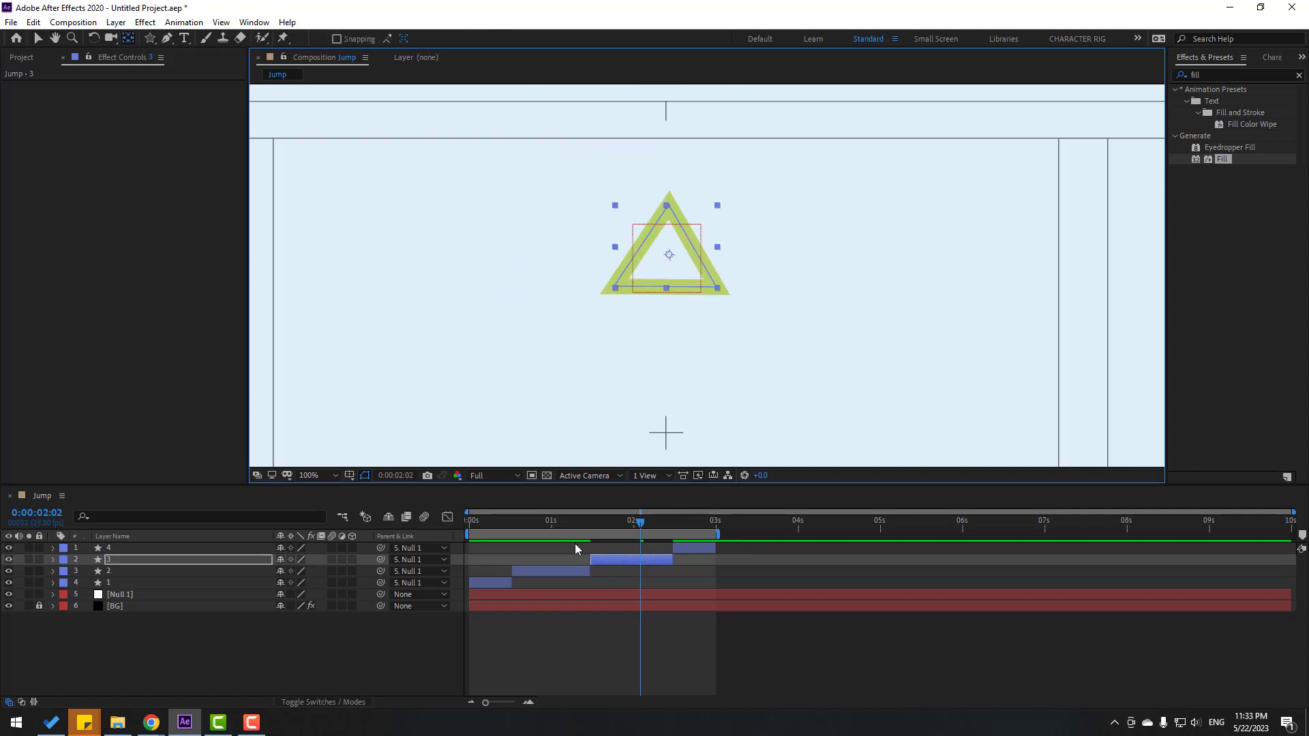
{"action": "left_click", "coordinate": [570, 532]}
{"action": "left_click", "coordinate": [569, 585]}
{"action": "left_click", "coordinate": [684, 328]}
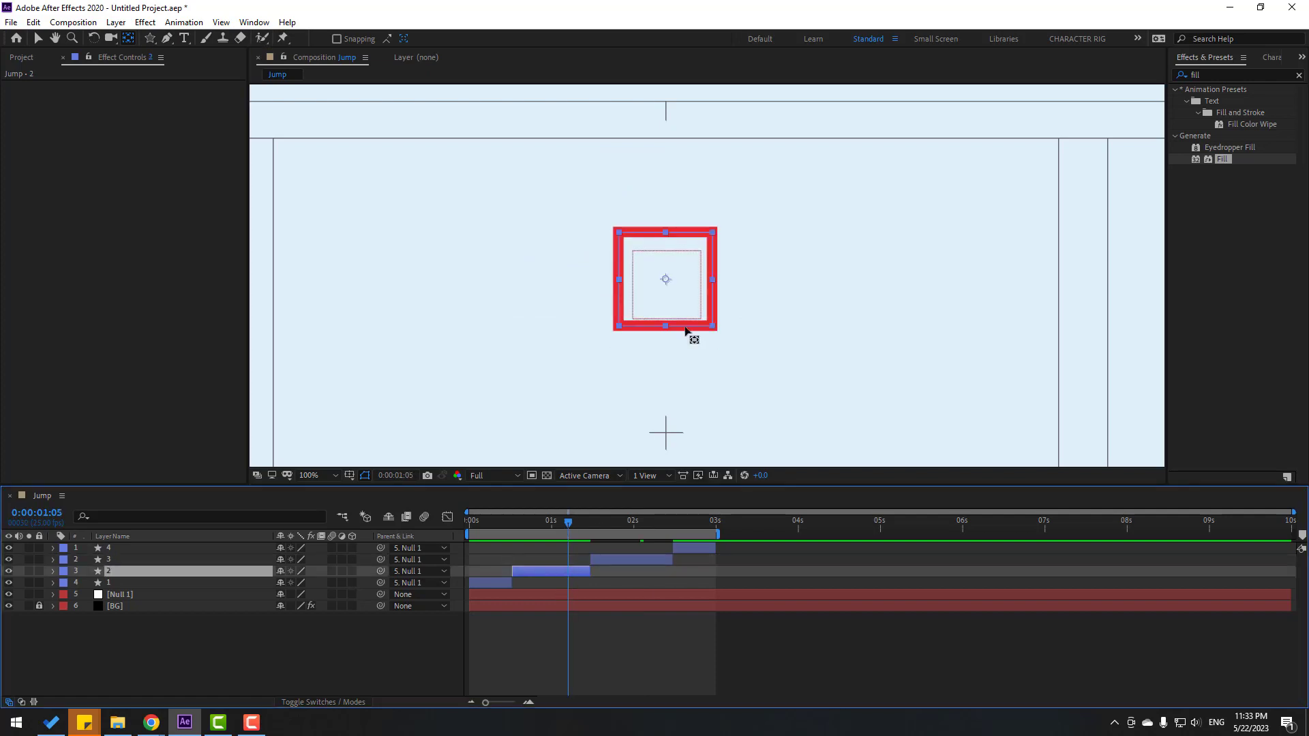
{"action": "left_click", "coordinate": [686, 520]}
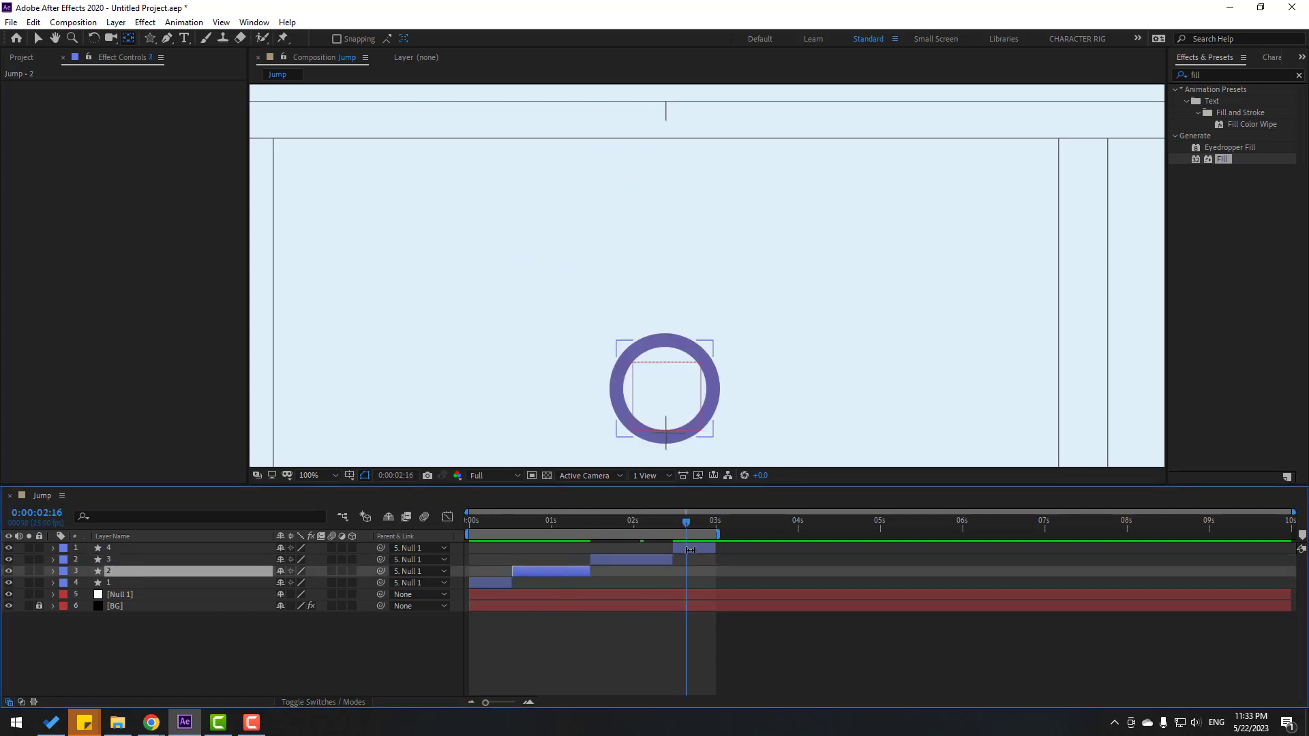
{"action": "left_click", "coordinate": [695, 547]}
- Unlink the Scale dimensions of Null 1 and set a 100% Scale keyframe at the start of the composition
{"action": "left_click", "coordinate": [38, 38]}
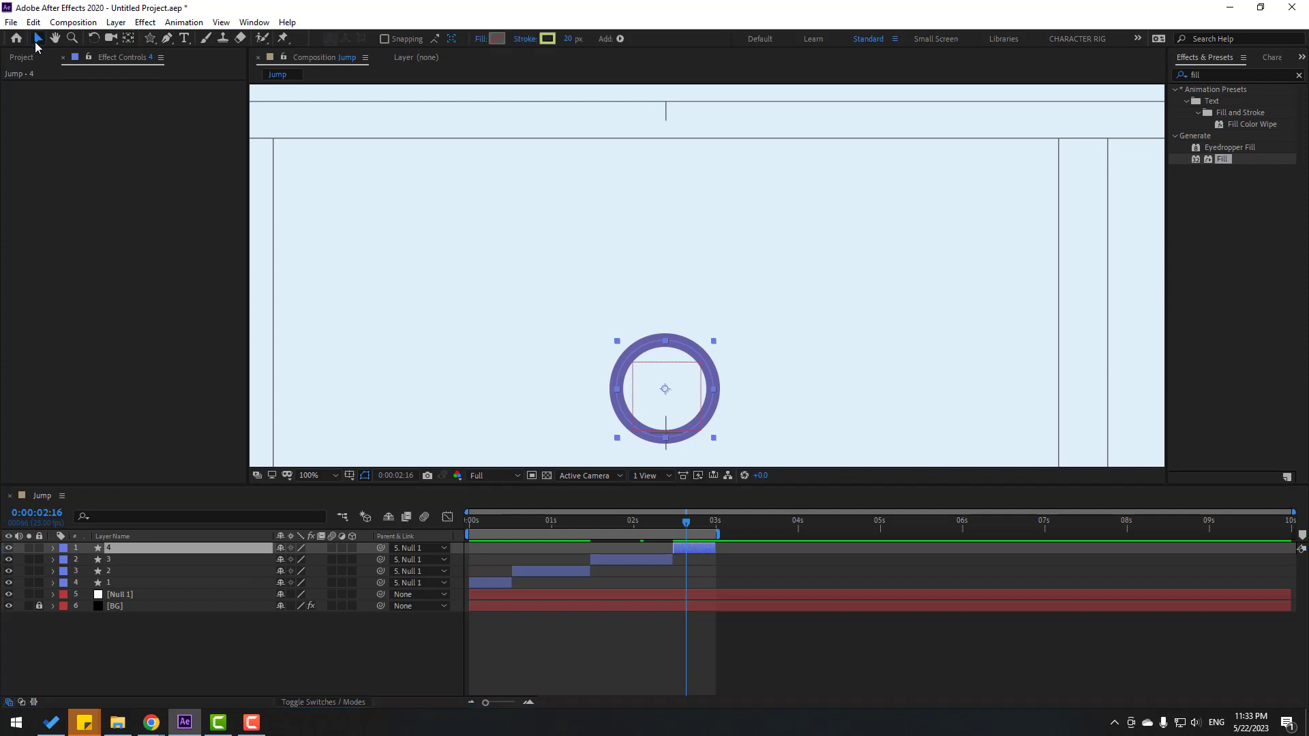
{"action": "left_click_drag", "start_coordinate": [510, 383], "coordinate": [552, 301]}
{"action": "left_click", "coordinate": [324, 475]}
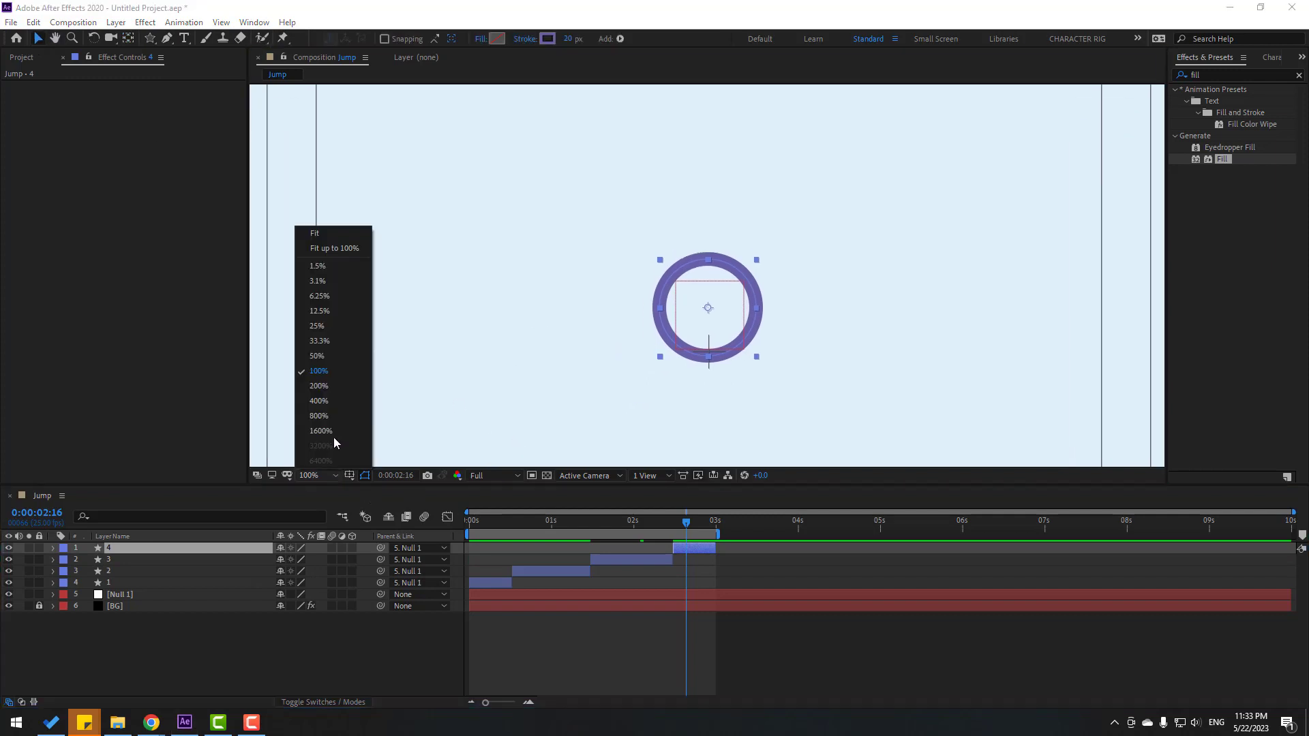
{"action": "left_click", "coordinate": [344, 251]}
{"action": "left_click", "coordinate": [505, 522]}
{"action": "key", "text": "Home"}
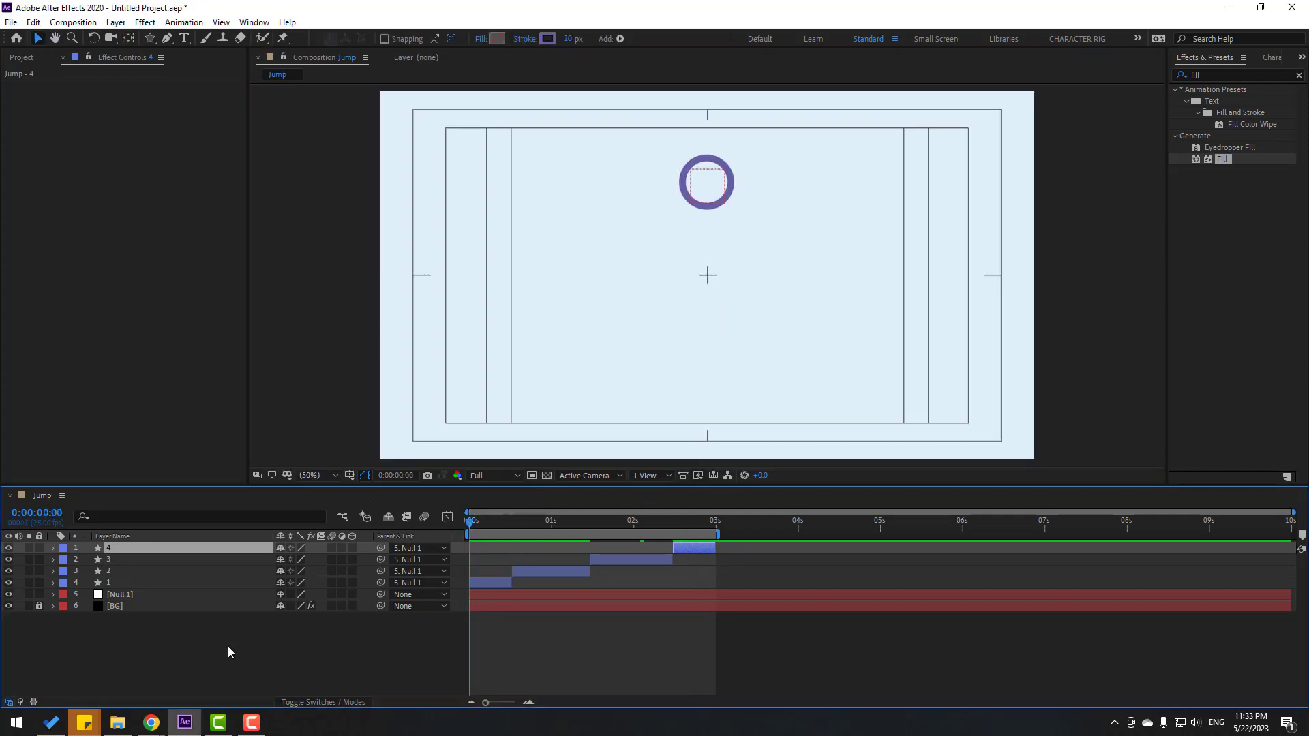
{"action": "left_click", "coordinate": [181, 658]}
{"action": "left_click", "coordinate": [129, 595]}
{"action": "key", "text": "s"}
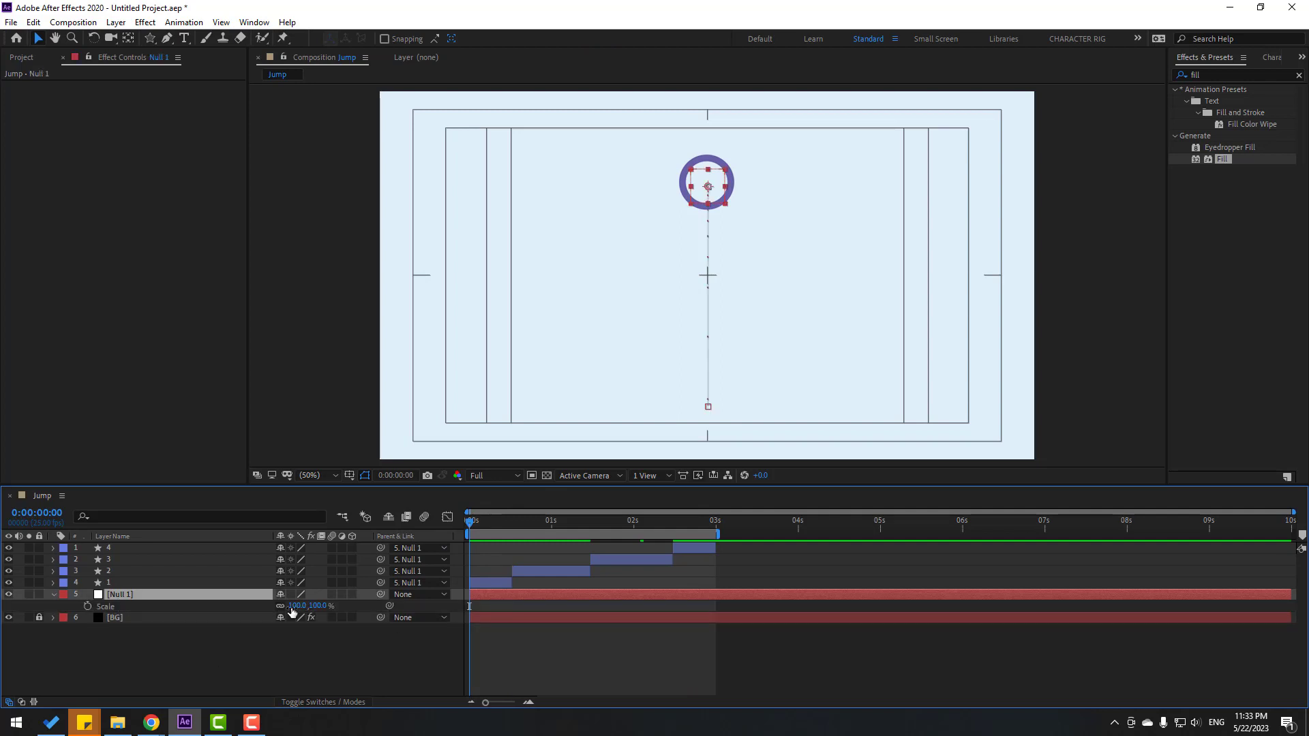
{"action": "left_click", "coordinate": [475, 530]}
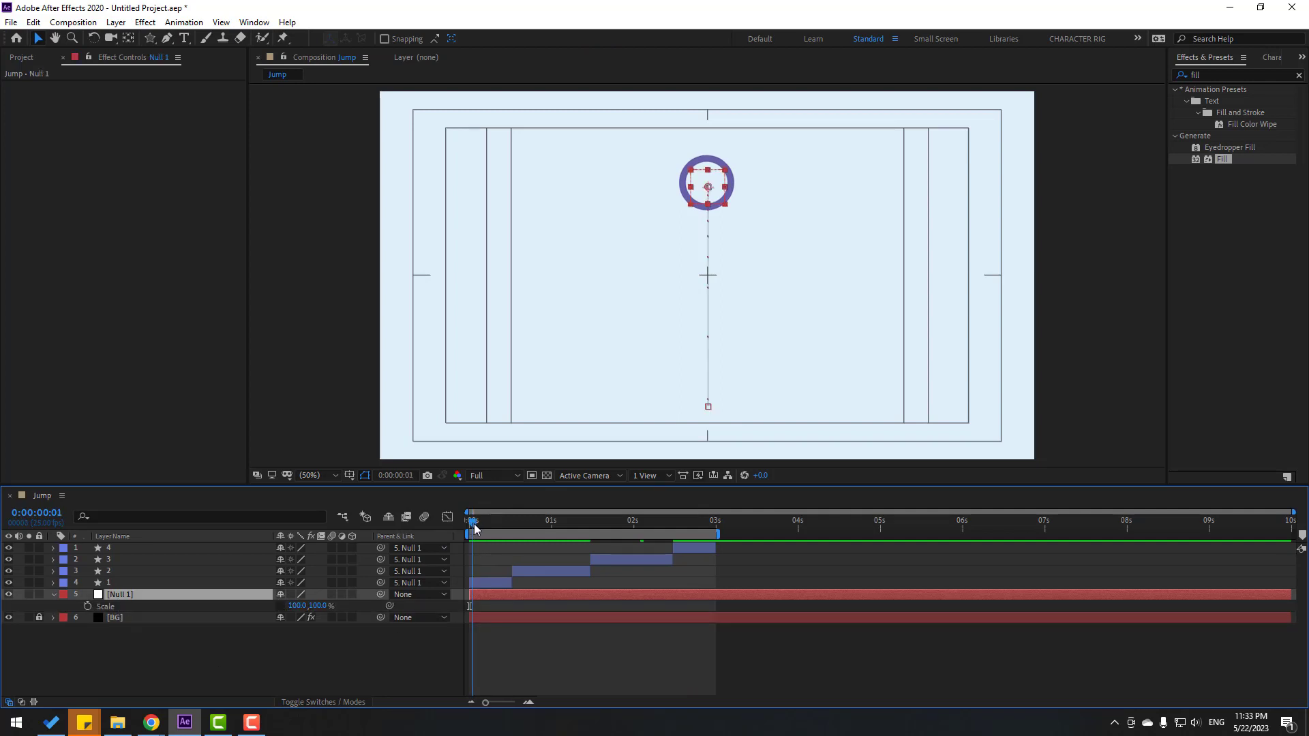
{"action": "left_click", "coordinate": [87, 606]}
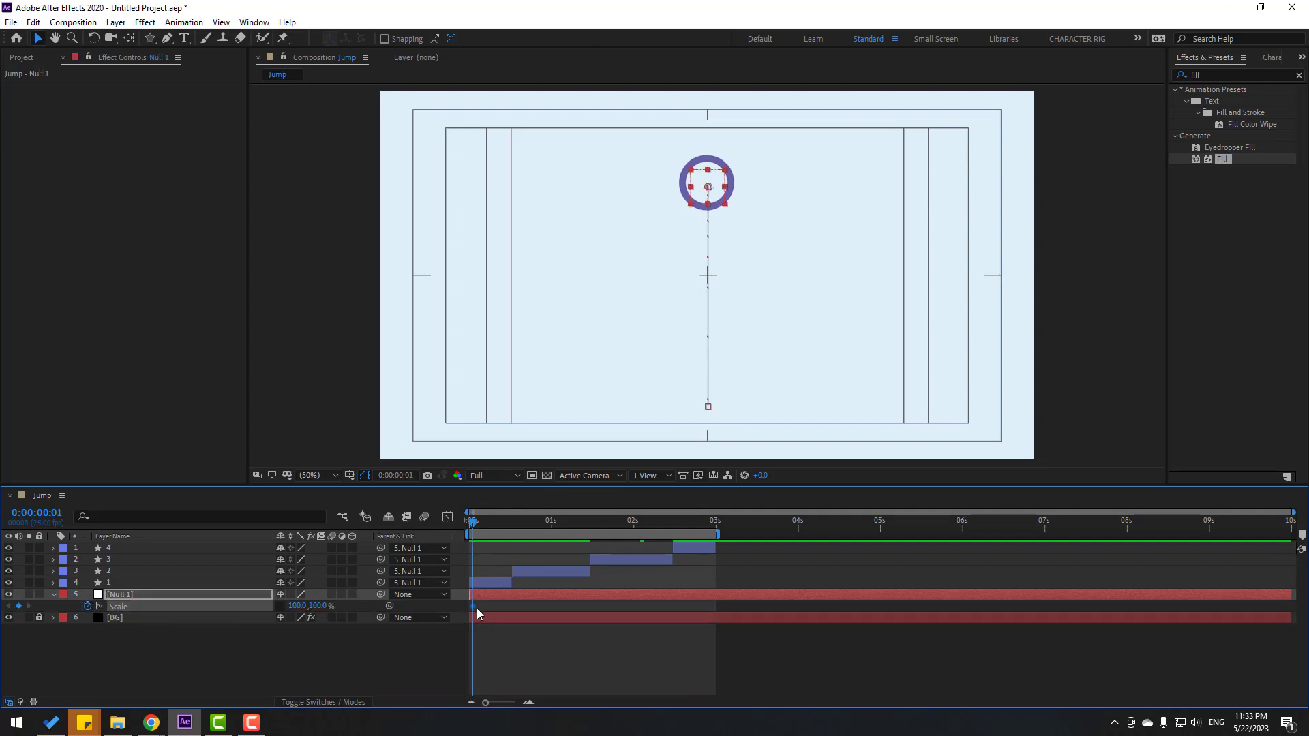
- Stretch Null 1's Scale to 100, 141% at frame 7 and add a keyframe holding that value at frame 11
{"action": "left_click_drag", "start_coordinate": [470, 528], "coordinate": [493, 534]}
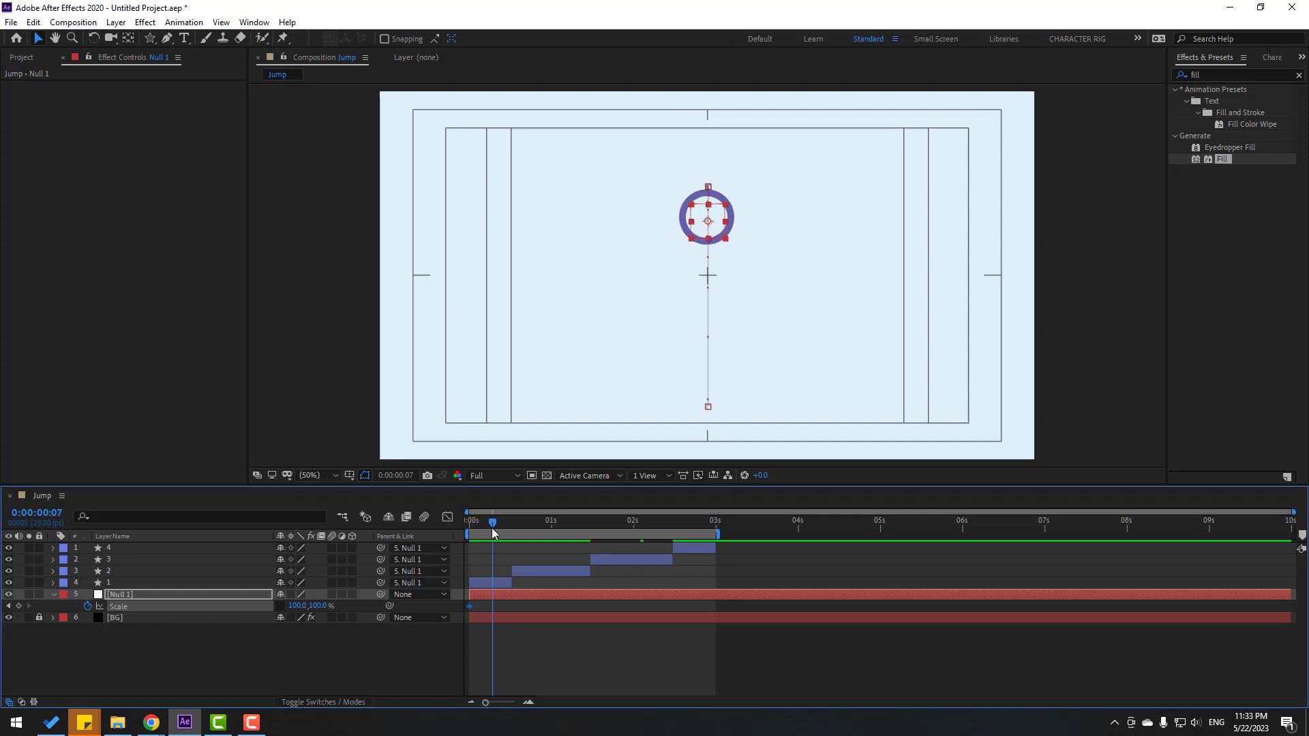
{"action": "left_click_drag", "start_coordinate": [316, 606], "coordinate": [350, 606]}
{"action": "left_click_drag", "start_coordinate": [478, 527], "coordinate": [506, 530]}
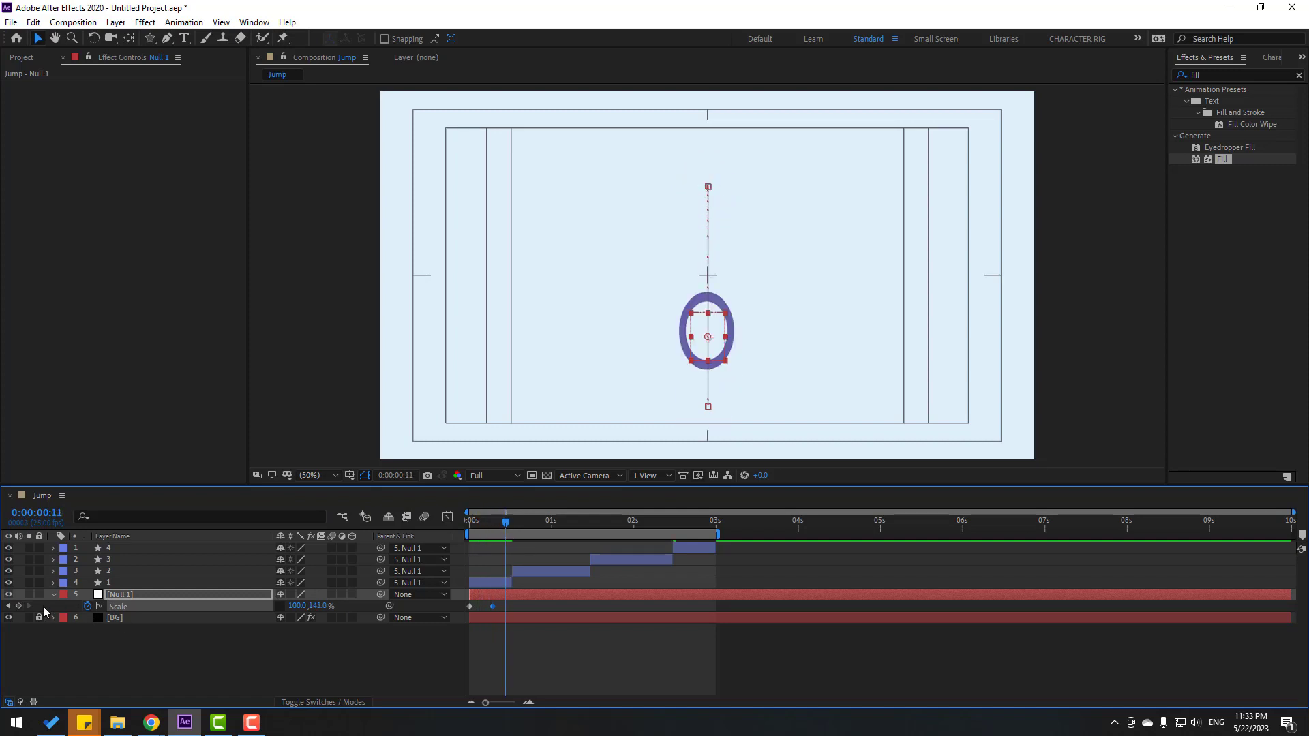
{"action": "key", "text": "space"}
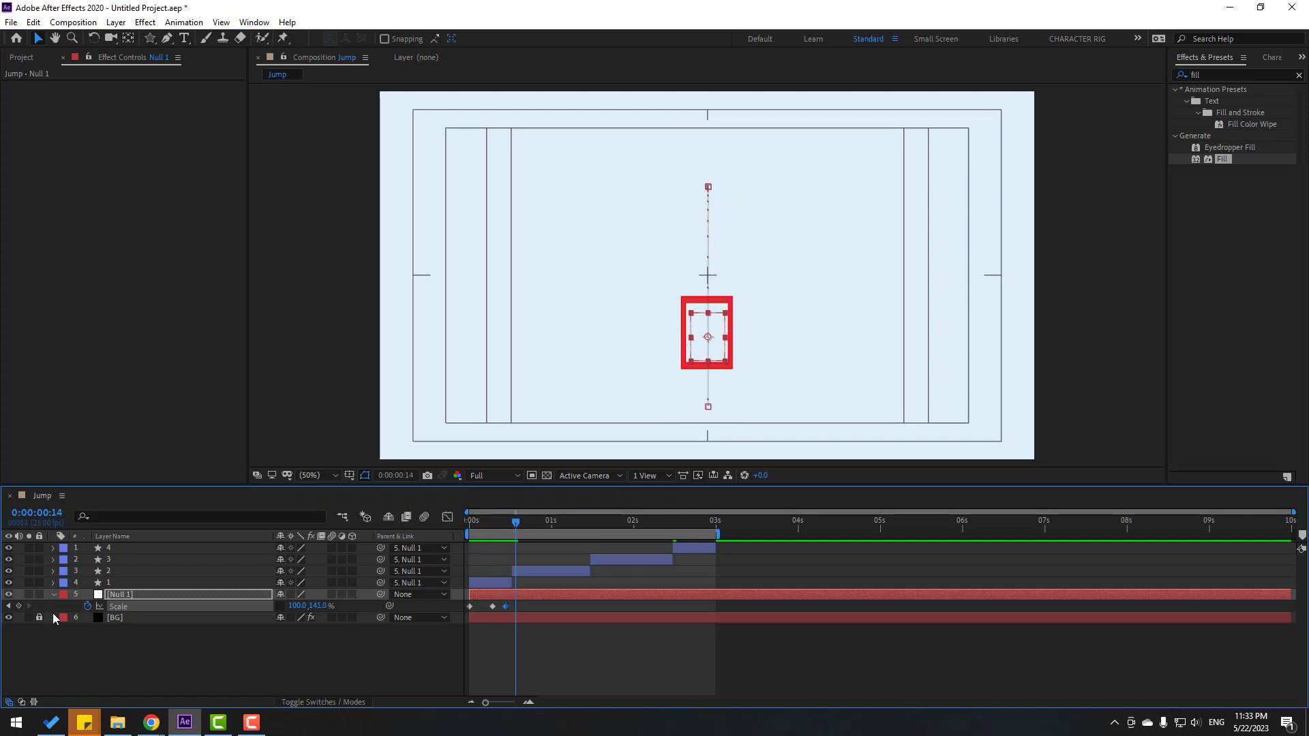
- Squash Null 1 at the landing on frame 13 by setting its Scale to 170, 100%
{"action": "key", "text": "Page_Up"}
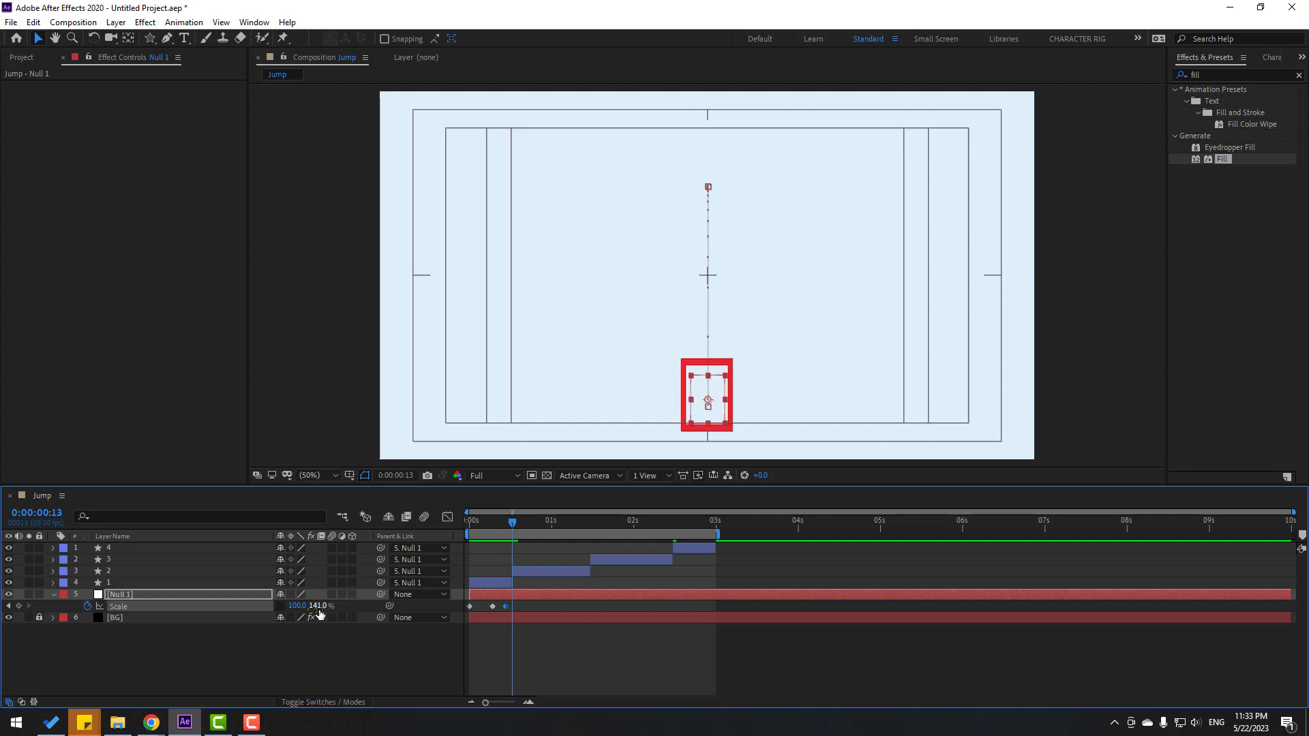
{"action": "mouse_move", "coordinate": [319, 606]}
{"action": "left_mouse_down"}
{"action": "mouse_move", "coordinate": [333, 607]}
{"action": "mouse_move", "coordinate": [305, 606]}
{"action": "mouse_move", "coordinate": [344, 606]}
{"action": "left_mouse_up"}
{"action": "key", "text": "ctrl+z"}
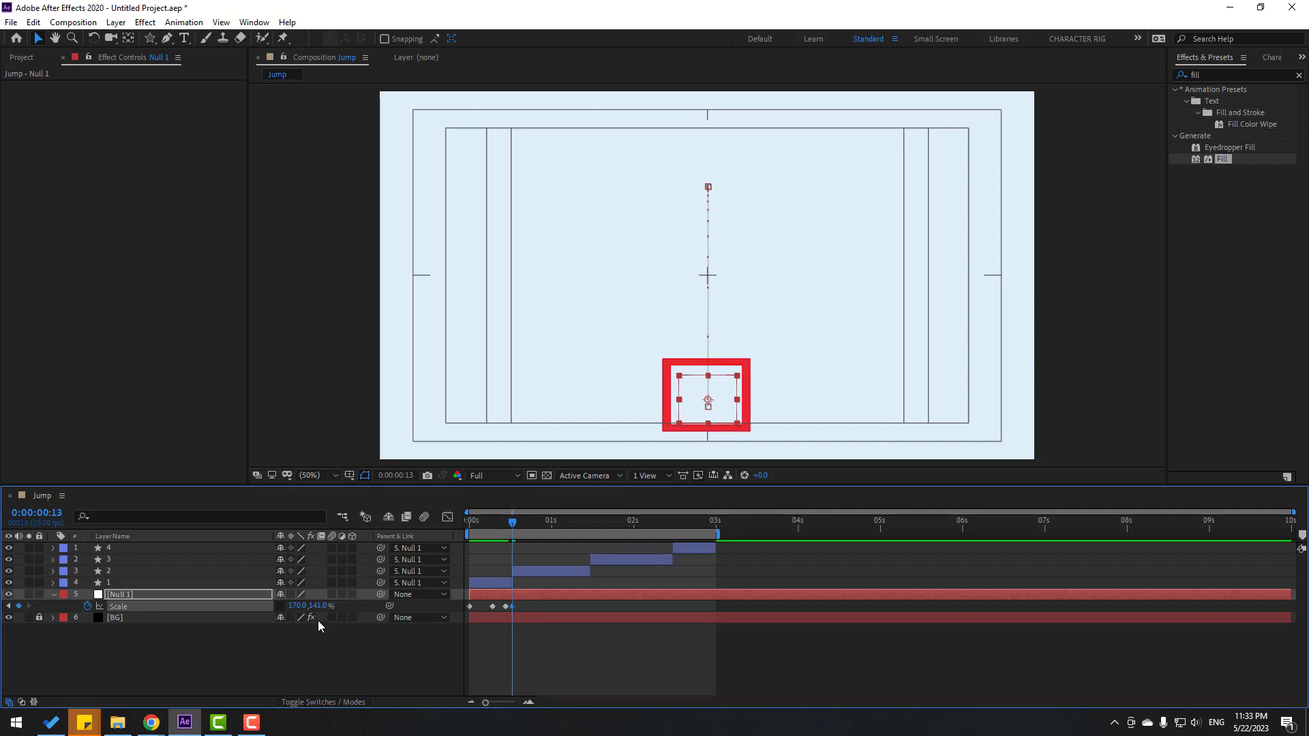
{"action": "type", "text": "0"}
{"action": "key", "text": "Return"}
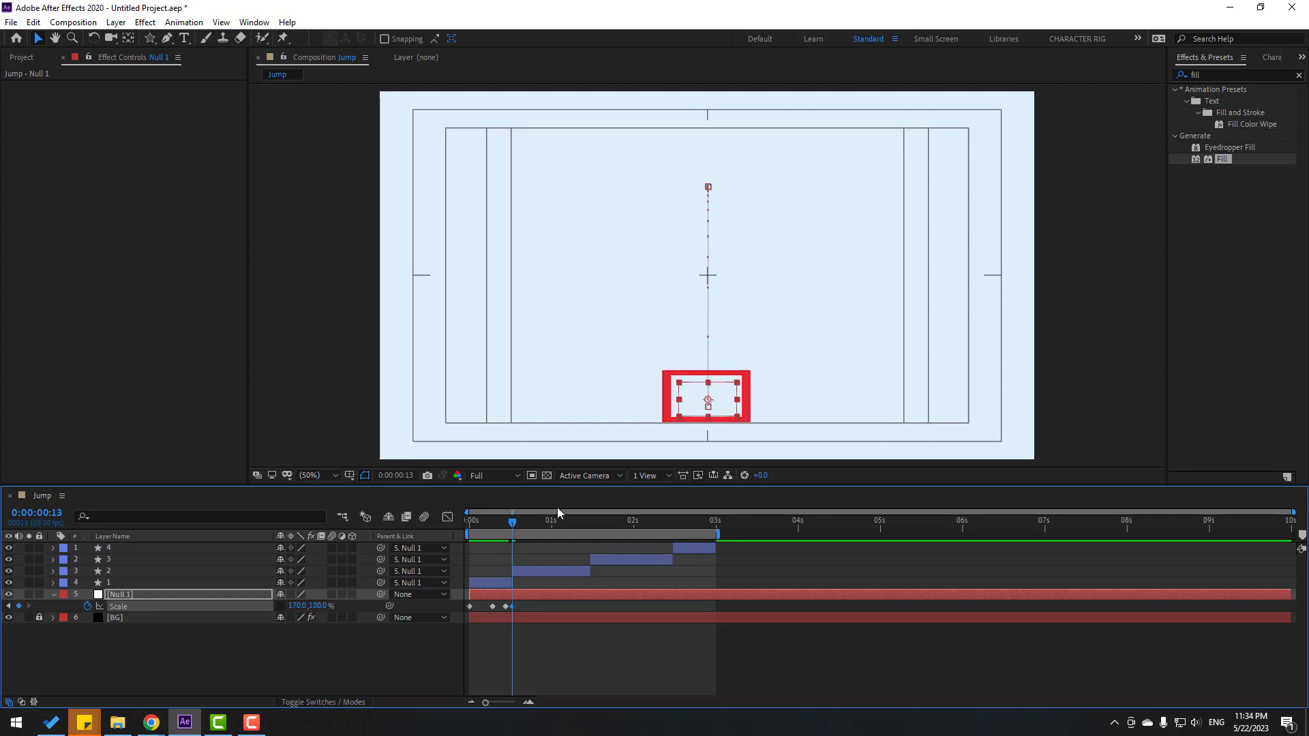
- Key Null 1's Scale back to 100% at frame 15, shift that keyframe to about frame 17 and preview the bounce
{"action": "left_click_drag", "start_coordinate": [487, 514], "coordinate": [515, 521]}
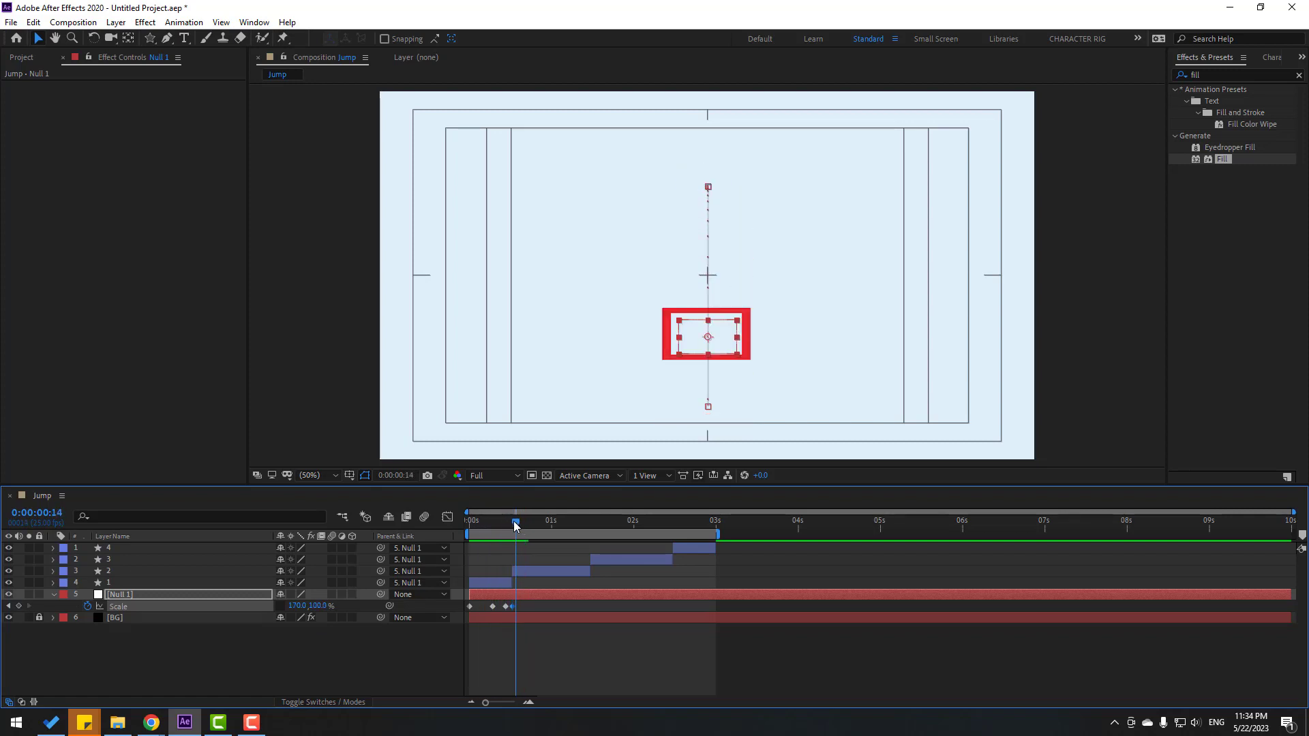
{"action": "key", "text": "Page_Down"}
{"action": "left_click", "coordinate": [298, 606]}
{"action": "type", "text": "100"}
{"action": "key", "text": "Return"}
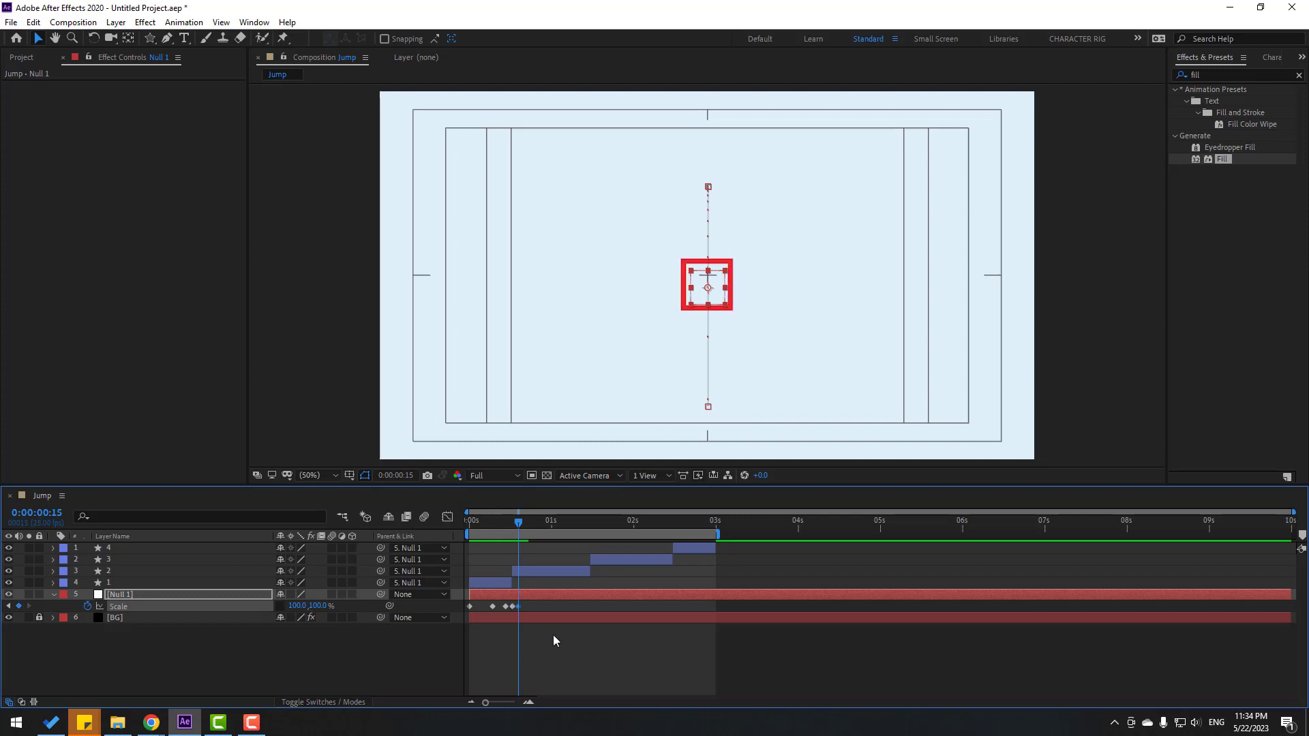
{"action": "left_click_drag", "start_coordinate": [518, 607], "coordinate": [525, 607]}
{"action": "key", "text": "space"}
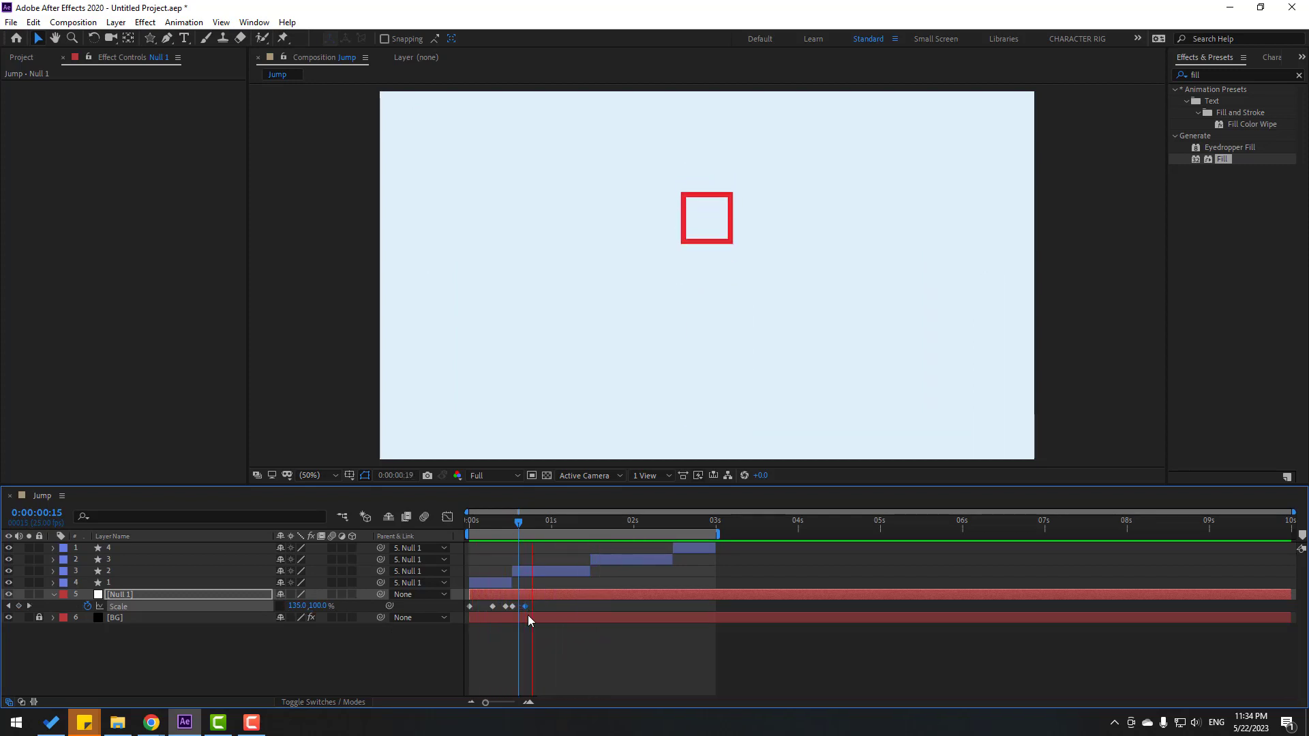
{"action": "key", "text": "space"}
- Apply Easy Ease to all of Null 1's Scale keyframes and preview the smoothed squash and stretch
{"action": "left_click_drag", "start_coordinate": [544, 626], "coordinate": [460, 601]}
{"action": "right_click", "coordinate": [469, 607]}
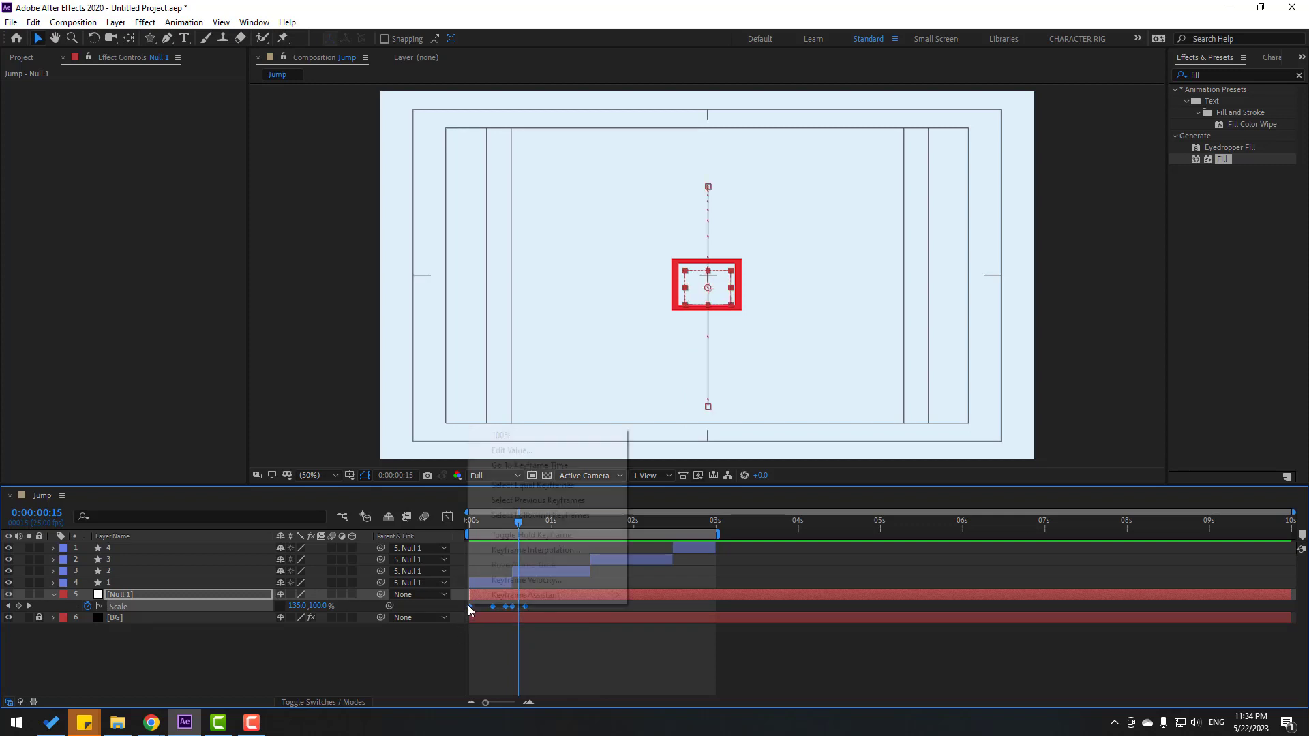
{"action": "mouse_move", "coordinate": [607, 595]}
{"action": "left_click", "coordinate": [695, 508]}
{"action": "key", "text": "space"}
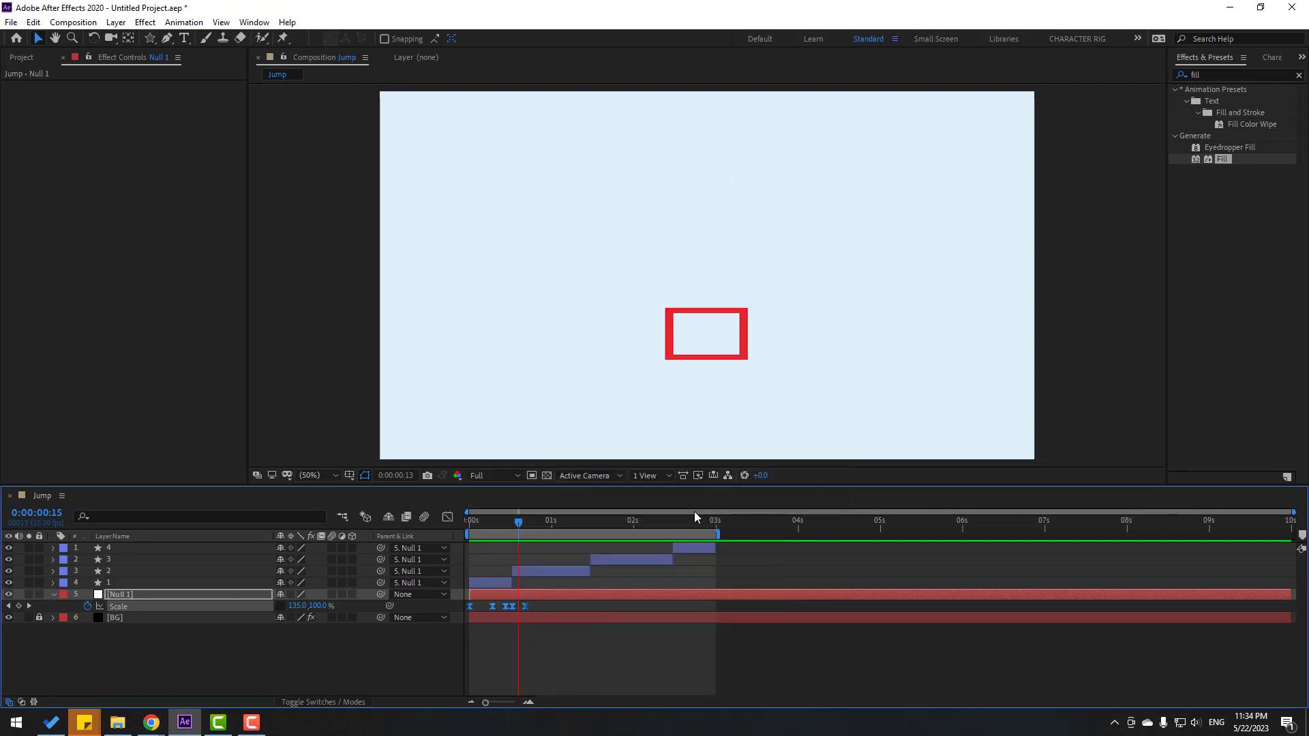
{"action": "key", "text": "space"}
- Copy all of Null 1's Scale keyframes and paste them at 0:00:01:01
{"action": "left_click_drag", "start_coordinate": [518, 522], "coordinate": [551, 524]}
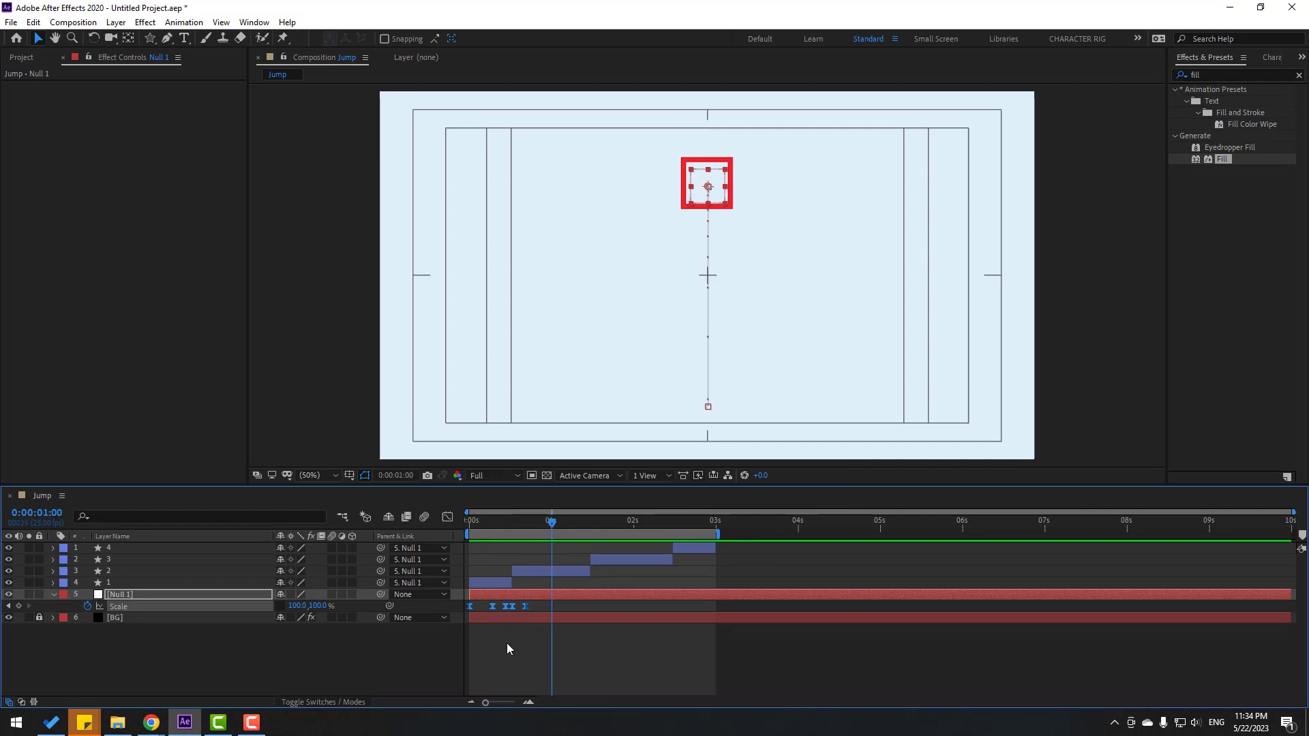
{"action": "left_click", "coordinate": [506, 644]}
{"action": "left_click_drag", "start_coordinate": [545, 606], "coordinate": [427, 625]}
{"action": "left_click_drag", "start_coordinate": [541, 522], "coordinate": [555, 521]}
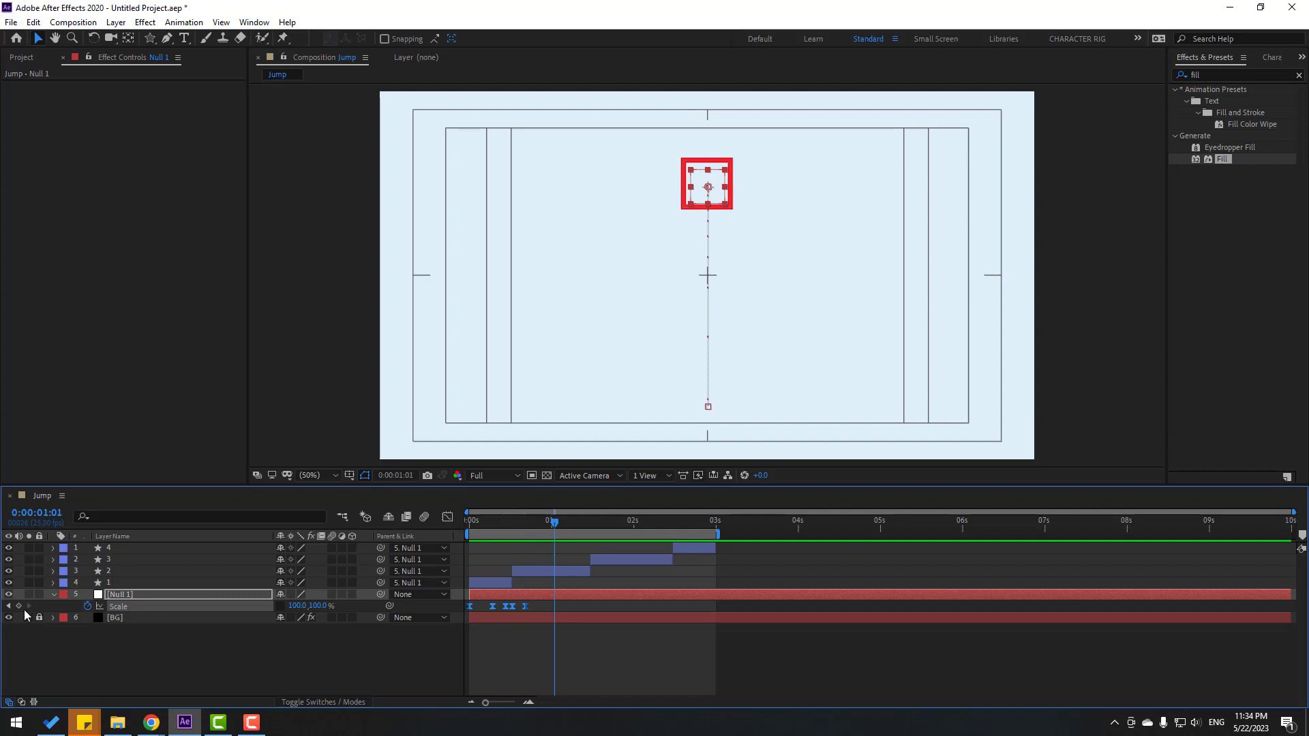
{"action": "key", "text": "ctrl+v"}
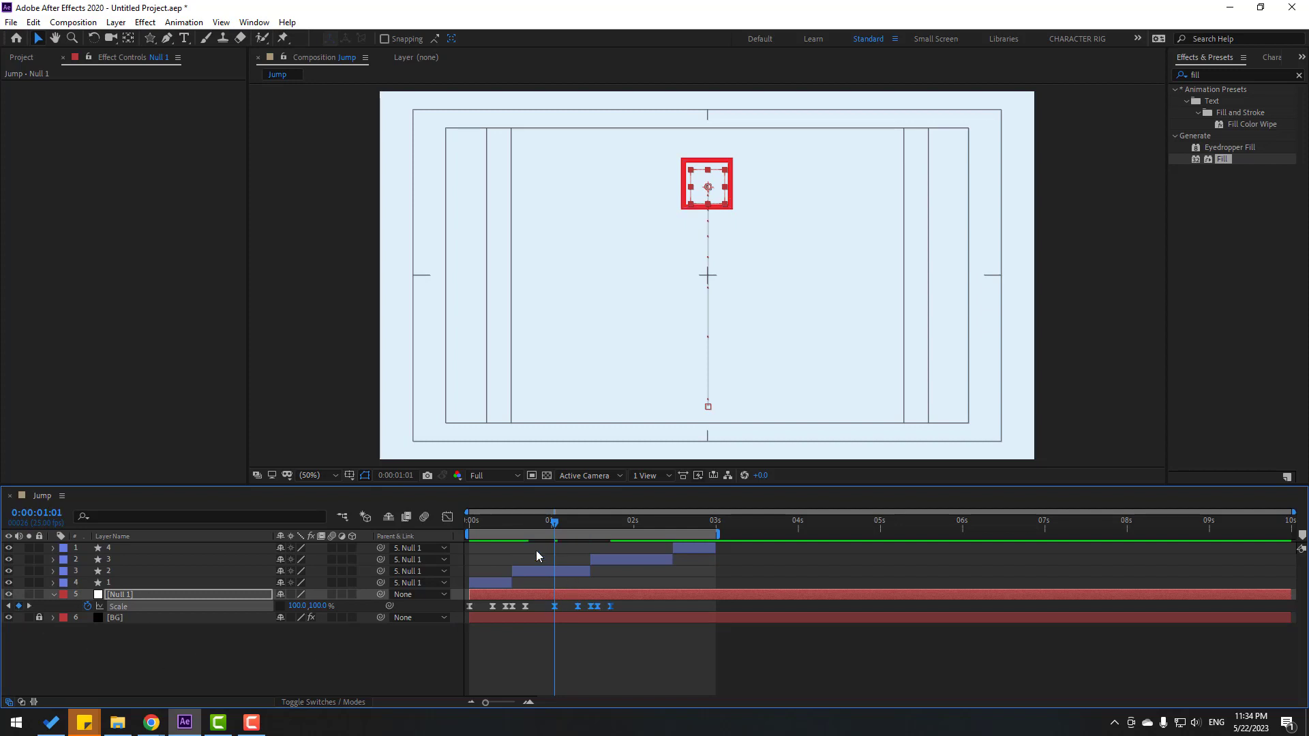
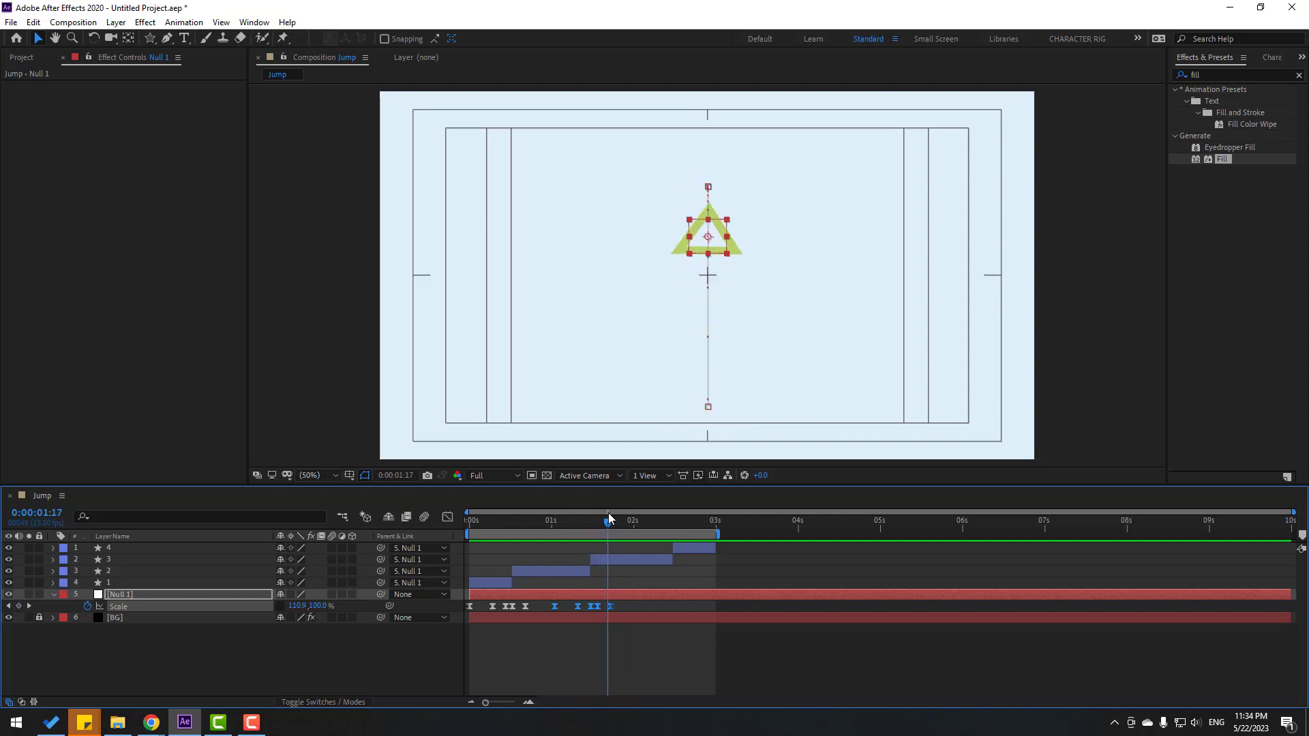
- Paste Null 1's Scale keyframes for the last jump, shift them to end at 0:00:02:18 and preview the bounce
{"action": "key", "text": "ctrl+v"}
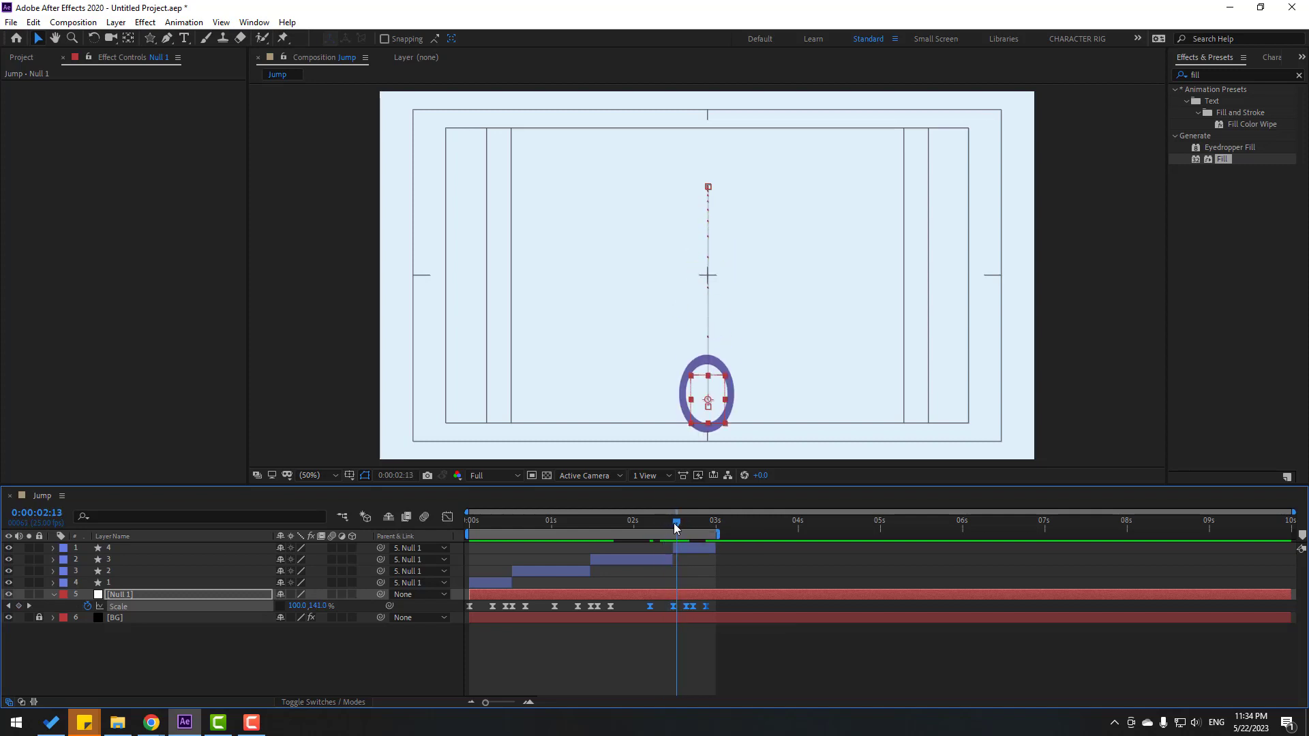
{"action": "left_click_drag", "start_coordinate": [684, 611], "coordinate": [674, 610]}
{"action": "left_click_drag", "start_coordinate": [647, 522], "coordinate": [693, 522]}
{"action": "key", "text": "space"}
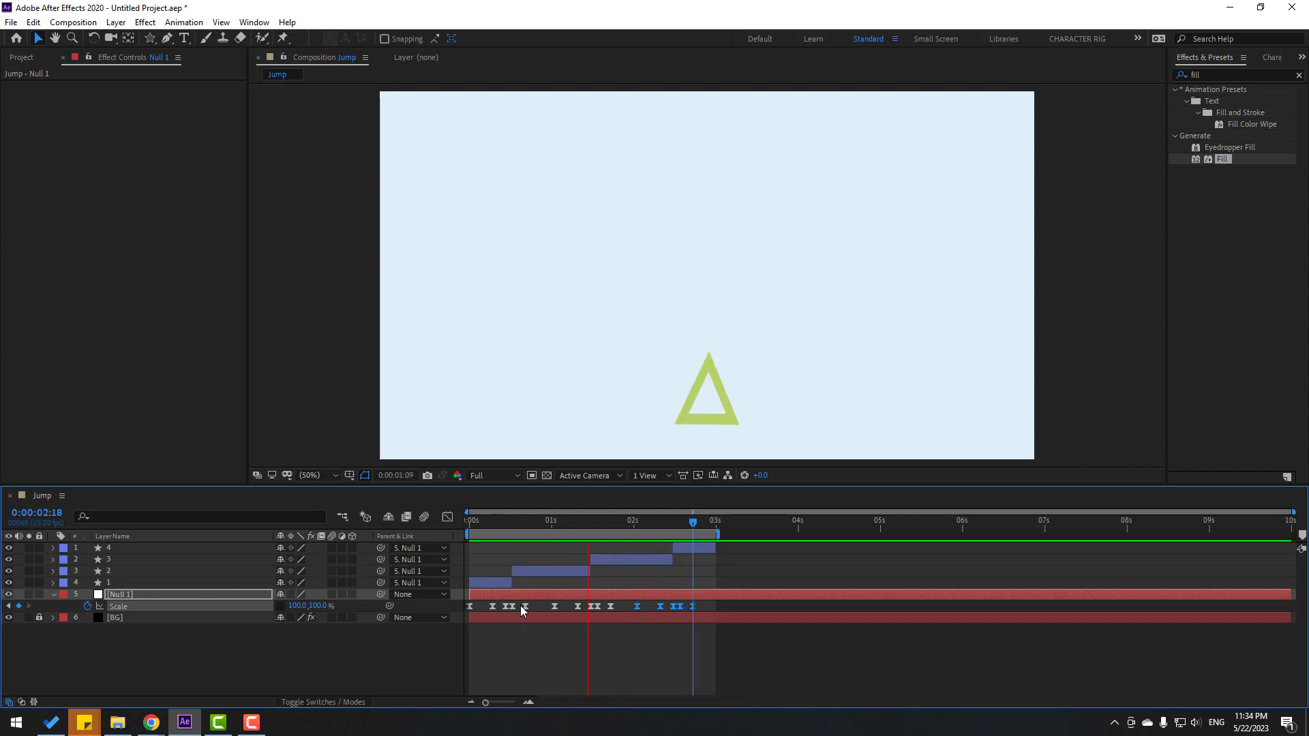
{"action": "key", "text": "space"}
{"action": "left_click", "coordinate": [53, 593]}
{"action": "left_click", "coordinate": [88, 650]}
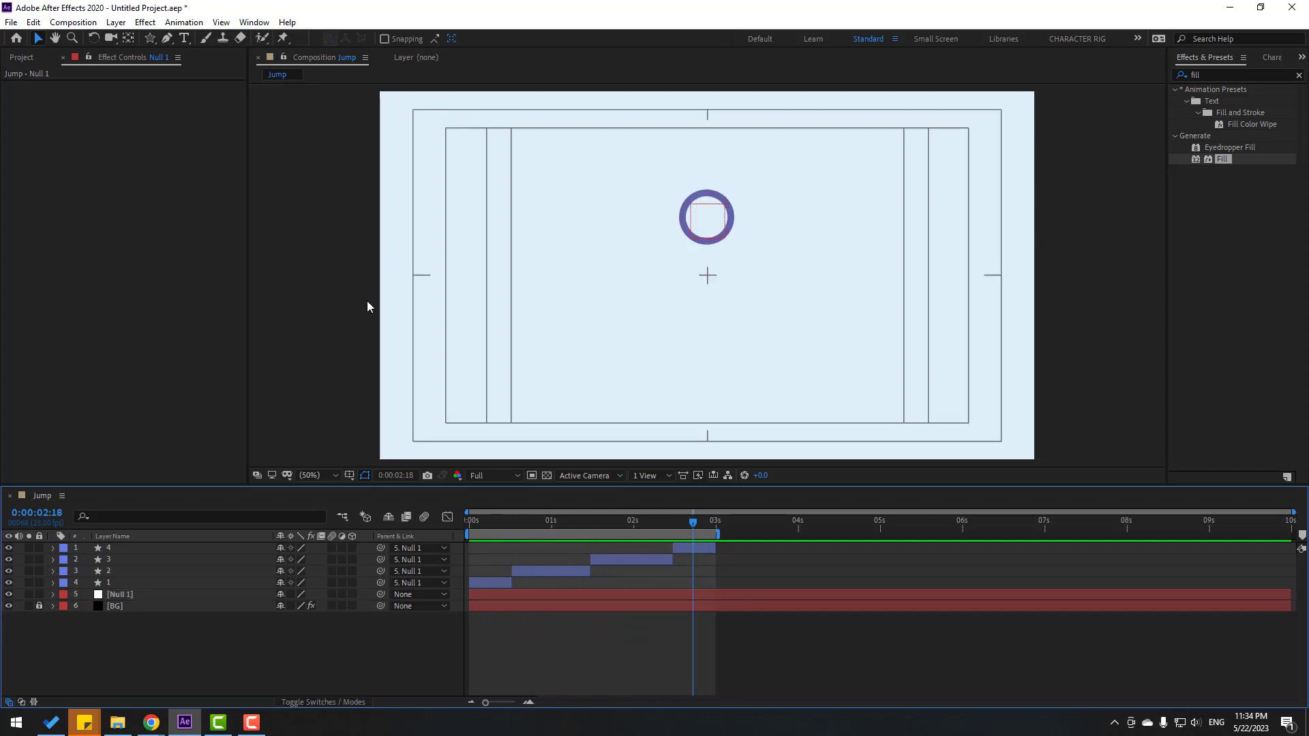
- Draw a straight horizontal line with the Pen tool along the ground at the lower-left corner of the landed square on frame 13
{"action": "left_click", "coordinate": [168, 38]}
{"action": "left_click_drag", "start_coordinate": [570, 522], "coordinate": [513, 523]}
{"action": "left_click_drag", "start_coordinate": [789, 411], "coordinate": [621, 337]}
{"action": "scroll", "coordinate": [848, 319], "scroll_direction": "up", "scroll_amount": 1}
{"action": "scroll", "coordinate": [651, 376], "scroll_direction": "left", "scroll_amount": 3}
{"action": "scroll", "coordinate": [672, 339], "scroll_direction": "down", "scroll_amount": 1}
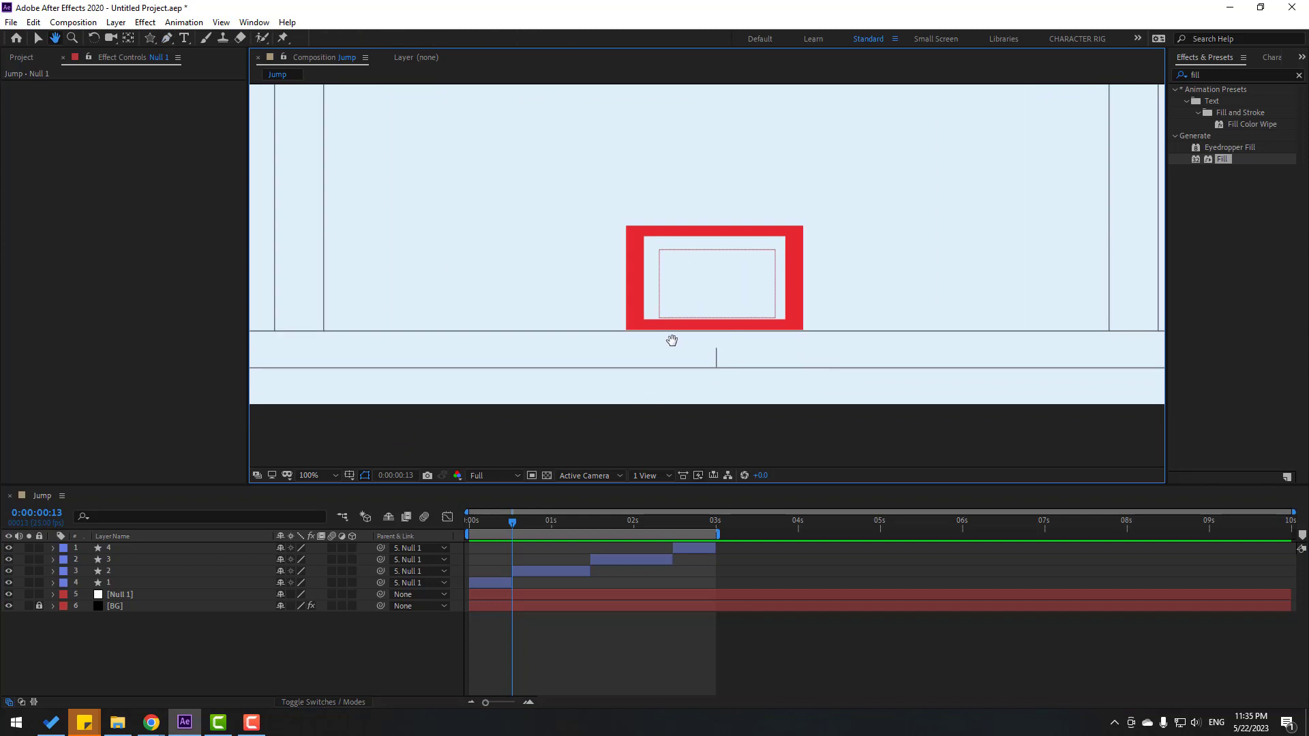
{"action": "left_click", "coordinate": [442, 332]}
{"action": "left_click", "coordinate": [700, 332]}
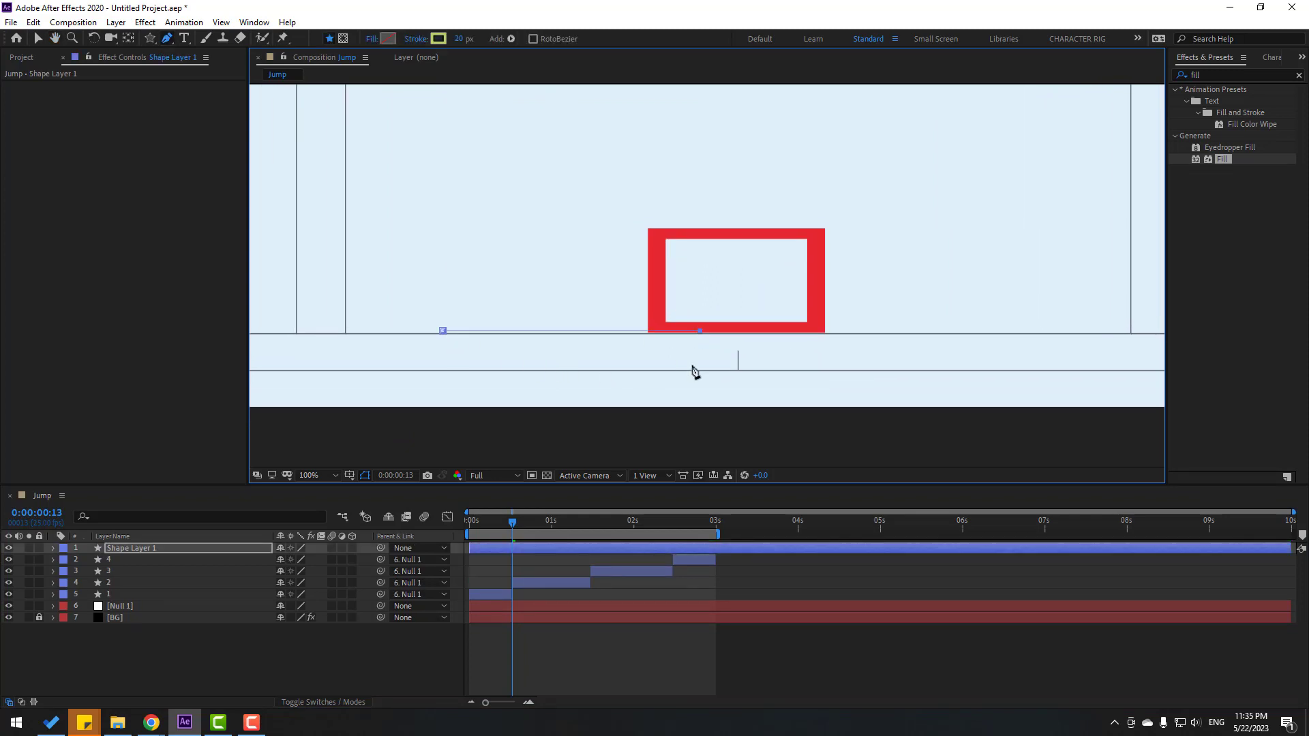
{"action": "left_click", "coordinate": [41, 40]}
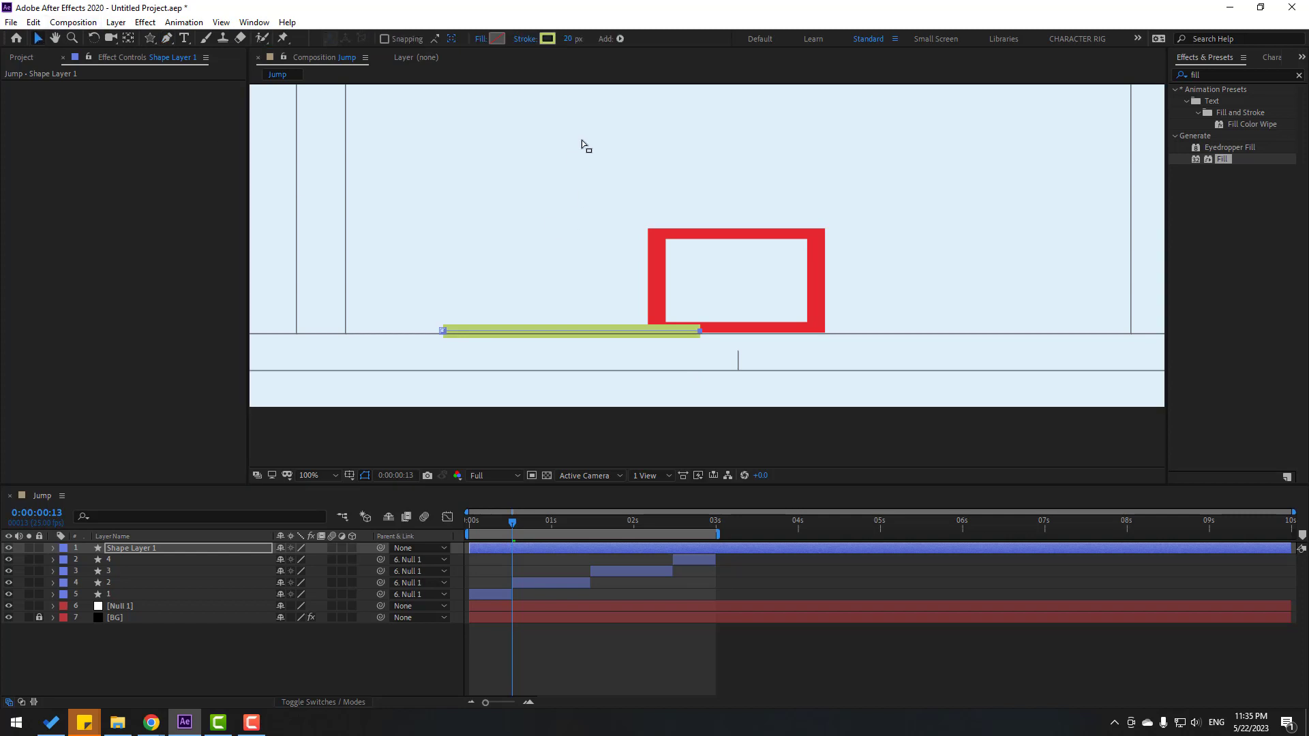
- Change the ground line's stroke colour to a bright orange-yellow
{"action": "left_click", "coordinate": [548, 39]}
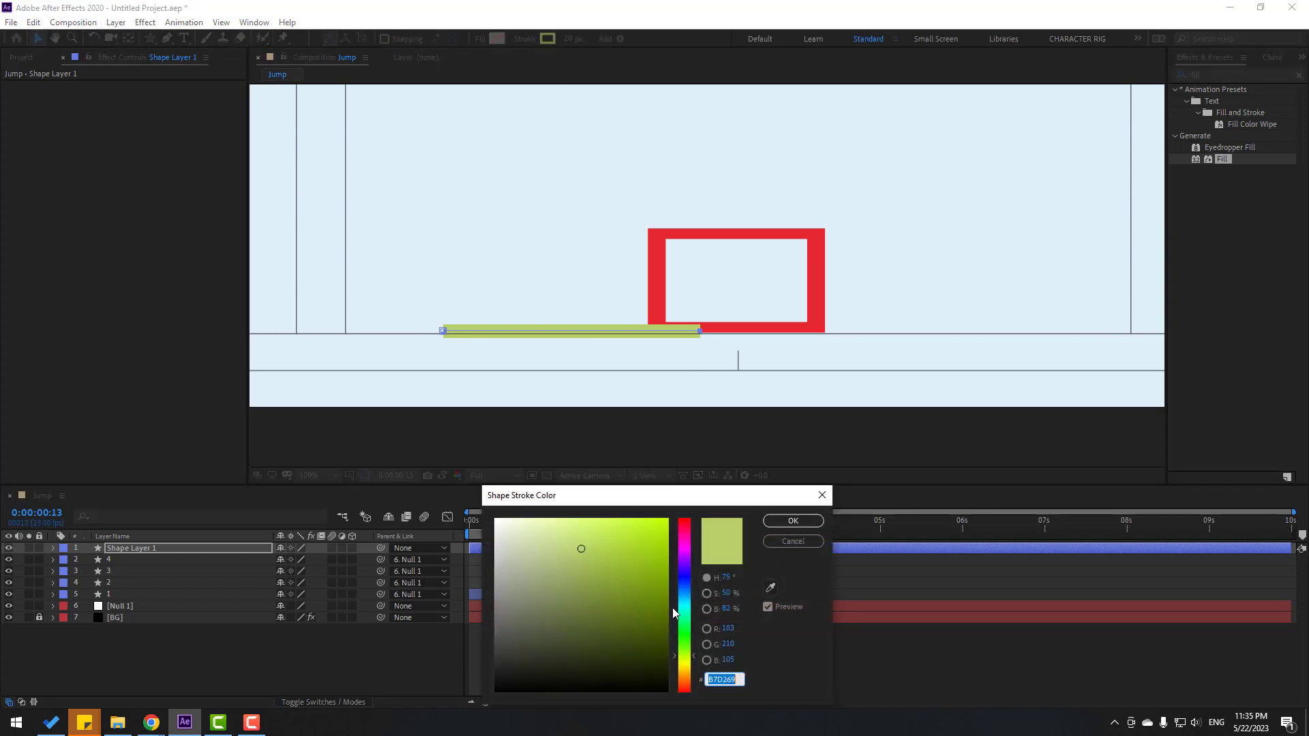
{"action": "left_click_drag", "start_coordinate": [685, 666], "coordinate": [685, 674]}
{"action": "mouse_move", "coordinate": [653, 543]}
{"action": "left_mouse_down"}
{"action": "mouse_move", "coordinate": [641, 515]}
{"action": "mouse_move", "coordinate": [599, 520]}
{"action": "mouse_move", "coordinate": [630, 516]}
{"action": "left_mouse_up"}
{"action": "left_click", "coordinate": [789, 521]}
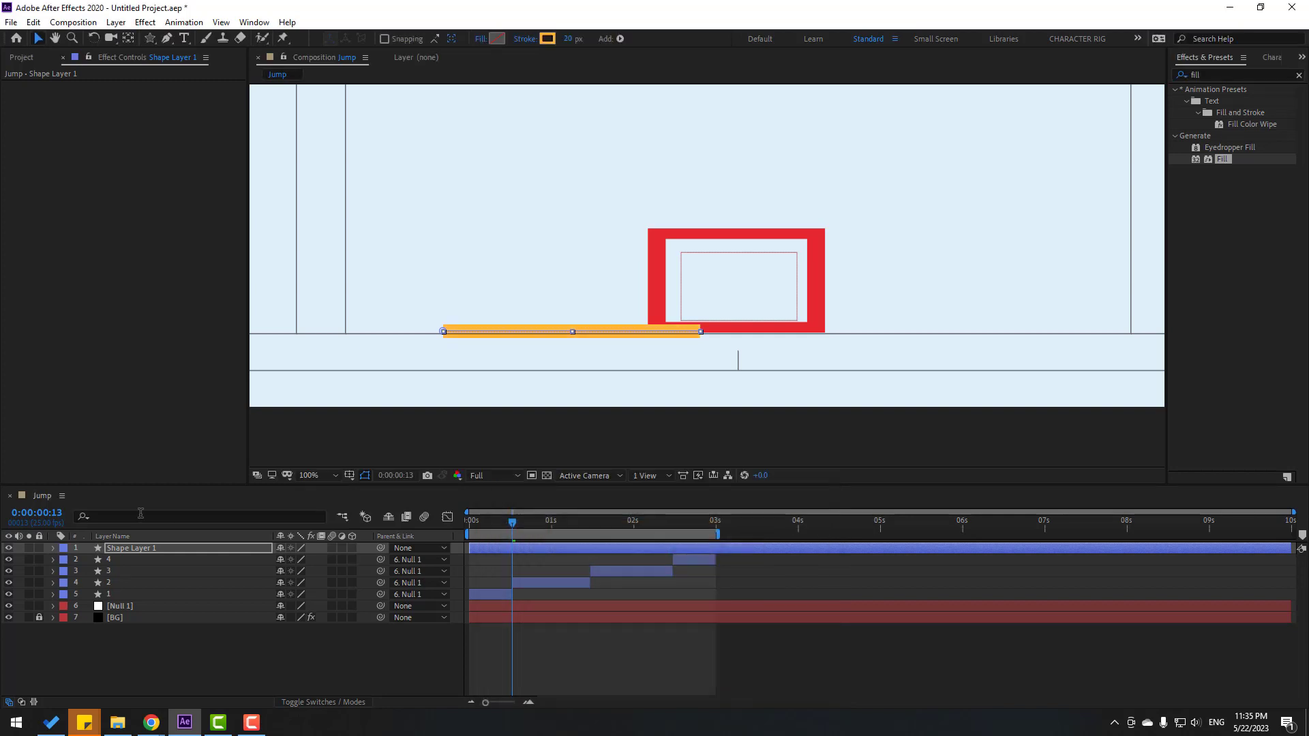
- Set the Line Cap of Shape Layer 1's stroke to Round Cap
{"action": "left_click", "coordinate": [51, 548]}
{"action": "left_click", "coordinate": [64, 560]}
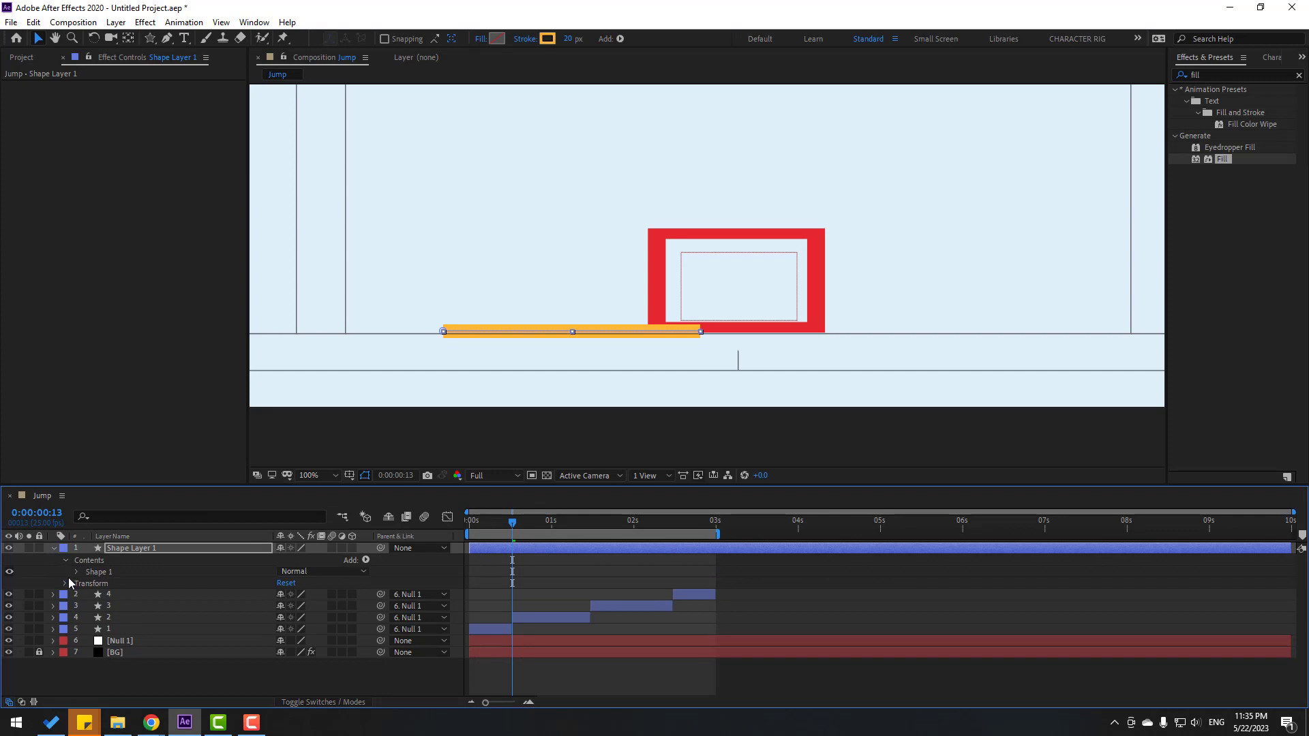
{"action": "left_click", "coordinate": [76, 573]}
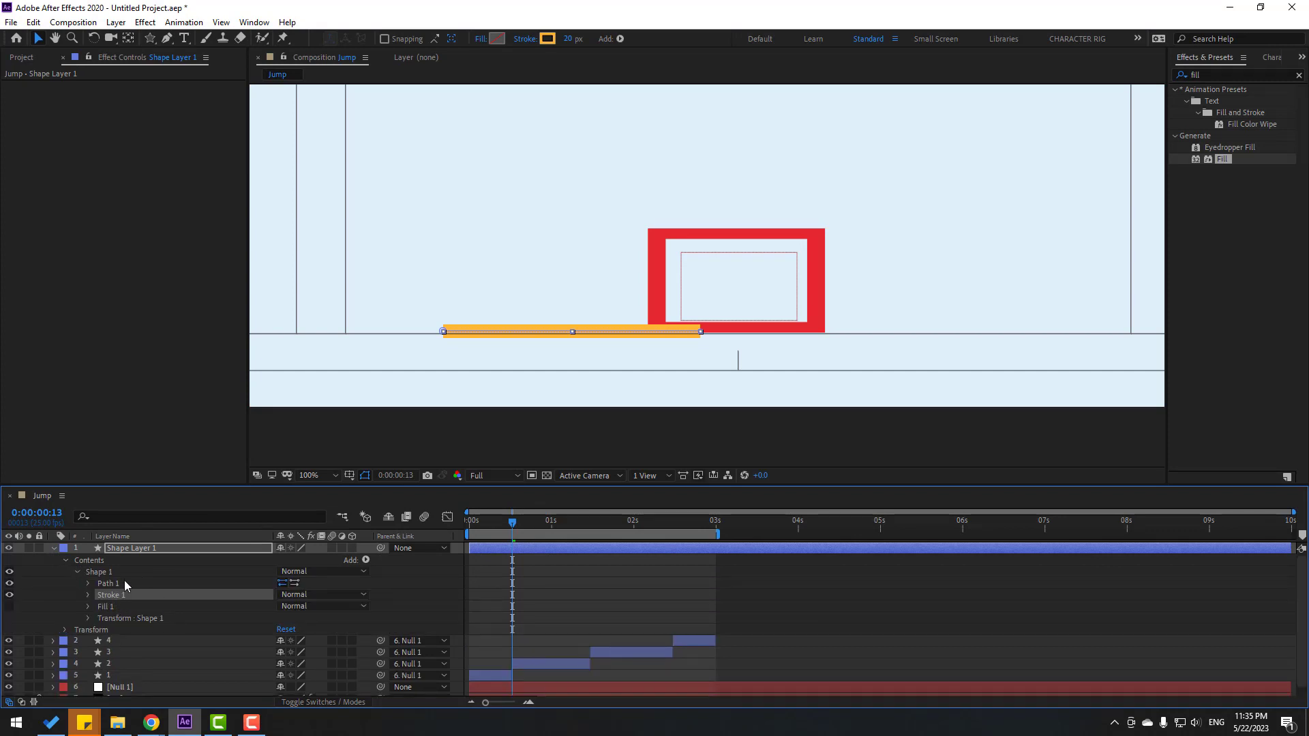
{"action": "left_click", "coordinate": [87, 595]}
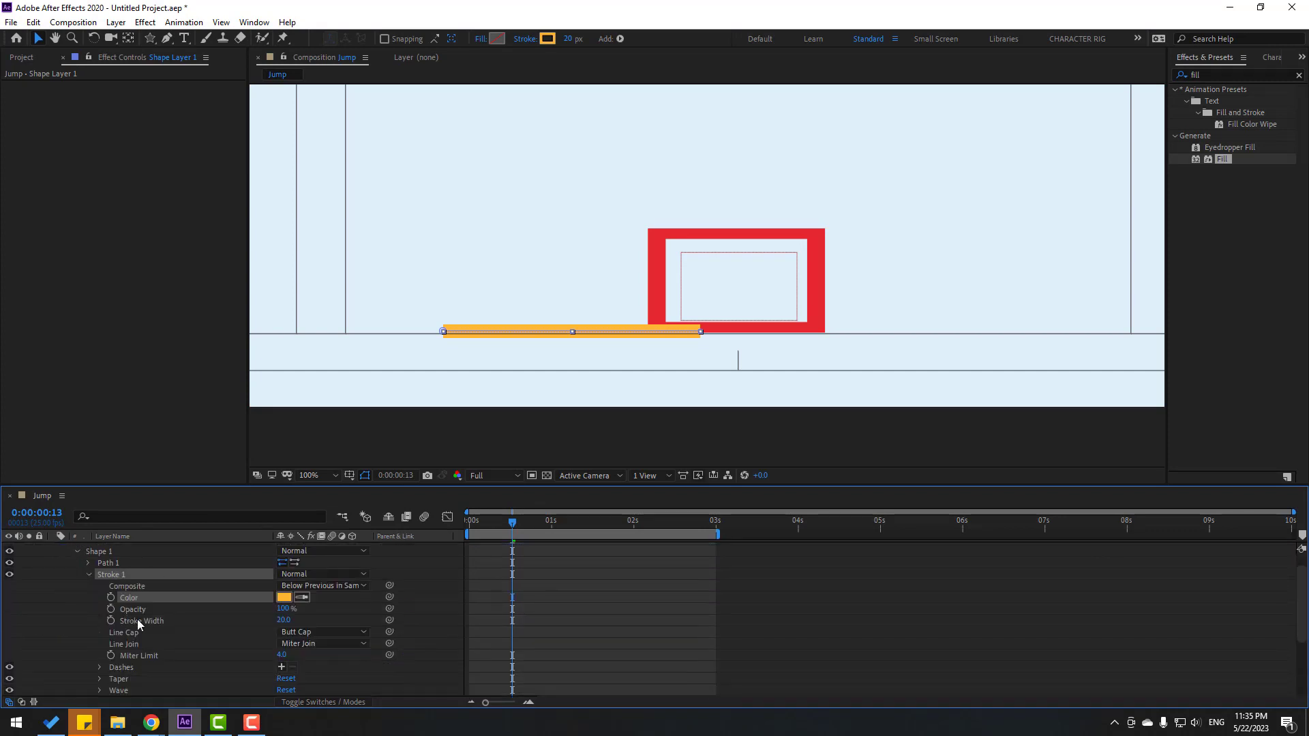
{"action": "left_click", "coordinate": [321, 634]}
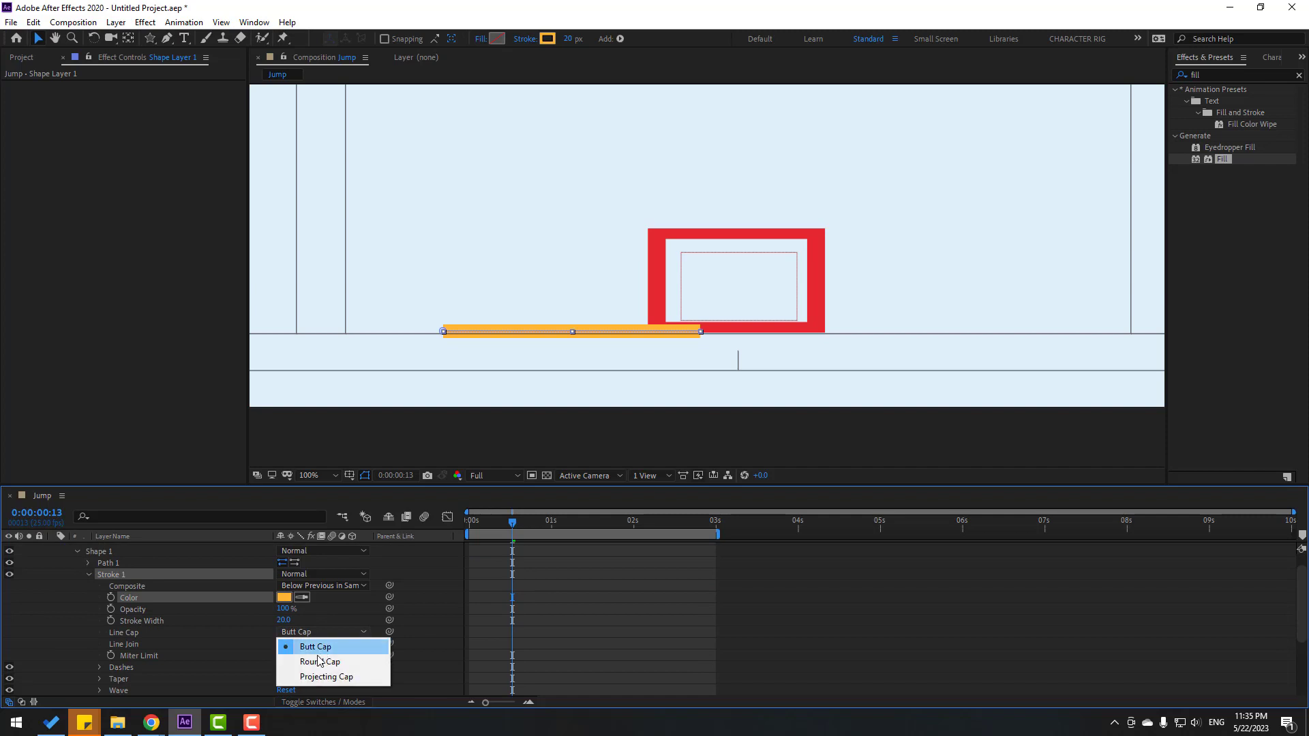
{"action": "left_click", "coordinate": [315, 660]}
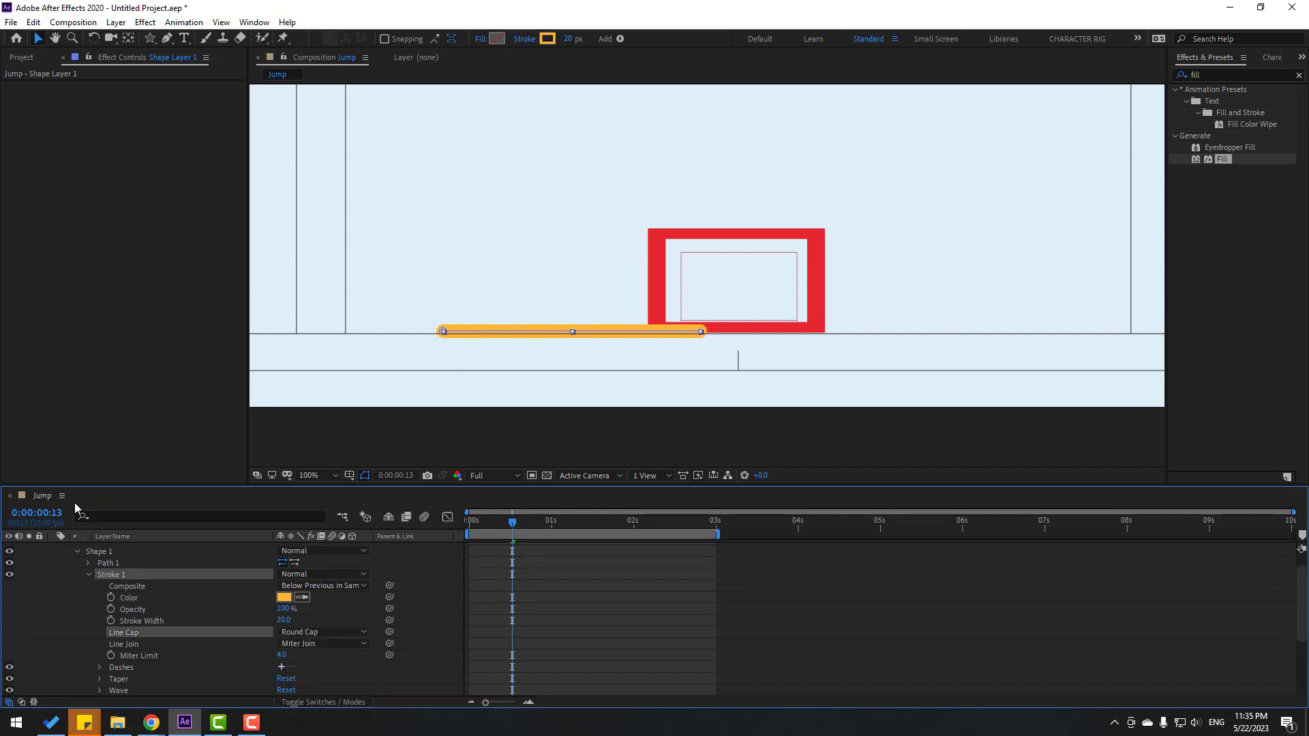
{"action": "scroll", "coordinate": [72, 616], "scroll_direction": "up", "scroll_amount": 1}
{"action": "left_click", "coordinate": [52, 549]}
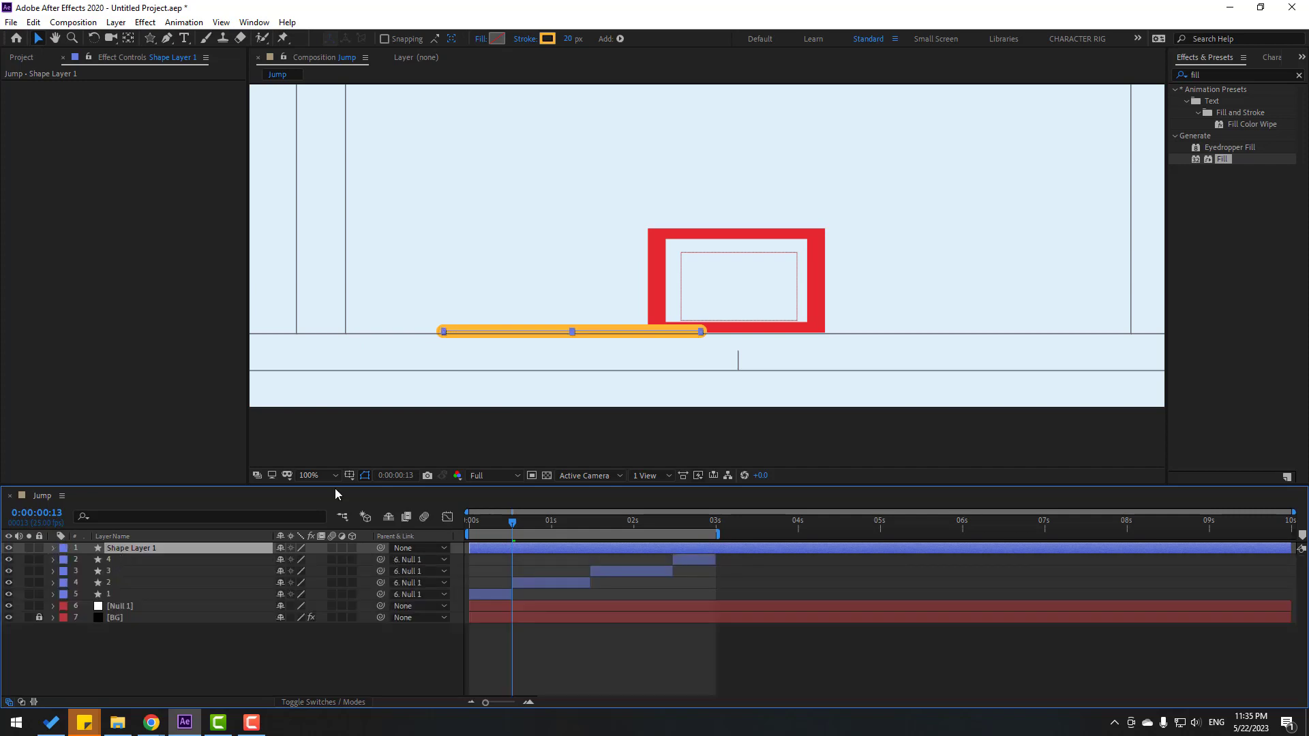
- Add Trim Paths to Shape Layer 1 and reveal its properties
{"action": "left_click", "coordinate": [616, 38]}
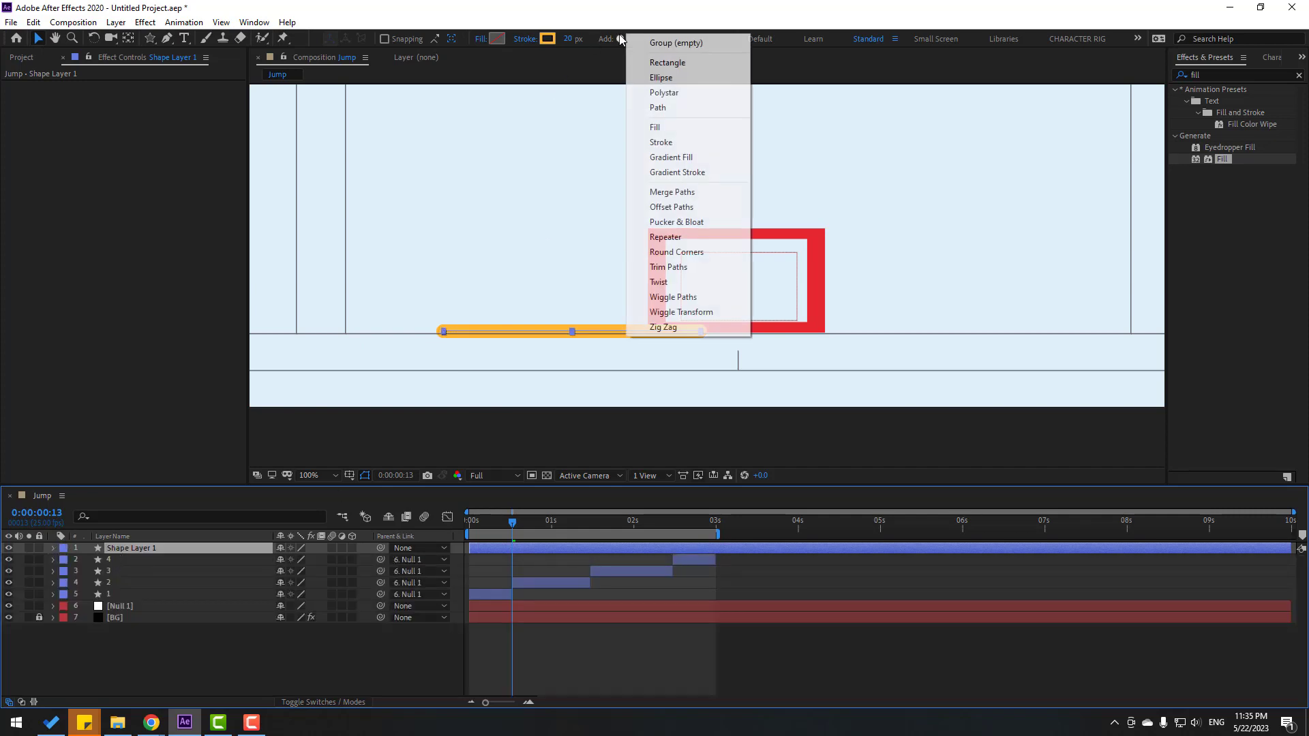
{"action": "left_click", "coordinate": [677, 268]}
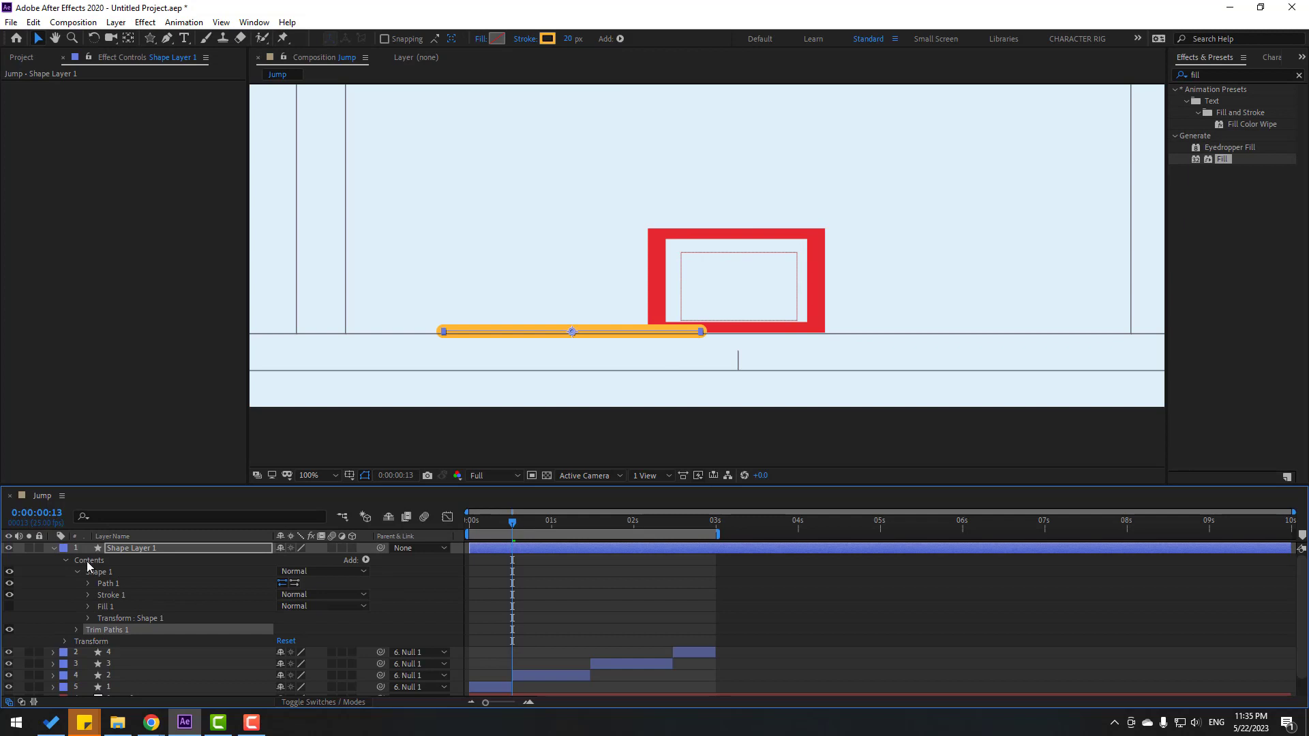
{"action": "left_click", "coordinate": [77, 630]}
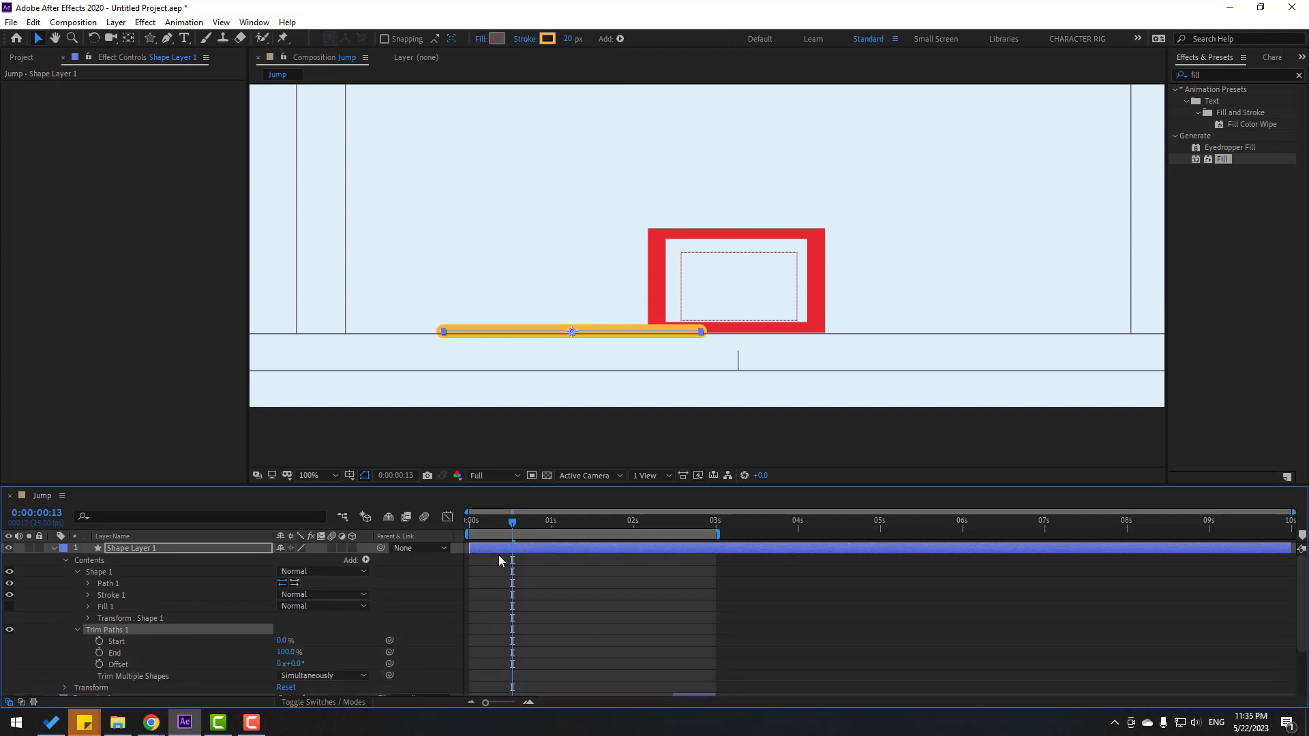
- Animate the Trim Paths Start from 100% at frame 0 to 0% at frame 12
{"action": "left_click_drag", "start_coordinate": [502, 522], "coordinate": [455, 535]}
{"action": "scroll", "coordinate": [250, 625], "scroll_direction": "down", "scroll_amount": 2}
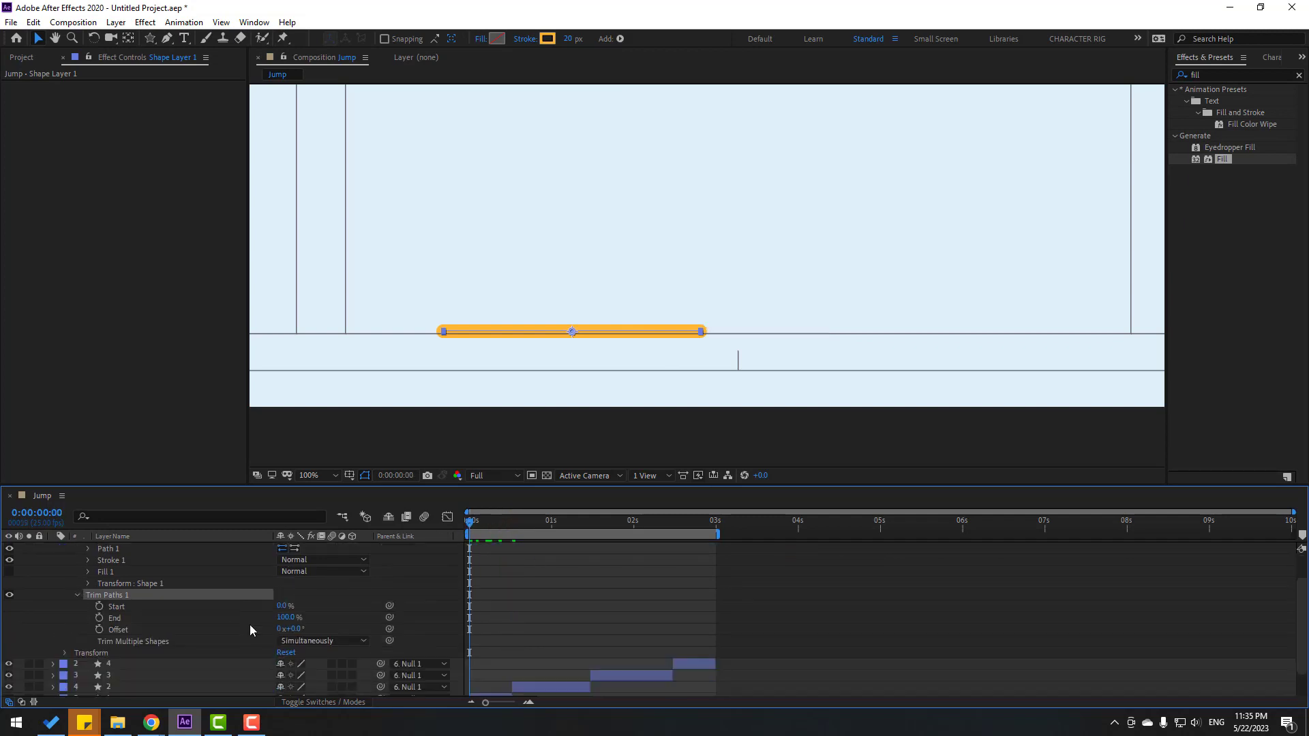
{"action": "left_click_drag", "start_coordinate": [280, 609], "coordinate": [353, 602]}
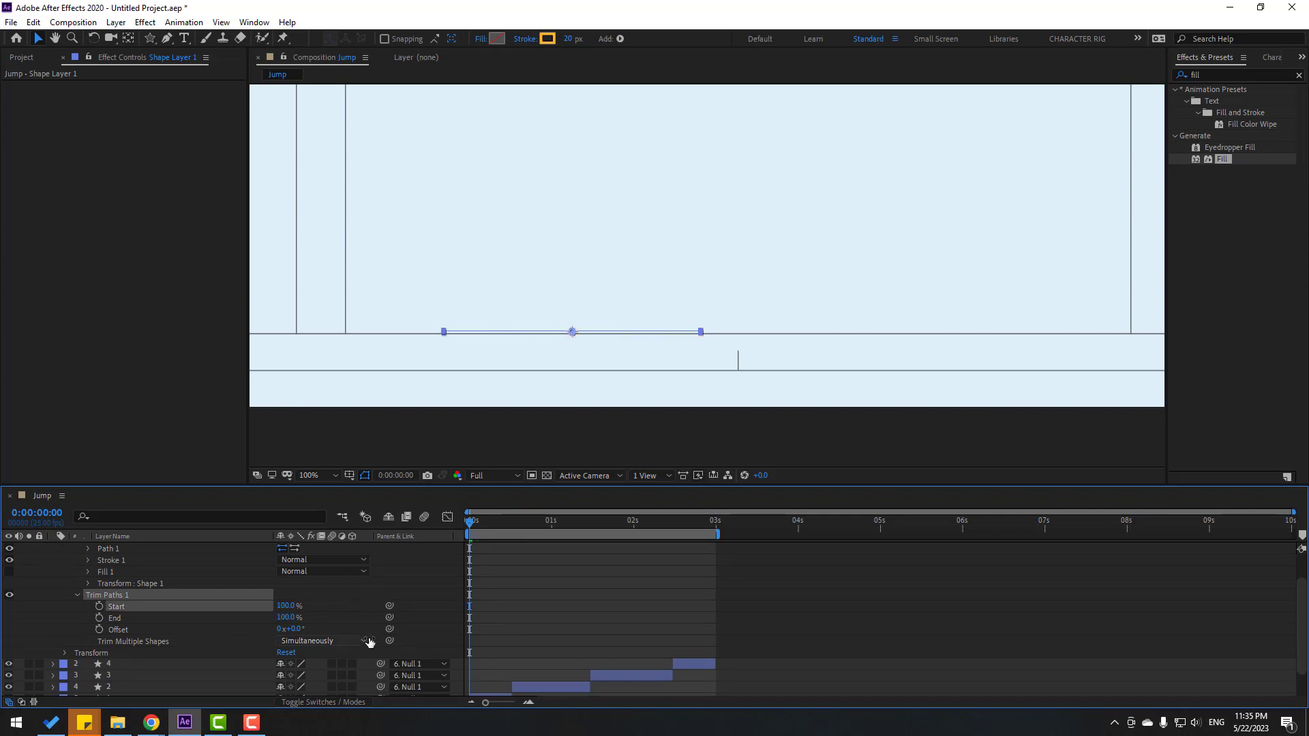
{"action": "left_click", "coordinate": [371, 607]}
{"action": "left_click", "coordinate": [99, 606]}
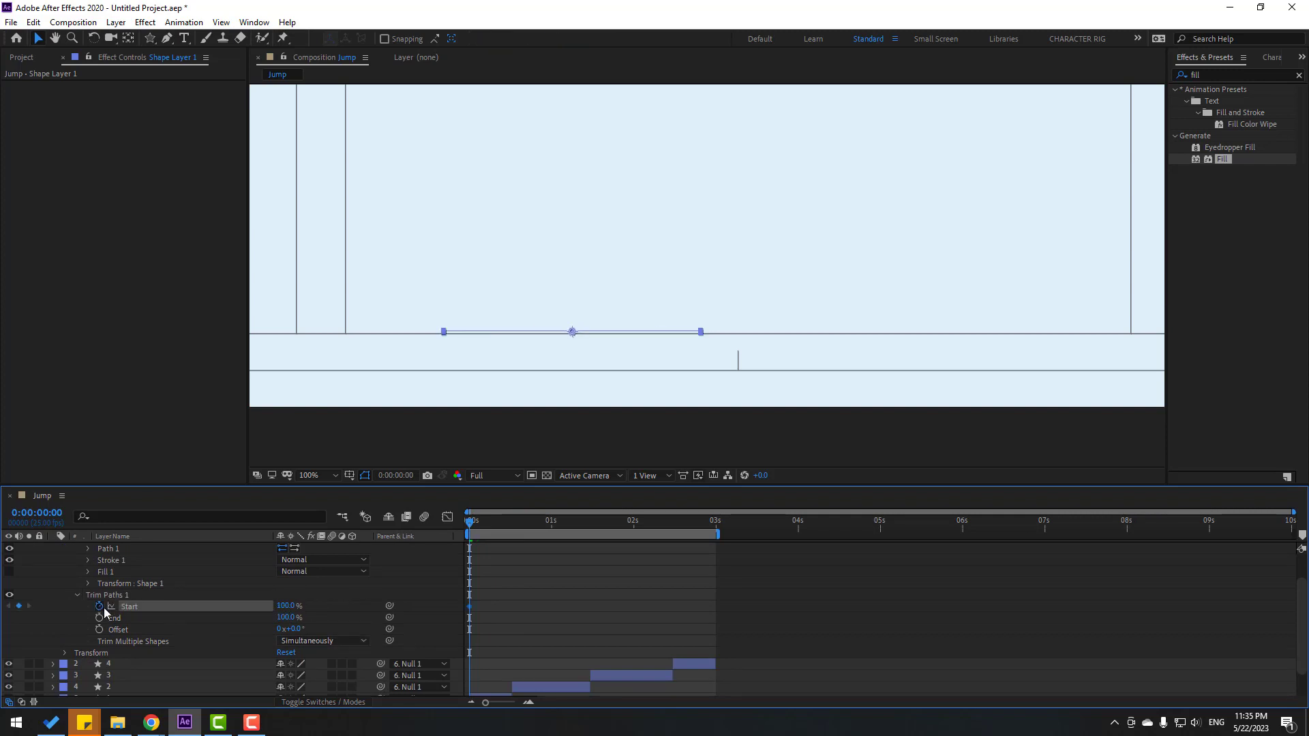
{"action": "key", "text": "space"}
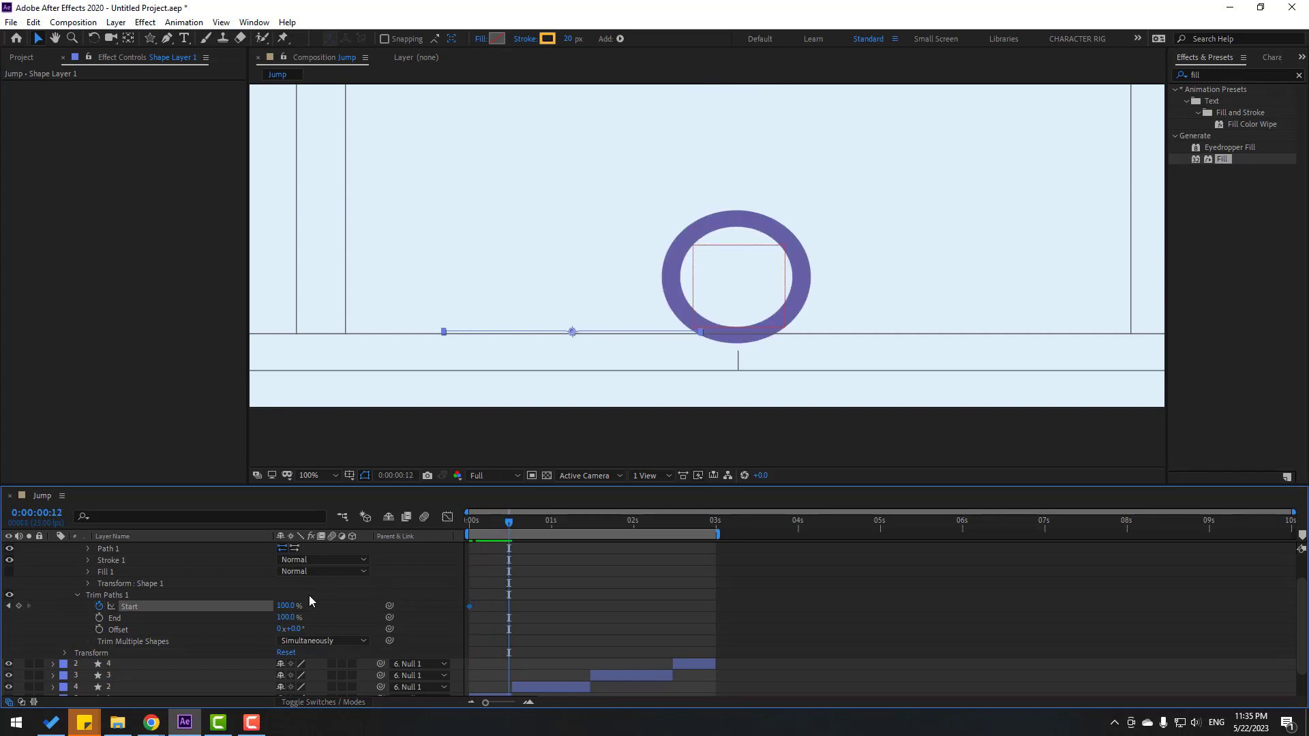
{"action": "left_click_drag", "start_coordinate": [286, 606], "coordinate": [205, 602]}
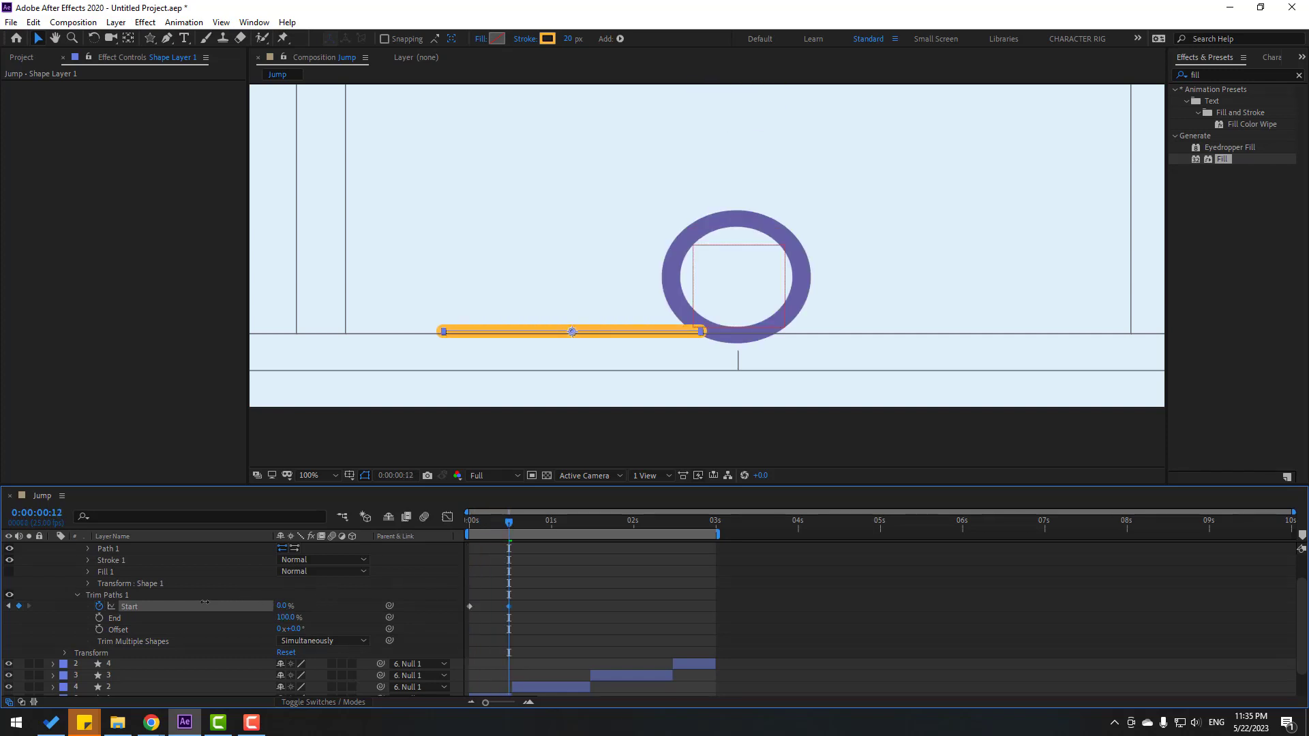
- Animate the Trim Paths End from 100% at about frame 6 to 0% at frame 15
{"action": "mouse_move", "coordinate": [486, 522]}
{"action": "left_mouse_down"}
{"action": "mouse_move", "coordinate": [465, 521]}
{"action": "mouse_move", "coordinate": [520, 523]}
{"action": "left_mouse_up"}
{"action": "left_click", "coordinate": [100, 617]}
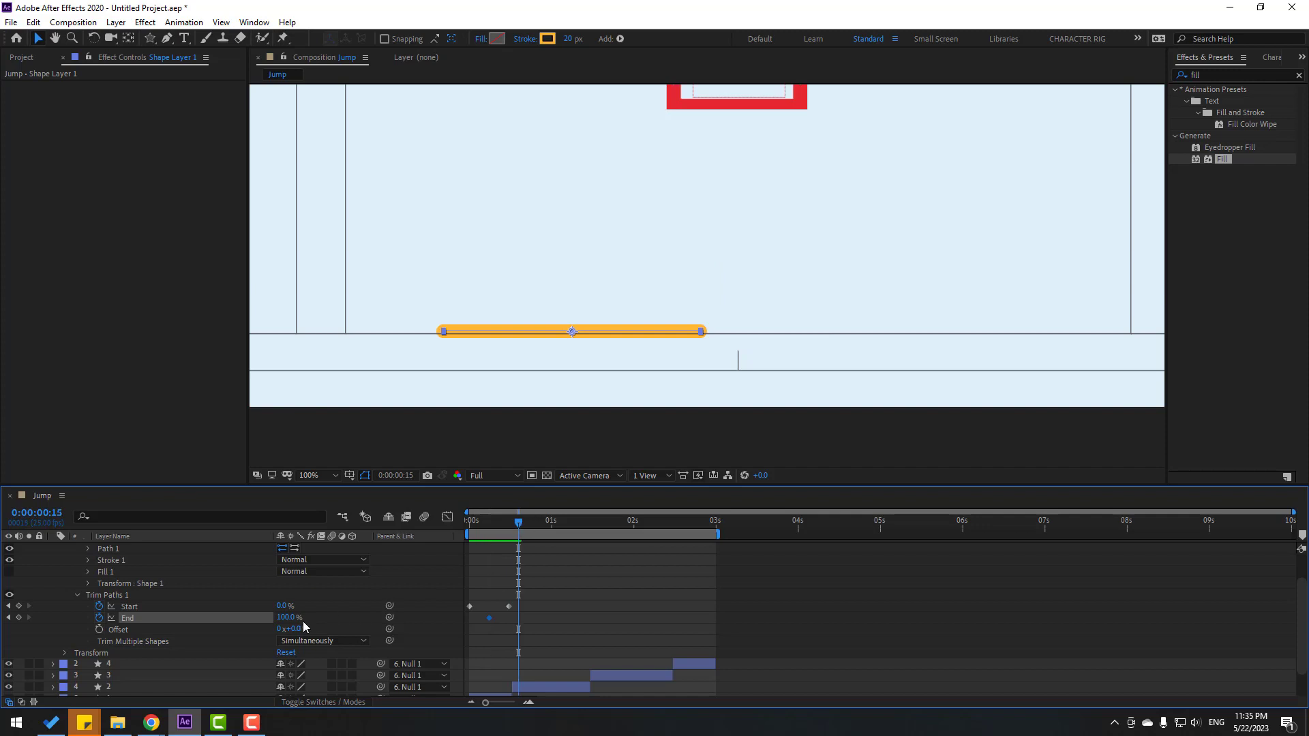
{"action": "type", "text": "0"}
{"action": "key", "text": "Return"}
- Apply Easy Ease to all of the Trim Paths Start and End keyframes and preview the line animation
{"action": "left_click_drag", "start_coordinate": [577, 587], "coordinate": [442, 630]}
{"action": "right_click", "coordinate": [470, 604]}
{"action": "mouse_move", "coordinate": [600, 594]}
{"action": "left_click", "coordinate": [654, 505]}
{"action": "left_click", "coordinate": [555, 604]}
{"action": "key", "text": "space"}
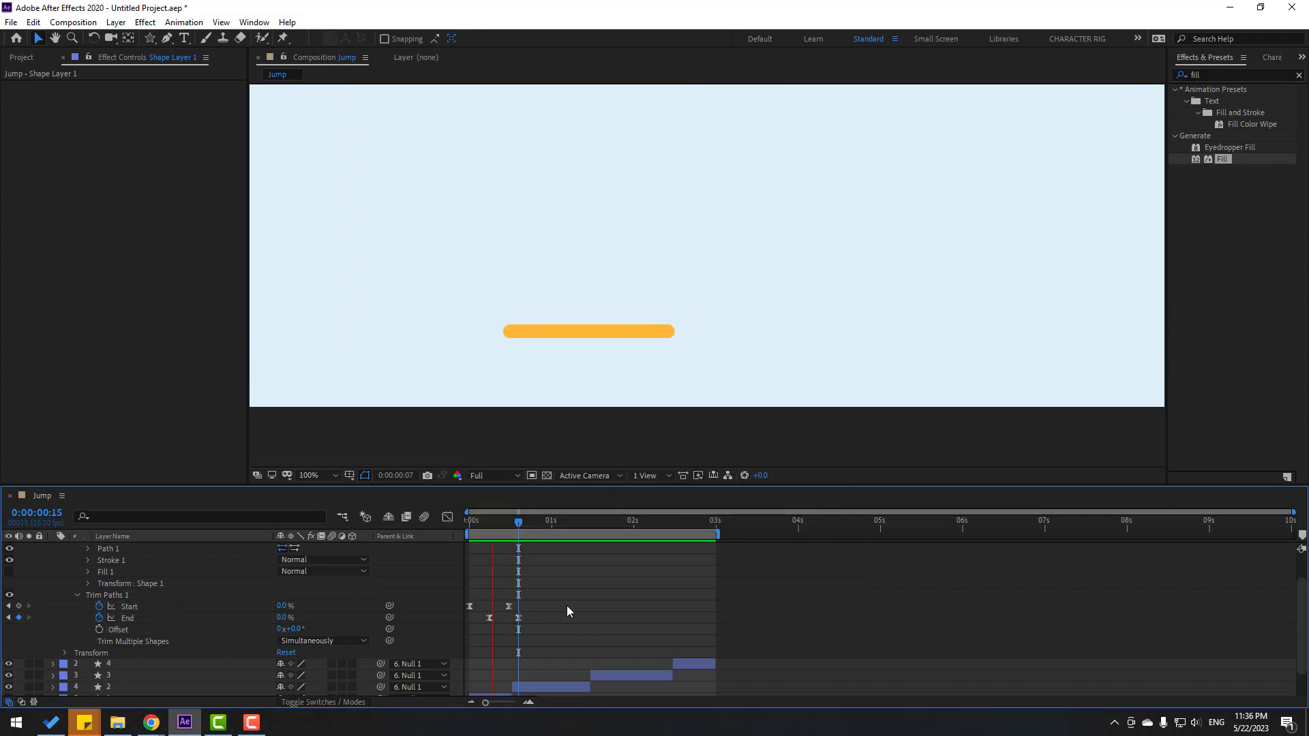
{"action": "key", "text": "space"}
- Compress the Start and End keyframes proportionally so the last one falls on frame 8, and preview the faster line
{"action": "left_click_drag", "start_coordinate": [498, 523], "coordinate": [474, 523]}
{"action": "left_click", "coordinate": [488, 619]}
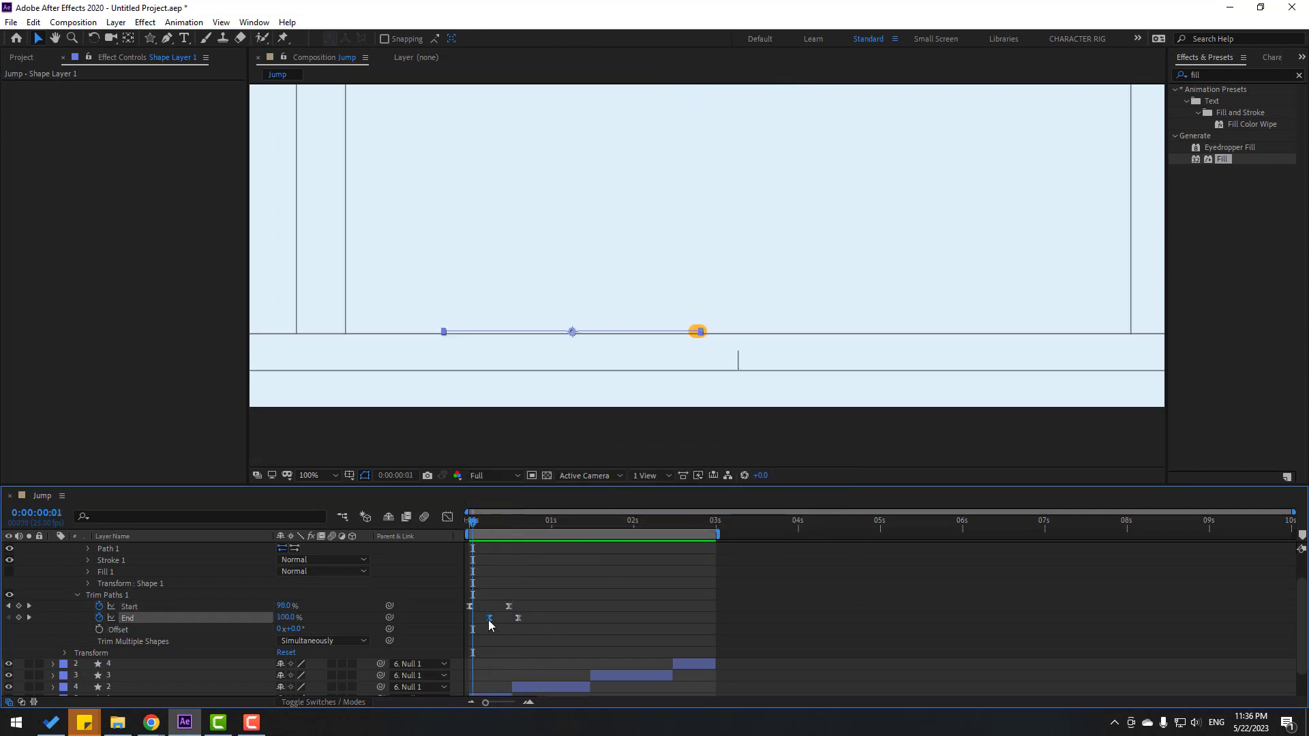
{"action": "left_click", "coordinate": [509, 604]}
{"action": "mouse_move", "coordinate": [517, 618]}
{"action": "left_mouse_down"}
{"action": "mouse_move", "coordinate": [483, 620]}
{"action": "mouse_move", "coordinate": [559, 591]}
{"action": "mouse_move", "coordinate": [447, 623]}
{"action": "mouse_move", "coordinate": [496, 618]}
{"action": "left_mouse_up"}
{"action": "key", "text": "space"}
{"action": "key", "text": "space"}
{"action": "scroll", "coordinate": [690, 420], "scroll_direction": "down", "scroll_amount": 4}
{"action": "key", "text": "space"}
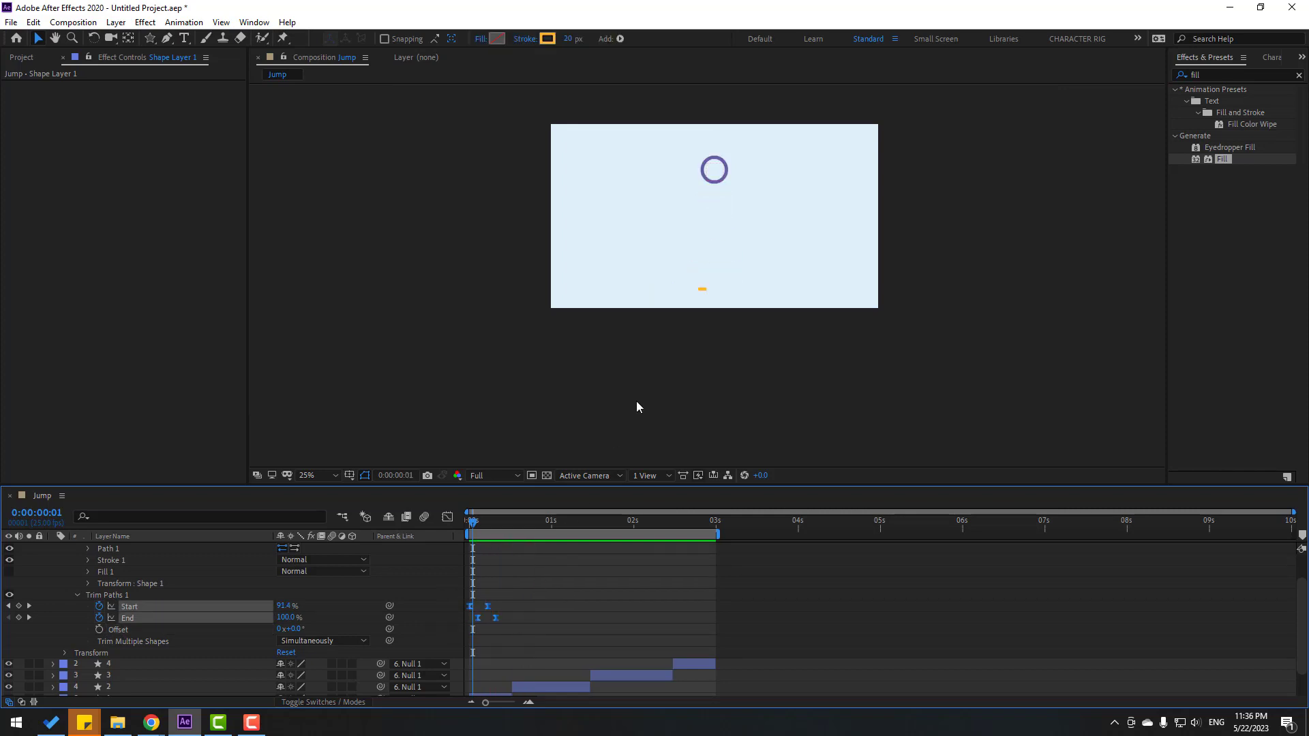
{"action": "scroll", "coordinate": [636, 401], "scroll_direction": "up", "scroll_amount": 2}
{"action": "key", "text": "space"}
- Split Shape Layer 1 at frame 8, remove the part after the split and collapse the layer
{"action": "left_click_drag", "start_coordinate": [472, 523], "coordinate": [496, 521]}
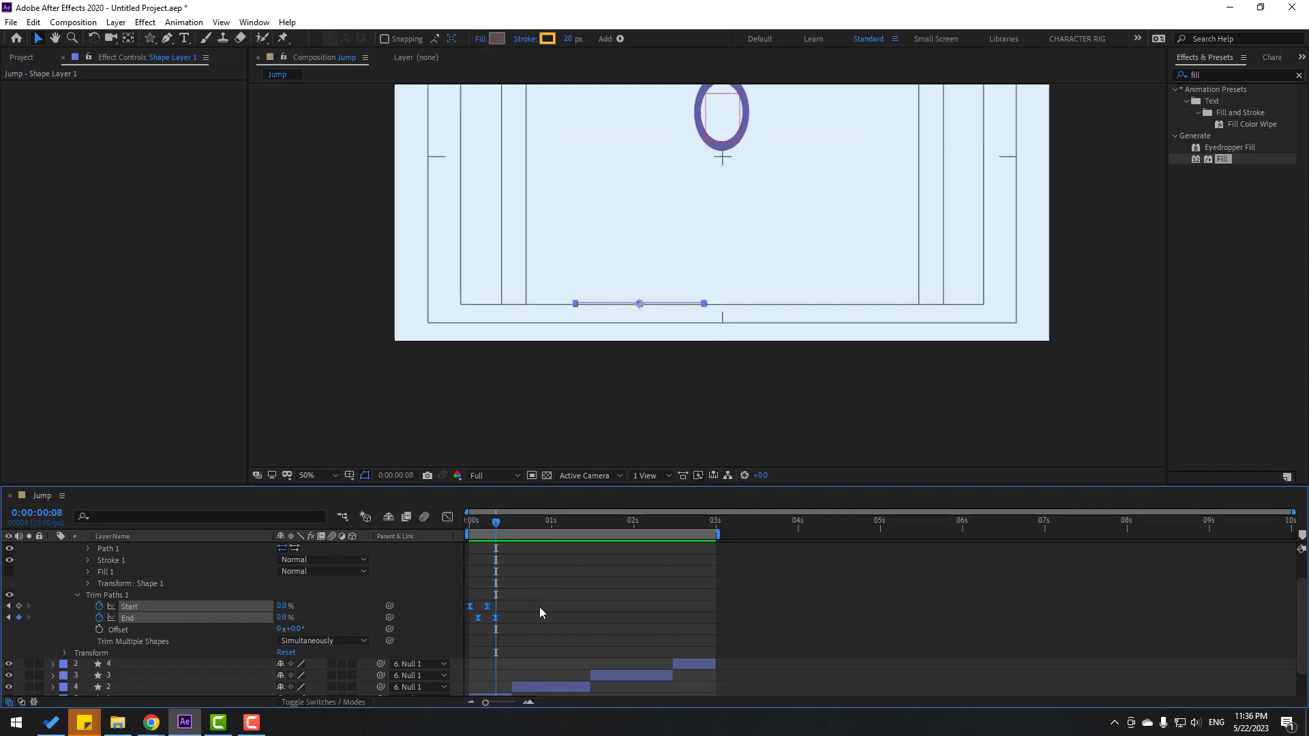
{"action": "scroll", "coordinate": [539, 607], "scroll_direction": "up", "scroll_amount": 1}
{"action": "left_click", "coordinate": [32, 22]}
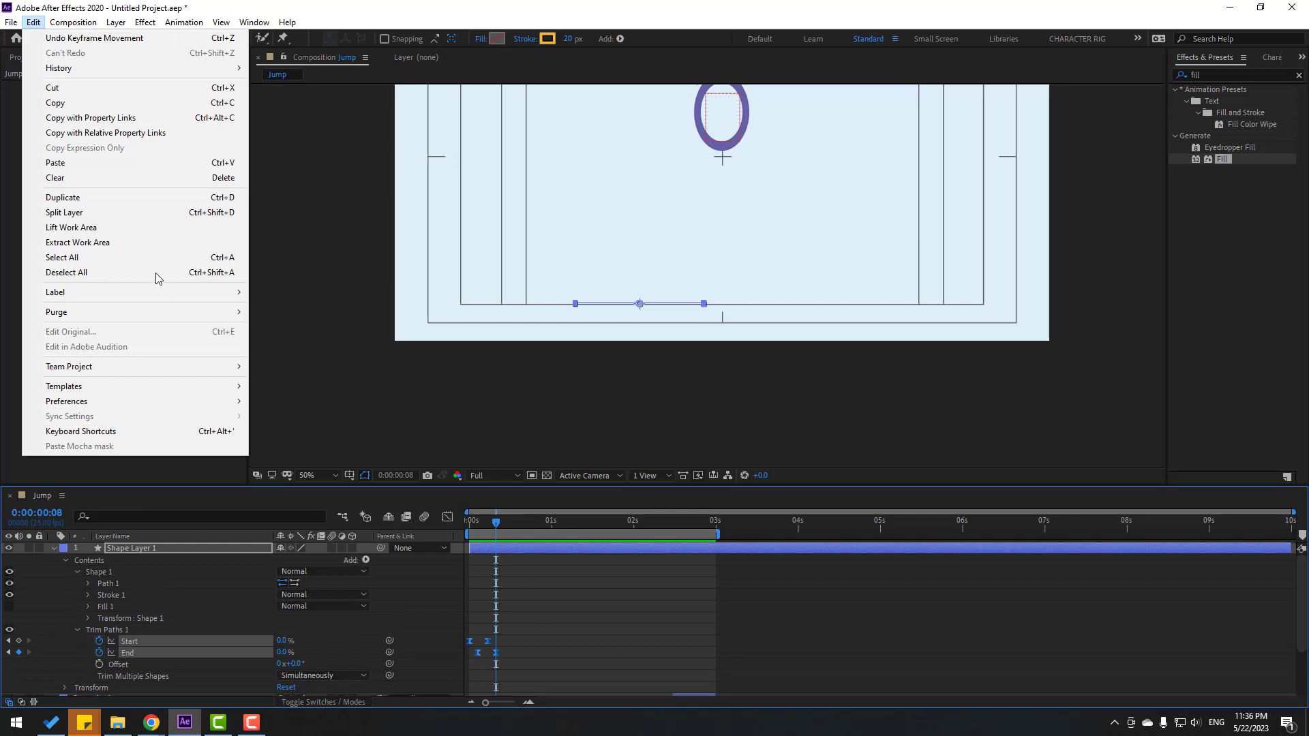
{"action": "left_click", "coordinate": [75, 213]}
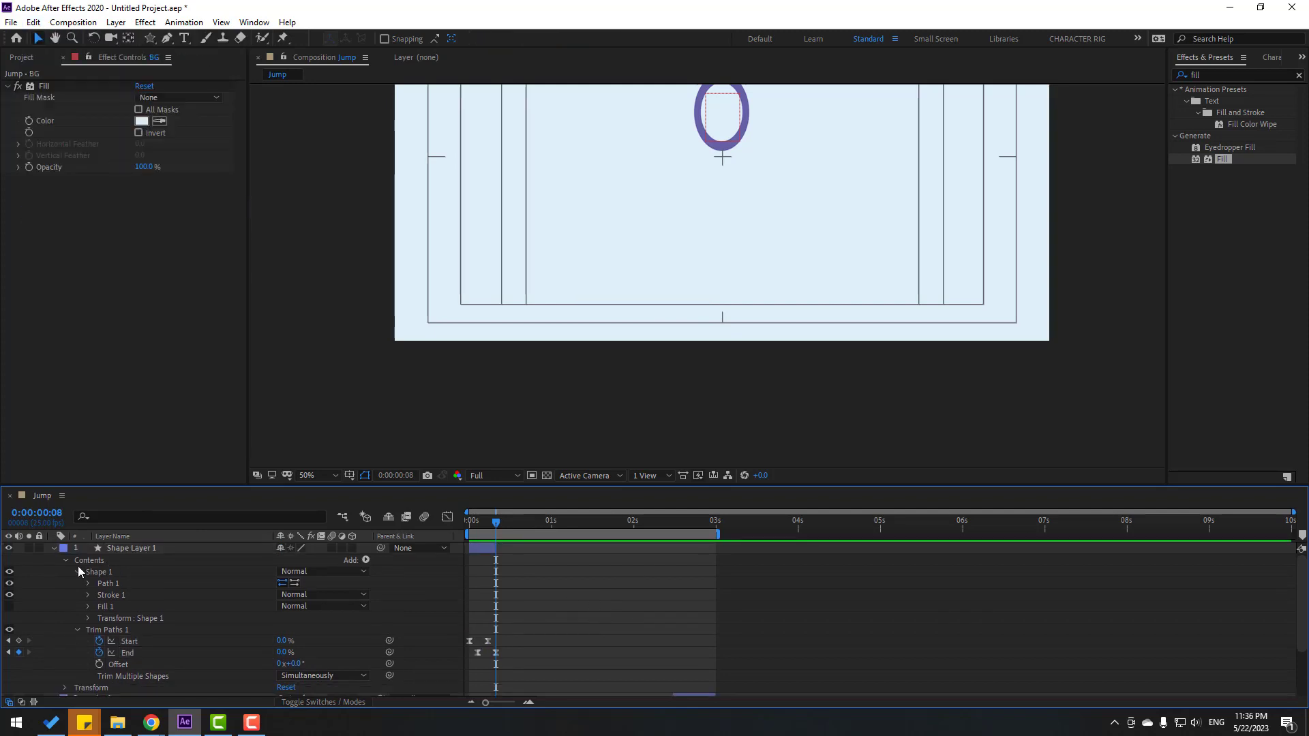
{"action": "left_click", "coordinate": [52, 551]}
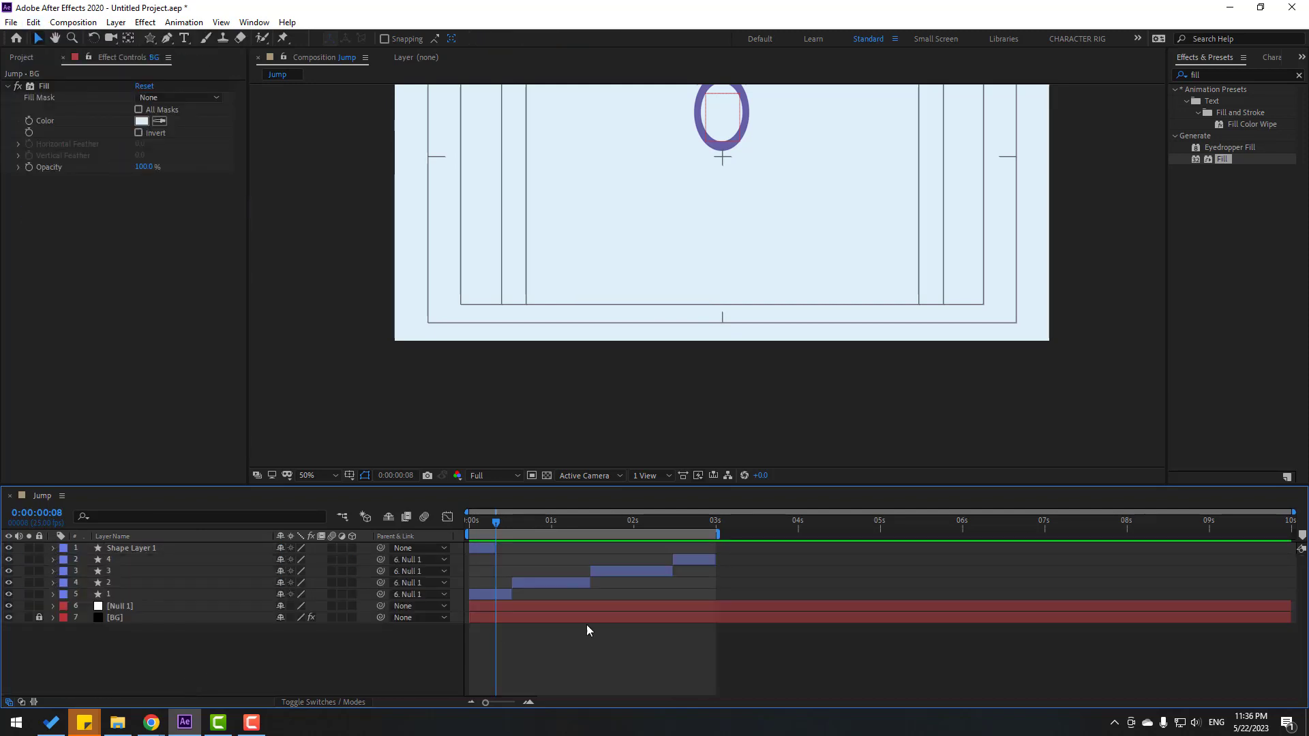
- Duplicate Shape Layer 1 and set the copy's Rotation to -180°
{"action": "left_click", "coordinate": [485, 549]}
{"action": "left_click_drag", "start_coordinate": [491, 521], "coordinate": [480, 522]}
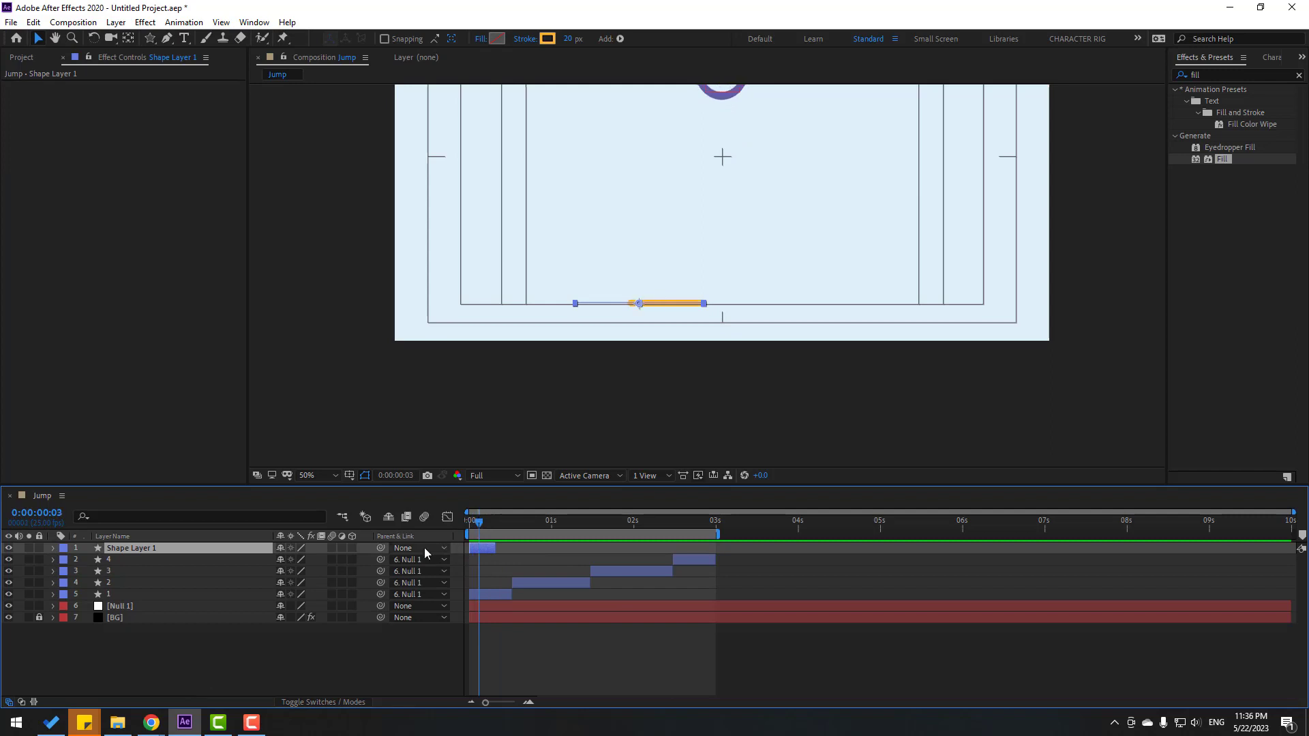
{"action": "key", "text": "ctrl+d"}
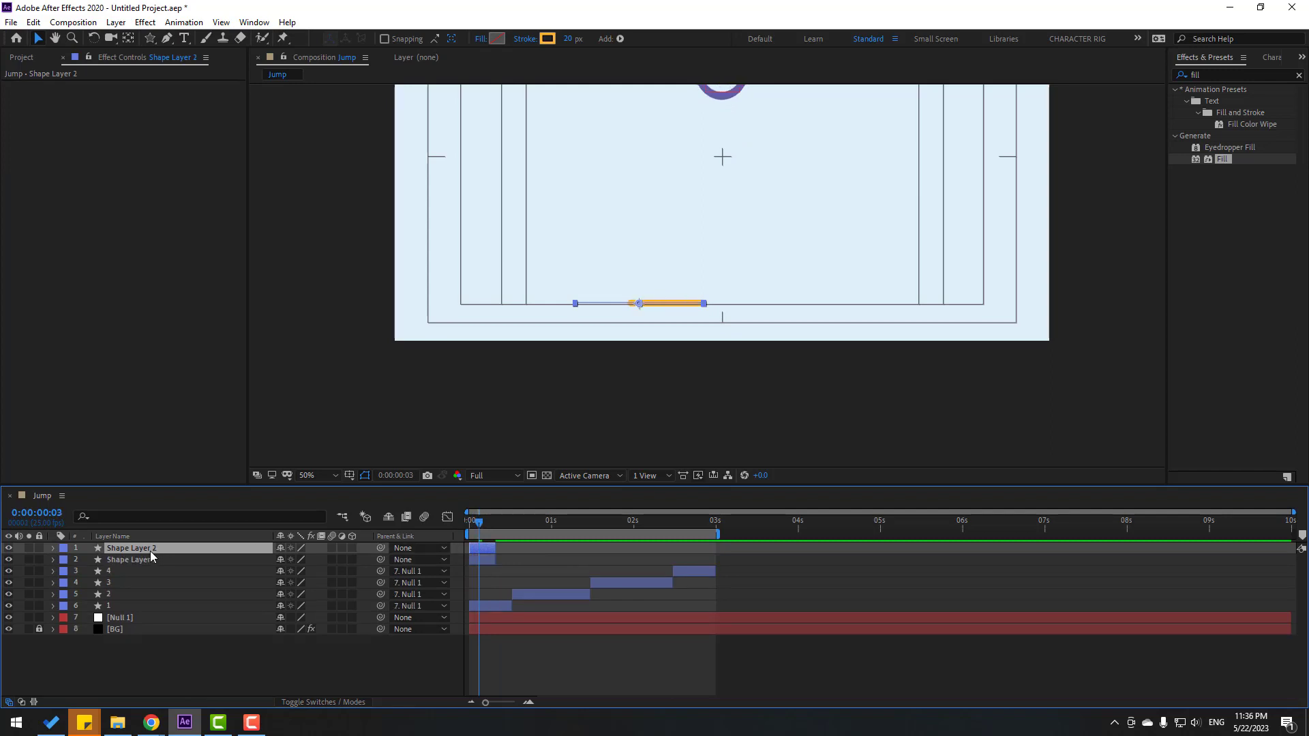
{"action": "key", "text": "r"}
{"action": "left_click_drag", "start_coordinate": [300, 561], "coordinate": [187, 568]}
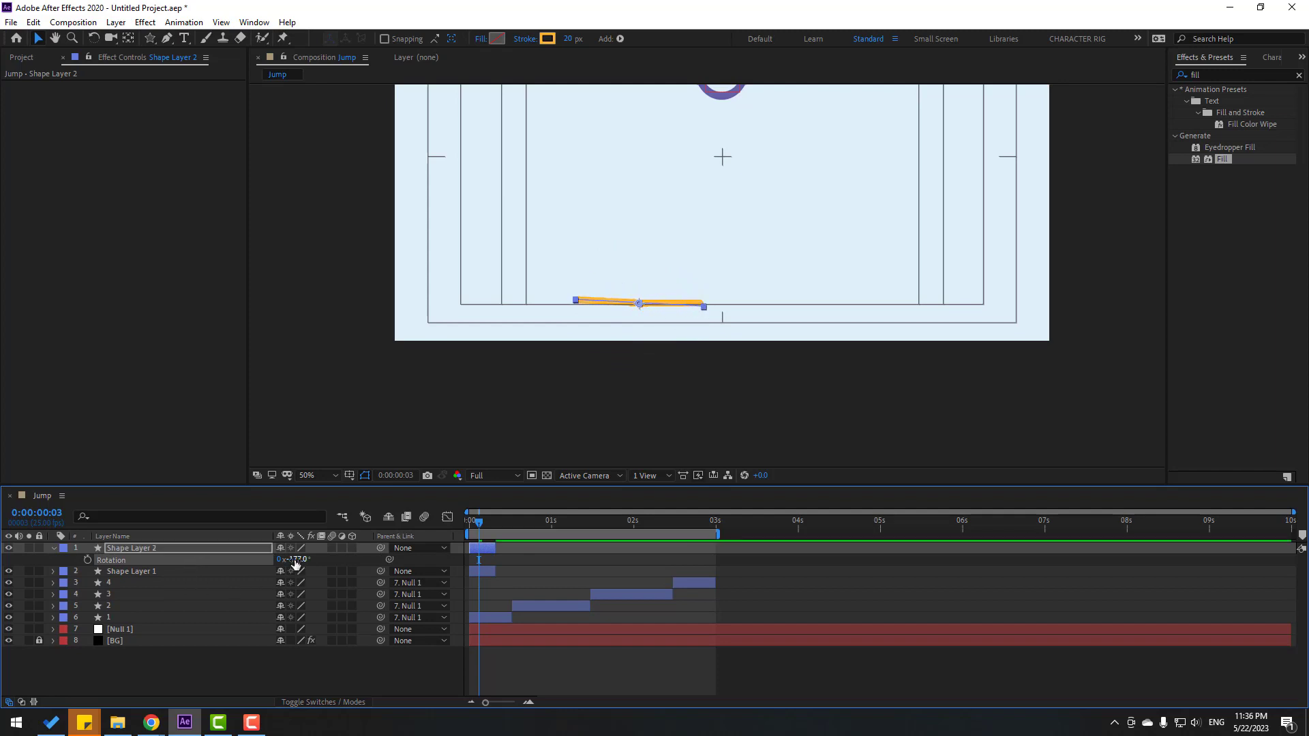
{"action": "key", "text": "Return"}
- Select Shape Layer 1 and Shape Layer 2 and shift both together so they start at frame 10, just before the first landing
{"action": "left_click_drag", "start_coordinate": [485, 522], "coordinate": [479, 548]}
{"action": "key", "text": "period"}
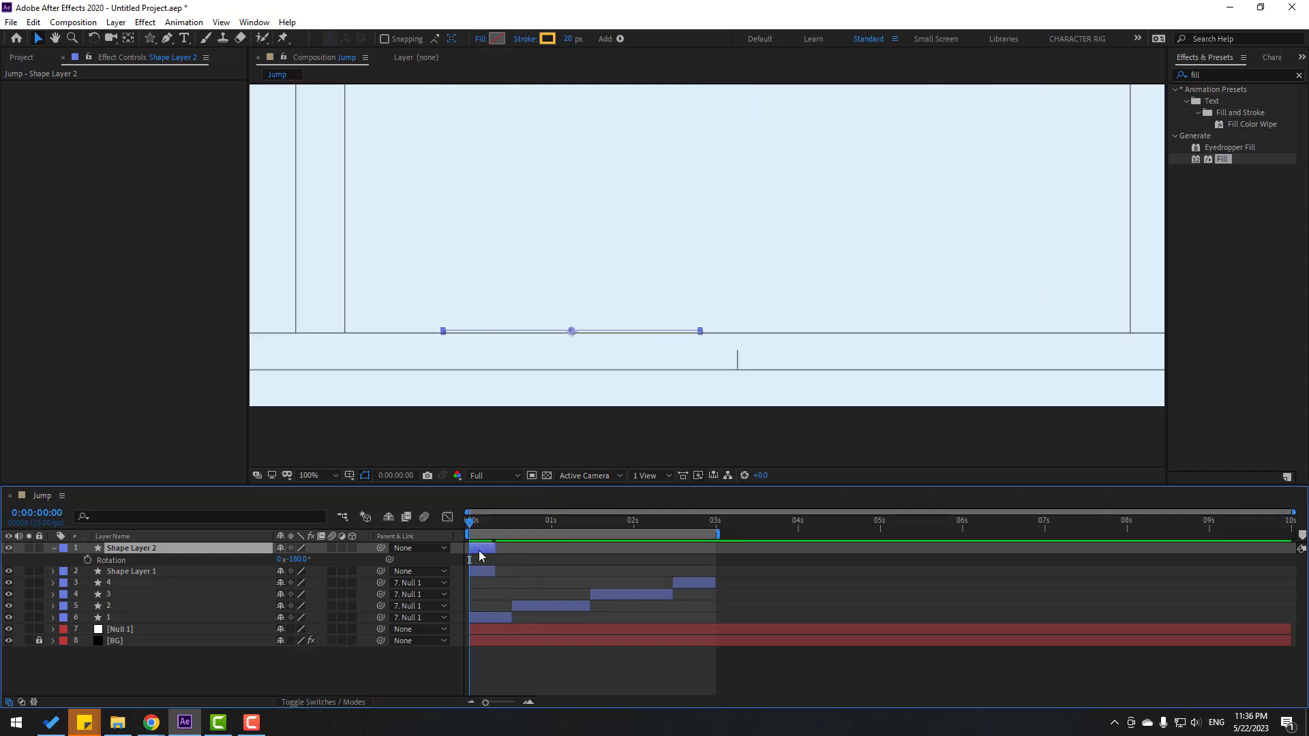
{"action": "left_click", "coordinate": [479, 571], "text": "shift"}
{"action": "key", "text": "space"}
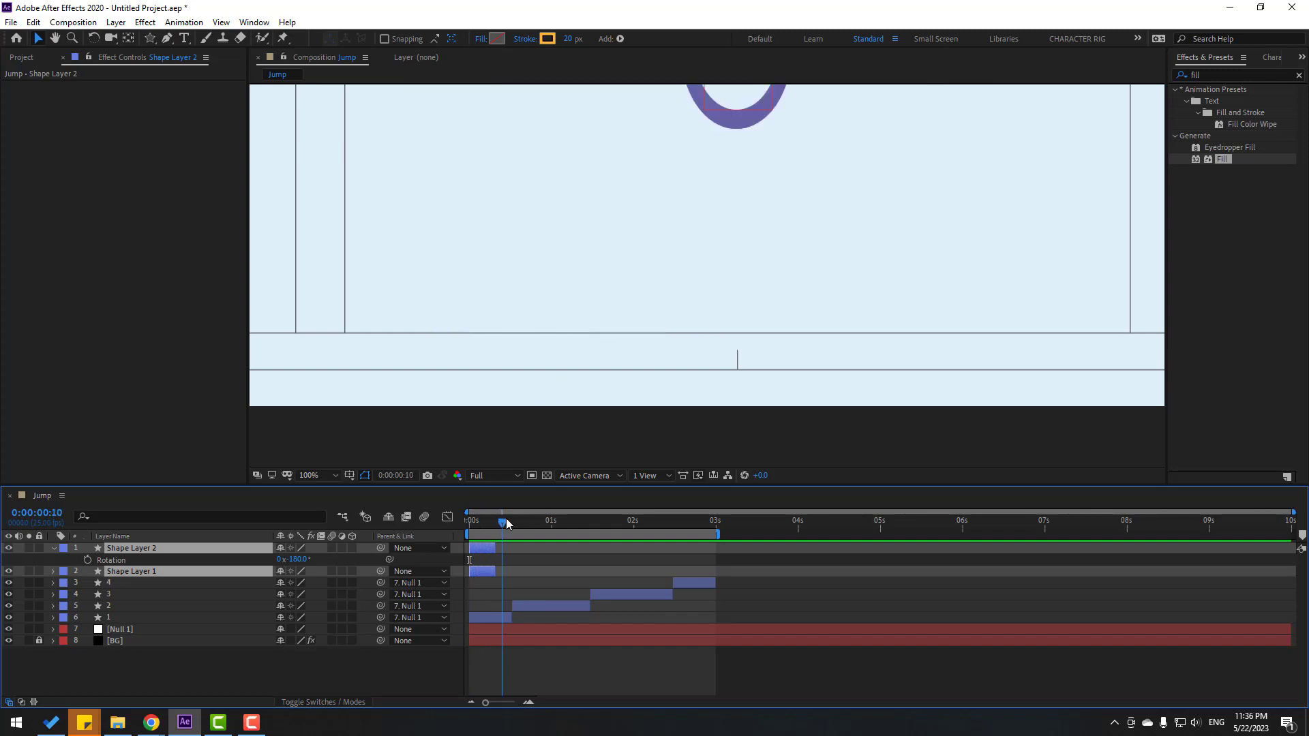
{"action": "left_click_drag", "start_coordinate": [486, 552], "coordinate": [512, 525]}
- Shift Shape Layer 2 horizontally through its Position so the two lines extend in opposite directions from a shared middle, and collapse the layer
{"action": "left_click", "coordinate": [180, 674]}
{"action": "left_click", "coordinate": [129, 548]}
{"action": "key", "text": "p"}
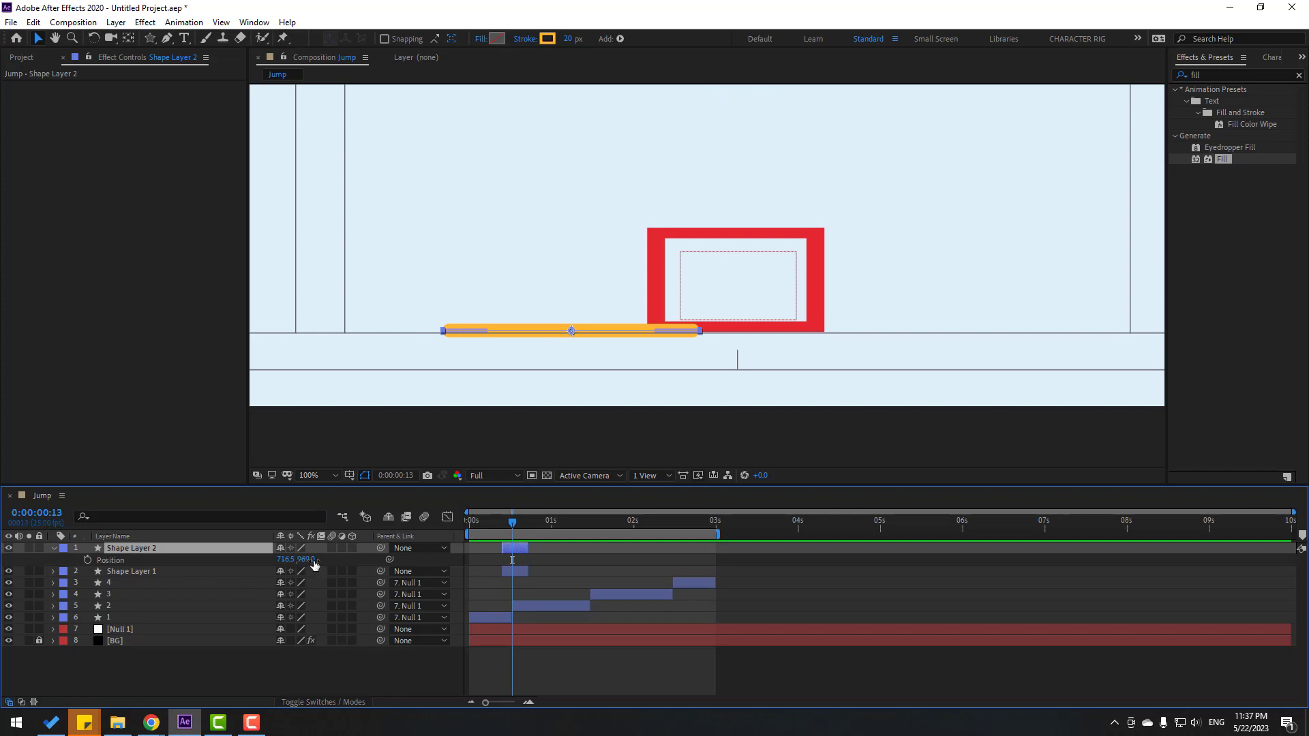
{"action": "left_click_drag", "start_coordinate": [286, 559], "coordinate": [489, 521]}
{"action": "left_click", "coordinate": [53, 548]}
- Pre-compose Shape Layer 1 and Shape Layer 2 into a new composition named Lines
{"action": "left_click", "coordinate": [516, 559], "text": "shift"}
{"action": "mouse_move", "coordinate": [494, 527]}
{"action": "left_mouse_down"}
{"action": "mouse_move", "coordinate": [519, 522]}
{"action": "mouse_move", "coordinate": [508, 522]}
{"action": "left_mouse_up"}
{"action": "right_click", "coordinate": [515, 553]}
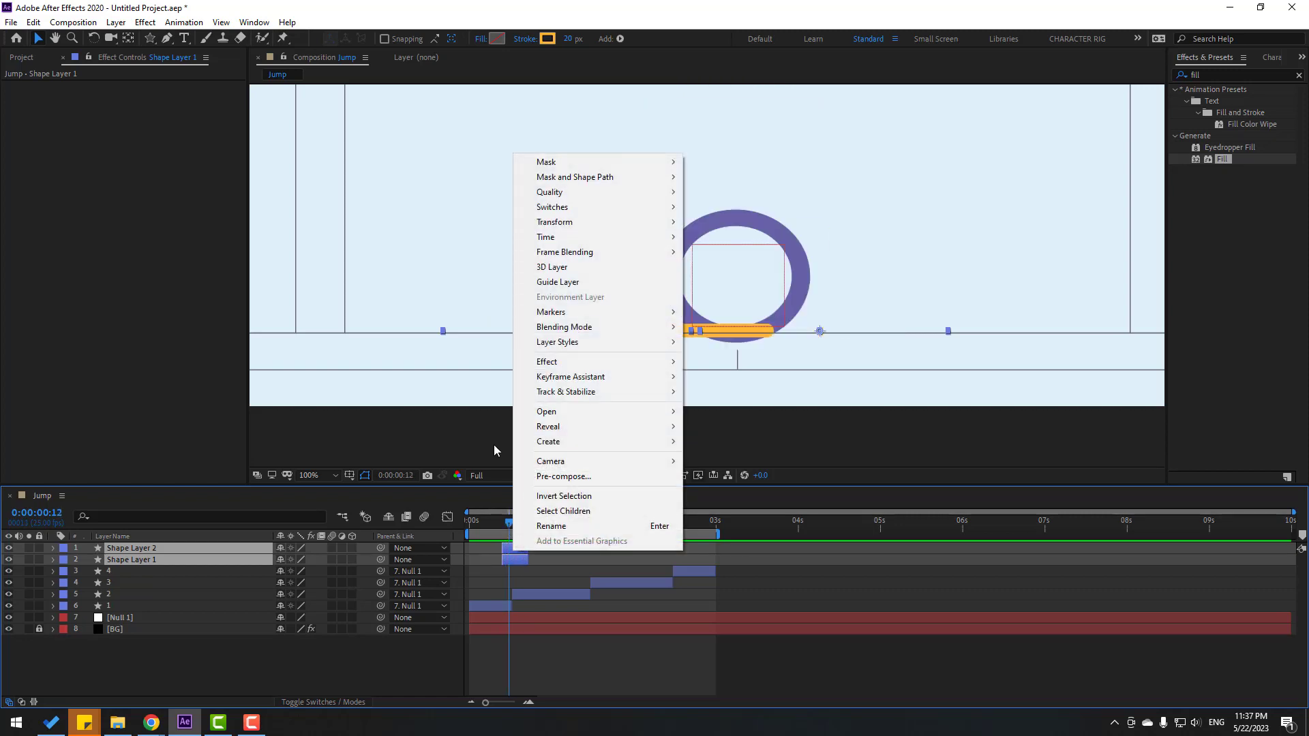
{"action": "left_click", "coordinate": [573, 477]}
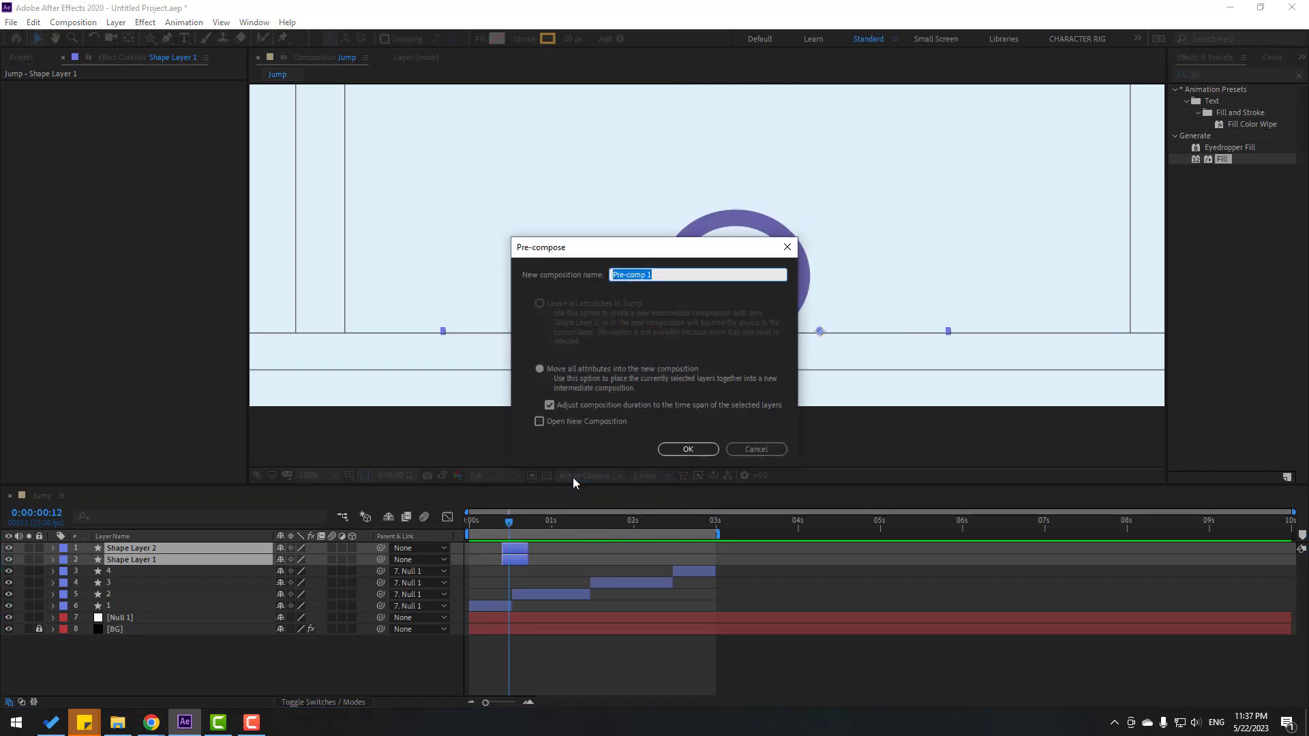
{"action": "type", "text": "Lines"}
{"action": "left_click", "coordinate": [688, 450]}
- Centre the Lines layer under the circle at its landing point and place it below shape layers 1 to 4 in the stack
{"action": "mouse_move", "coordinate": [509, 521]}
{"action": "left_mouse_down"}
{"action": "mouse_move", "coordinate": [514, 548]}
{"action": "mouse_move", "coordinate": [510, 523]}
{"action": "left_mouse_up"}
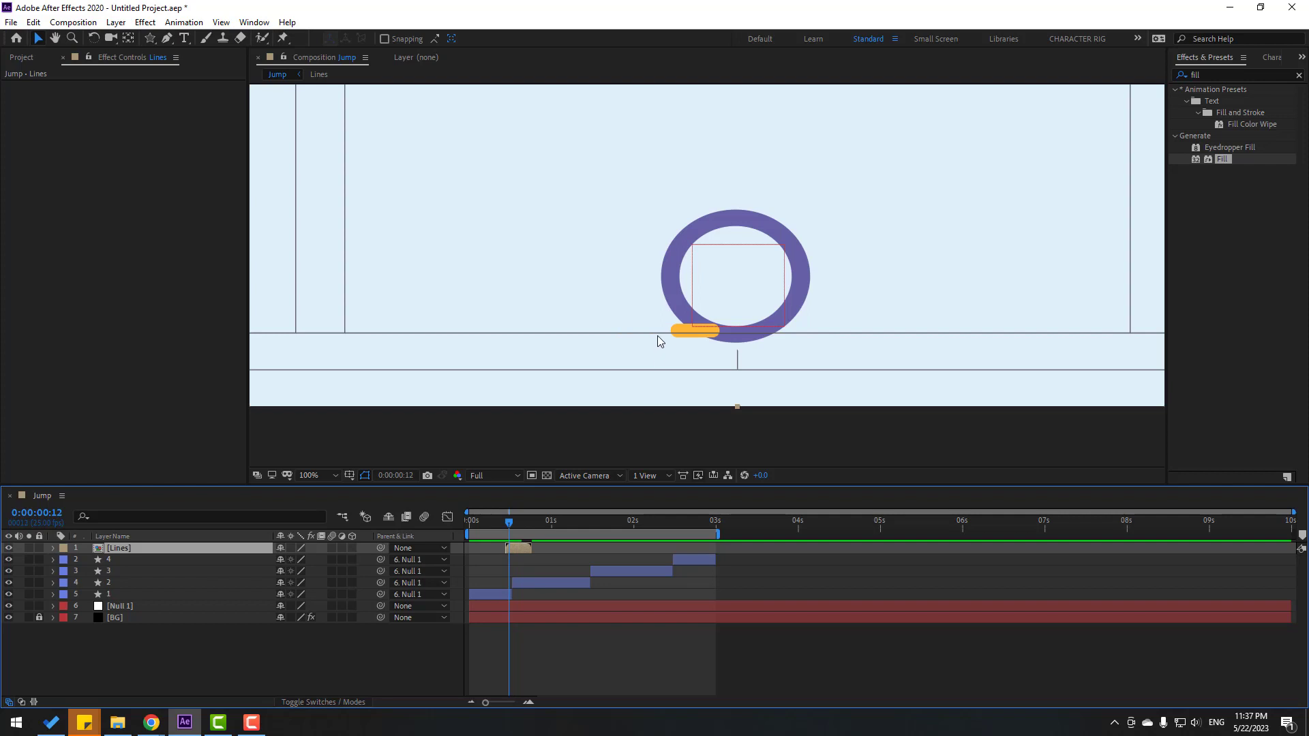
{"action": "left_click_drag", "start_coordinate": [688, 334], "coordinate": [727, 339]}
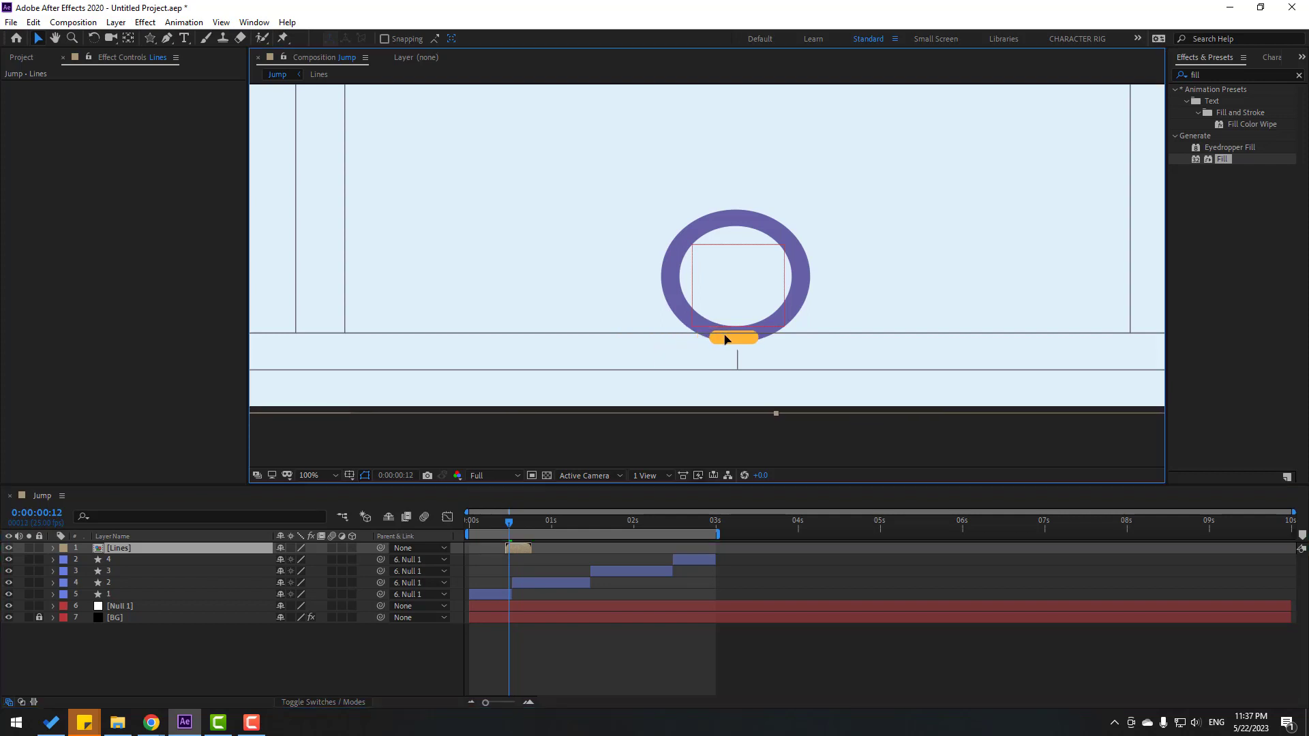
{"action": "left_click_drag", "start_coordinate": [129, 548], "coordinate": [141, 601]}
- Duplicate the Lines layer and move the copy to the second landing, where layer 2 swaps to layer 3
{"action": "left_click_drag", "start_coordinate": [496, 521], "coordinate": [558, 521]}
{"action": "key", "text": "ctrl+d"}
{"action": "left_click_drag", "start_coordinate": [521, 594], "coordinate": [581, 594]}
{"action": "left_click_drag", "start_coordinate": [566, 520], "coordinate": [588, 538]}
{"action": "left_click_drag", "start_coordinate": [589, 595], "coordinate": [600, 594]}
{"action": "left_click_drag", "start_coordinate": [588, 522], "coordinate": [595, 523]}
{"action": "left_click_drag", "start_coordinate": [593, 595], "coordinate": [600, 593]}
- Duplicate the Lines layer again and move this copy to the third landing, where layer 3 swaps to layer 4
{"action": "left_click_drag", "start_coordinate": [571, 519], "coordinate": [660, 522]}
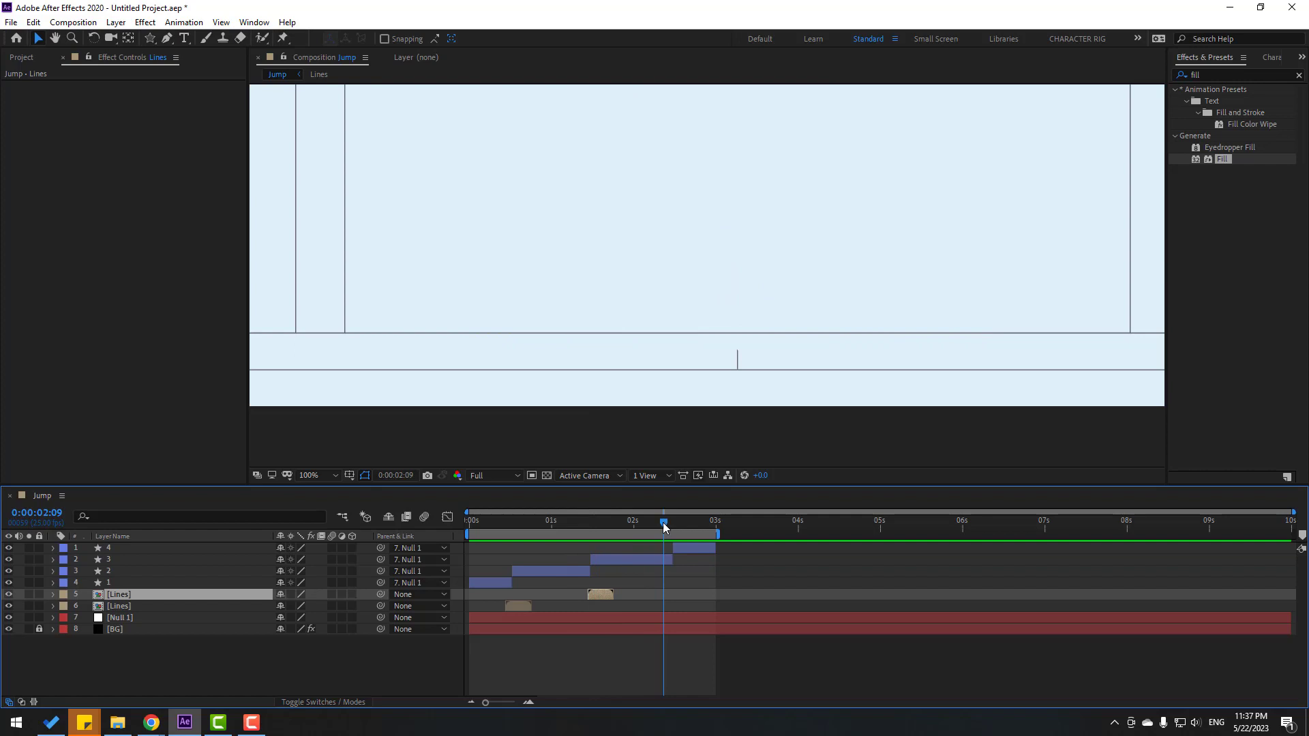
{"action": "left_click", "coordinate": [598, 594], "text": "ctrl"}
{"action": "left_click", "coordinate": [597, 596]}
{"action": "key", "text": "ctrl+d"}
{"action": "left_click_drag", "start_coordinate": [599, 595], "coordinate": [672, 579]}
{"action": "left_click_drag", "start_coordinate": [659, 527], "coordinate": [673, 524]}
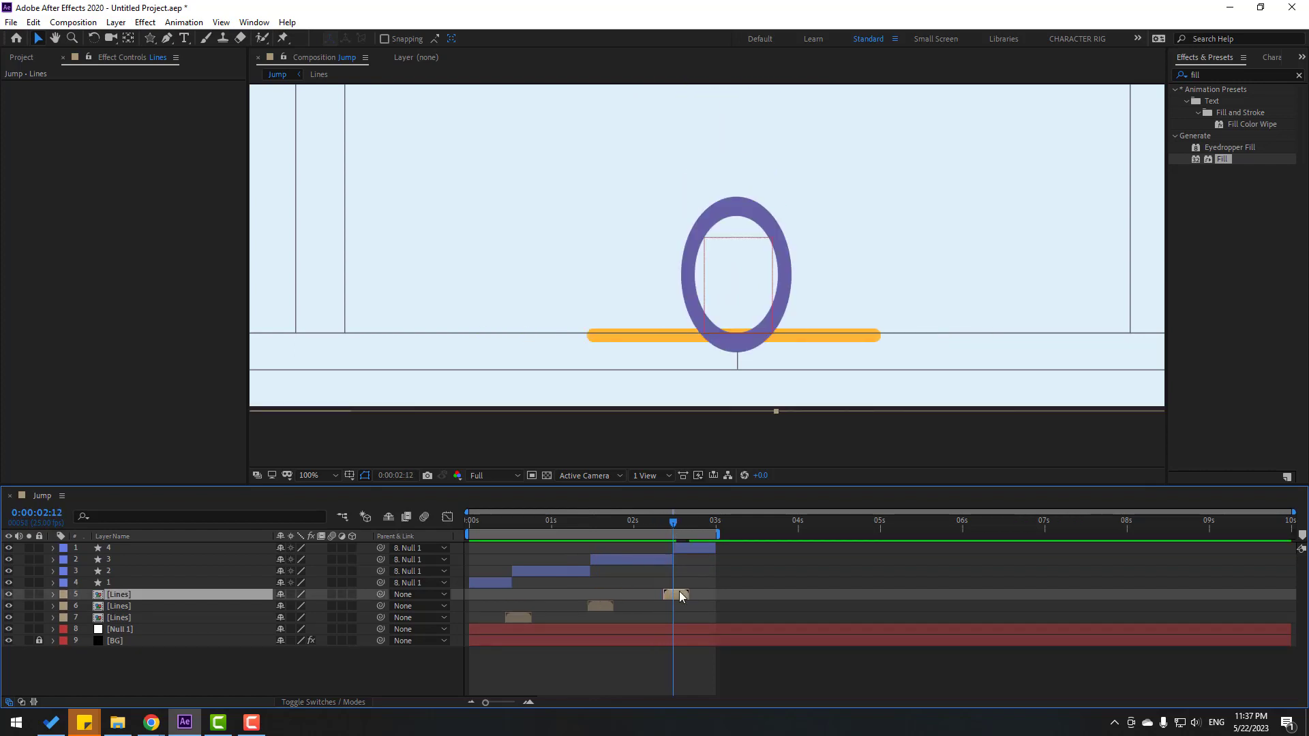
{"action": "left_click_drag", "start_coordinate": [679, 591], "coordinate": [684, 598]}
{"action": "left_click_drag", "start_coordinate": [663, 523], "coordinate": [677, 523]}
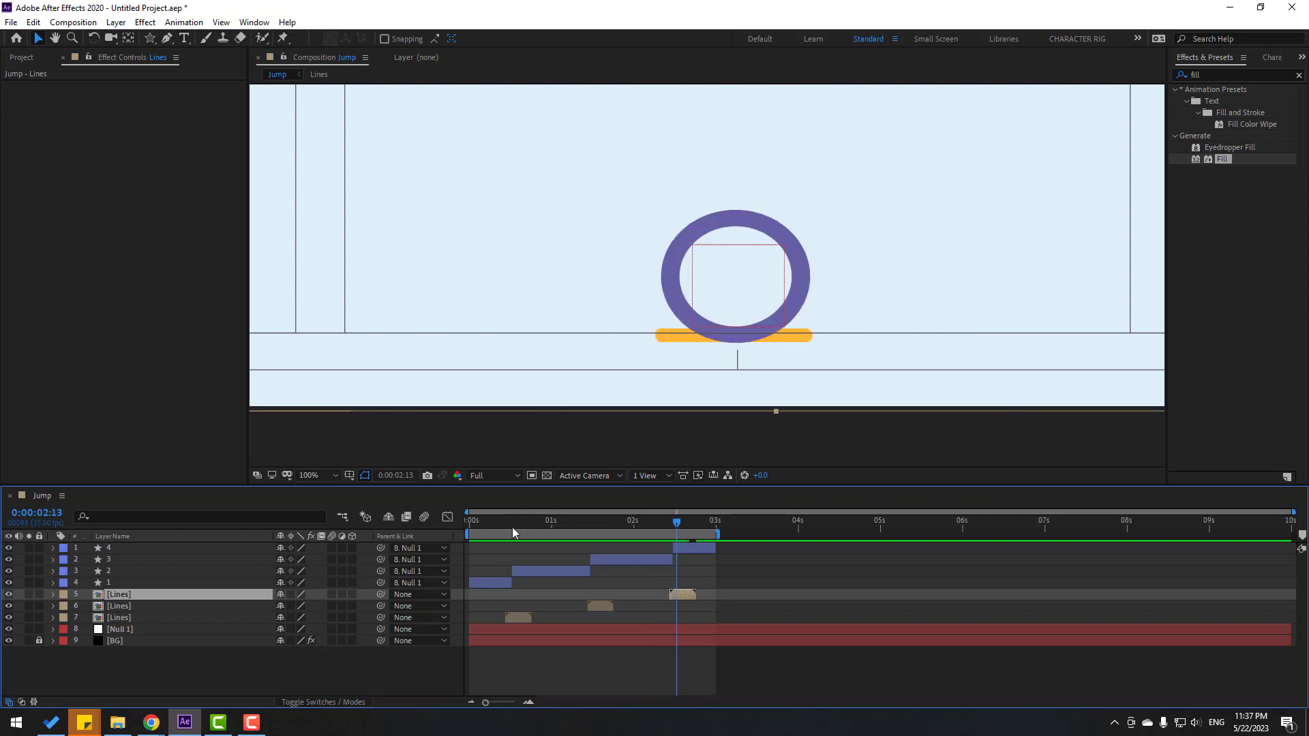
- In the Lines composition, set both shape layers' stroke to 10 px and white FFFFFF, and return to the Jump composition
{"action": "double_click", "coordinate": [119, 594]}
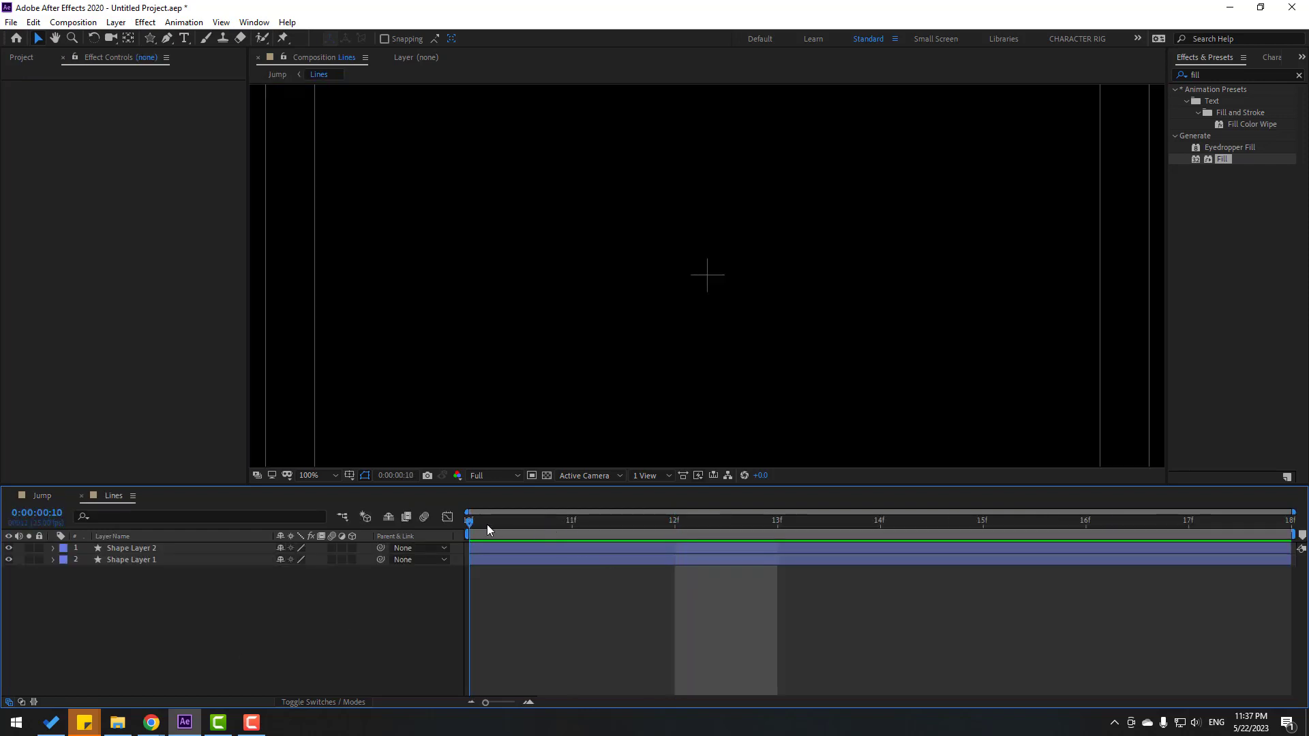
{"action": "scroll", "coordinate": [612, 377], "scroll_direction": "down", "scroll_amount": 3}
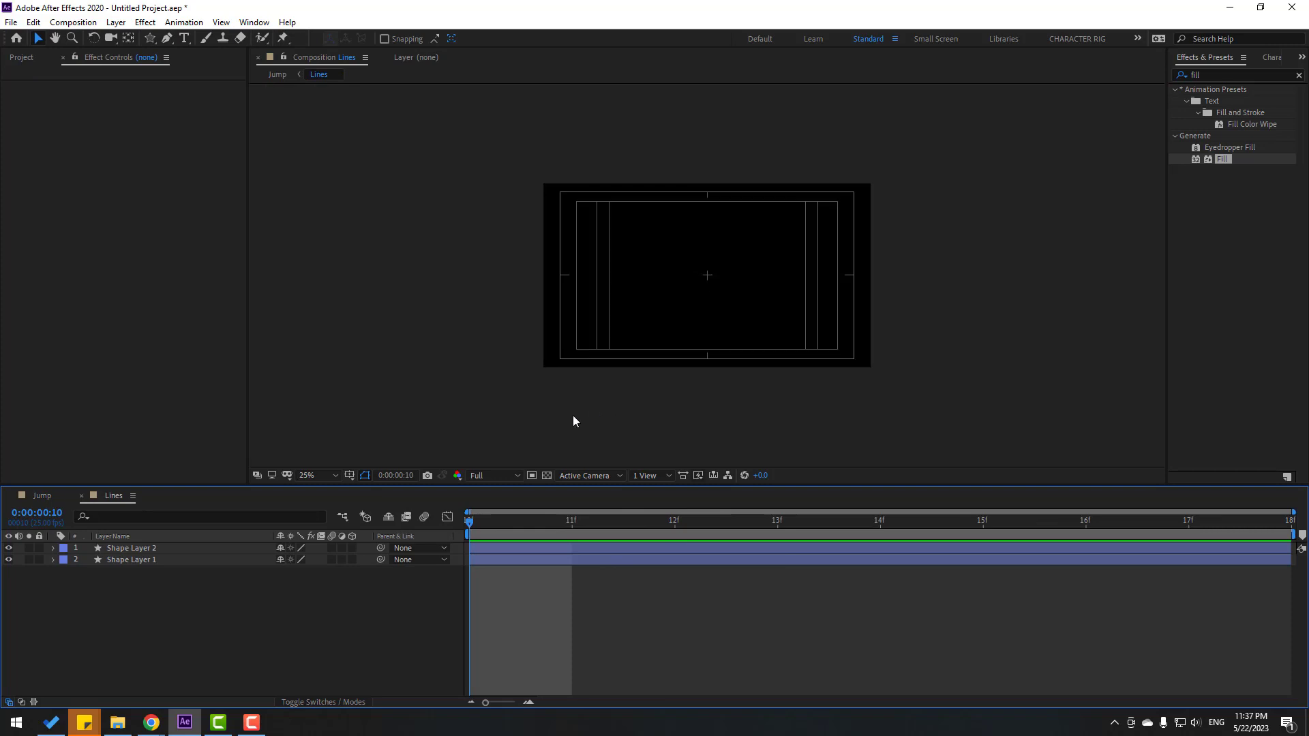
{"action": "left_click", "coordinate": [827, 523]}
{"action": "left_click_drag", "start_coordinate": [100, 582], "coordinate": [169, 546]}
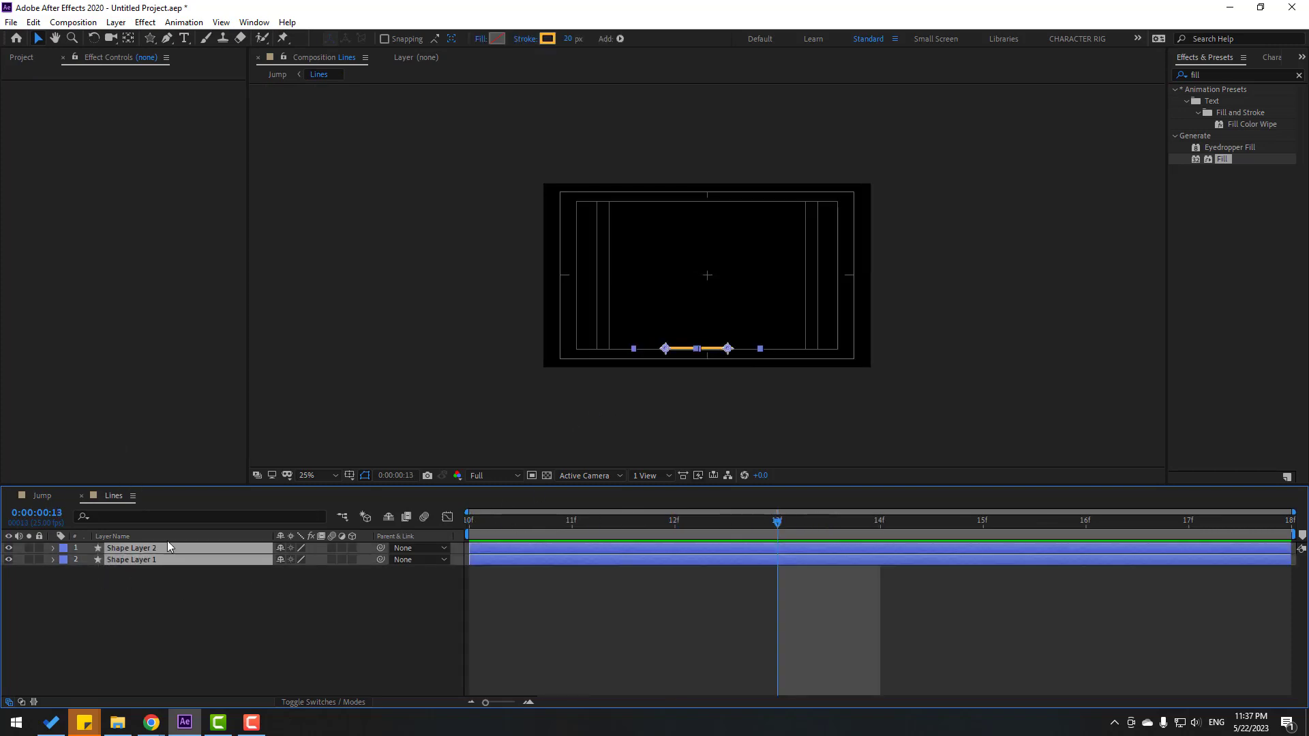
{"action": "left_click", "coordinate": [570, 39]}
{"action": "type", "text": "10"}
{"action": "key", "text": "Return"}
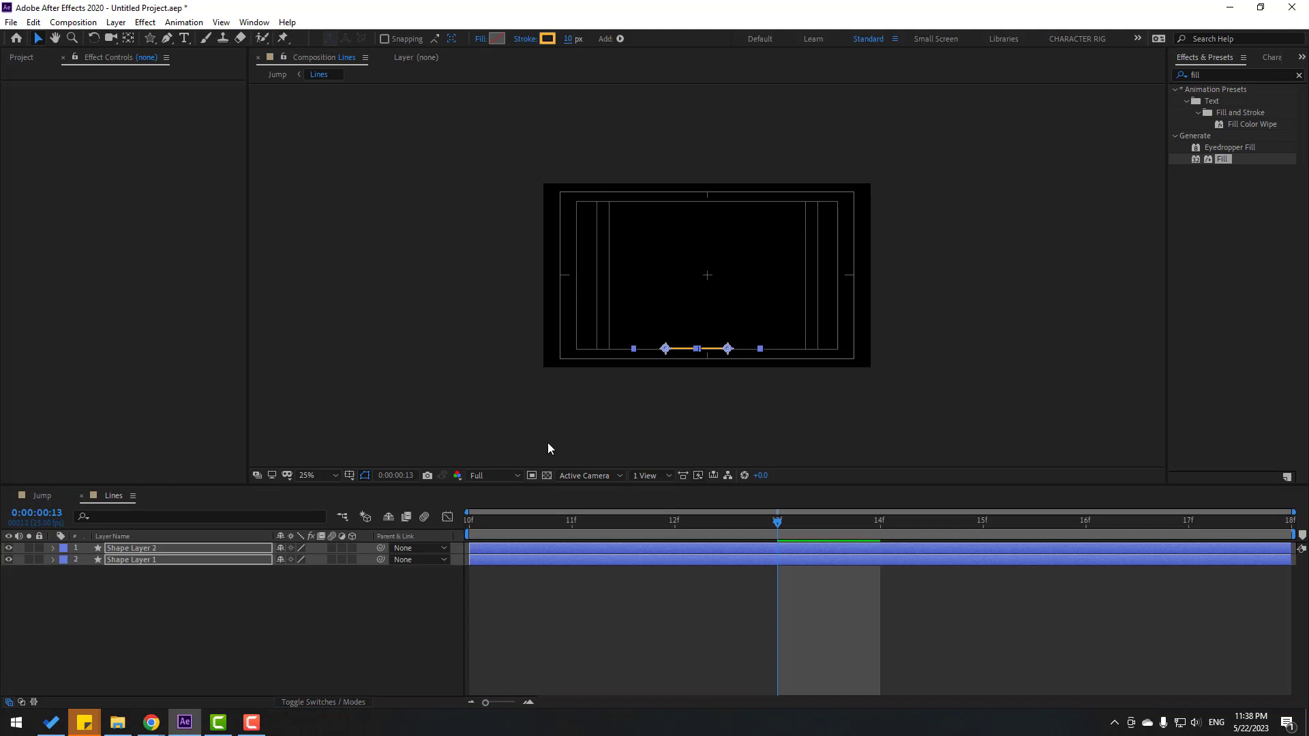
{"action": "left_click", "coordinate": [548, 39]}
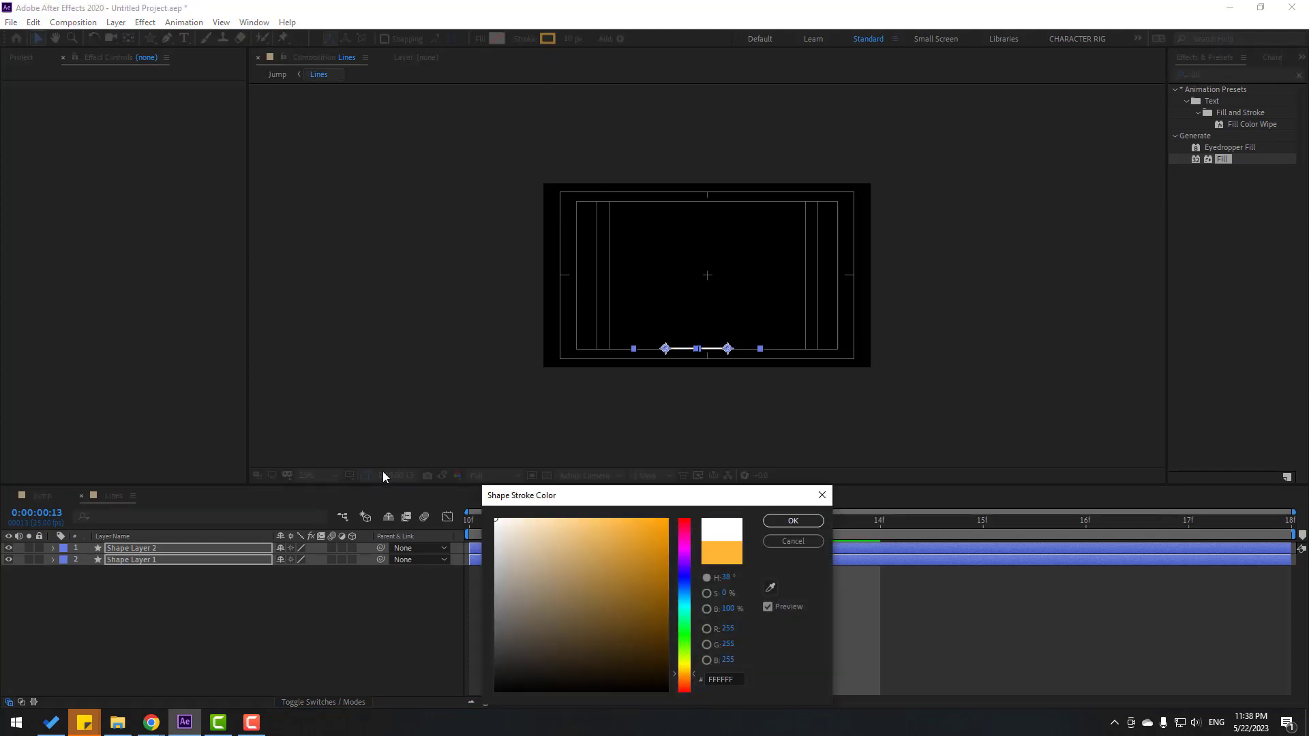
{"action": "left_click", "coordinate": [791, 521]}
{"action": "left_click", "coordinate": [43, 496]}
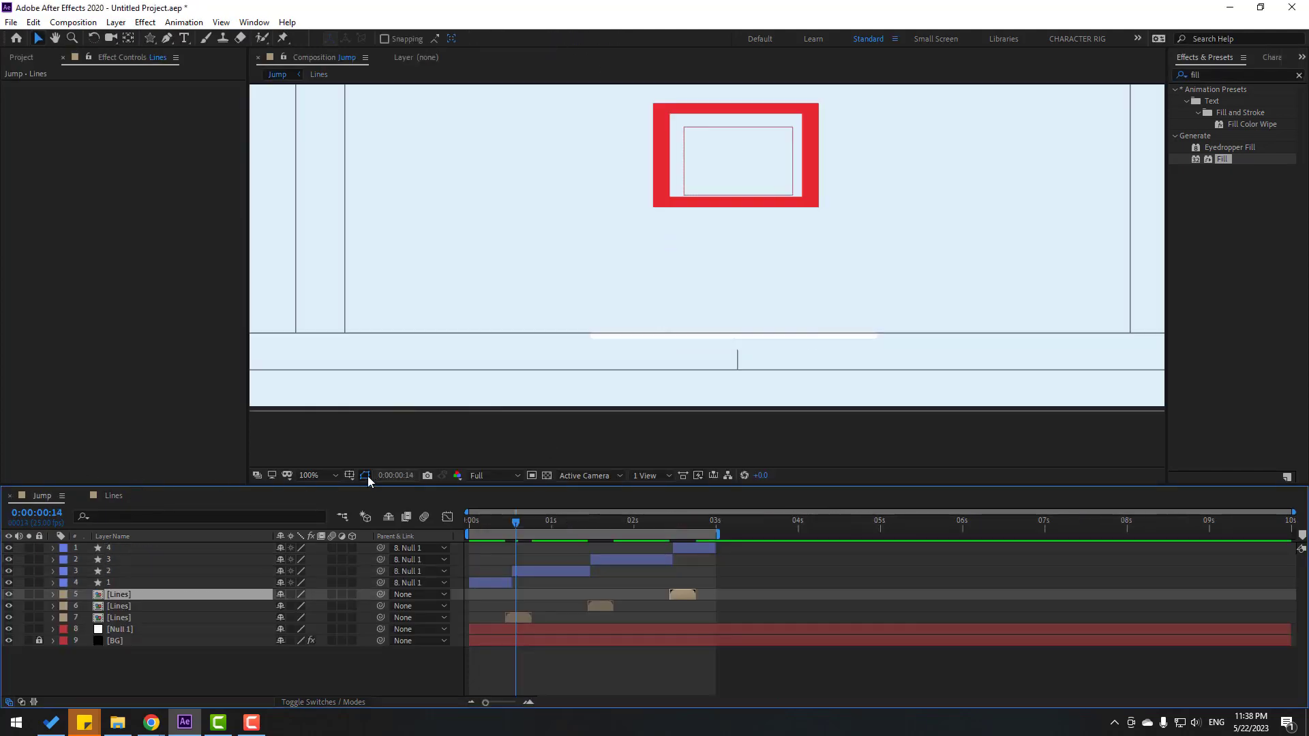
- Fit the Jump composition in the viewer and preview the animation with the recoloured impact lines
{"action": "left_click", "coordinate": [304, 477]}
{"action": "left_click", "coordinate": [334, 293]}
{"action": "key", "text": "space"}
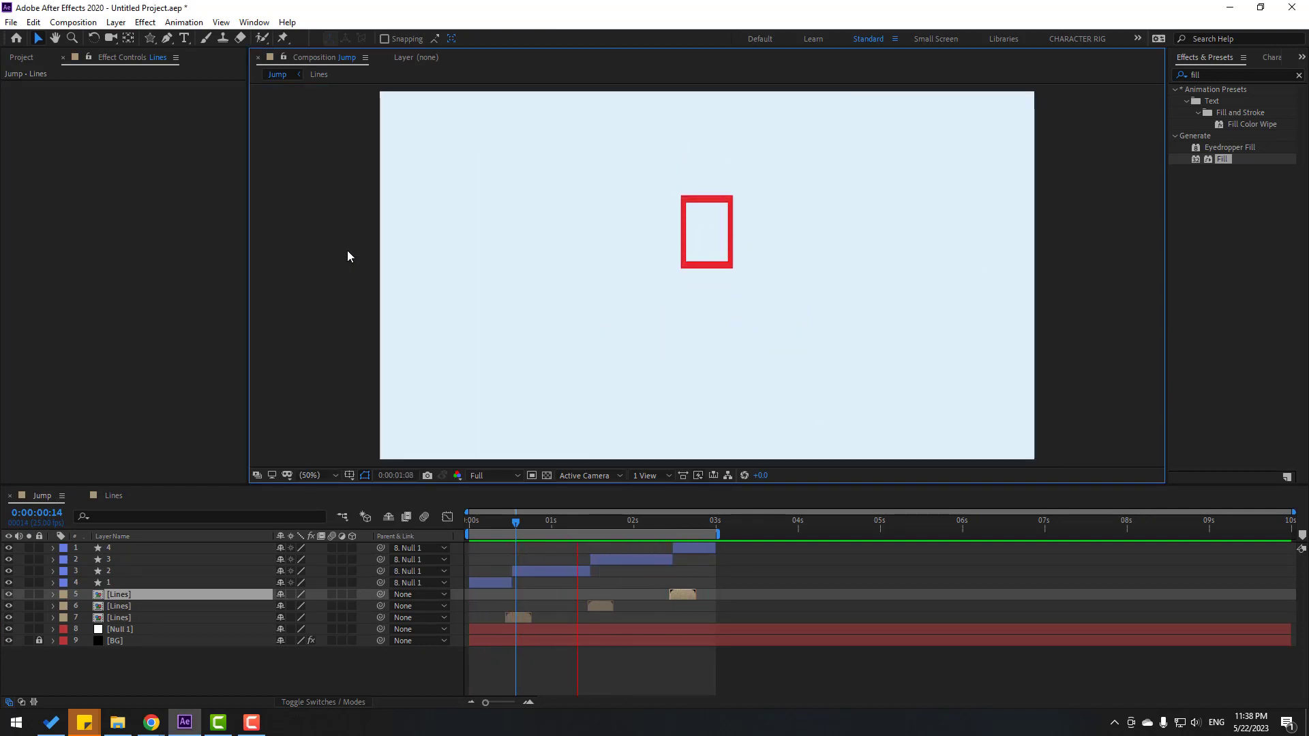
{"action": "left_click", "coordinate": [510, 523]}
- Start a Rotation keyframe at 0° on Null 1 and move it to frame 13, at the first landing
{"action": "left_click_drag", "start_coordinate": [509, 522], "coordinate": [462, 530]}
{"action": "left_click", "coordinate": [170, 681]}
{"action": "left_click", "coordinate": [123, 629]}
{"action": "key", "text": "u"}
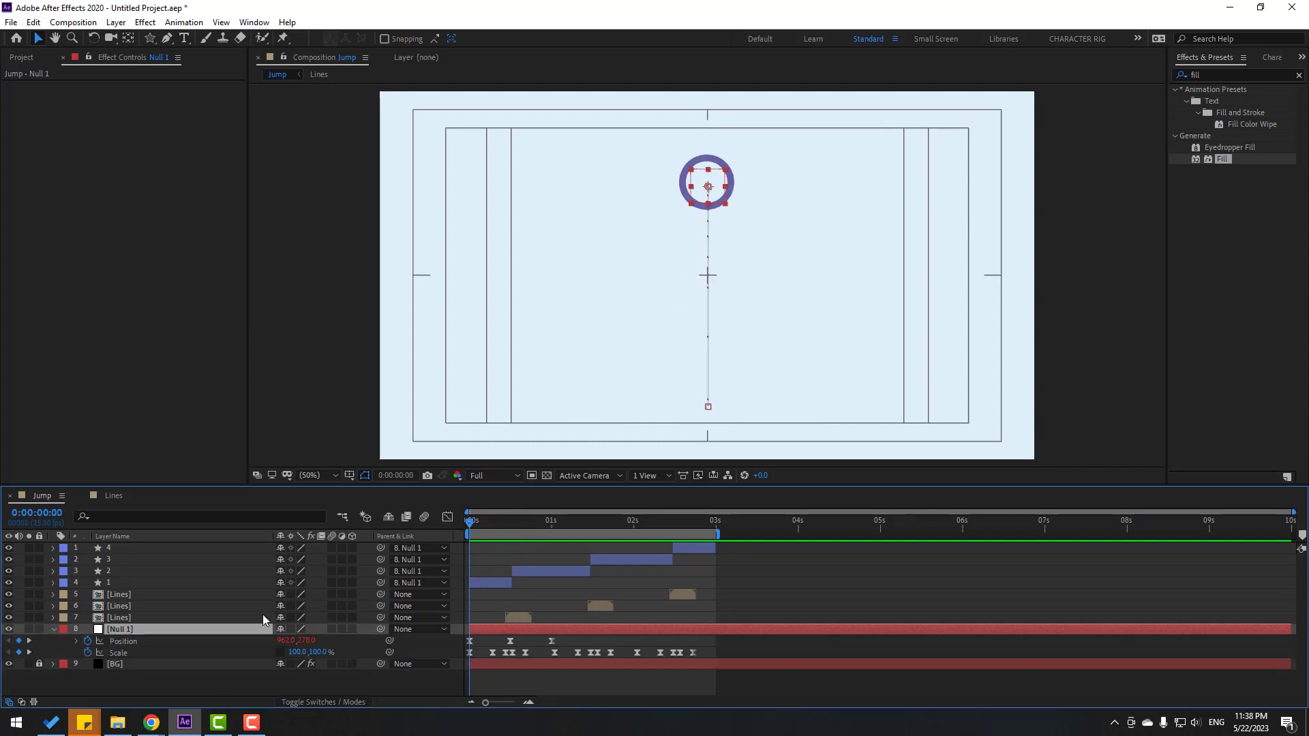
{"action": "key", "text": "shift+r"}
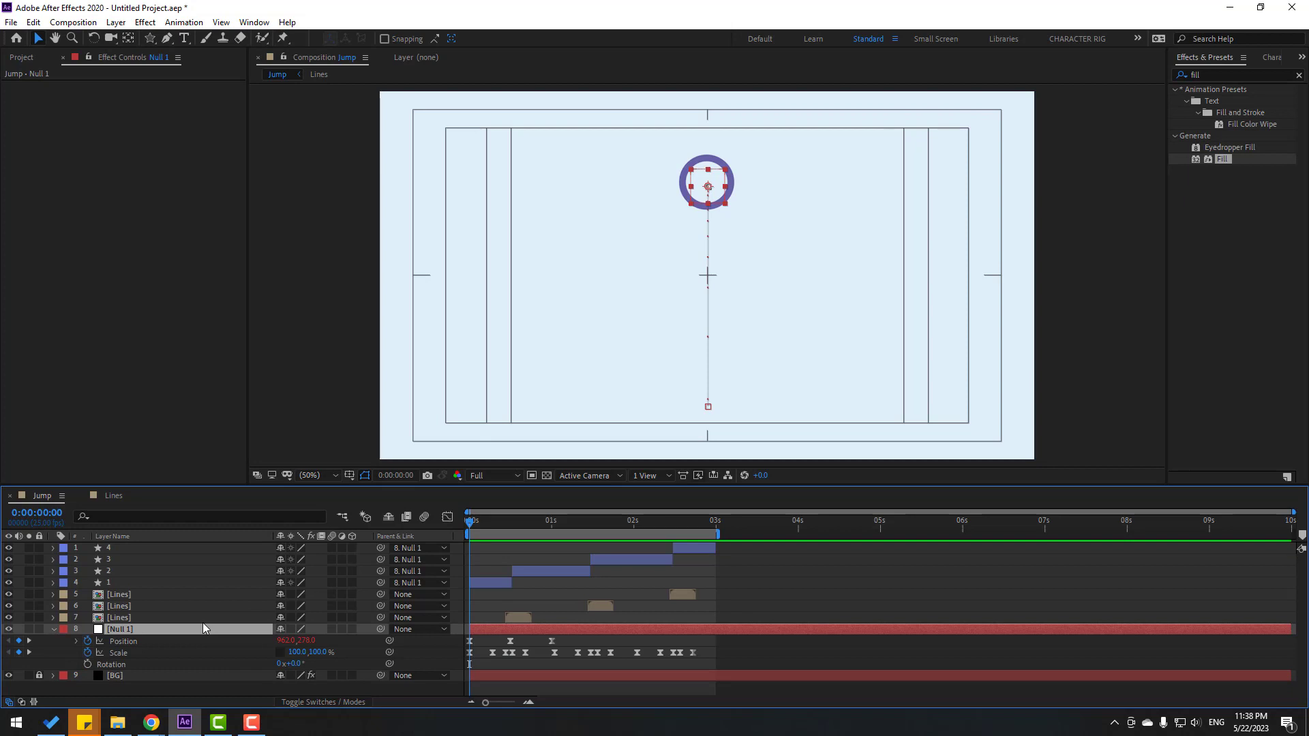
{"action": "left_click", "coordinate": [88, 665]}
{"action": "left_click_drag", "start_coordinate": [472, 521], "coordinate": [516, 522]}
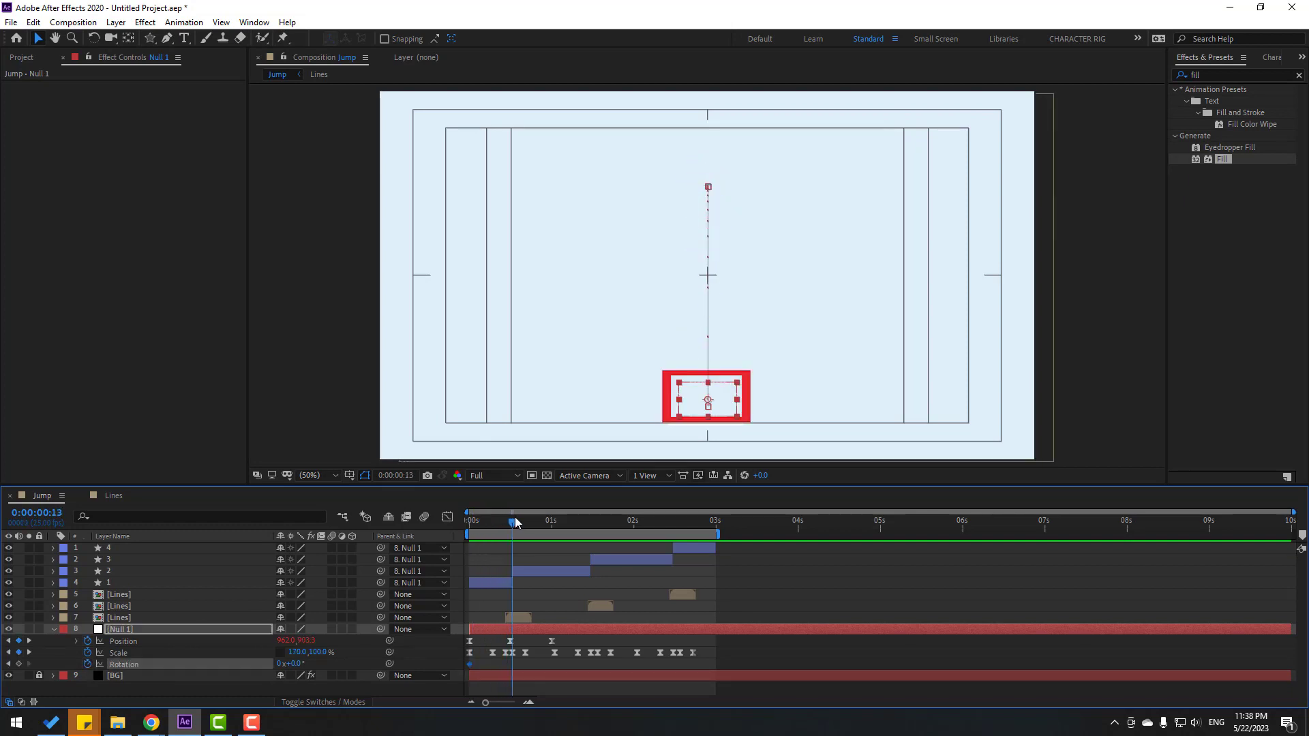
{"action": "left_click_drag", "start_coordinate": [473, 665], "coordinate": [513, 663]}
- Keyframe Null 1's Rotation to about a quarter turn at 0:20, hold it briefly, and reach 1x+2.0° at 1:10
{"action": "left_click_drag", "start_coordinate": [514, 530], "coordinate": [535, 522]}
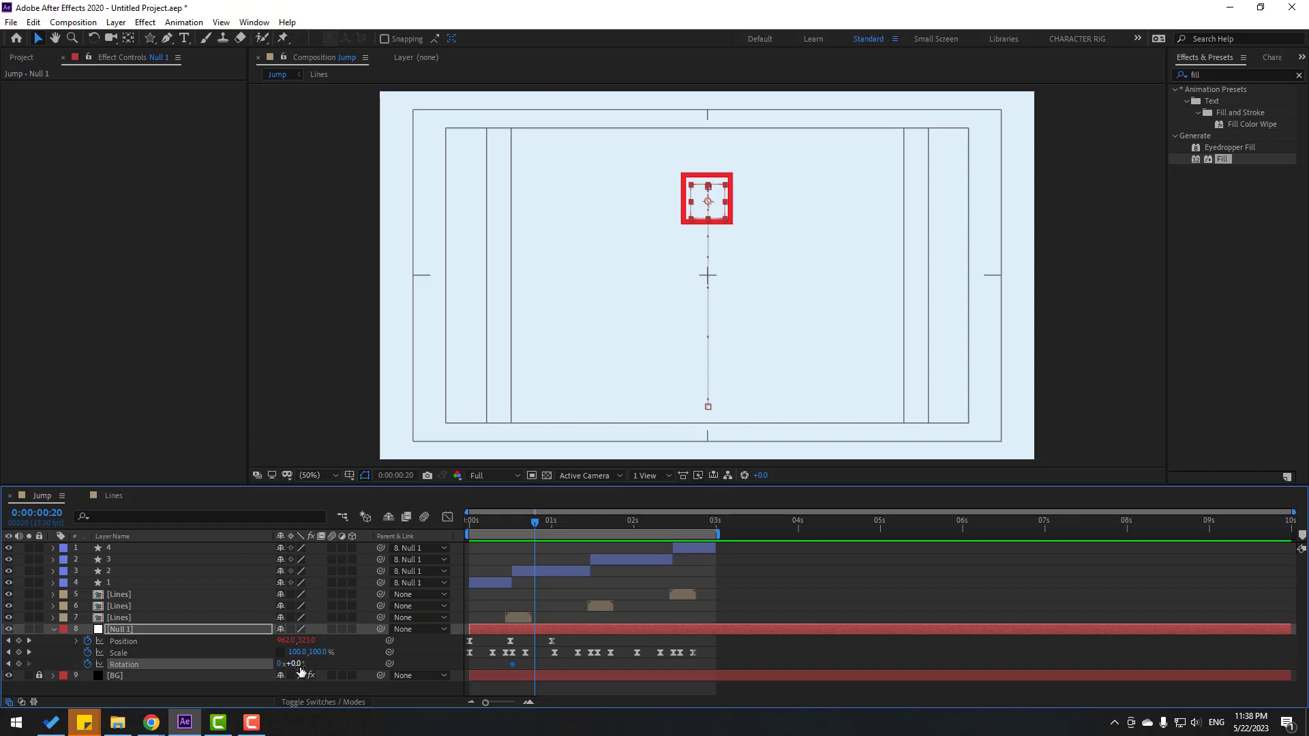
{"action": "left_click_drag", "start_coordinate": [299, 667], "coordinate": [325, 681]}
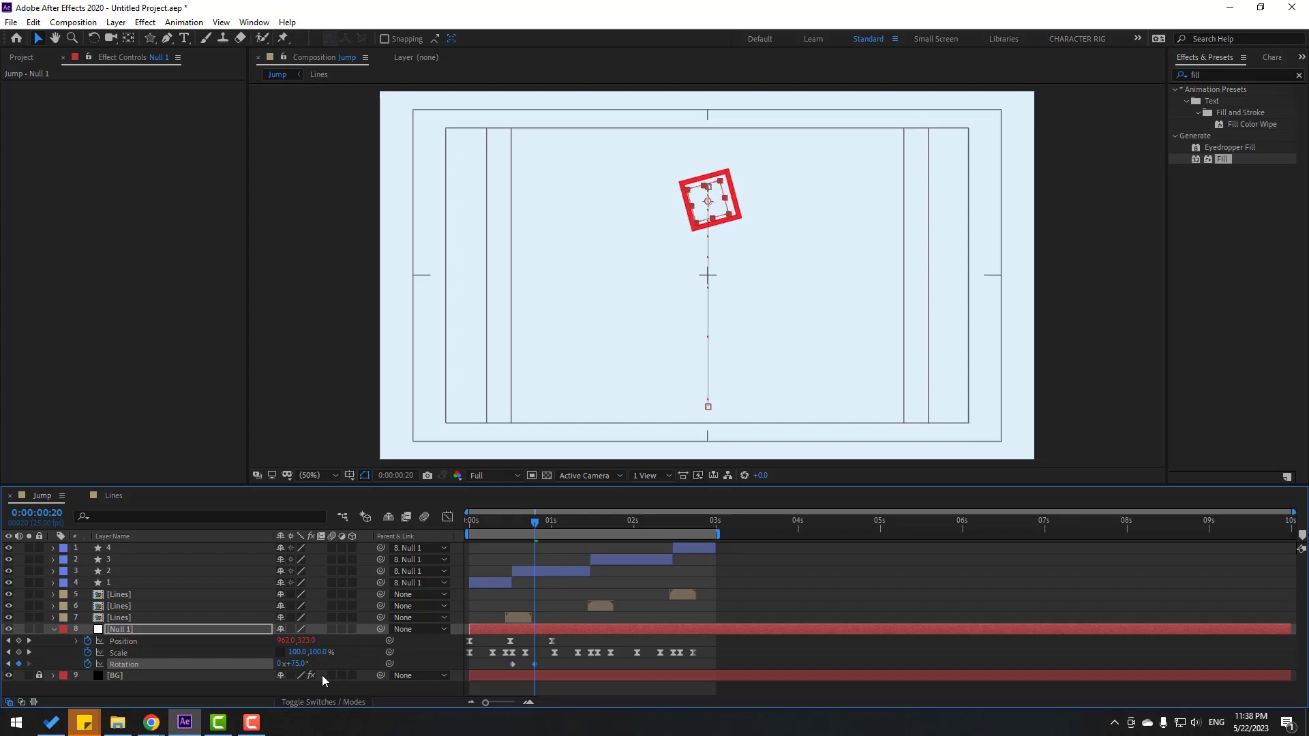
{"action": "left_click_drag", "start_coordinate": [513, 525], "coordinate": [589, 526]}
{"action": "left_click_drag", "start_coordinate": [296, 665], "coordinate": [399, 648]}
{"action": "left_click_drag", "start_coordinate": [604, 519], "coordinate": [585, 524]}
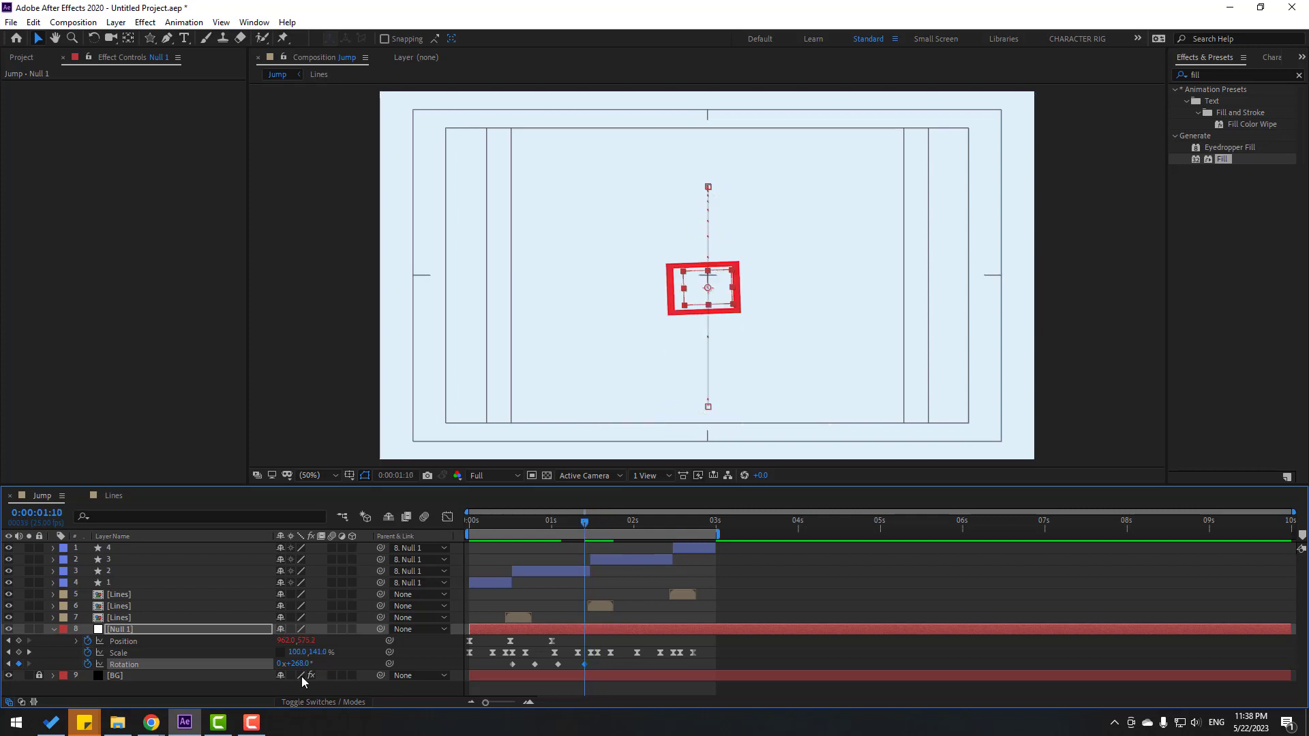
{"action": "left_click_drag", "start_coordinate": [300, 668], "coordinate": [356, 662]}
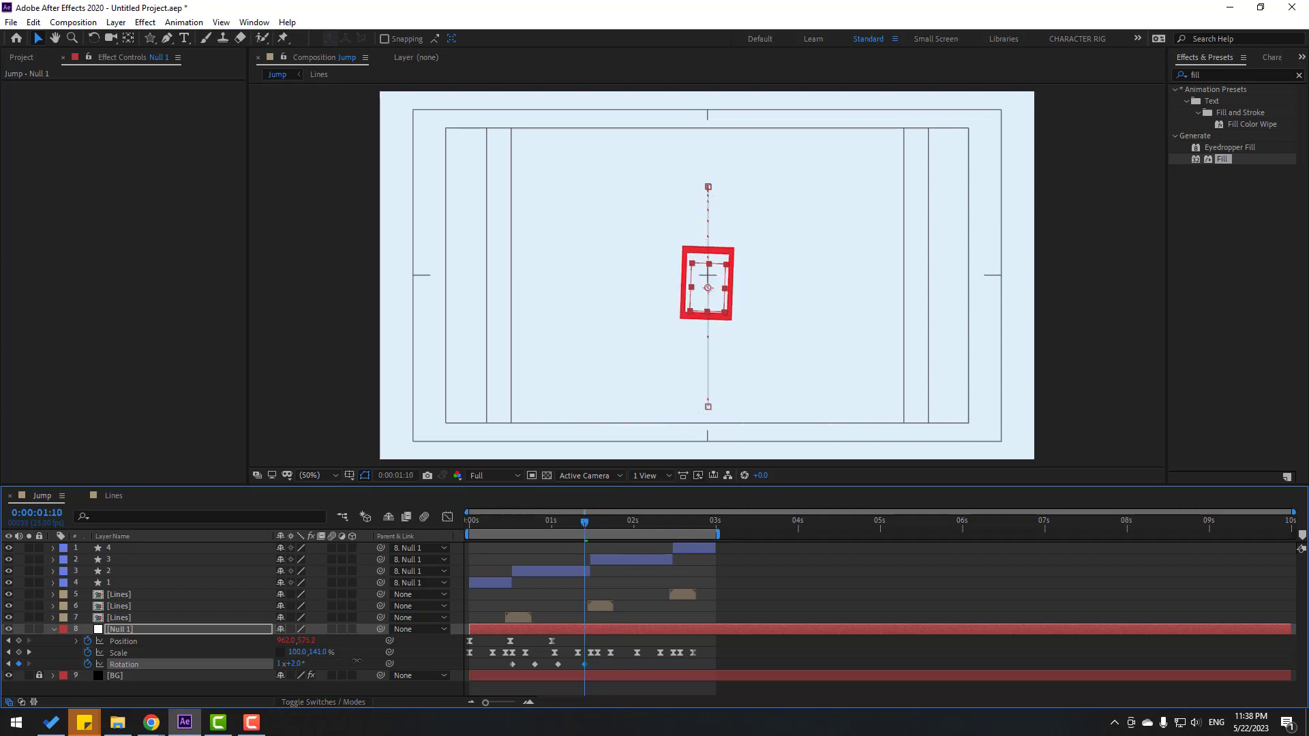
- Move Null 1's last two Rotation keyframes later, to about 1:08 and 1:16, and scrub through the second landing
{"action": "mouse_move", "coordinate": [611, 523]}
{"action": "left_mouse_down"}
{"action": "mouse_move", "coordinate": [555, 524]}
{"action": "mouse_move", "coordinate": [600, 532]}
{"action": "left_mouse_up"}
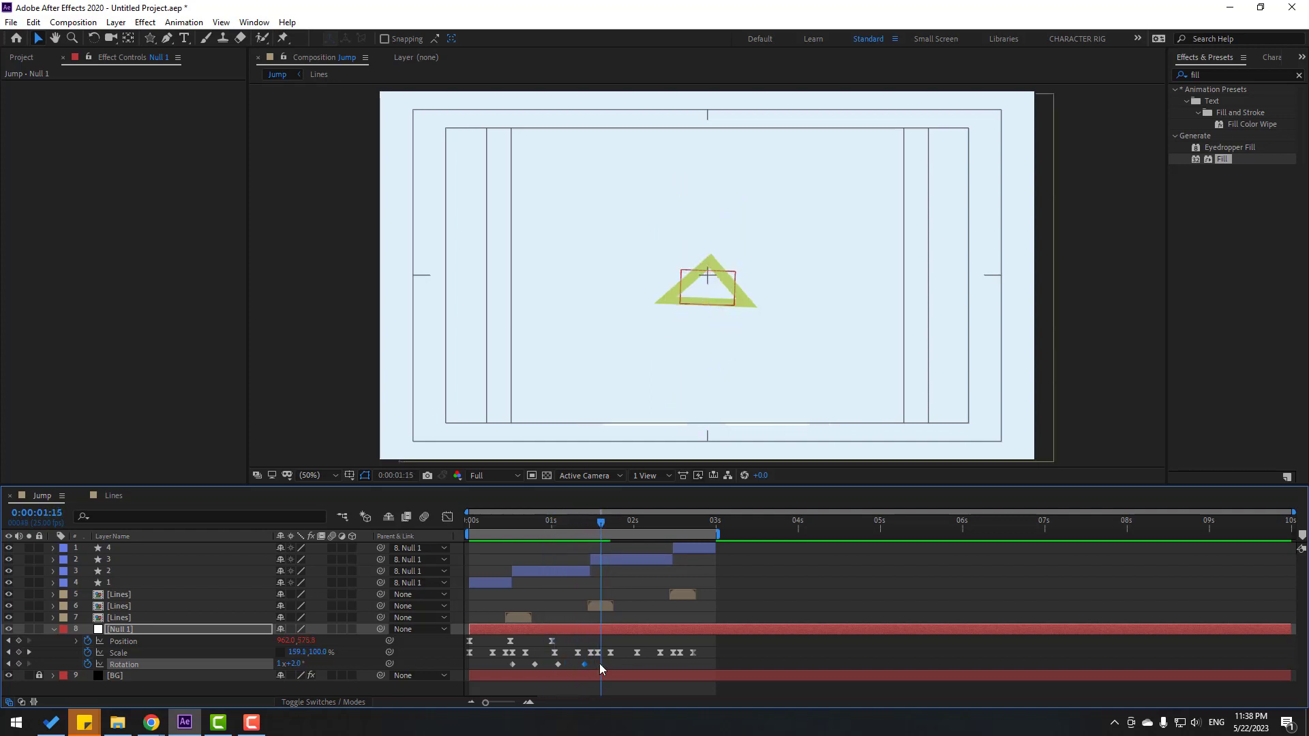
{"action": "left_click_drag", "start_coordinate": [552, 675], "coordinate": [578, 664]}
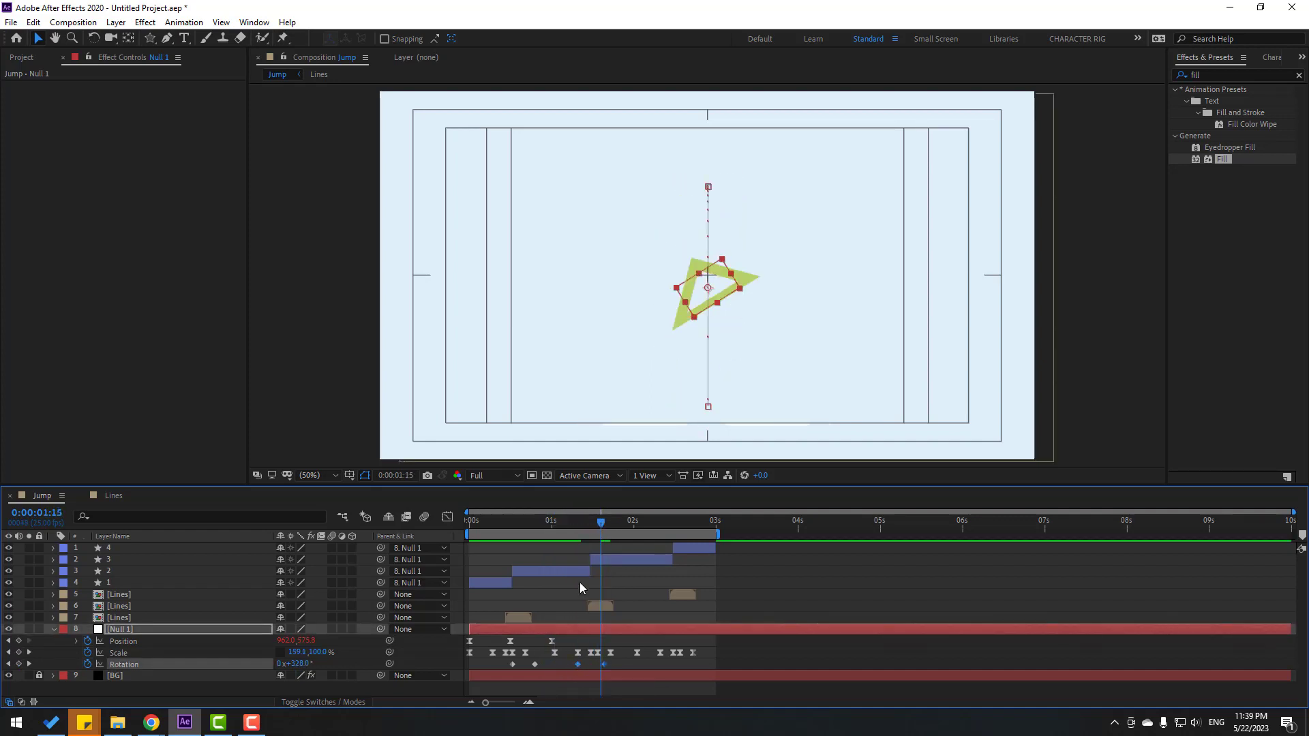
{"action": "left_click_drag", "start_coordinate": [565, 526], "coordinate": [621, 533]}
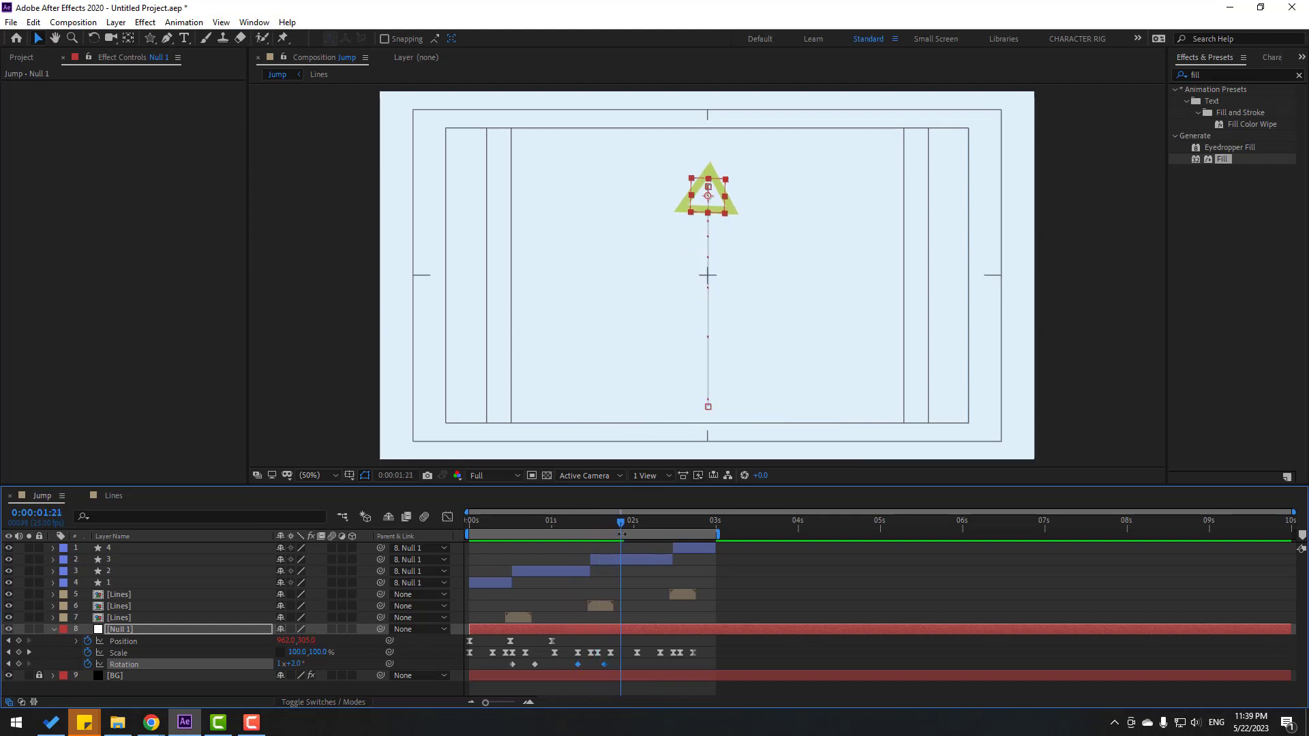
- Apply Easy Ease to Null 1's Rotation keyframes, move the first one to frame 12, and preview the spin
{"action": "left_click_drag", "start_coordinate": [497, 673], "coordinate": [511, 667]}
{"action": "right_click", "coordinate": [513, 664]}
{"action": "mouse_move", "coordinate": [552, 656]}
{"action": "left_click", "coordinate": [709, 563]}
{"action": "left_click", "coordinate": [514, 685]}
{"action": "left_click", "coordinate": [513, 666]}
{"action": "key", "text": "space"}
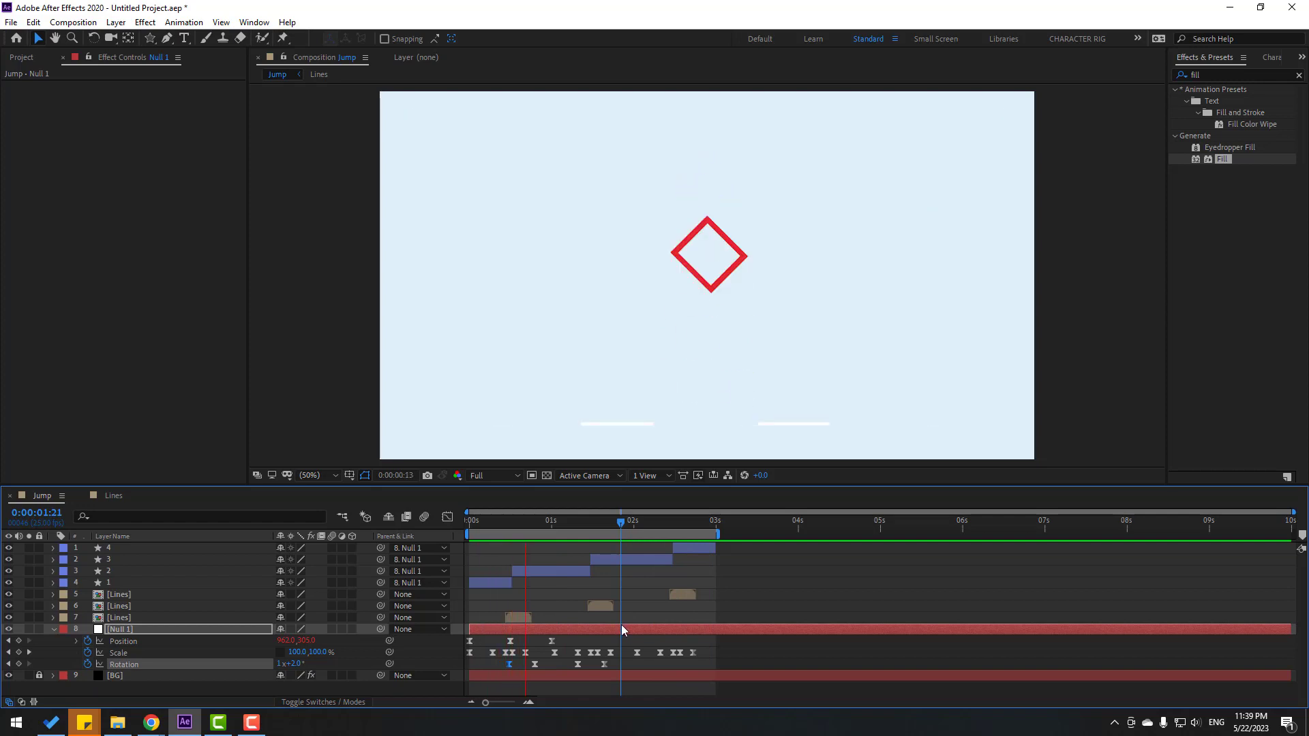
- Reshape the speed curve between Null 1's last two Rotation keyframes so the speed peaks late, and preview the result
{"action": "left_click_drag", "start_coordinate": [573, 521], "coordinate": [602, 522]}
{"action": "left_click_drag", "start_coordinate": [569, 676], "coordinate": [617, 660]}
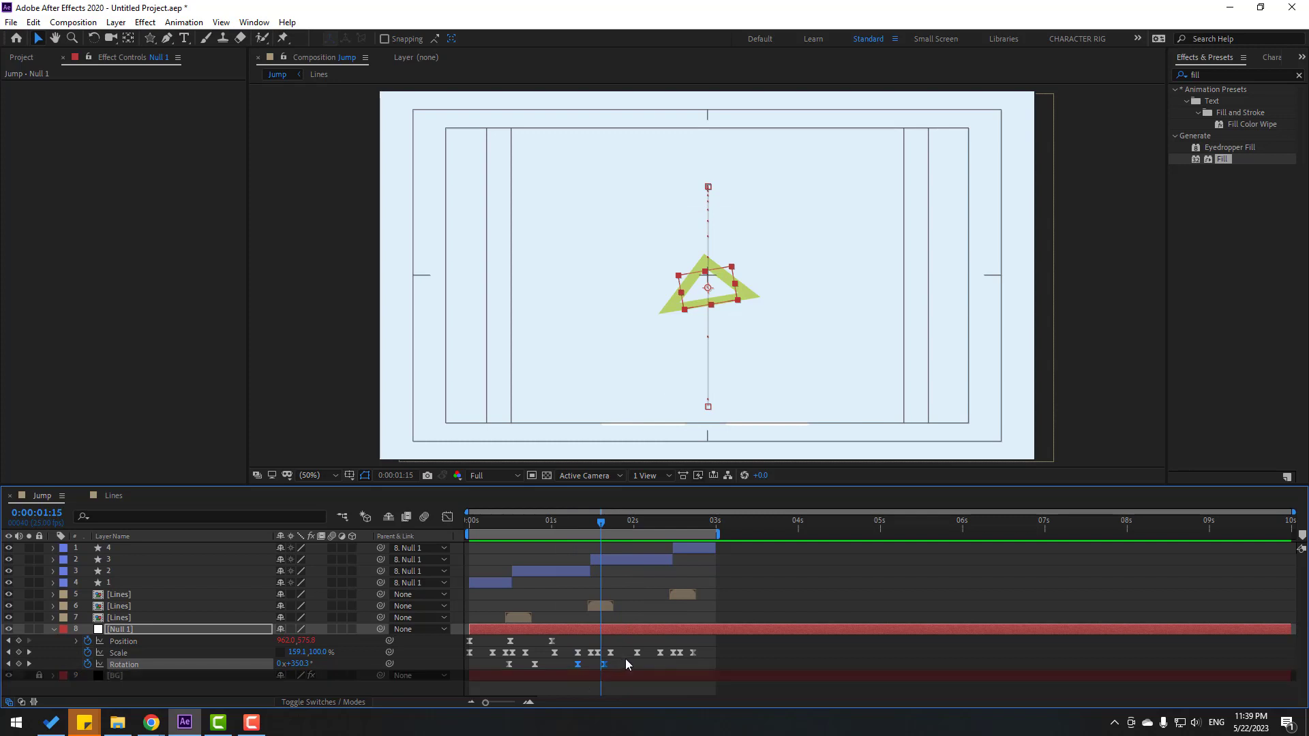
{"action": "left_click", "coordinate": [447, 516]}
{"action": "scroll", "coordinate": [632, 666], "scroll_direction": "up", "scroll_amount": 6}
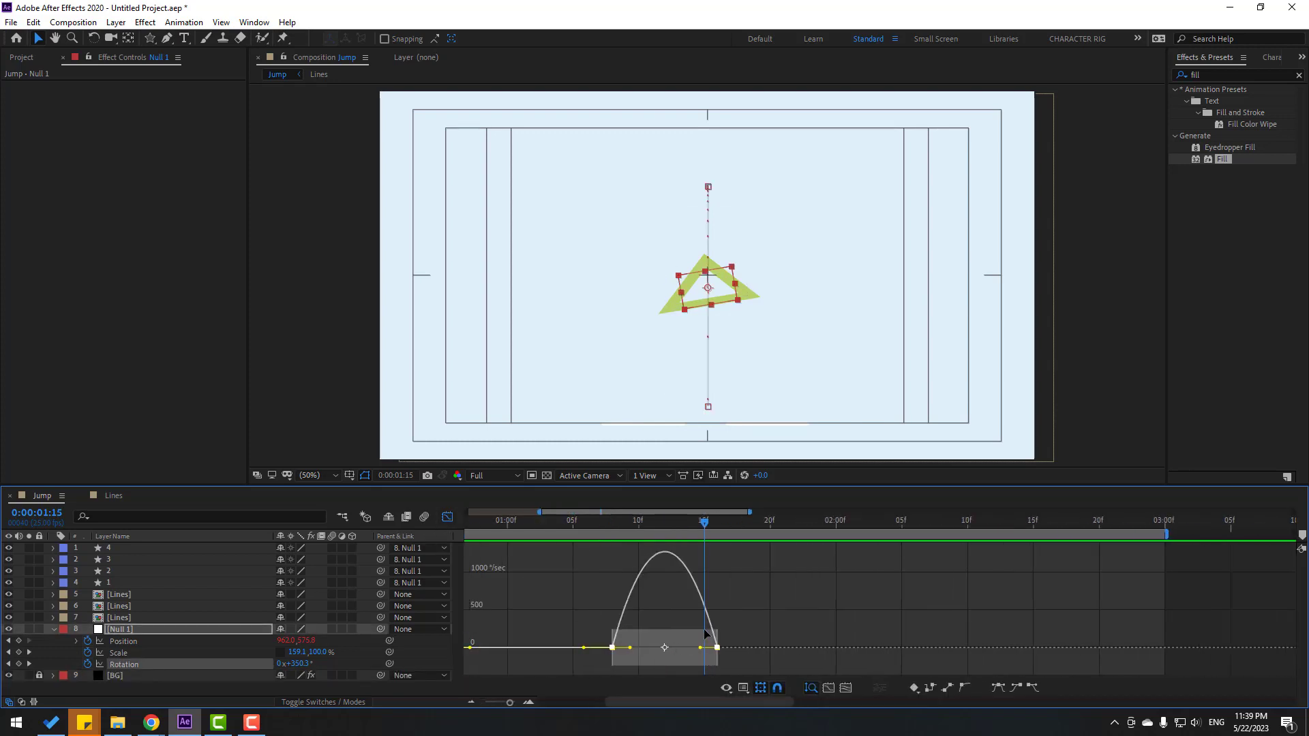
{"action": "left_click_drag", "start_coordinate": [640, 668], "coordinate": [689, 653]}
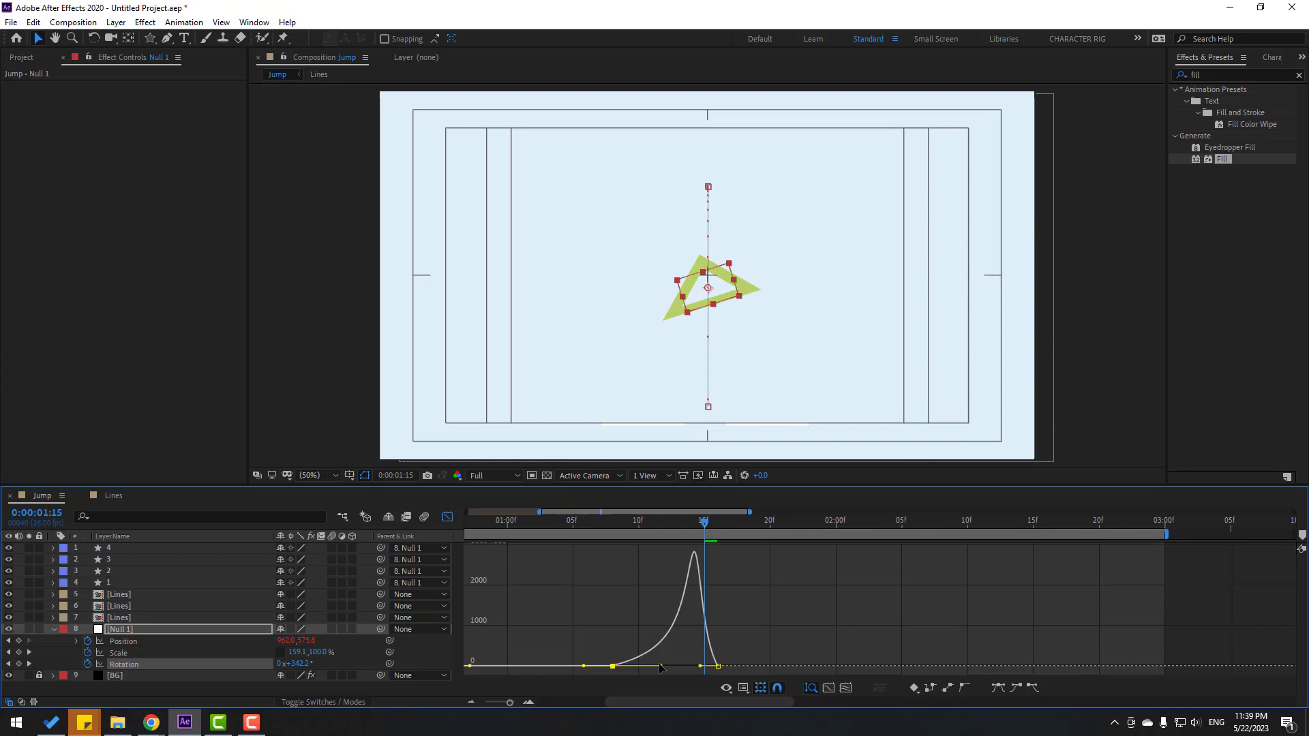
{"action": "scroll", "coordinate": [689, 653], "scroll_direction": "down", "scroll_amount": 5}
{"action": "key", "text": "space"}
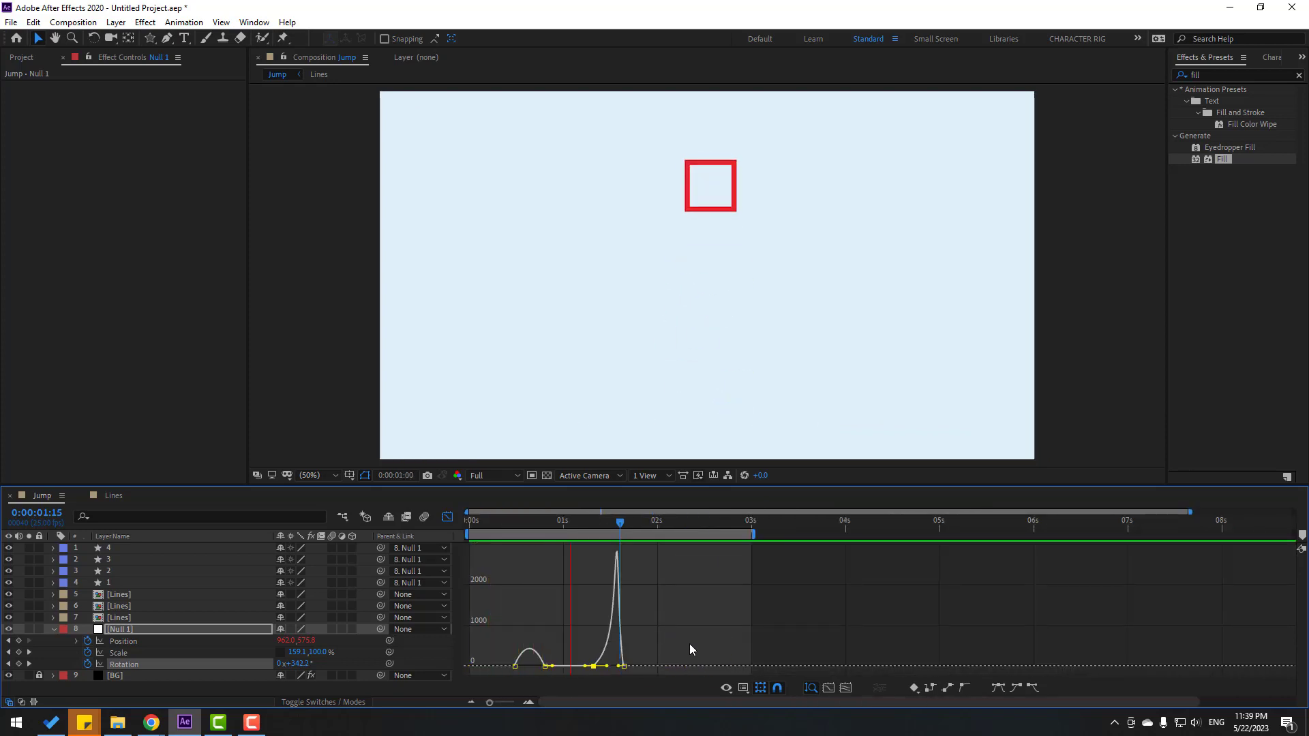
{"action": "key", "text": "space"}
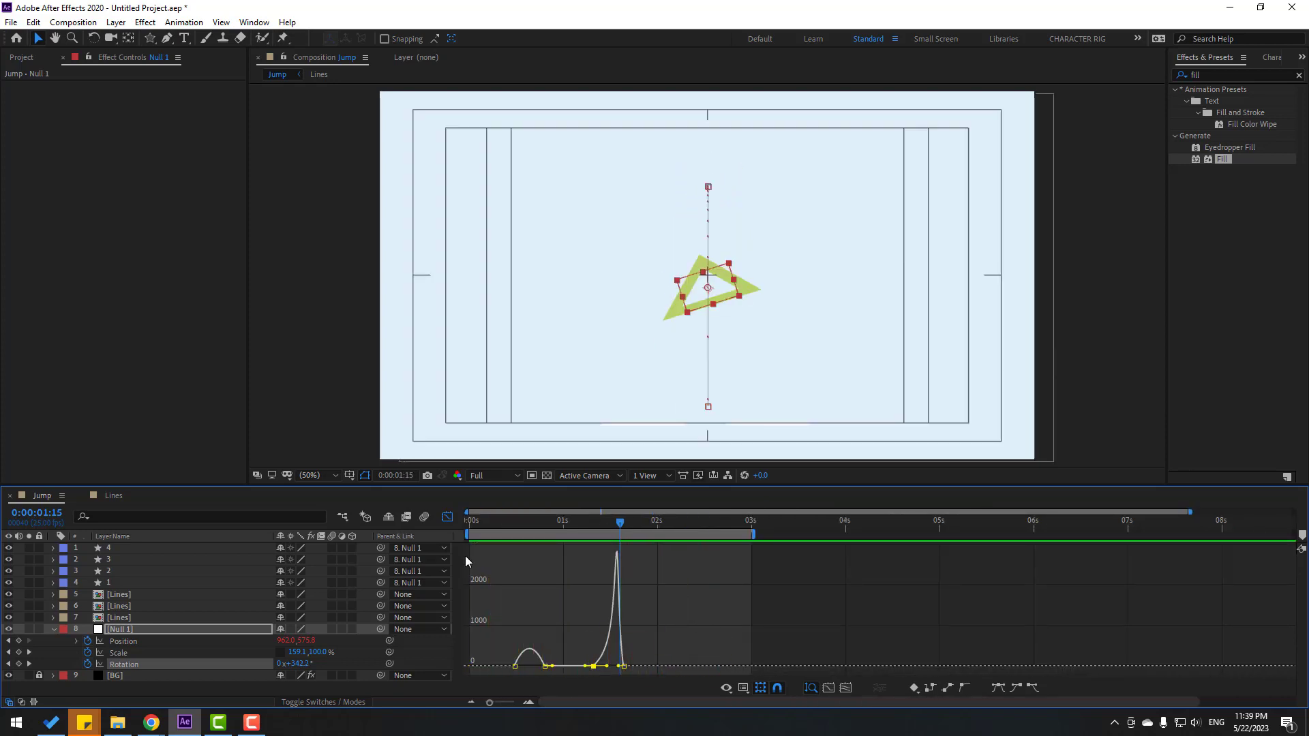
- Leave the Graph Editor, move Null 1's third Rotation keyframe earlier to about 1:02, and scrub through the second landing
{"action": "left_click", "coordinate": [446, 518]}
{"action": "key", "text": "Delete"}
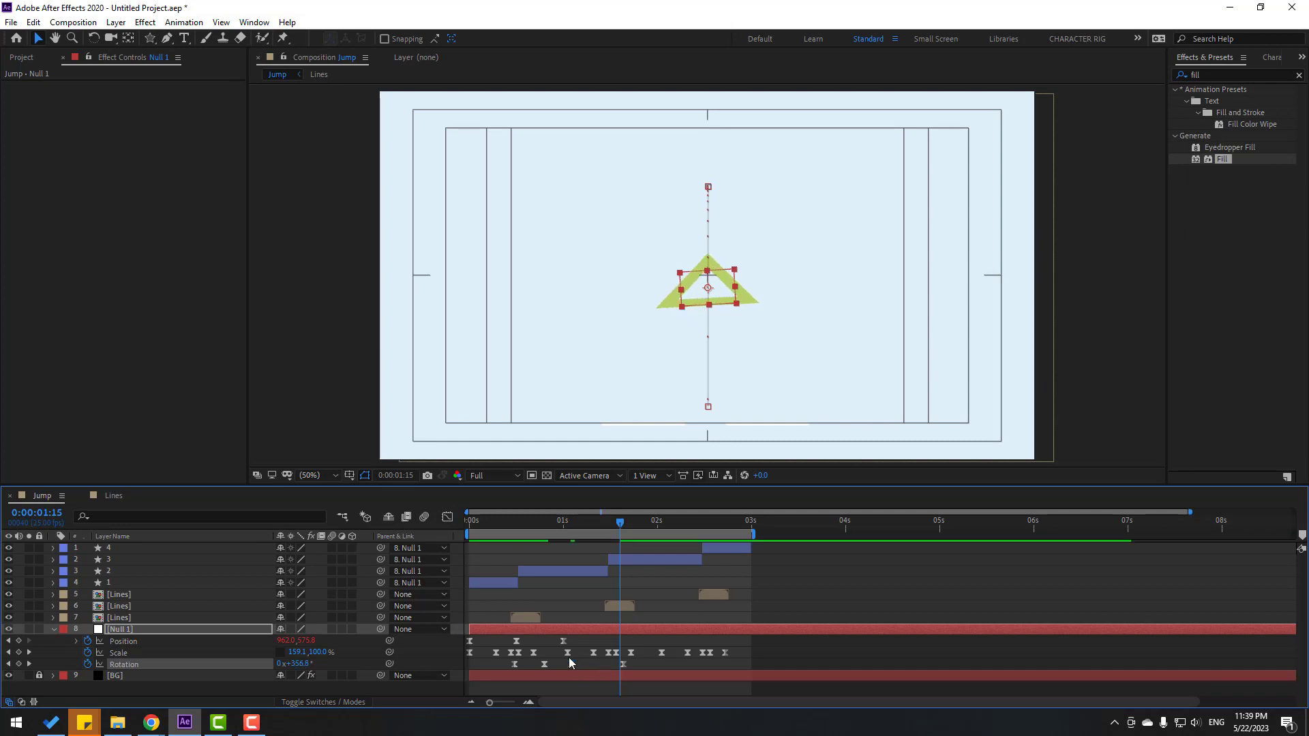
{"action": "left_click_drag", "start_coordinate": [538, 531], "coordinate": [645, 543]}
{"action": "left_click", "coordinate": [645, 542]}
{"action": "left_click", "coordinate": [636, 523]}
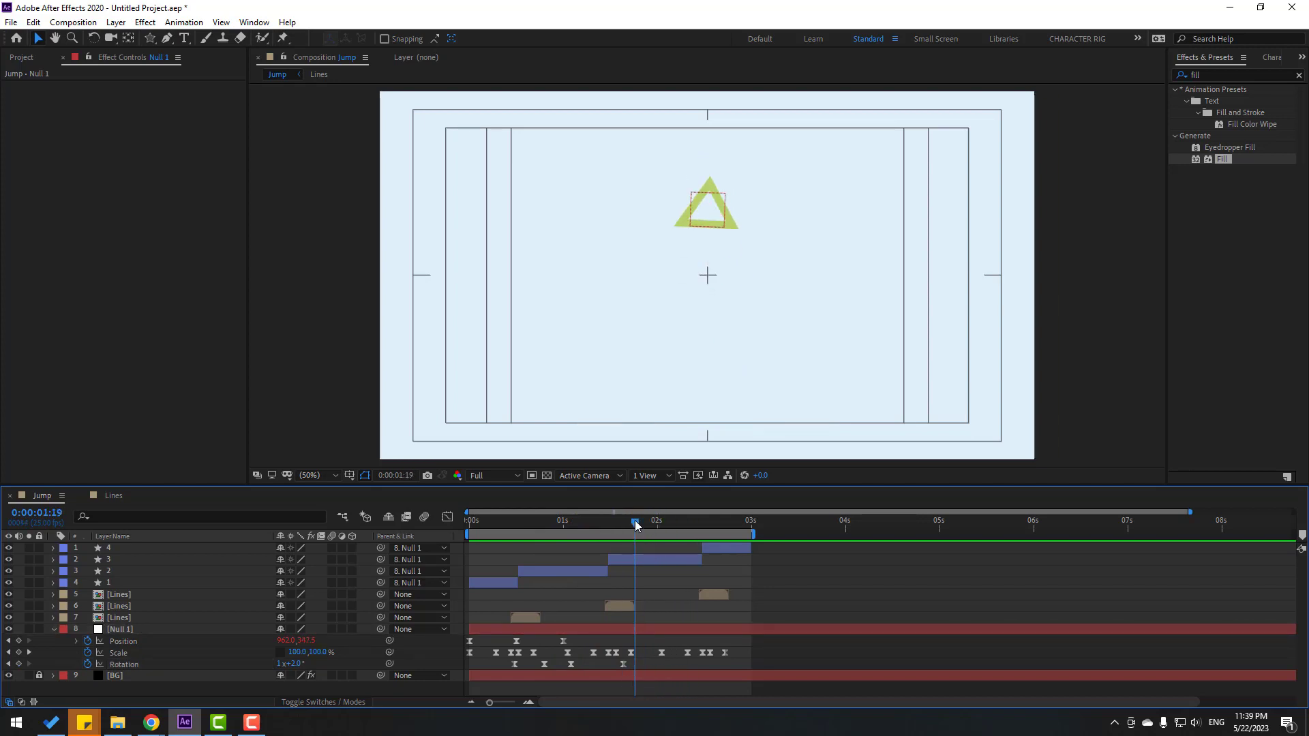
- Add Rotation keyframes to Null 1 at 1:19, at 2:03 with 1x+0°, and at 2:10 with a tilted angle
{"action": "left_click", "coordinate": [19, 663]}
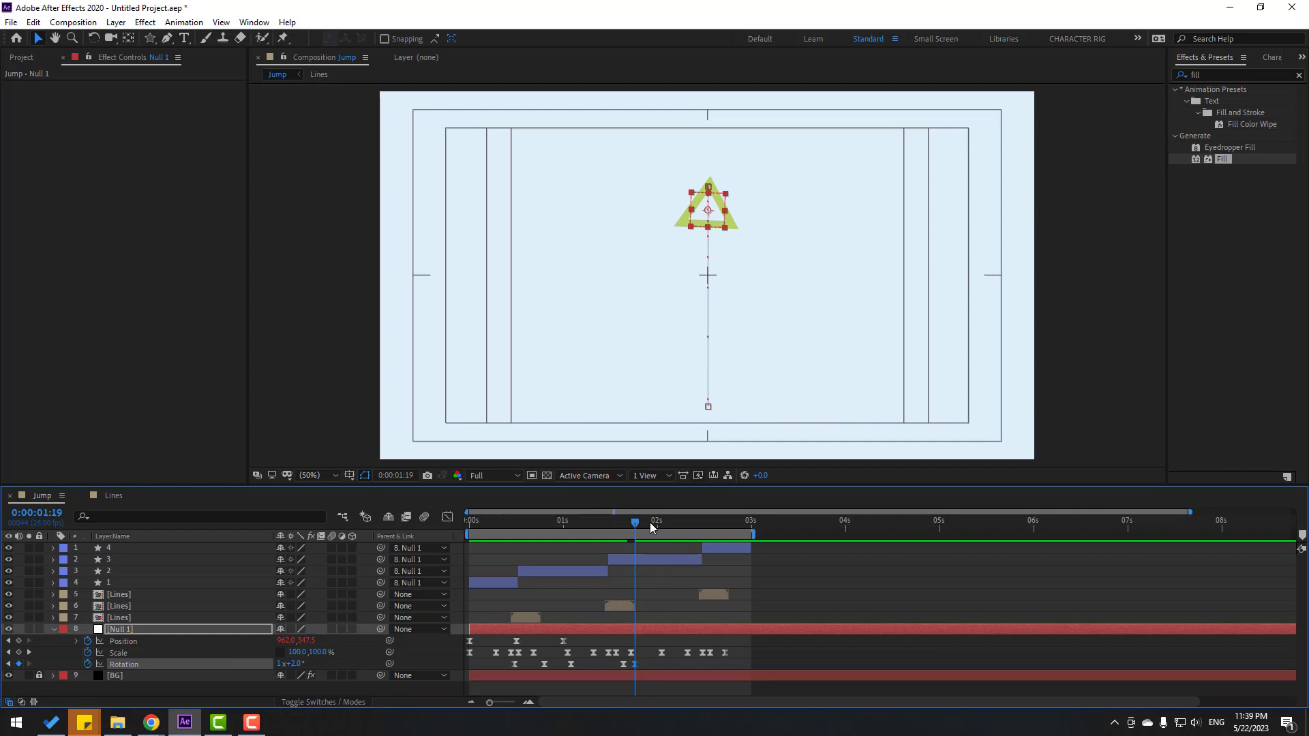
{"action": "left_click_drag", "start_coordinate": [651, 527], "coordinate": [670, 528]}
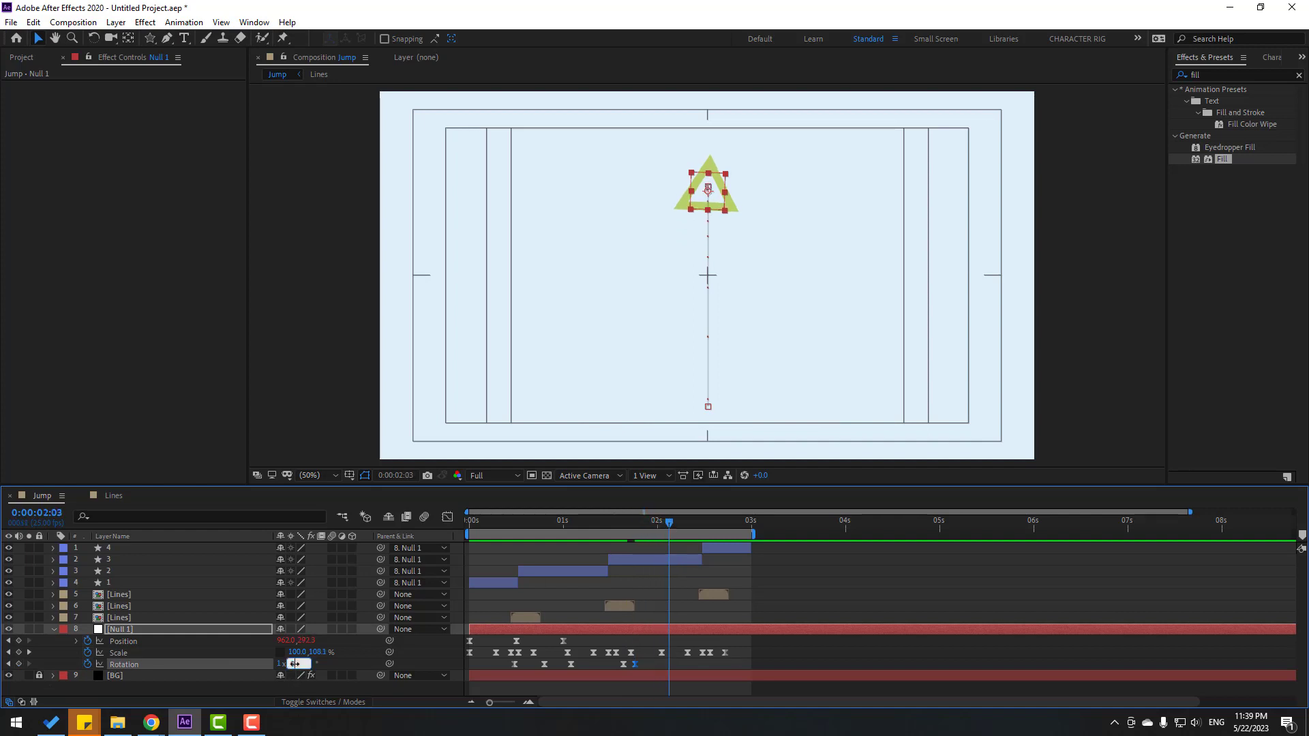
{"action": "left_click_drag", "start_coordinate": [641, 521], "coordinate": [695, 527]}
{"action": "left_click_drag", "start_coordinate": [294, 665], "coordinate": [303, 665]}
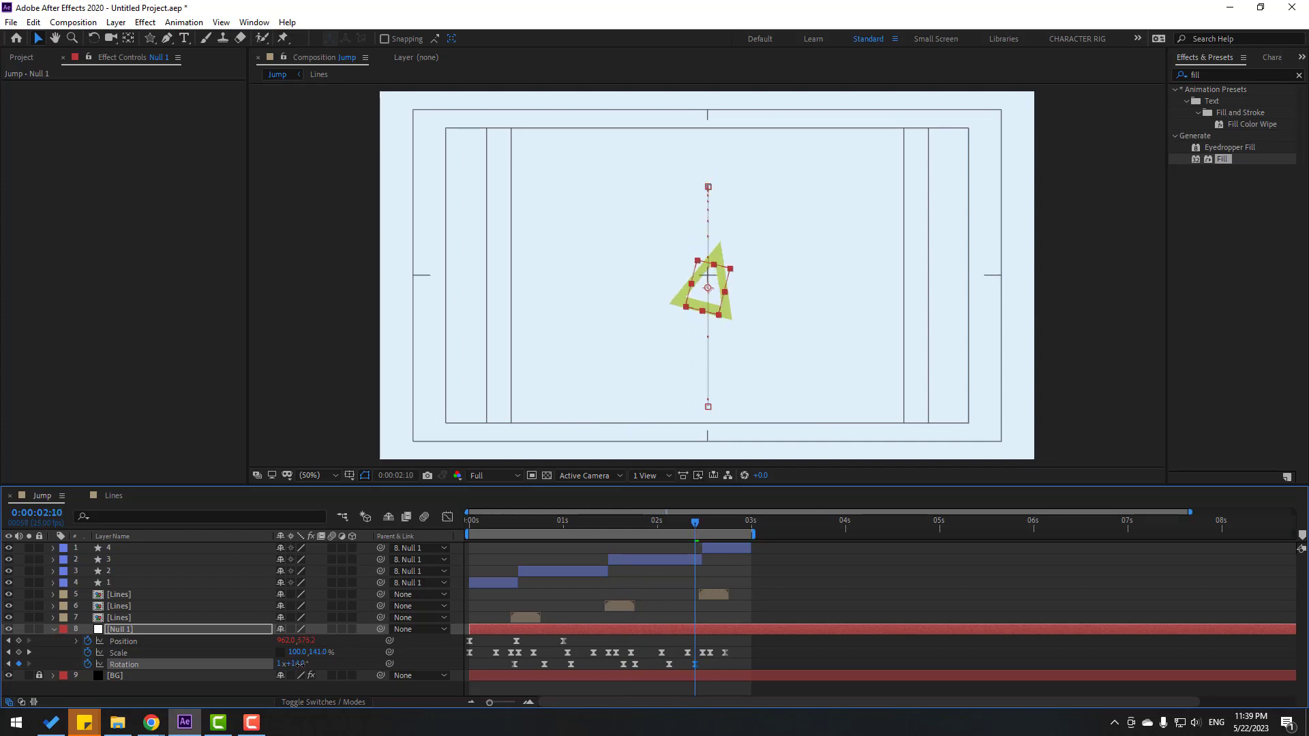
- Move Null 1's last two Rotation keyframes later, to about 2:05 and 2:12, and preview the whole animation
{"action": "mouse_move", "coordinate": [707, 666]}
{"action": "left_mouse_down"}
{"action": "mouse_move", "coordinate": [665, 673]}
{"action": "mouse_move", "coordinate": [687, 665]}
{"action": "left_mouse_up"}
{"action": "mouse_move", "coordinate": [678, 526]}
{"action": "left_mouse_down"}
{"action": "mouse_move", "coordinate": [719, 525]}
{"action": "mouse_move", "coordinate": [686, 531]}
{"action": "mouse_move", "coordinate": [699, 533]}
{"action": "left_mouse_up"}
{"action": "left_click_drag", "start_coordinate": [691, 667], "coordinate": [677, 665]}
{"action": "left_click", "coordinate": [685, 525]}
{"action": "key", "text": "space"}
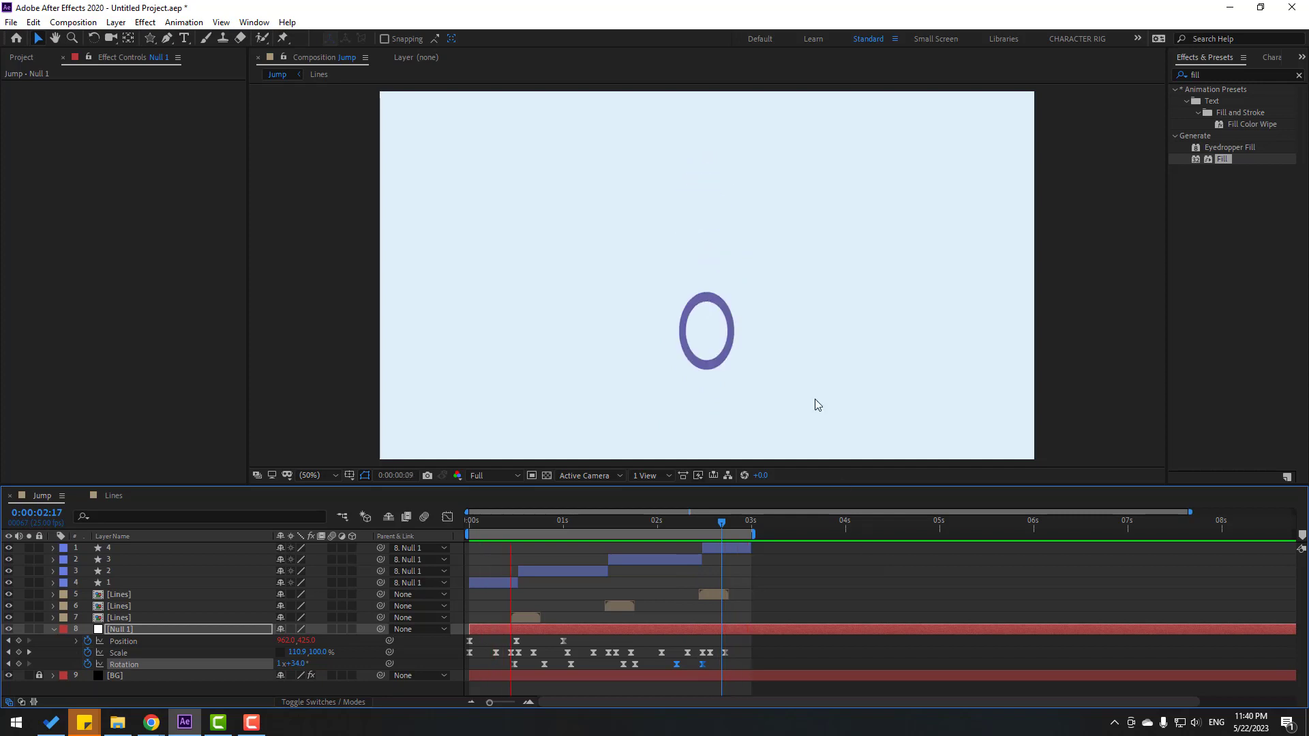
{"action": "scroll", "coordinate": [816, 399], "scroll_direction": "down", "scroll_amount": 2}
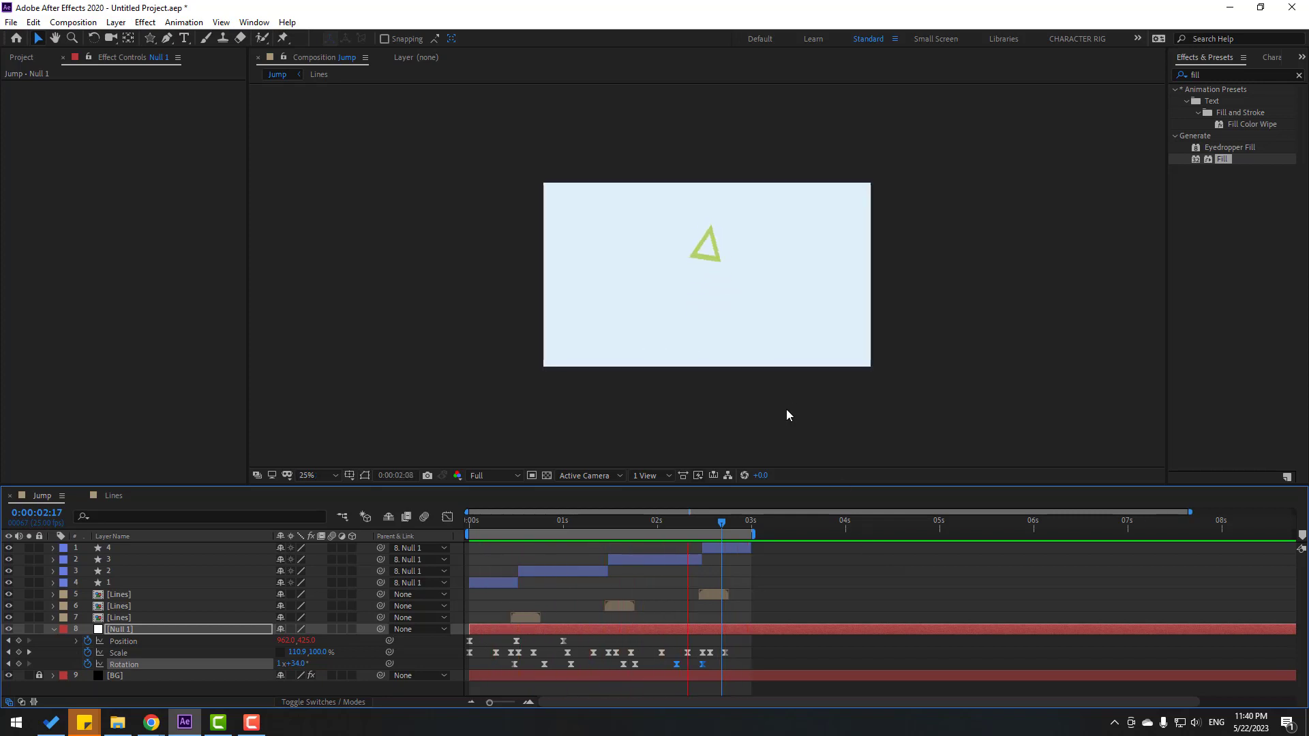
{"action": "key", "text": "space"}
- Delete Null 1's last Rotation keyframe, scrub through the third jump and landing, and preview the animation
{"action": "left_click_drag", "start_coordinate": [721, 665], "coordinate": [701, 668]}
{"action": "key", "text": "Delete"}
{"action": "left_click", "coordinate": [642, 522]}
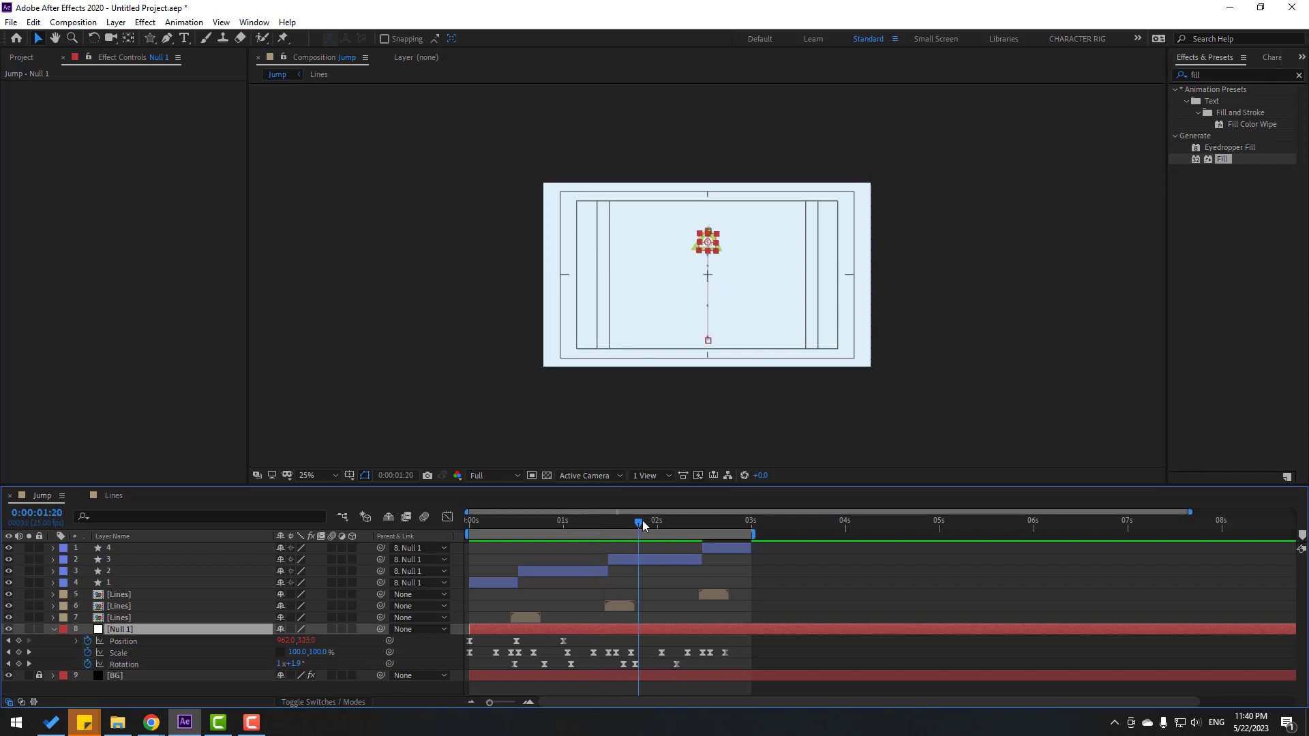
{"action": "left_click_drag", "start_coordinate": [678, 525], "coordinate": [720, 521]}
{"action": "key", "text": "space"}
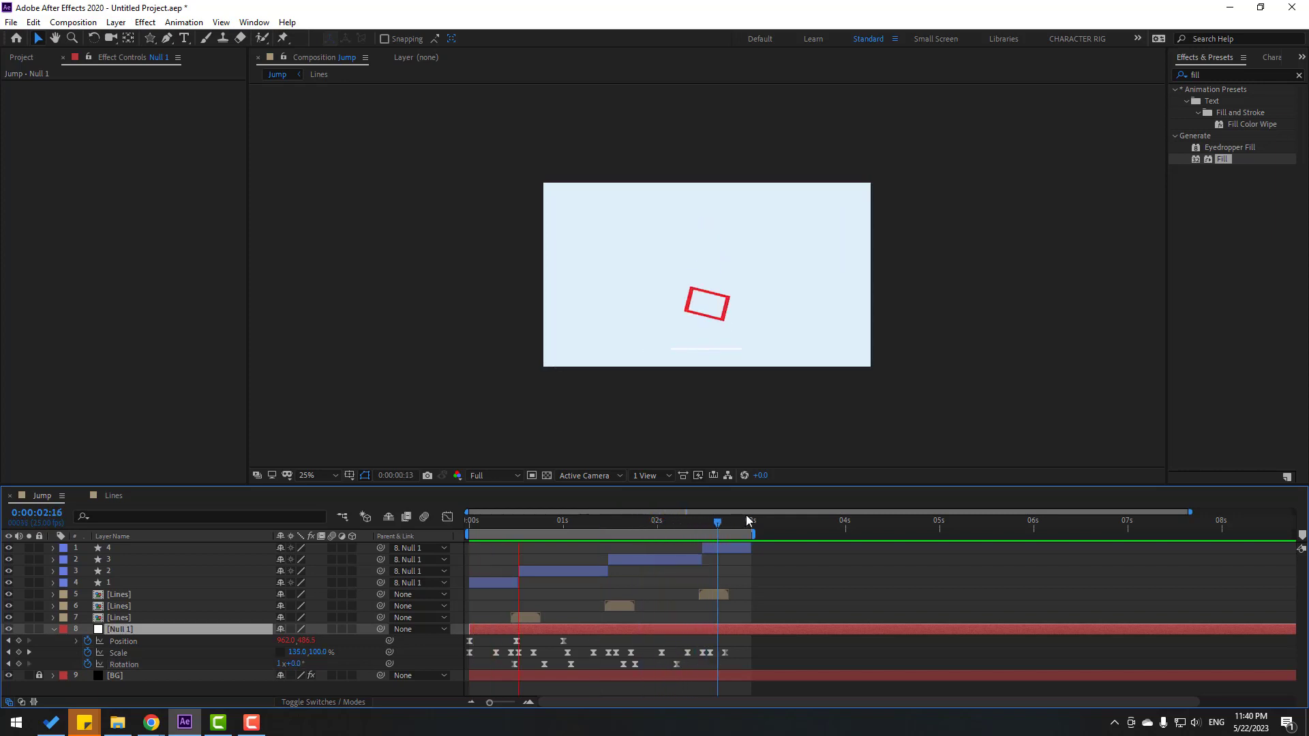